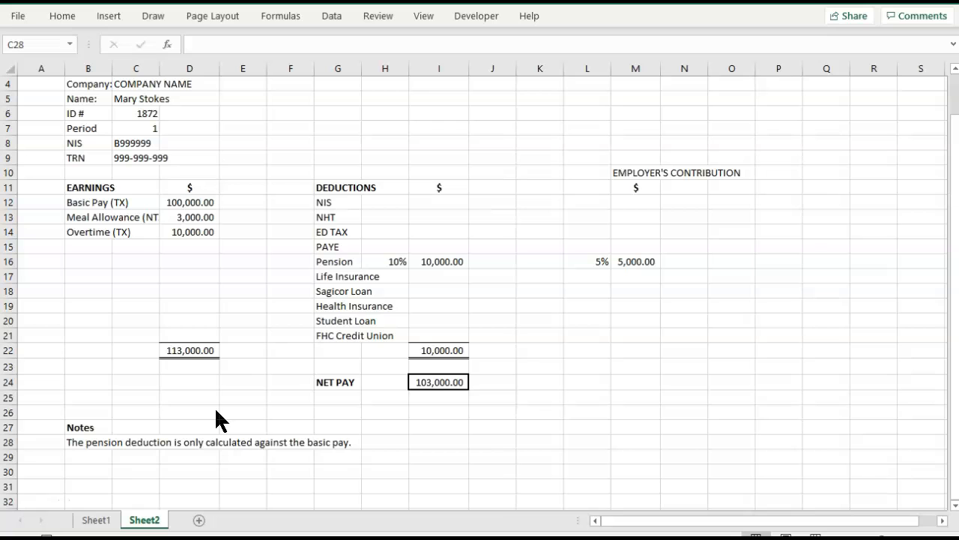
Enter the Life Insurance deduction as 2400 and the Sagicor Loan deduction as 12000.
scroll(212, 414, "up", 1)
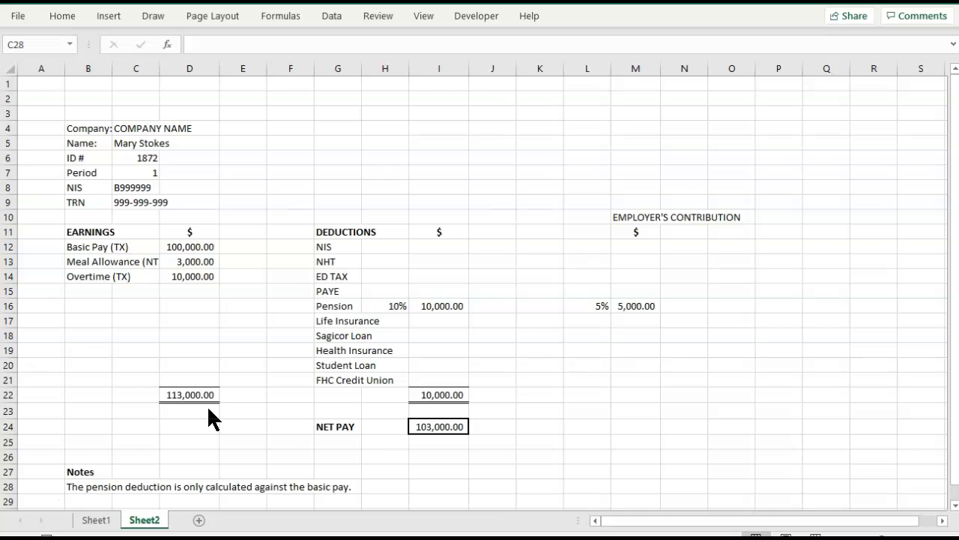
scroll(212, 418, "down", 1)
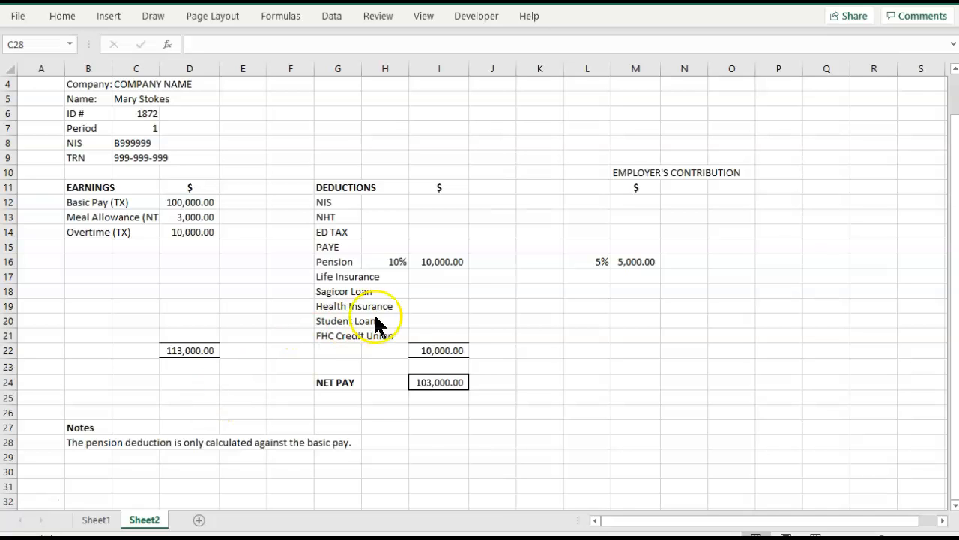
left_click(451, 278)
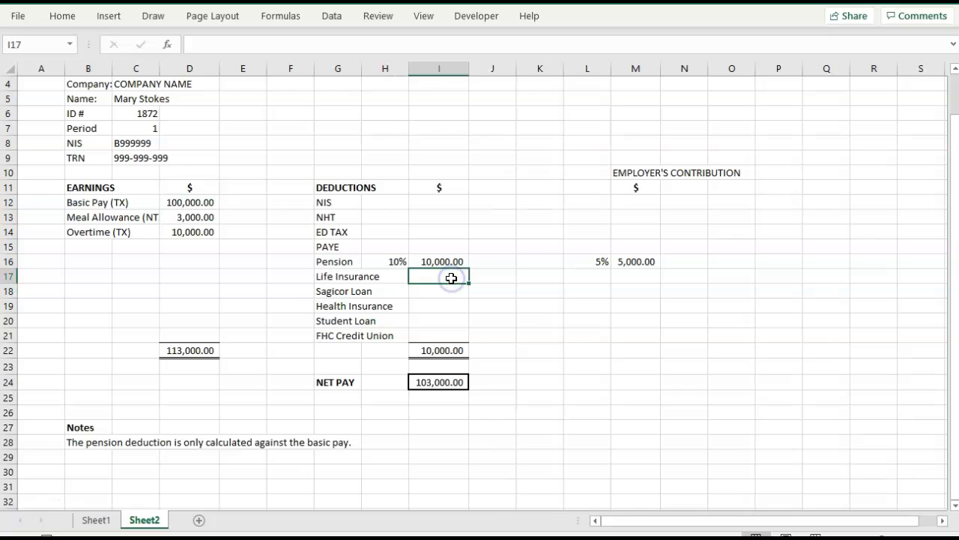
type("24000")
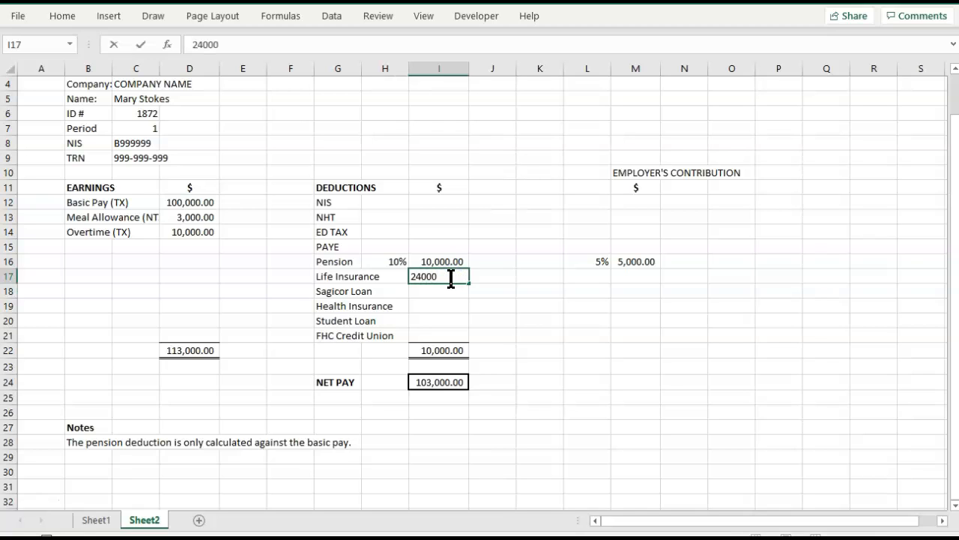
key("BackSpace")
key("Return")
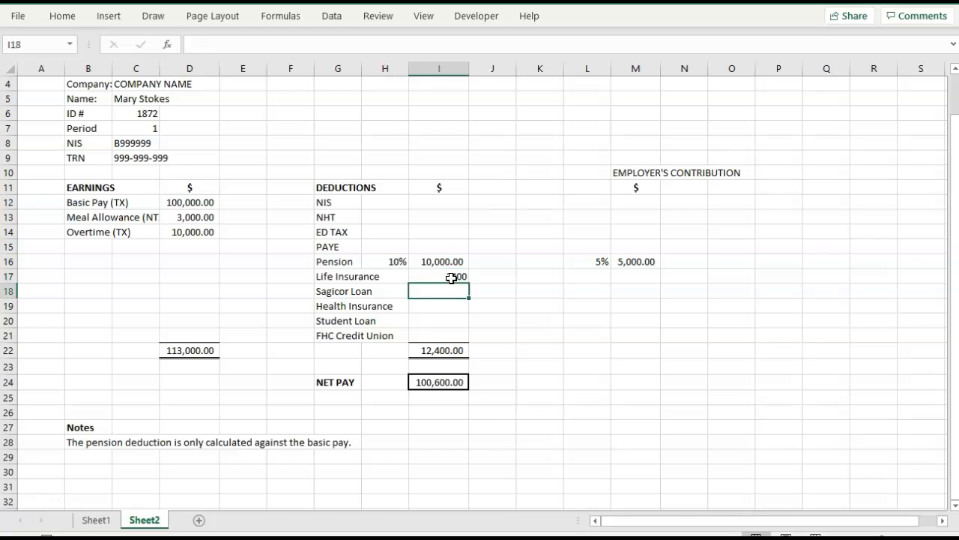
type("12000")
key("Return")
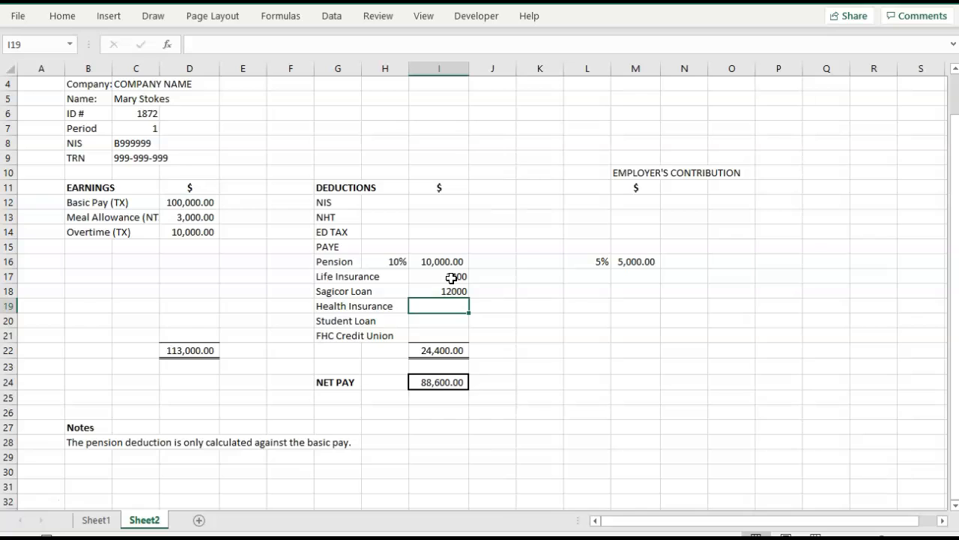
Fill in the remaining deductions: 2300 for Health Insurance, 8000 for Student Loan and 5000 for FHC Credit Union.
type("2300")
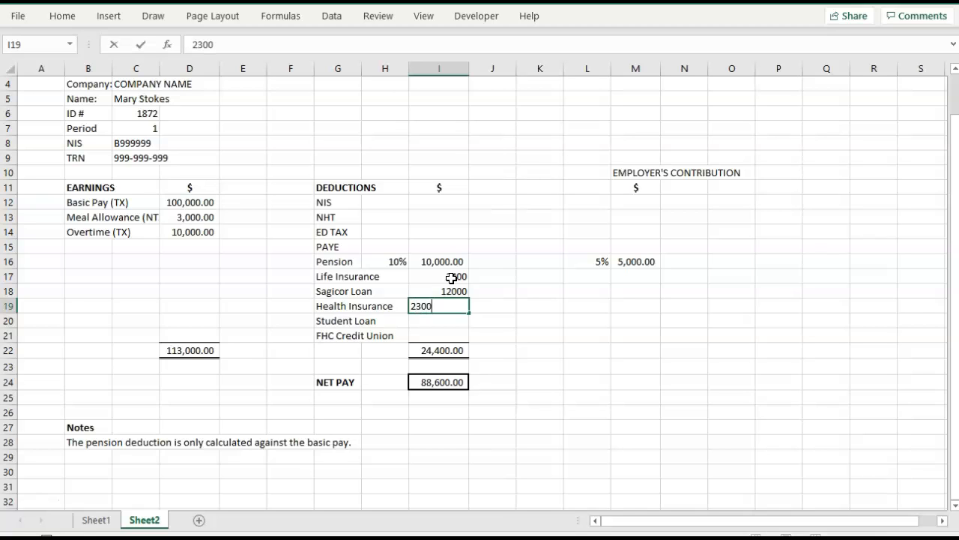
key("Return")
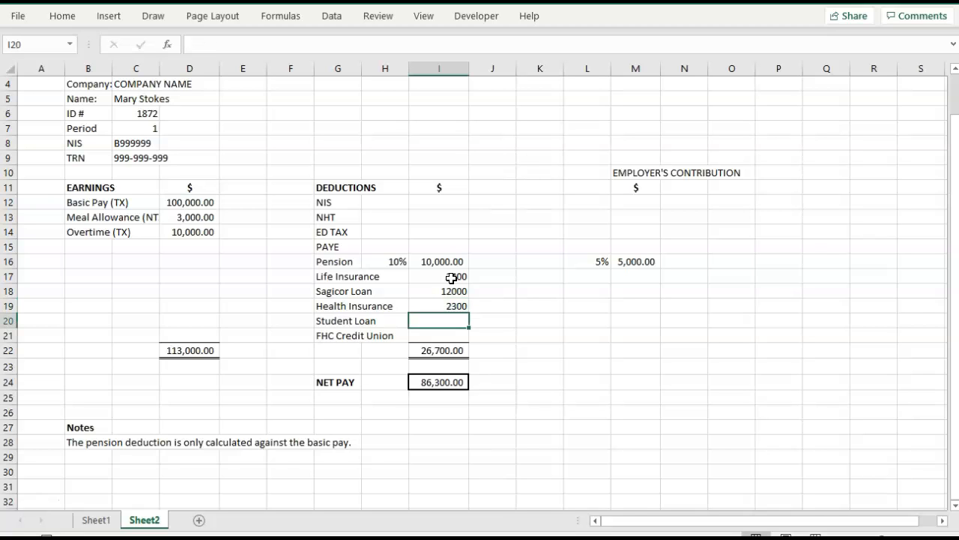
type("8000")
key("Return")
key("Down")
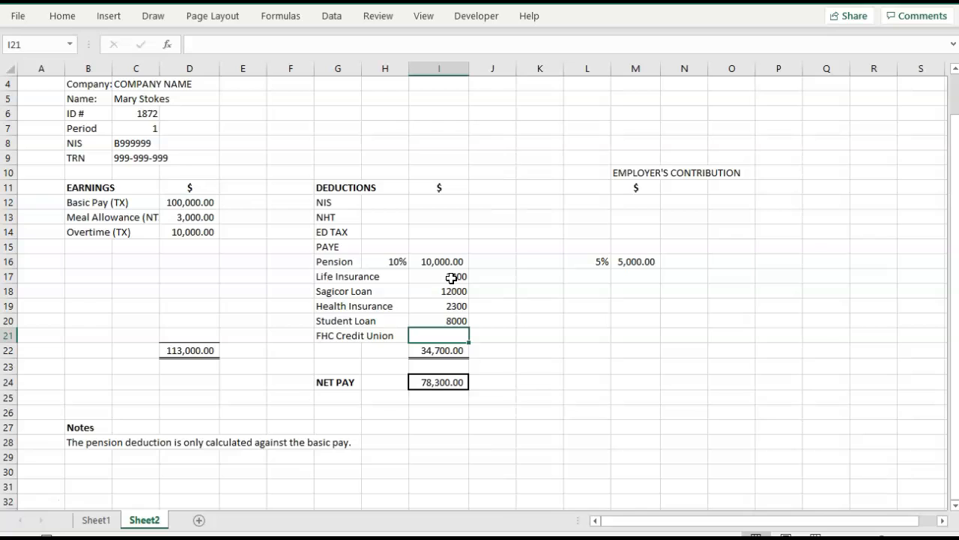
type("5000")
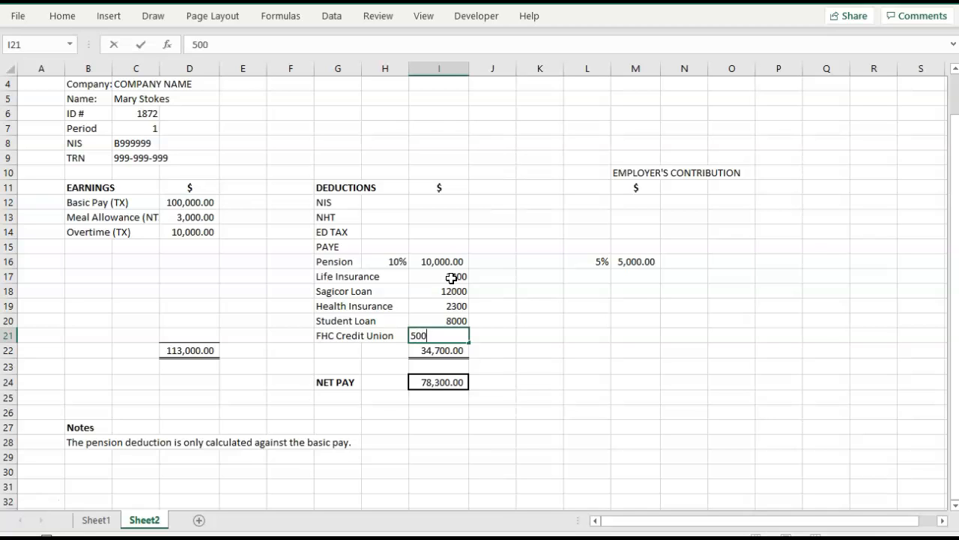
key("Tab")
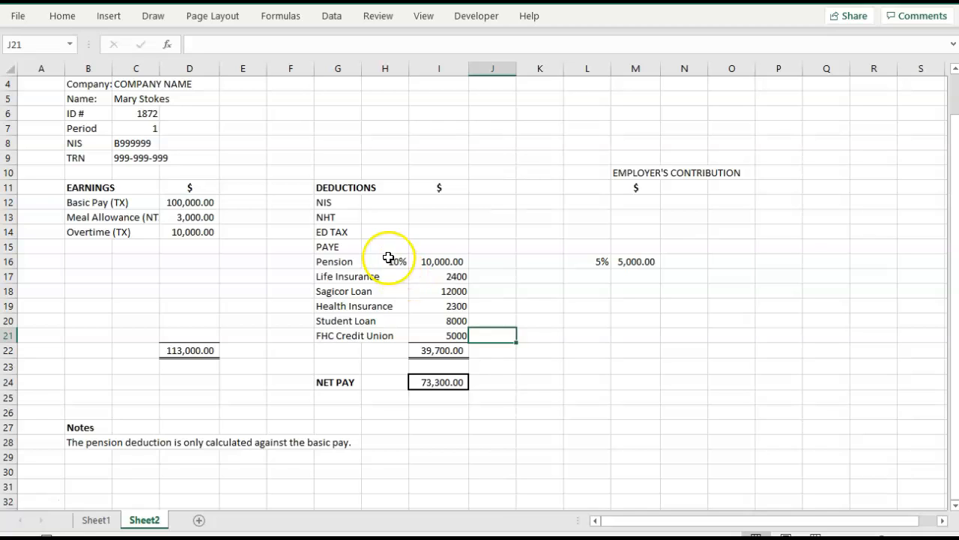
Enter the employee's NHT deduction rate as 2% in H13, beside the NHT label.
left_click(351, 201)
key("Down")
key("Down")
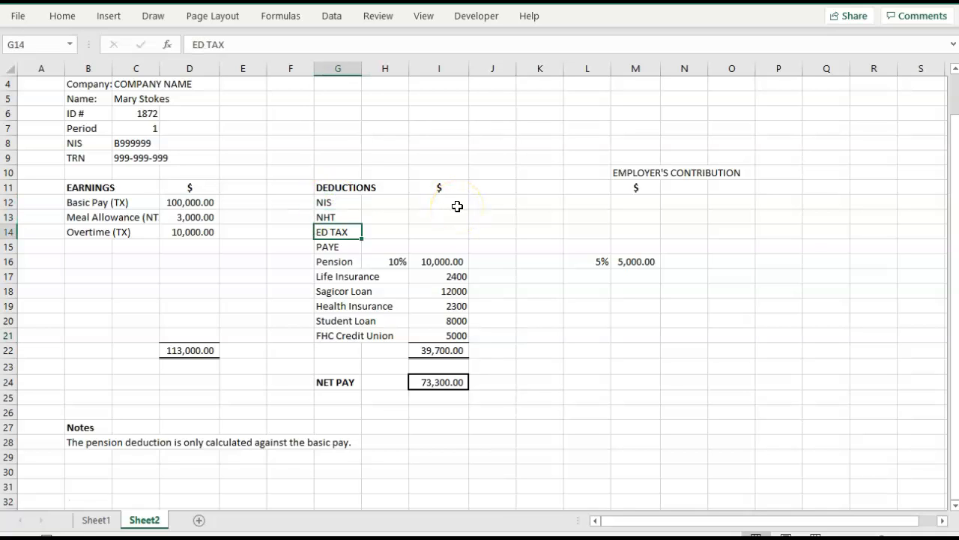
key("Down")
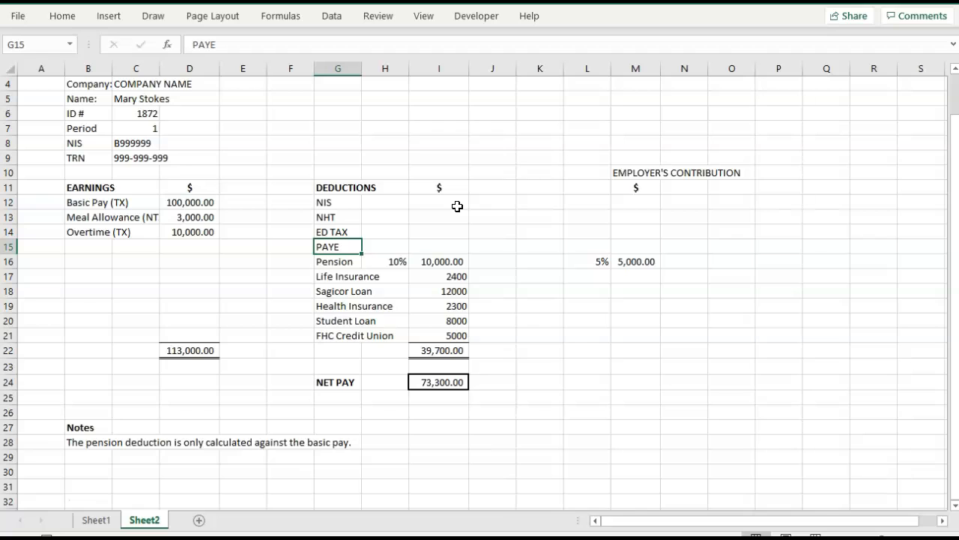
key("Up")
key("Up")
key("Right")
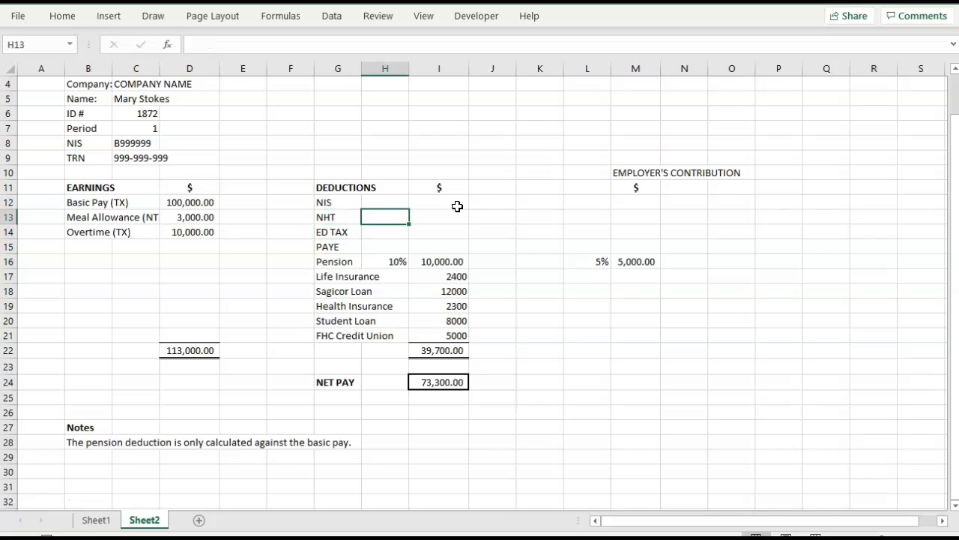
type("2%")
key("Right")
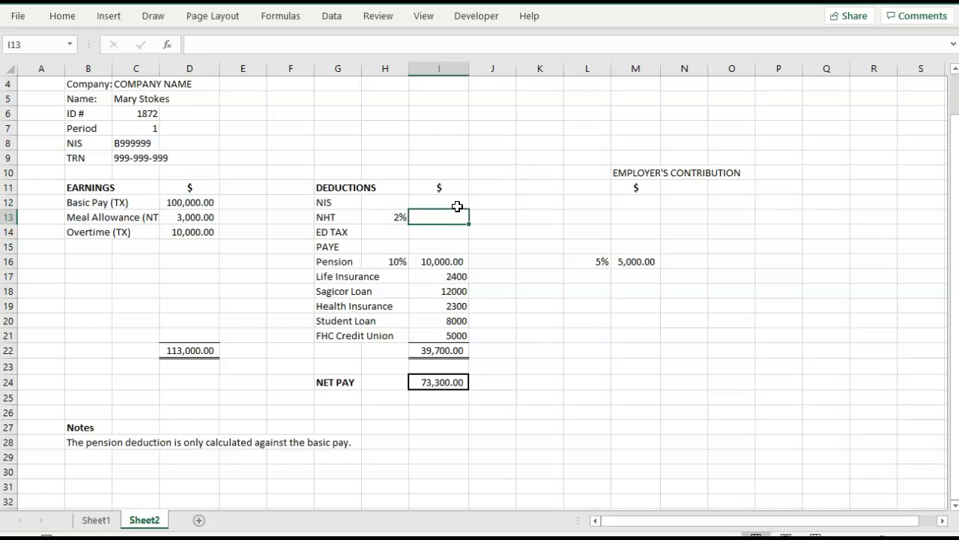
Enter the employer's NHT contribution rate as 3% in L13.
key("Right")
key("Right")
key("Right")
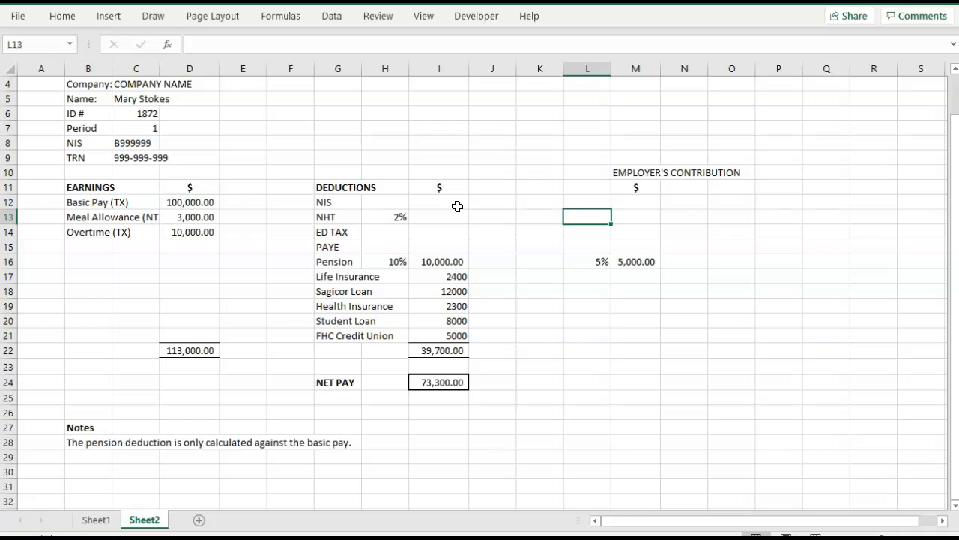
type("3%")
key("Right")
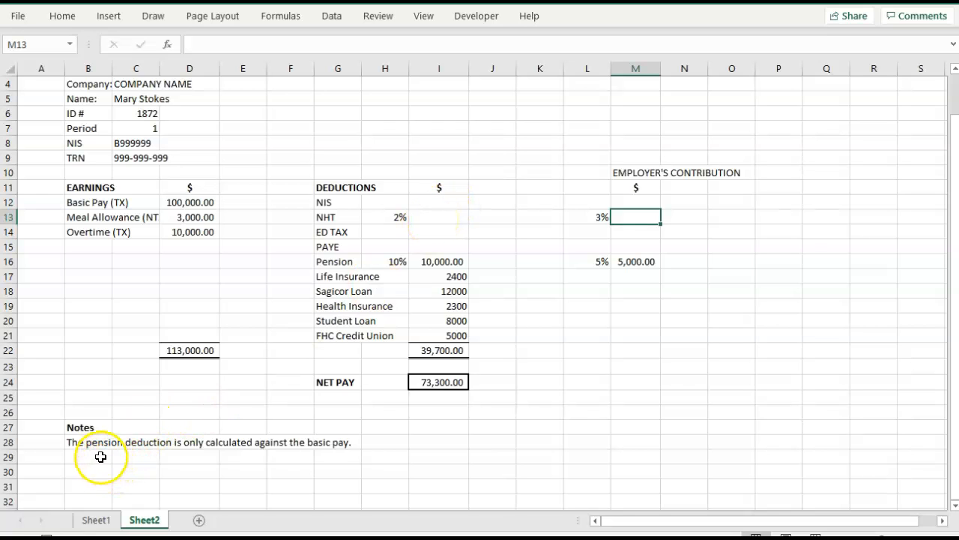
Add the label "Gross taxable pay =" in B29, below the pension note.
left_click(431, 217)
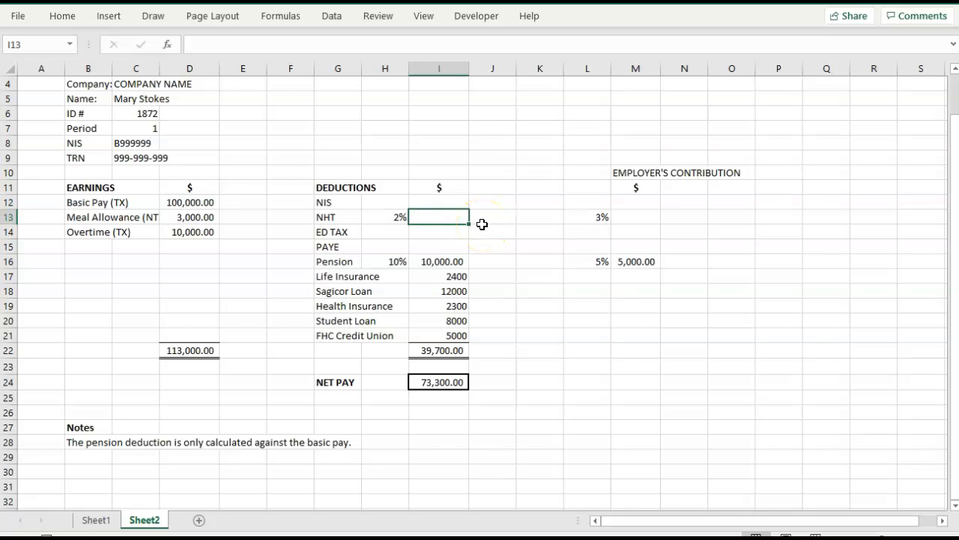
left_click(179, 350)
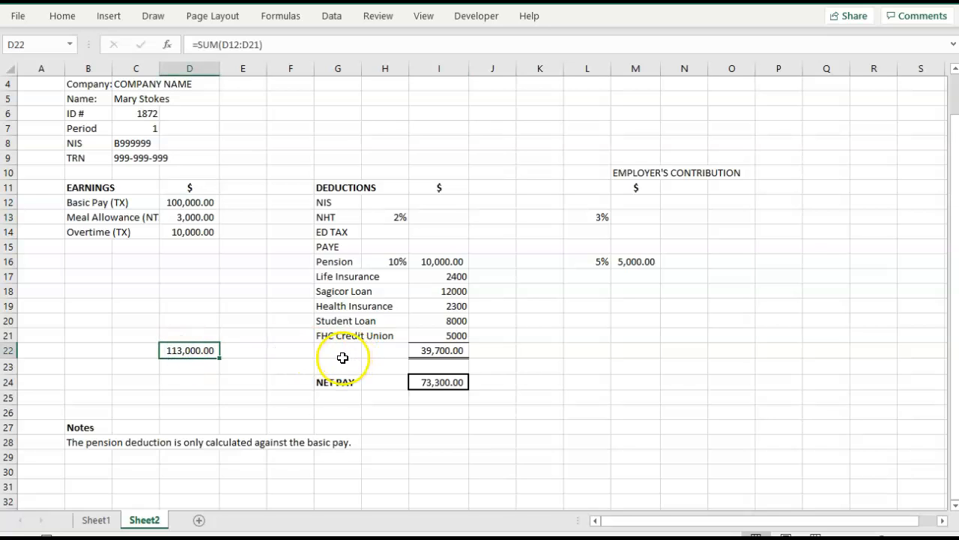
left_click(100, 458)
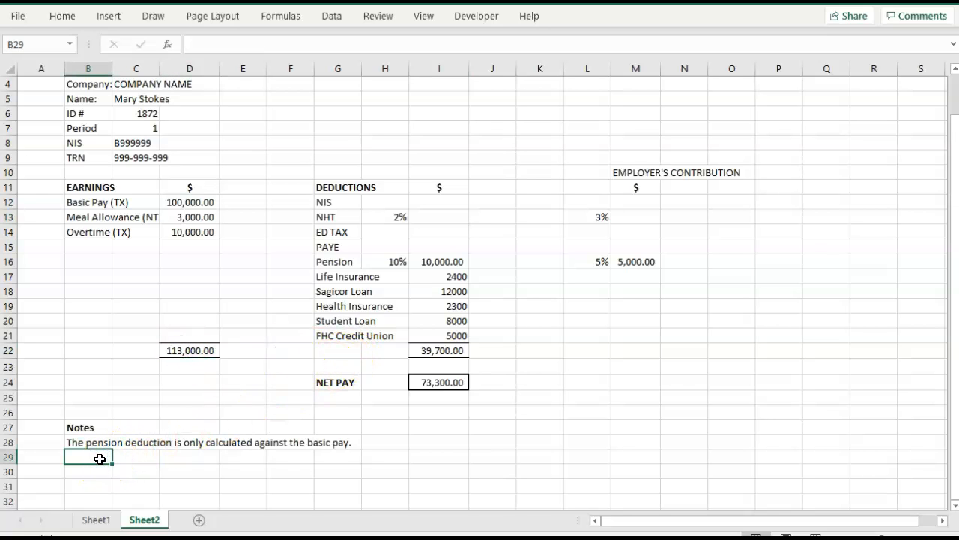
type("Grass")
key("BackSpace")
key("BackSpace")
key("BackSpace")
type("oss taxable")
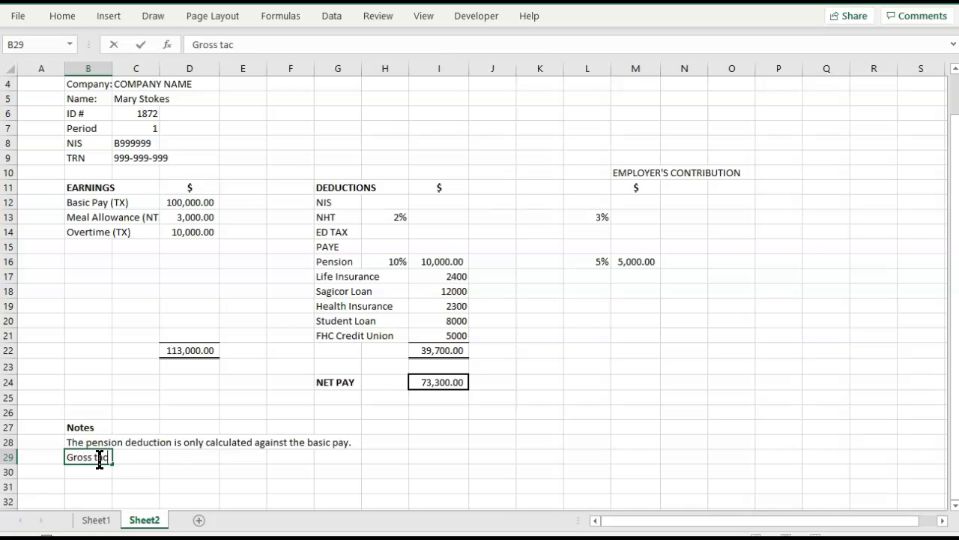
type(" pay ")
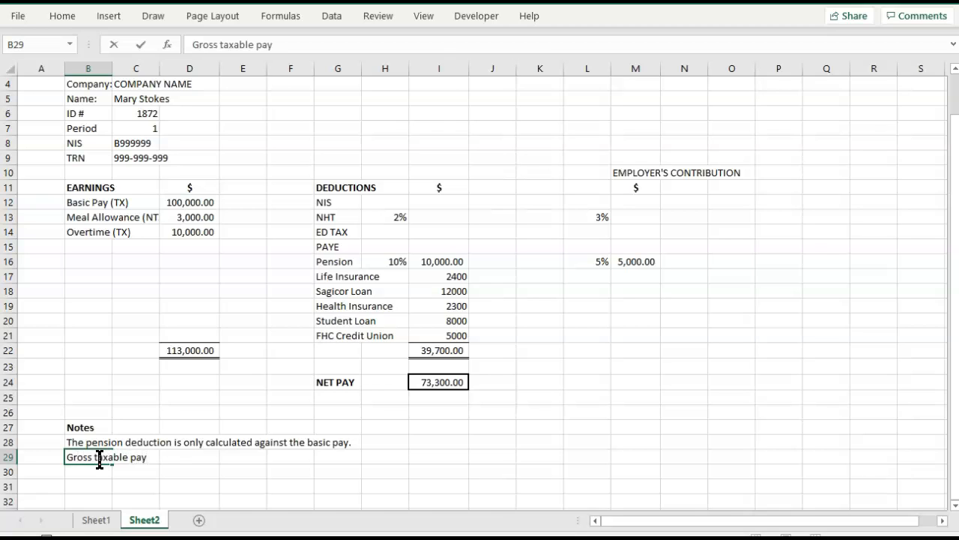
type("=")
key("Tab")
Calculate gross taxable pay in D29 by adding basic pay and overtime with =D12+D14.
left_click(123, 463)
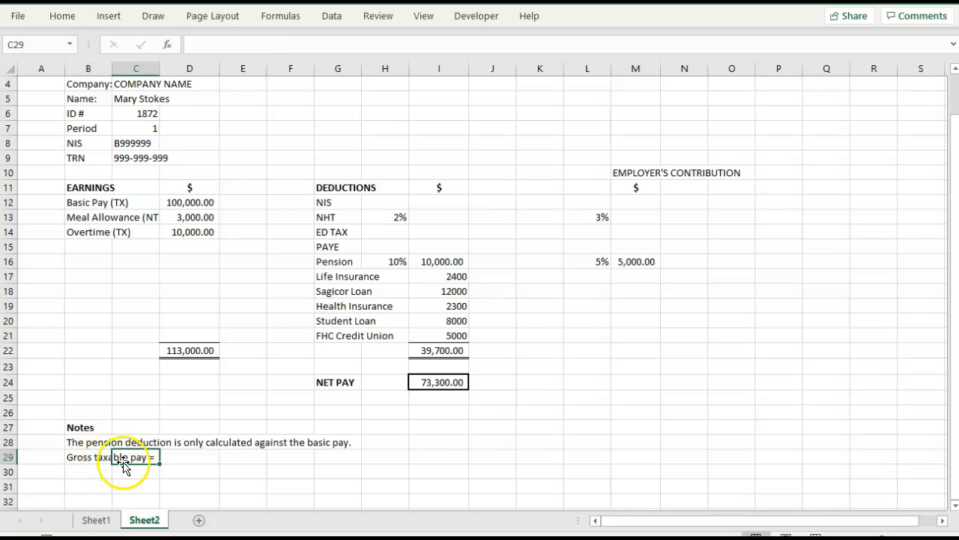
left_click(189, 457)
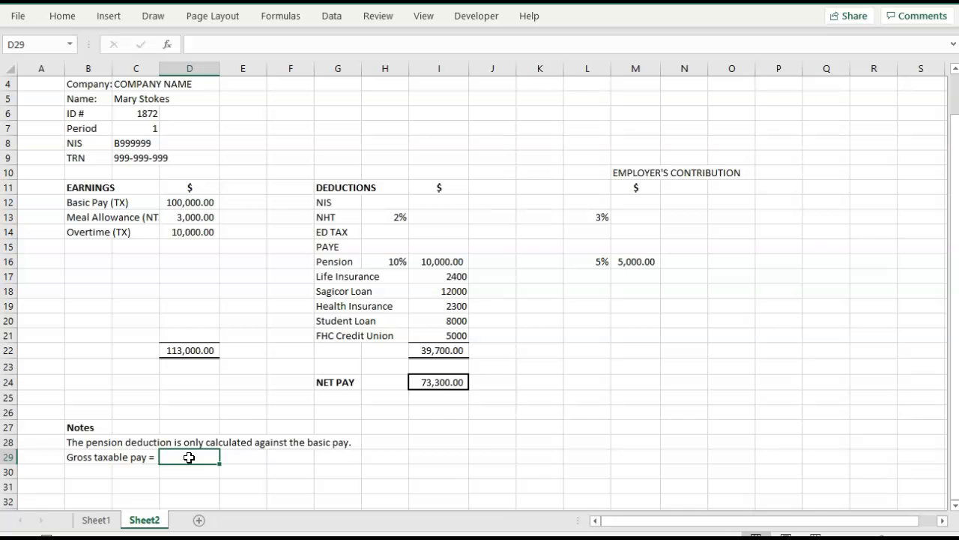
type("=")
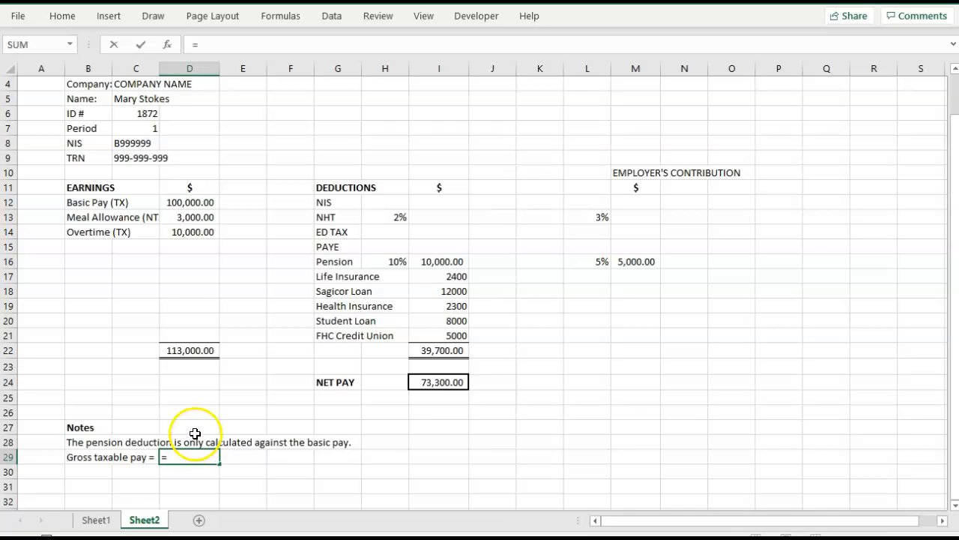
left_click(195, 208)
type("+")
left_click(193, 230)
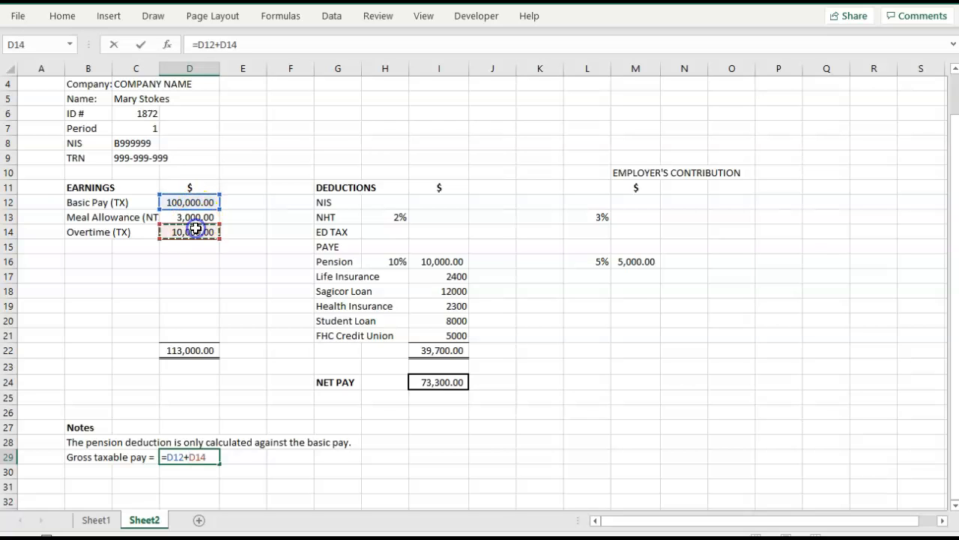
key("Tab")
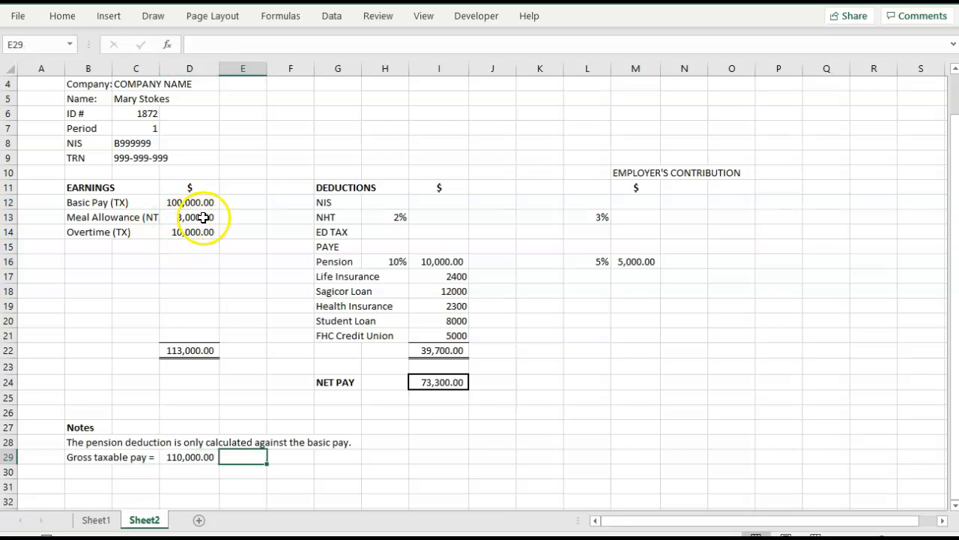
Widen column C so the full Meal Allowance (NTX) label fits beside its amount.
left_click(205, 217)
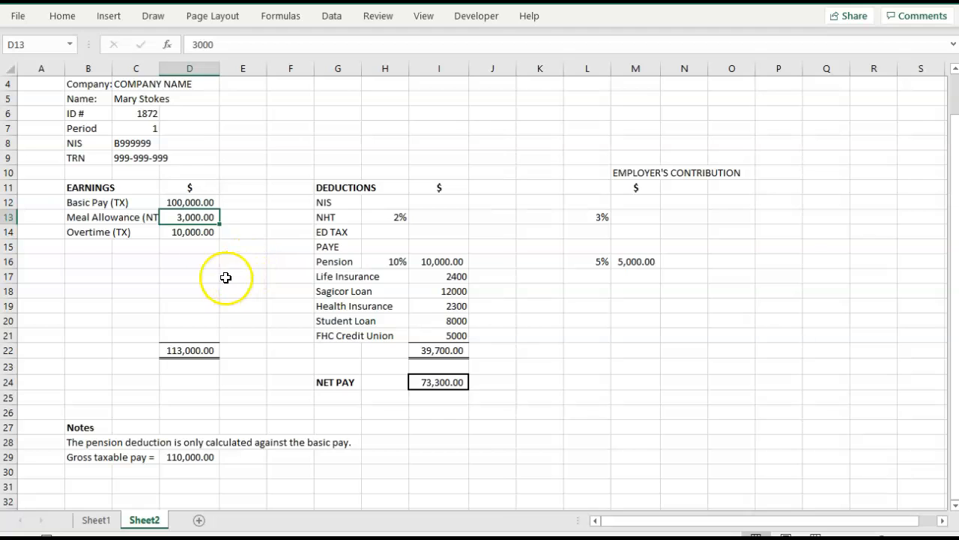
left_click_drag(157, 73, 178, 66)
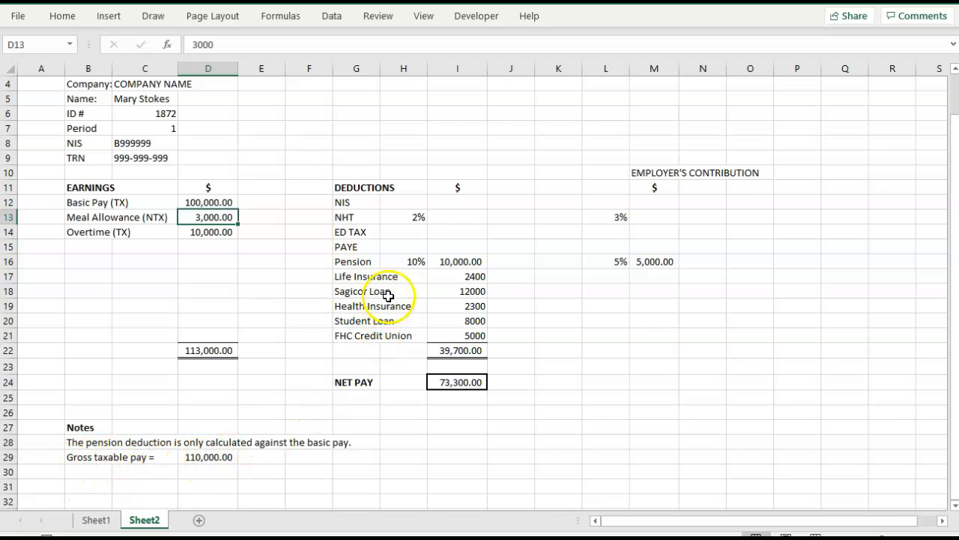
Calculate the employee's NHT deduction in I13 as the rate times gross taxable pay, using =H13*D29.
left_click(458, 219)
double_click(458, 219)
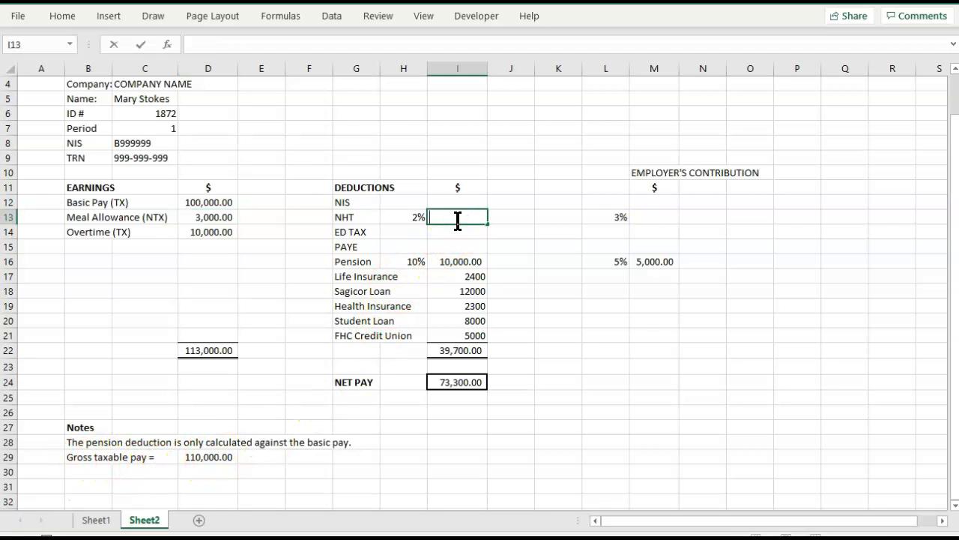
type("=")
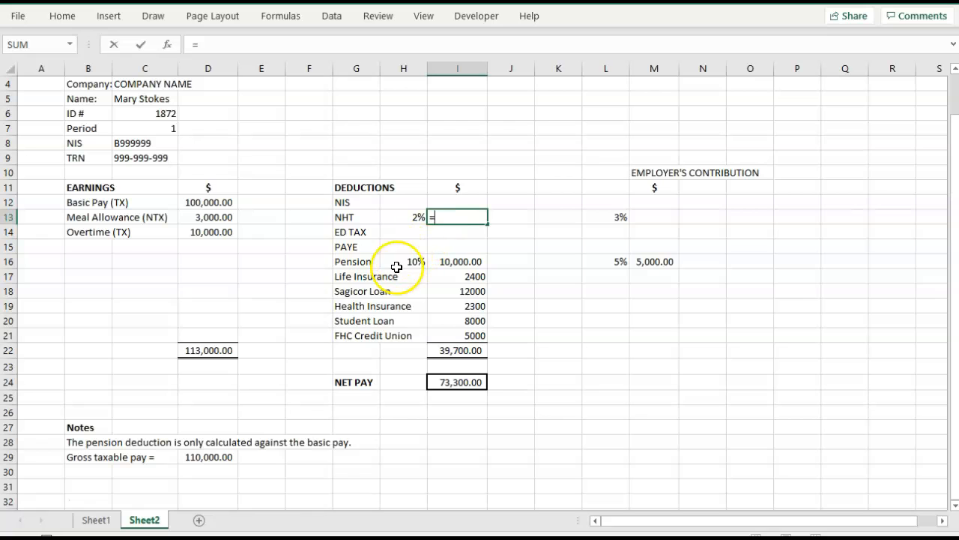
left_click(405, 216)
type("*")
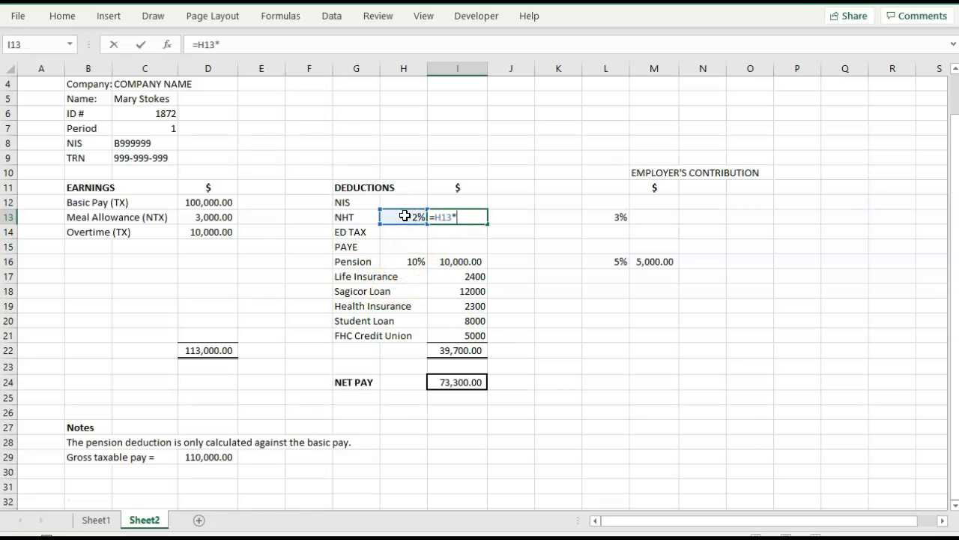
left_click(196, 457)
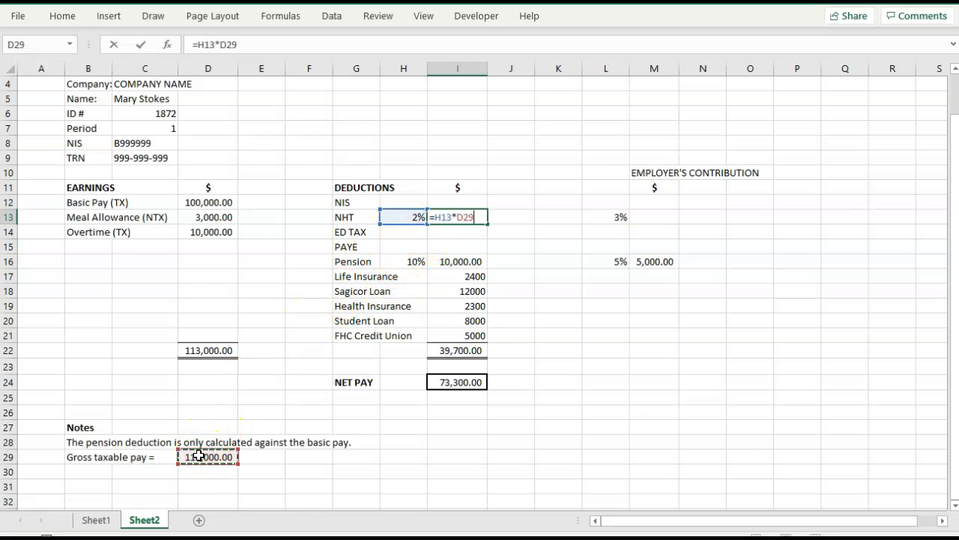
key("Tab")
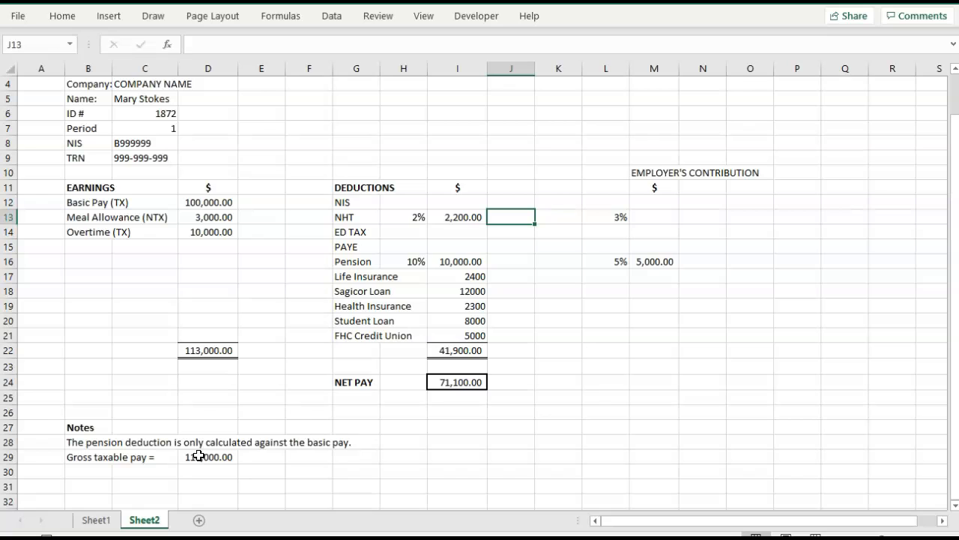
Calculate the employer's NHT contribution in M13 as the 3% rate times gross taxable pay, using =L13*D29.
left_click(659, 217)
type("=")
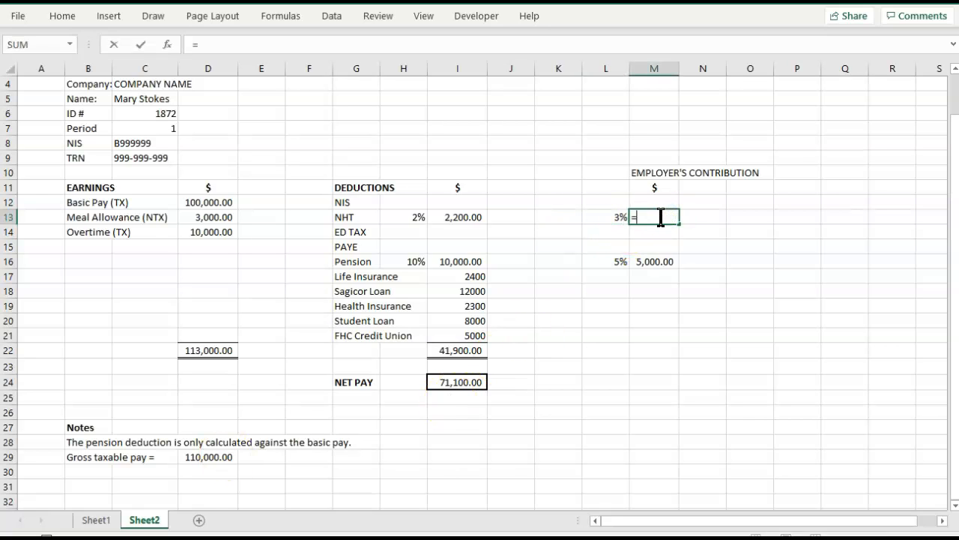
left_click(605, 217)
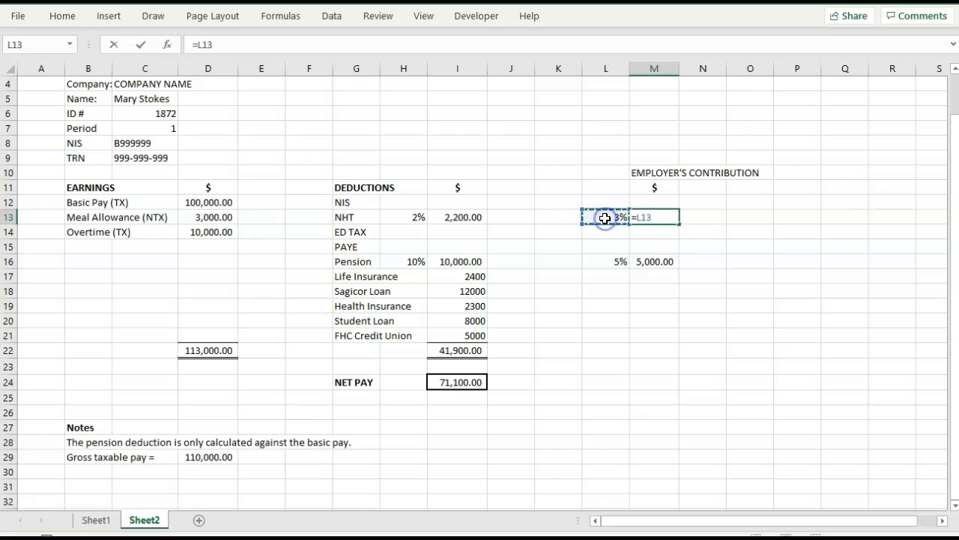
type("*")
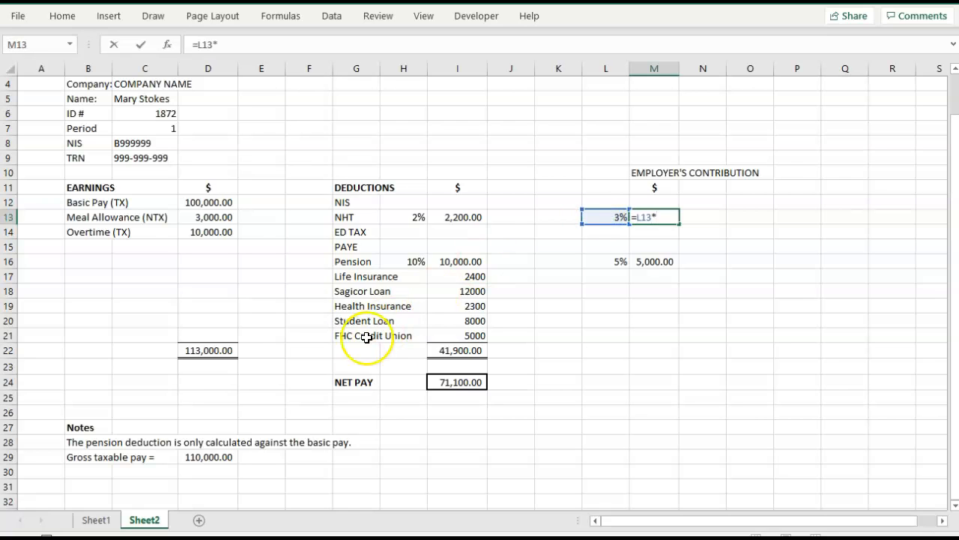
left_click(212, 457)
key("Tab")
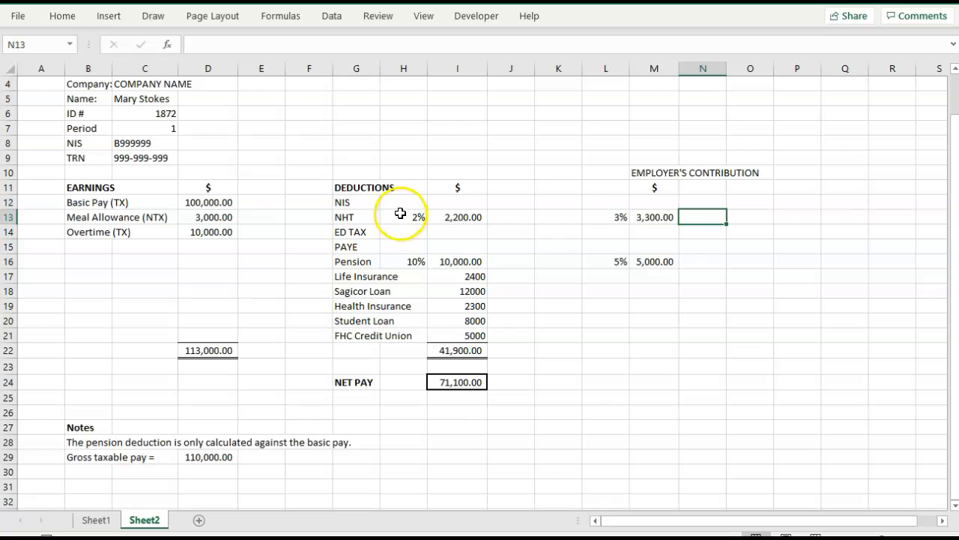
Enter 2.25% in H12 as the employee's NIS deduction rate.
left_click(98, 470)
scroll(98, 469, "down", 1)
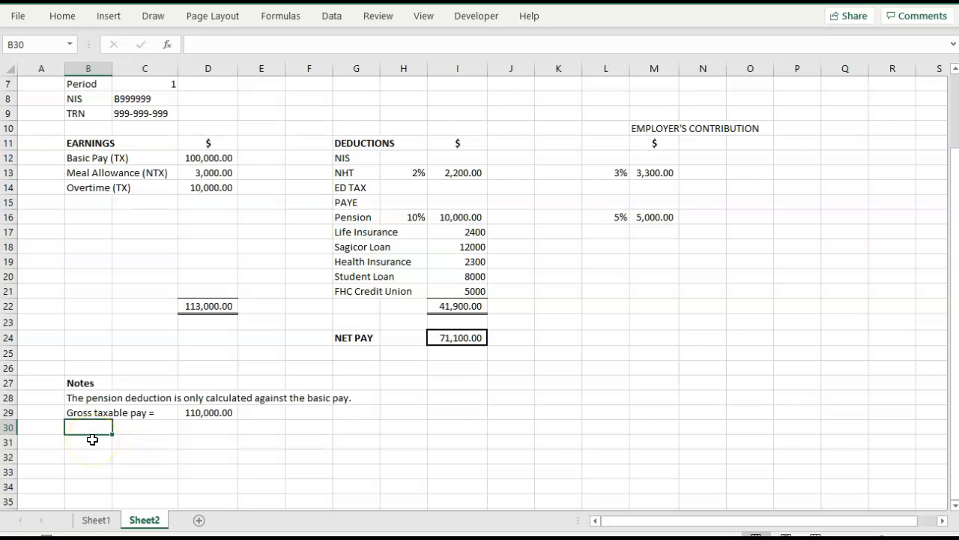
left_click(393, 159)
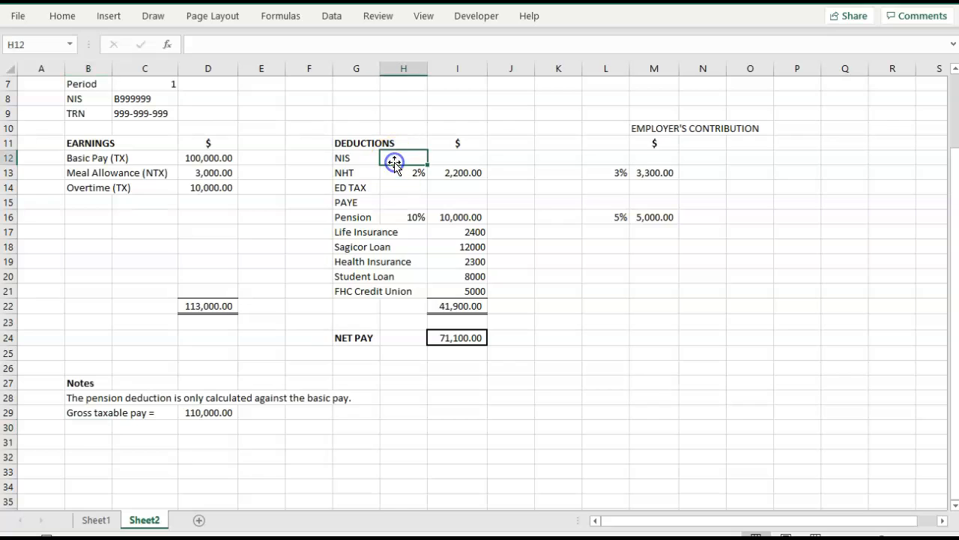
type("2.25%")
Enter 3.5% in L12 as the employer's NIS contribution rate.
left_click(603, 161)
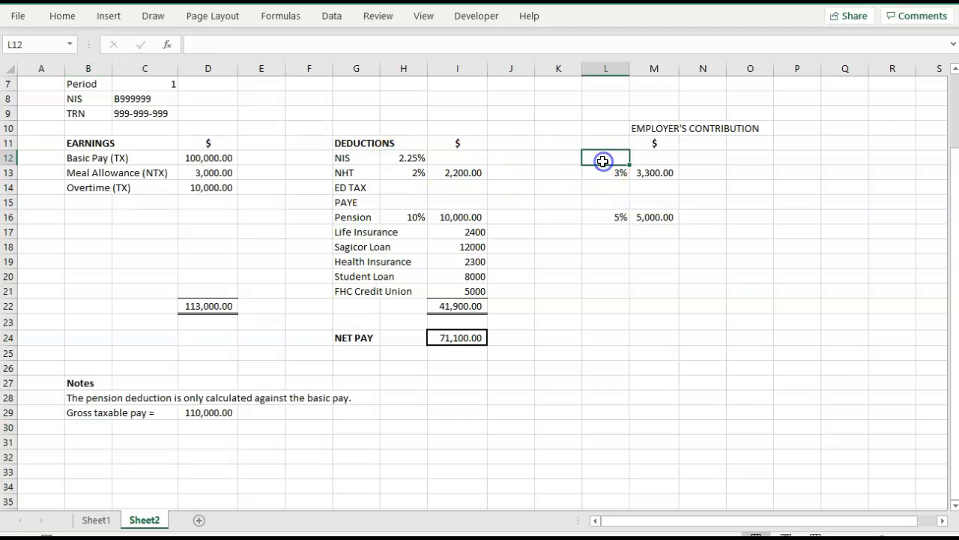
type("2")
key("BackSpace")
type("3.5%")
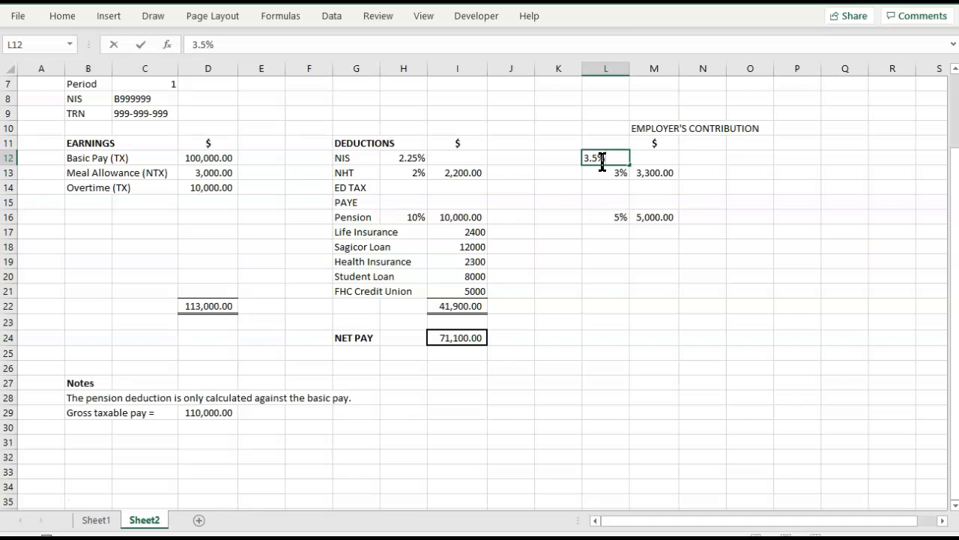
left_click(576, 274)
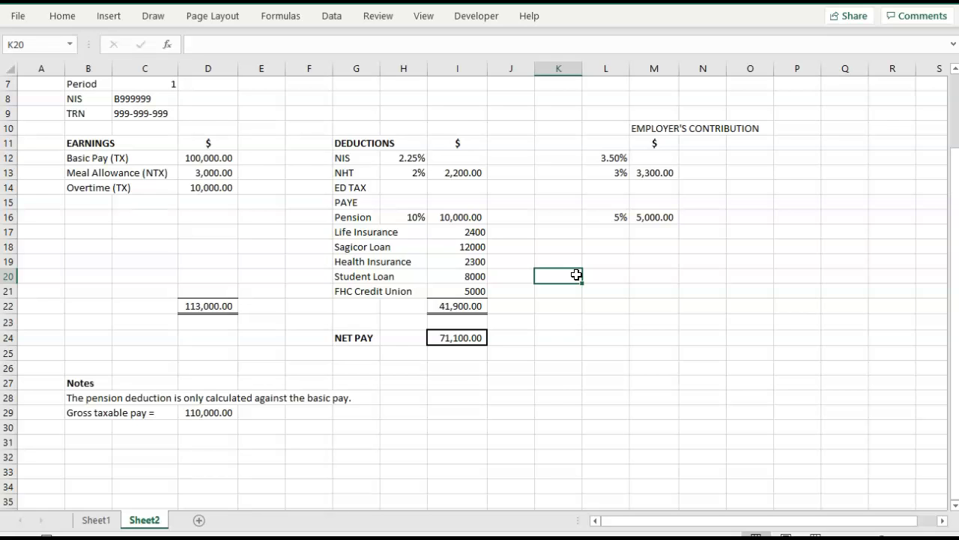
Add the note label "NIS: Gross Taxable pay ceiling for the year =" in B30, below gross taxable pay.
left_click(94, 442)
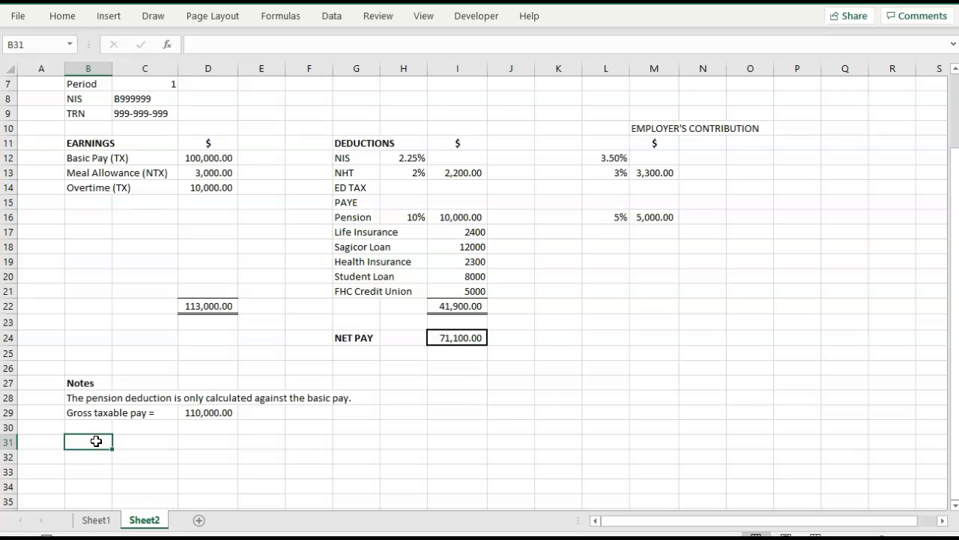
key("Up")
type("NIS")
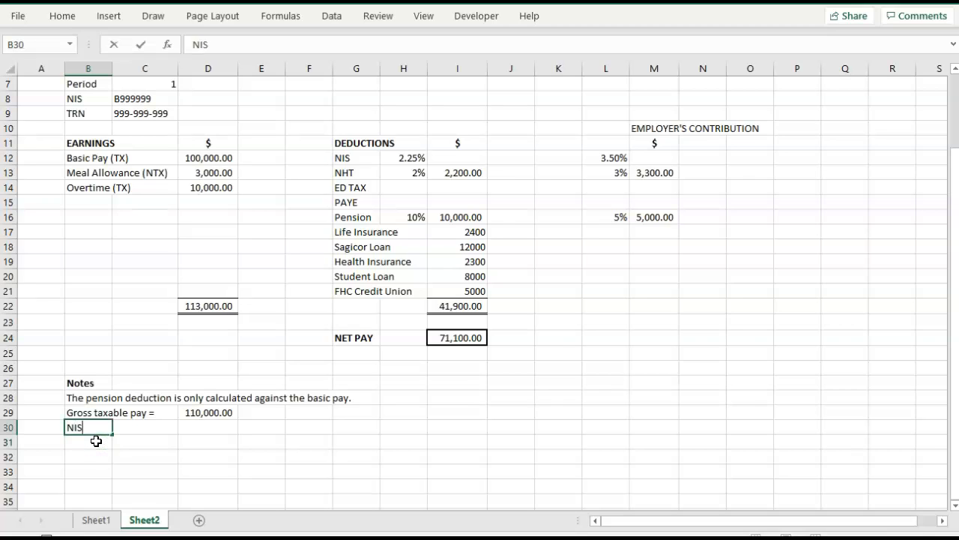
type(": Gross T")
type("ab")
key("BackSpace")
type("ab")
key("BackSpace")
key("BackSpace")
type("xable pay ceiling p")
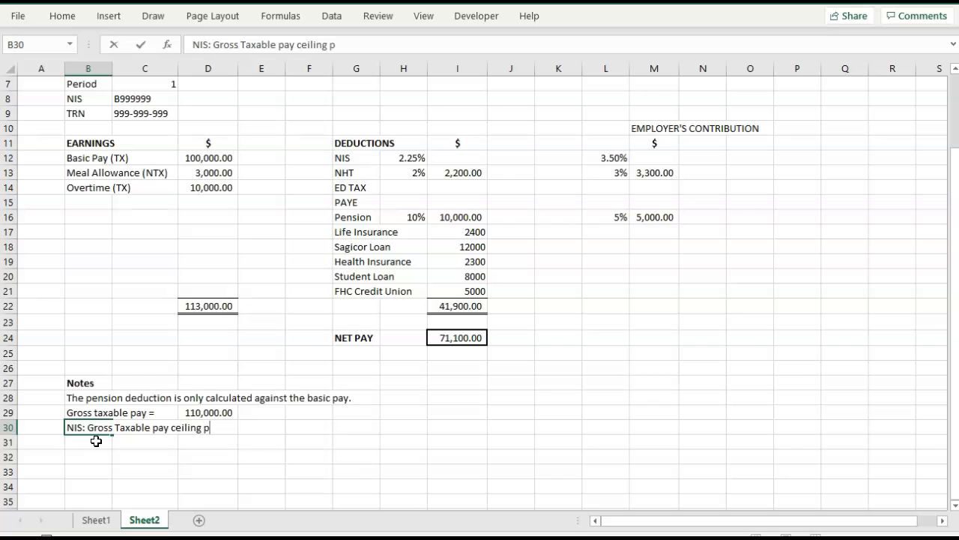
key("BackSpace")
type("for the year")
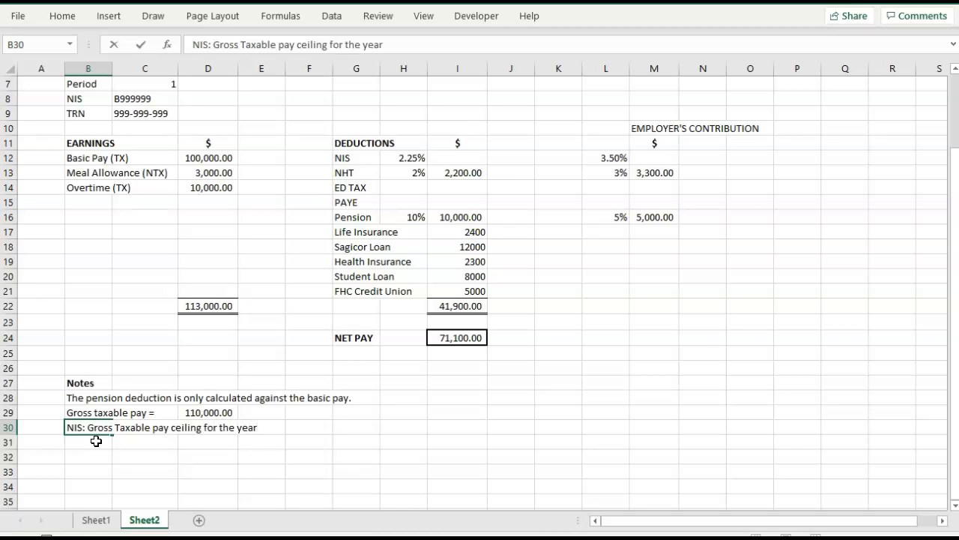
type(" =")
Enter the yearly NIS ceiling 1500000 in F30 and apply the comma number format to it.
key("Right")
key("Right")
key("Right")
key("Right")
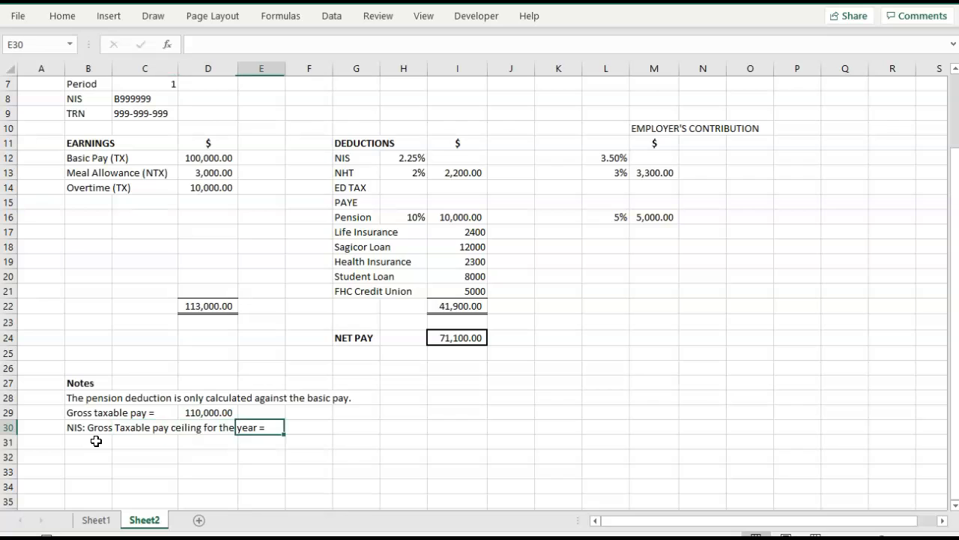
type("1500000")
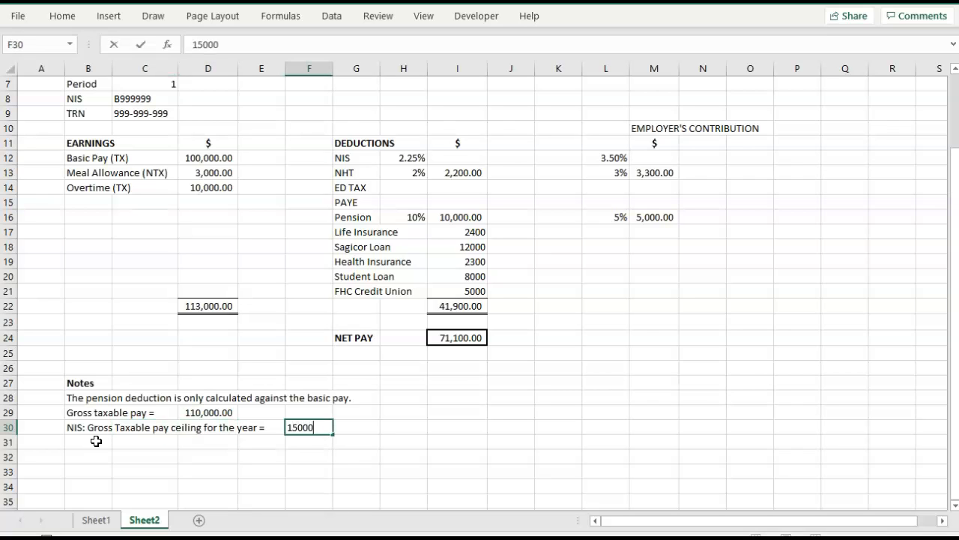
key("Right")
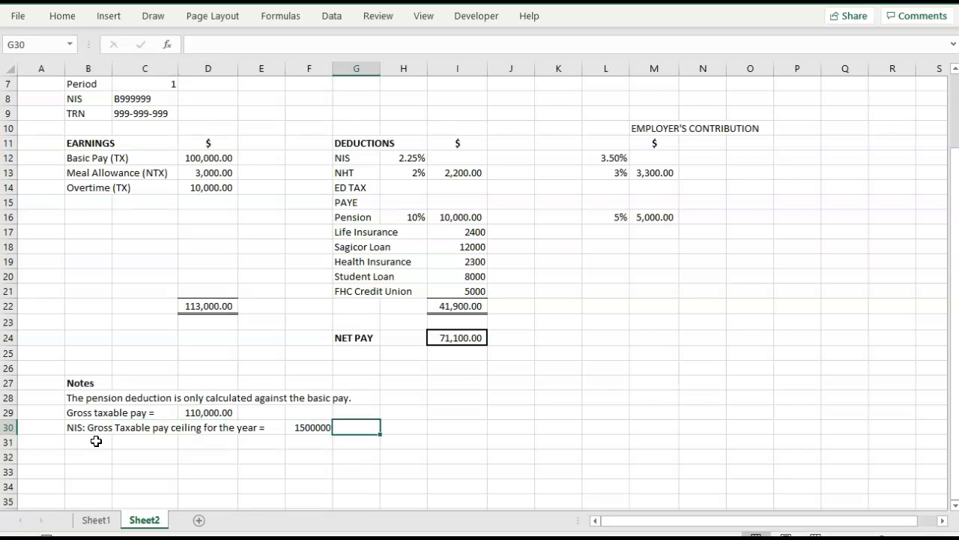
left_click(314, 428)
left_click(73, 16)
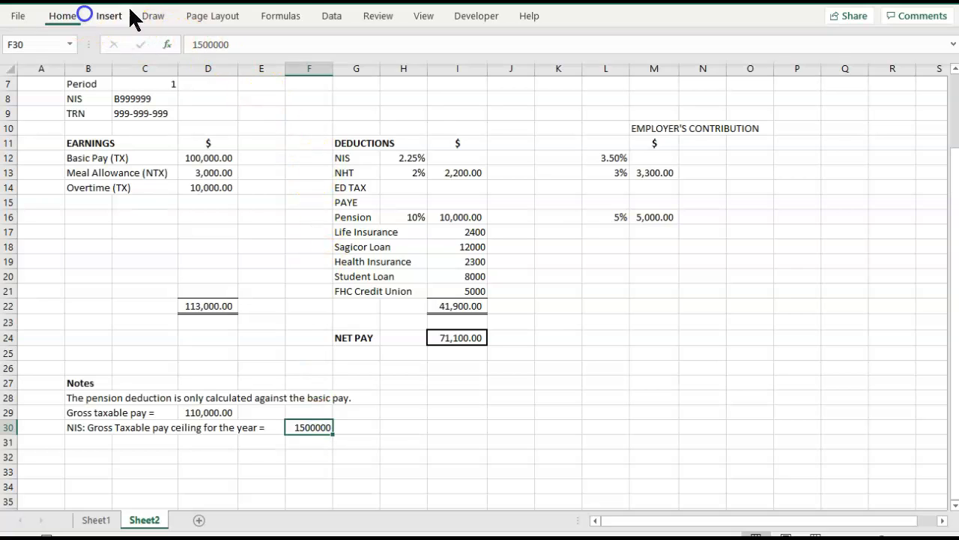
left_click(498, 68)
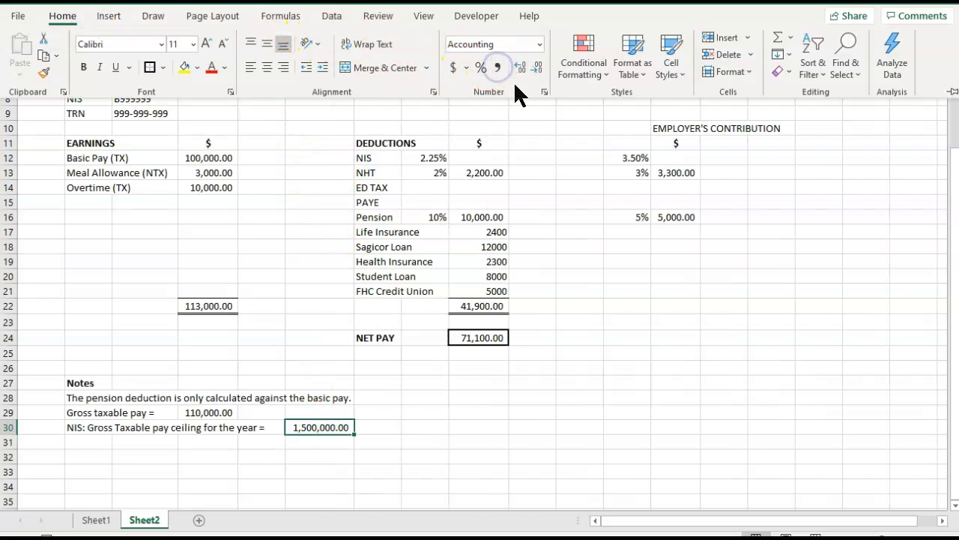
left_click(313, 456)
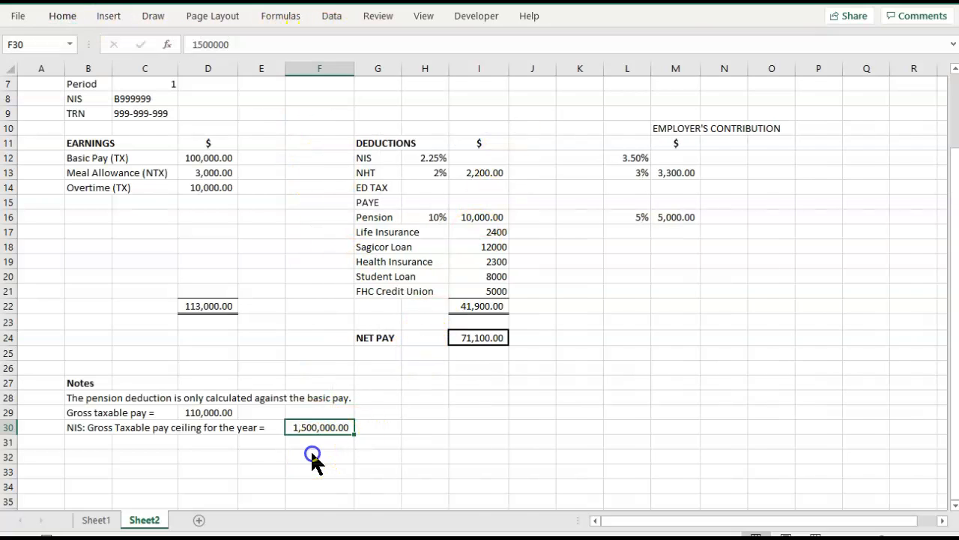
Add the label "Monthly amount" in C31, under the yearly NIS ceiling note.
left_click(141, 442)
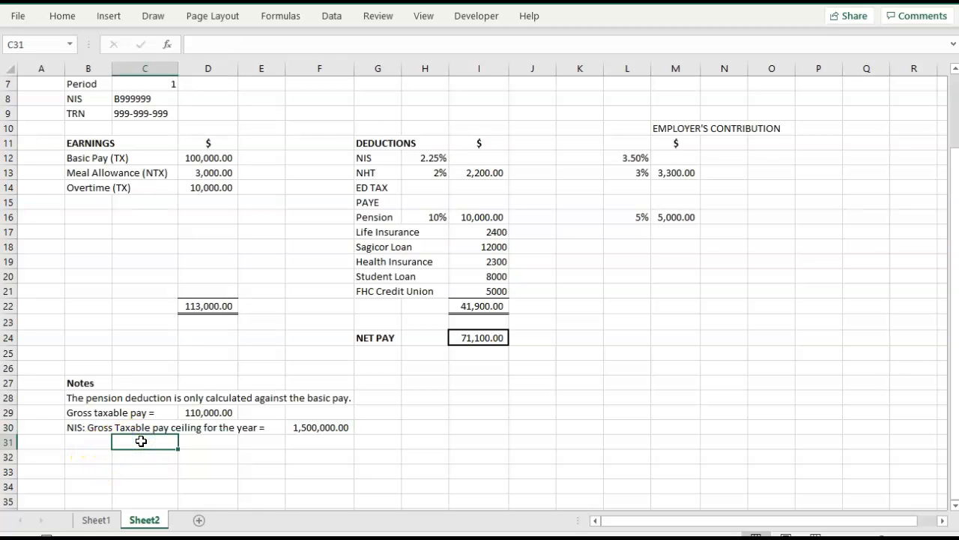
type("Monthly amount")
key("Tab")
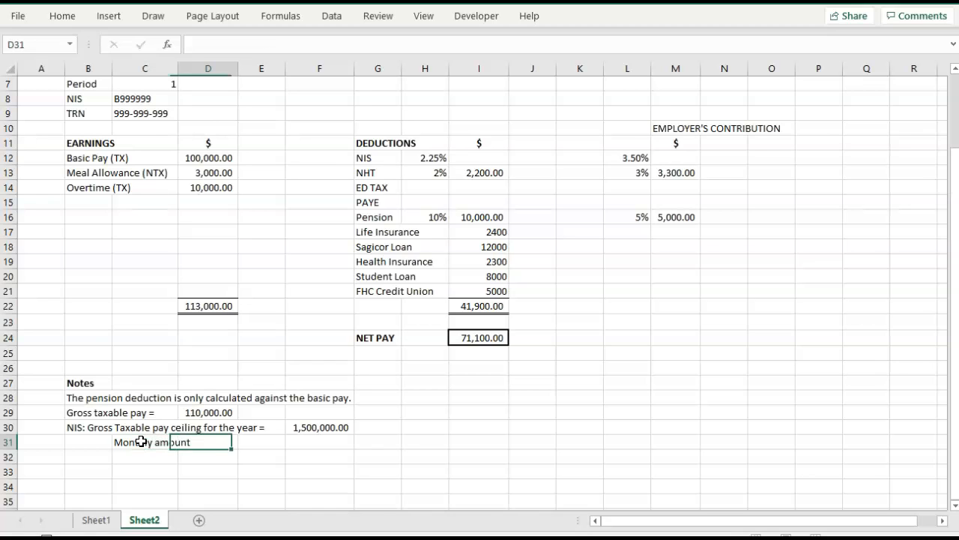
key("Return")
Add the label "Fortnightly amount =" in C32 and extend the C31 label to "Monthly amount =".
type("F")
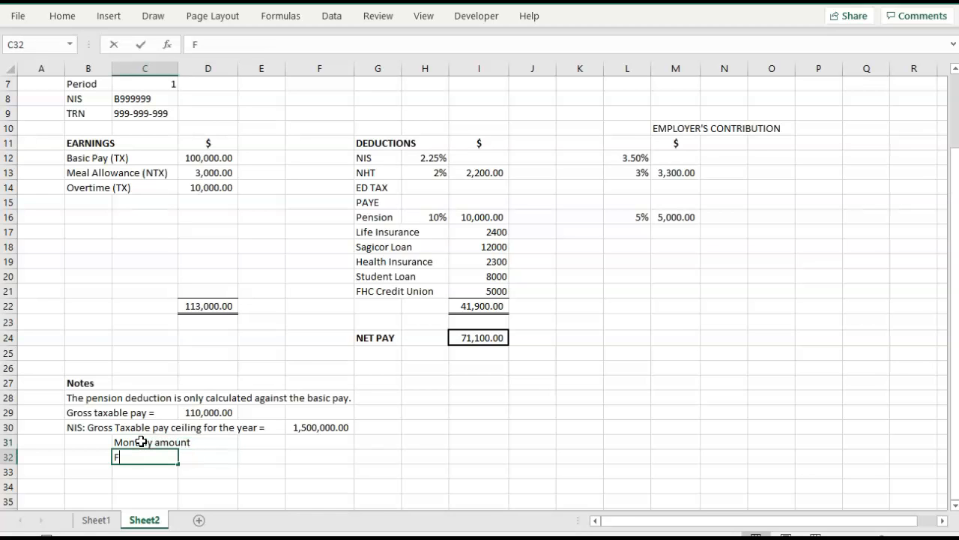
type("ortnightly fg")
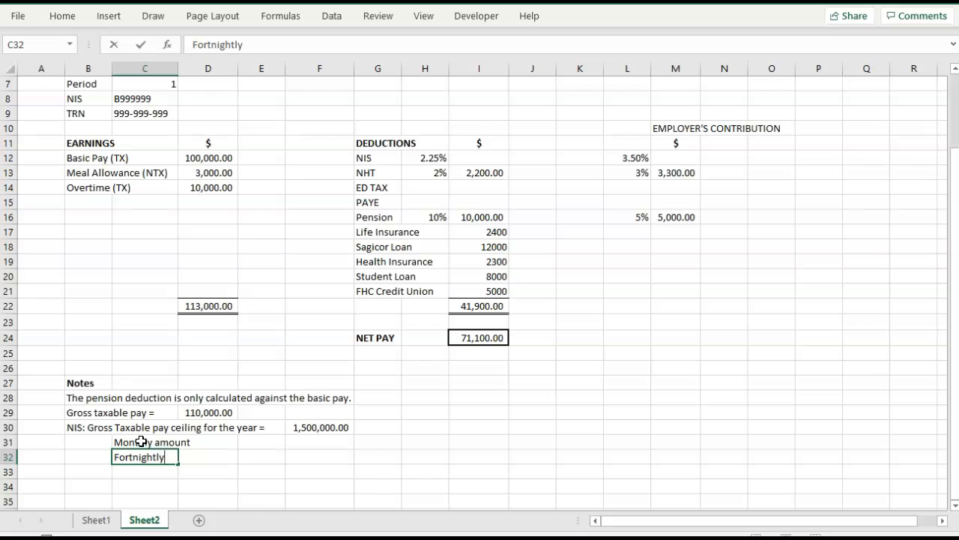
key("BackSpace")
key("BackSpace")
type("amount")
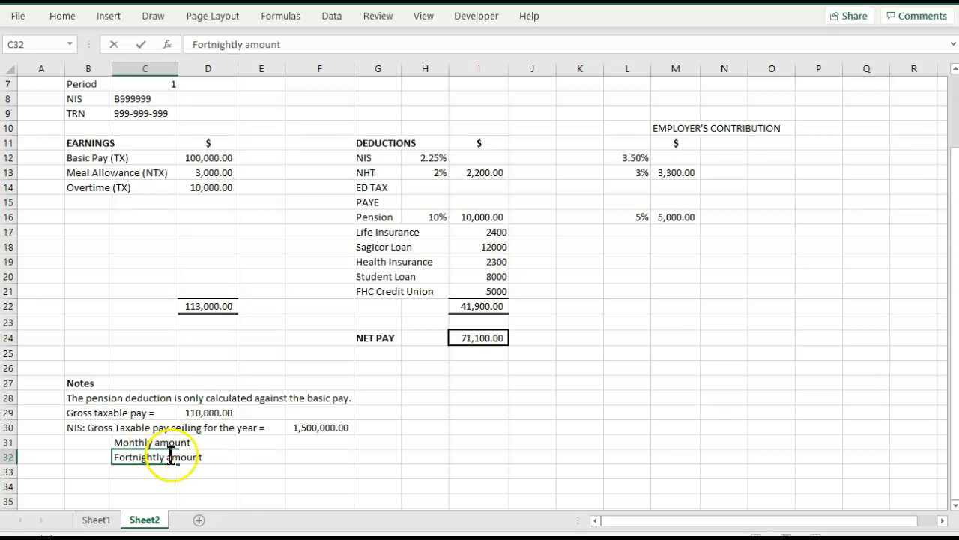
type(" =")
left_click(169, 442)
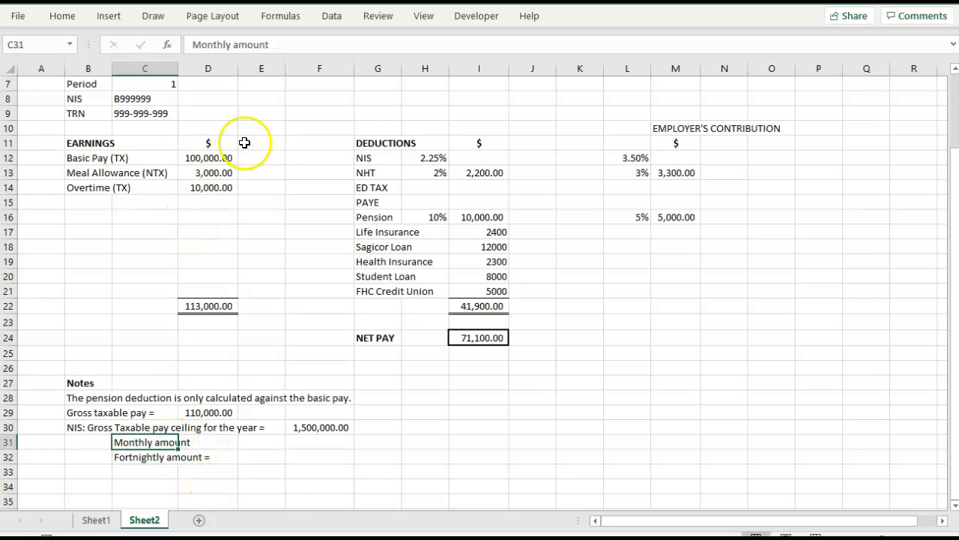
left_click(274, 45)
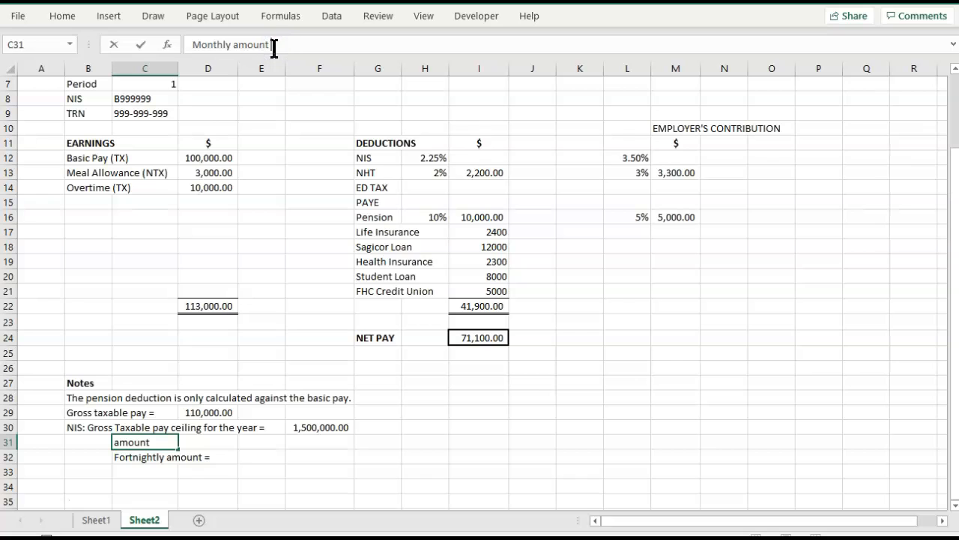
Calculate the monthly NIS ceiling in F31 by dividing the yearly ceiling by 12, using =F30/12.
left_click(323, 444)
type("=")
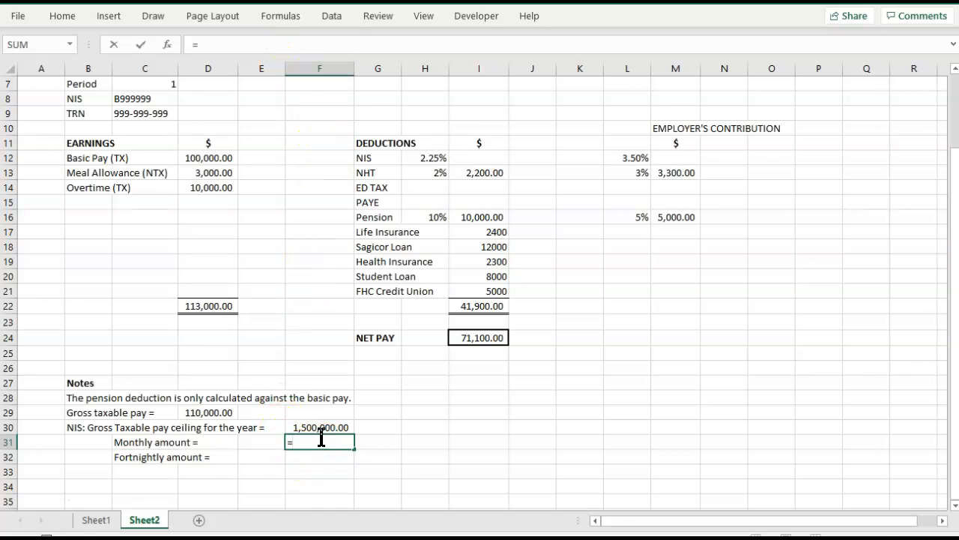
left_click(320, 429)
type("/12")
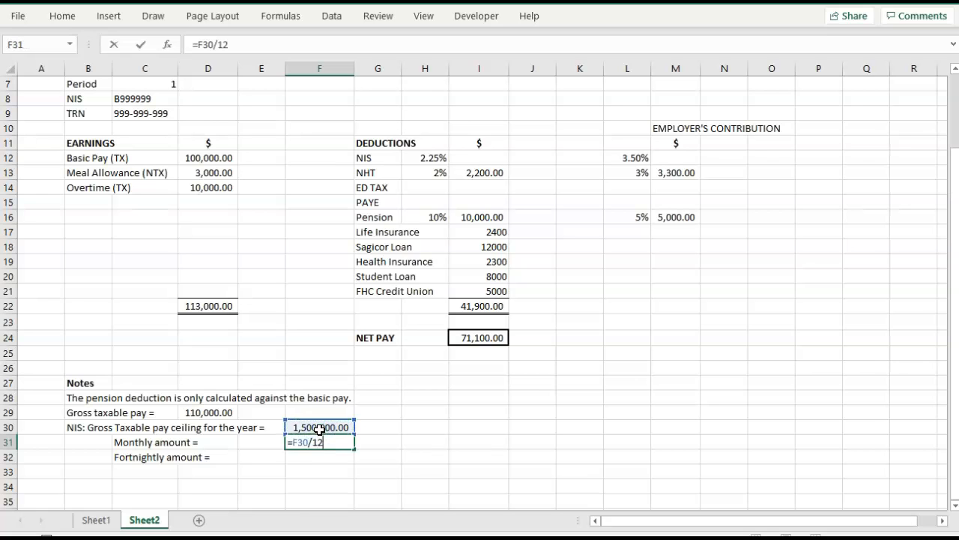
key("Tab")
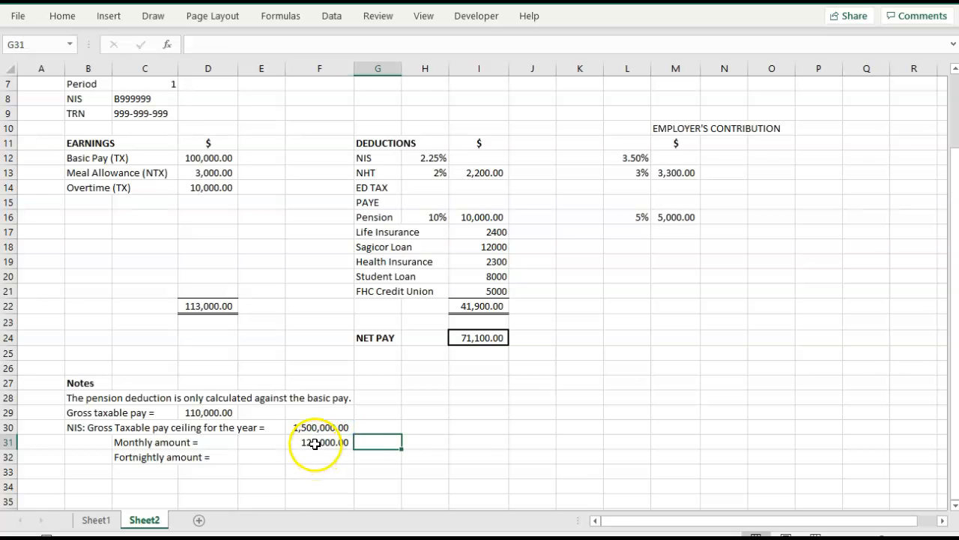
left_click(316, 444)
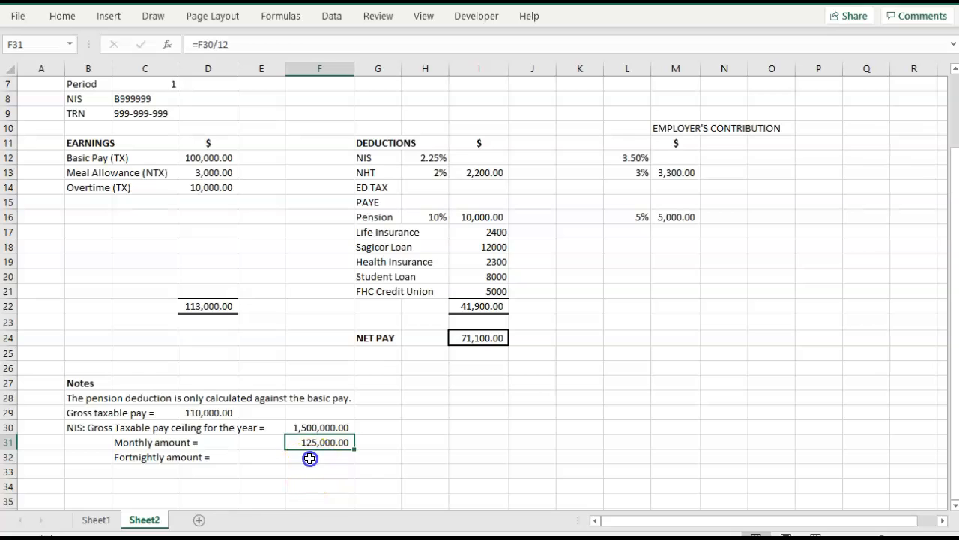
Calculate the fortnightly NIS ceiling in F32 by dividing the yearly ceiling by 26, using =F30/26.
left_click(309, 457)
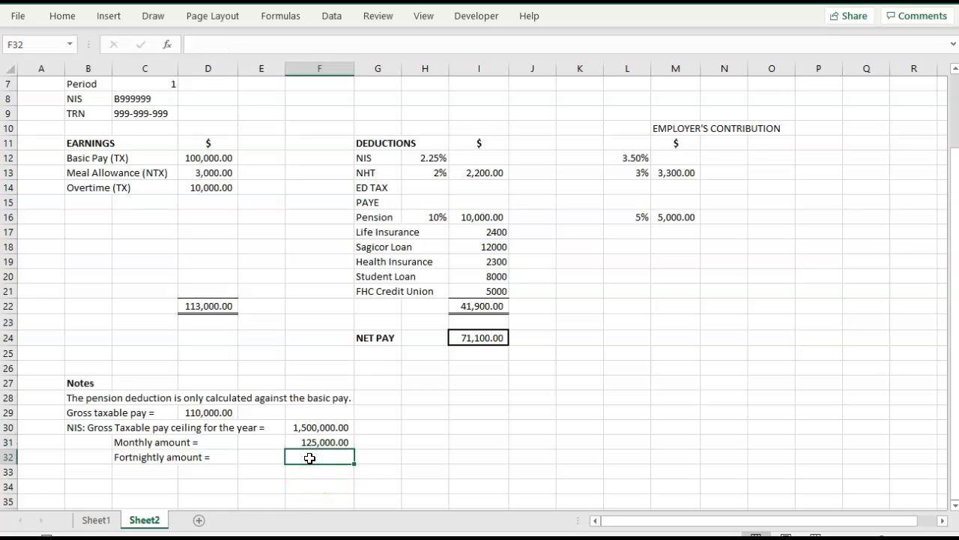
type("=")
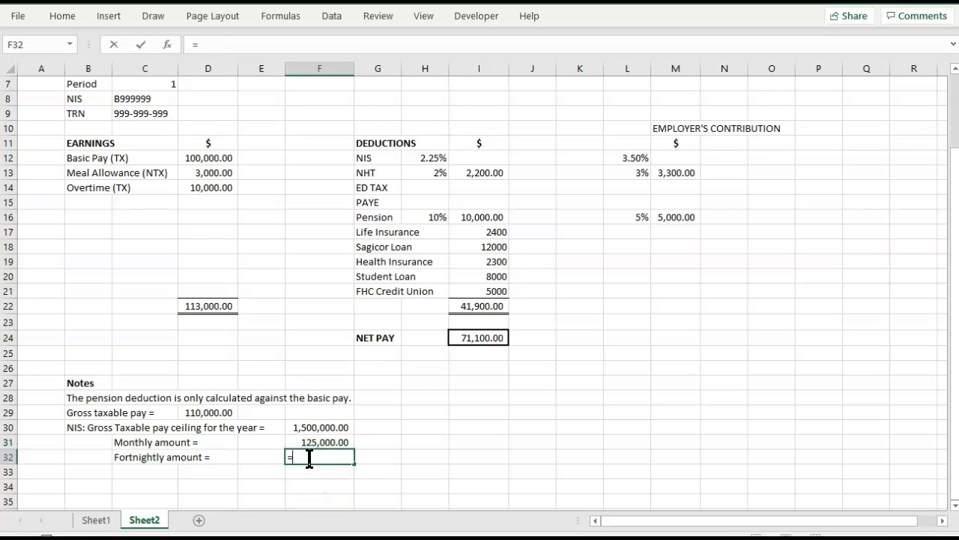
key("Up")
key("Up")
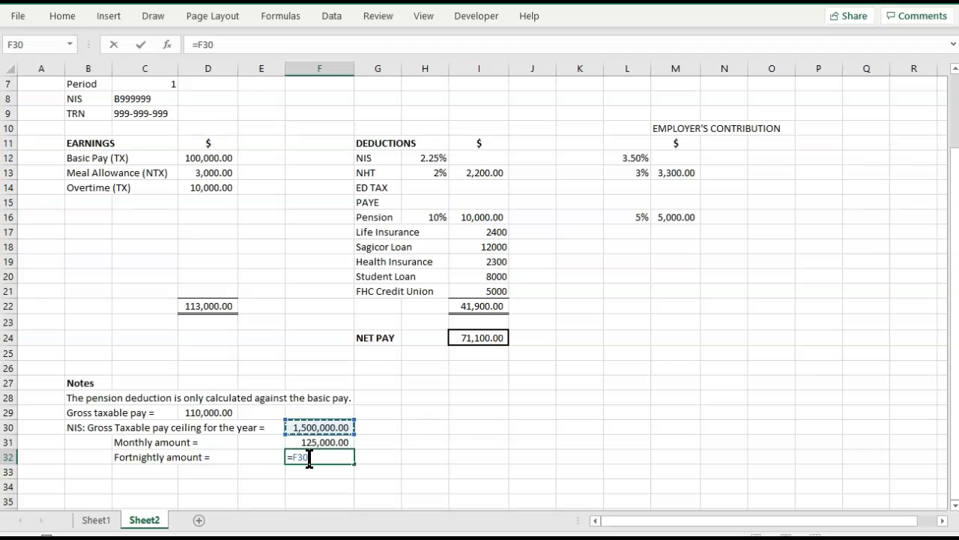
type("26")
key("BackSpace")
key("BackSpace")
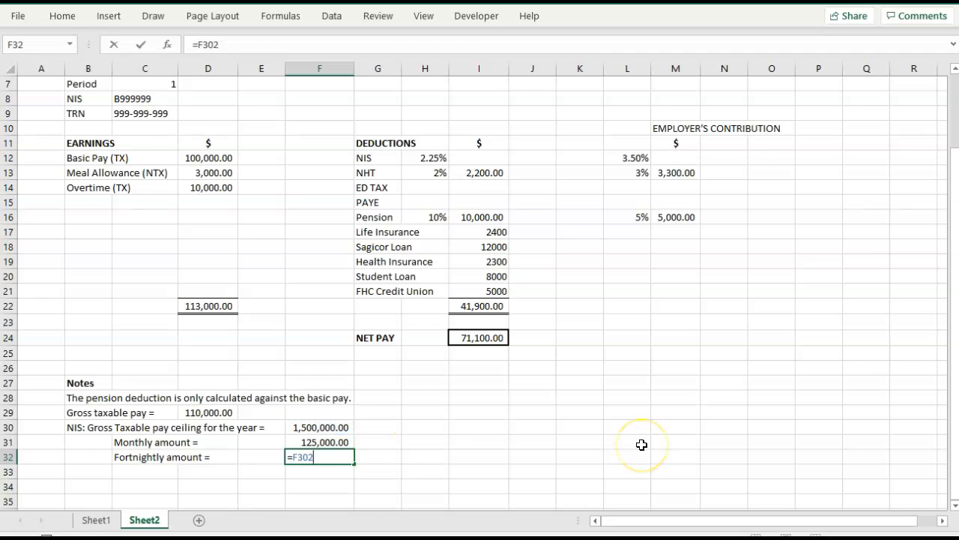
type("/2")
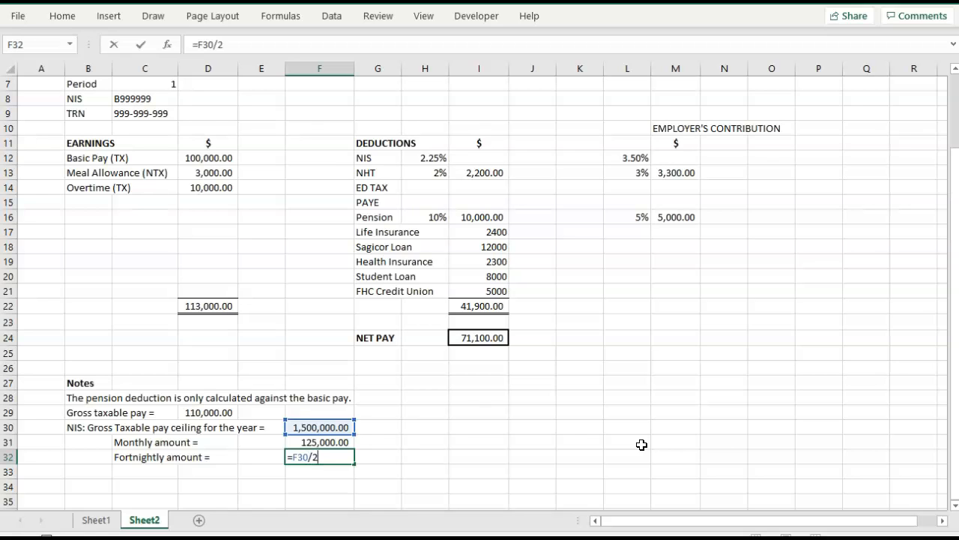
type("6")
key("Tab")
Try calculating the NIS on the monthly ceiling in G31 at 2.25%, using =F31*2.25%.
left_click(385, 445)
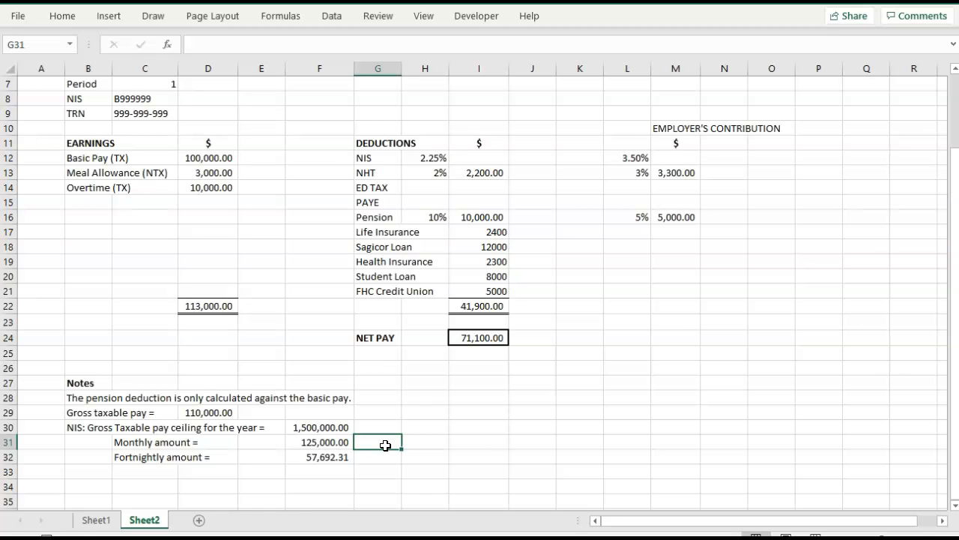
type("=")
key("Left")
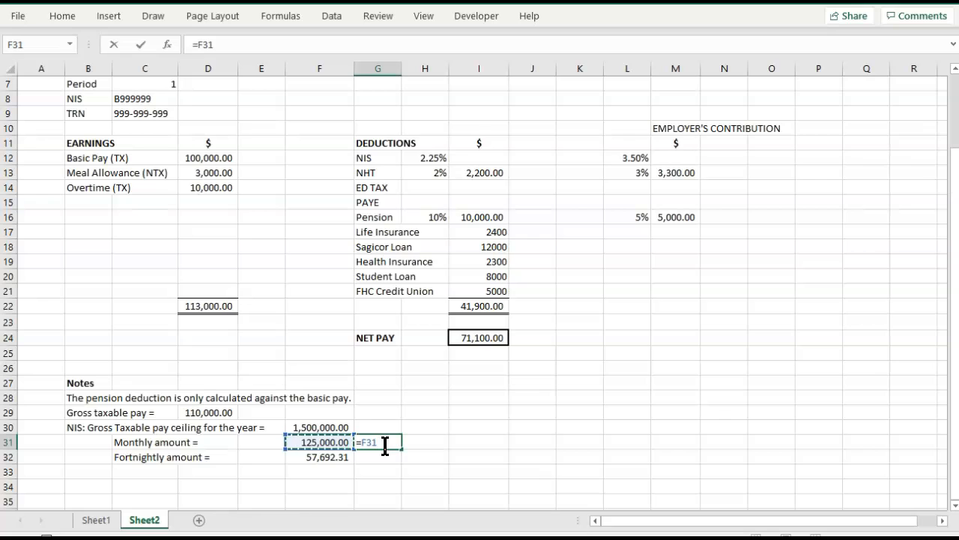
type("*")
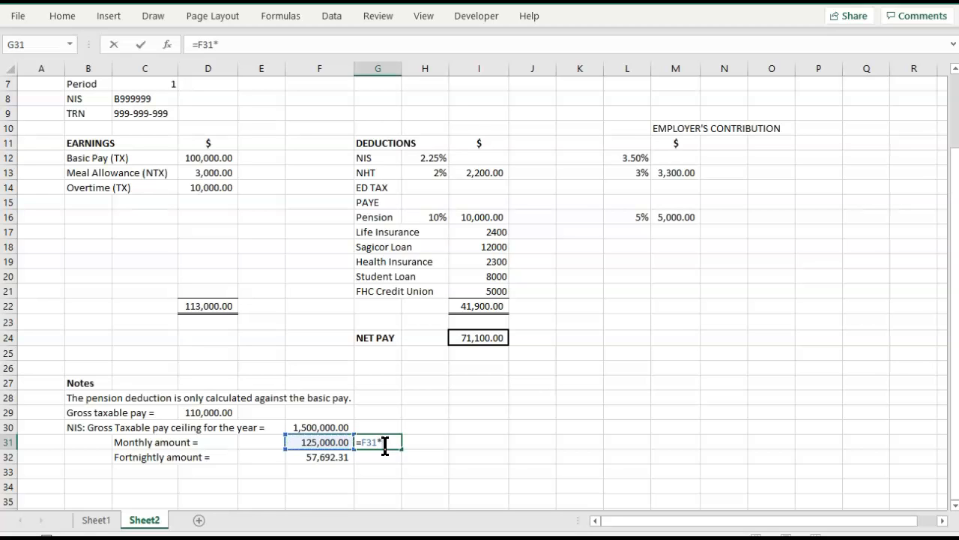
type("2.25%")
key("Tab")
scroll(385, 445, "up", 1)
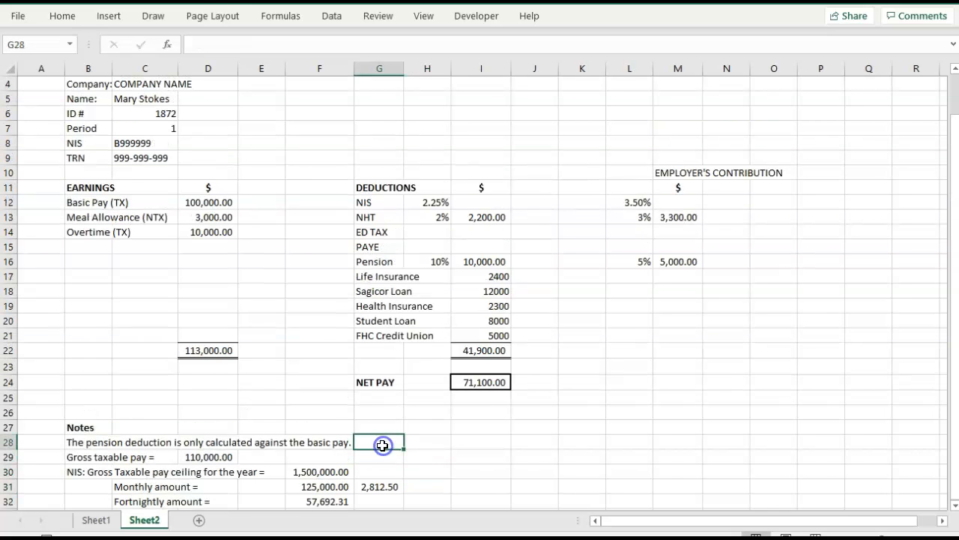
left_click(381, 489)
scroll(525, 466, "down", 1)
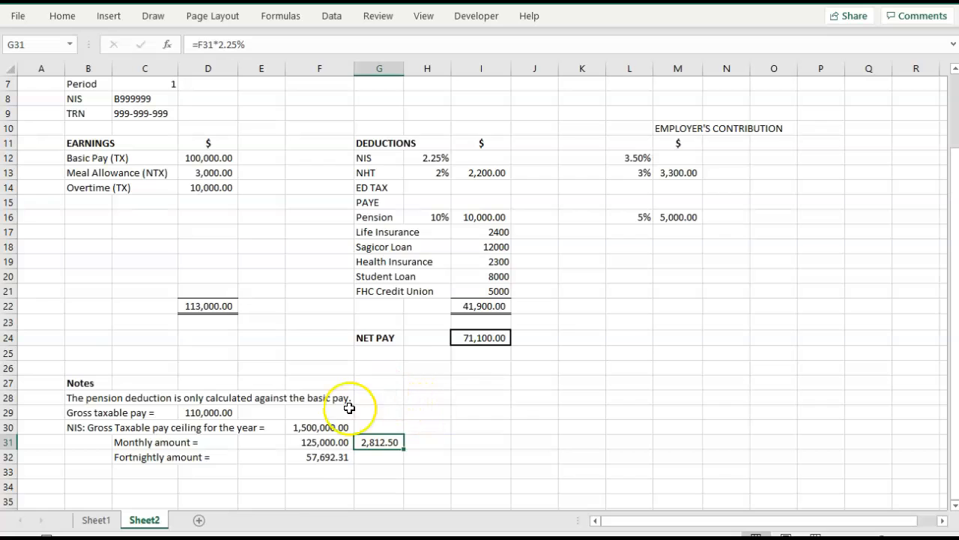
Check the yearly and monthly ceiling cells against G31, and delete the 2.25% calculation from G31.
left_click(311, 442)
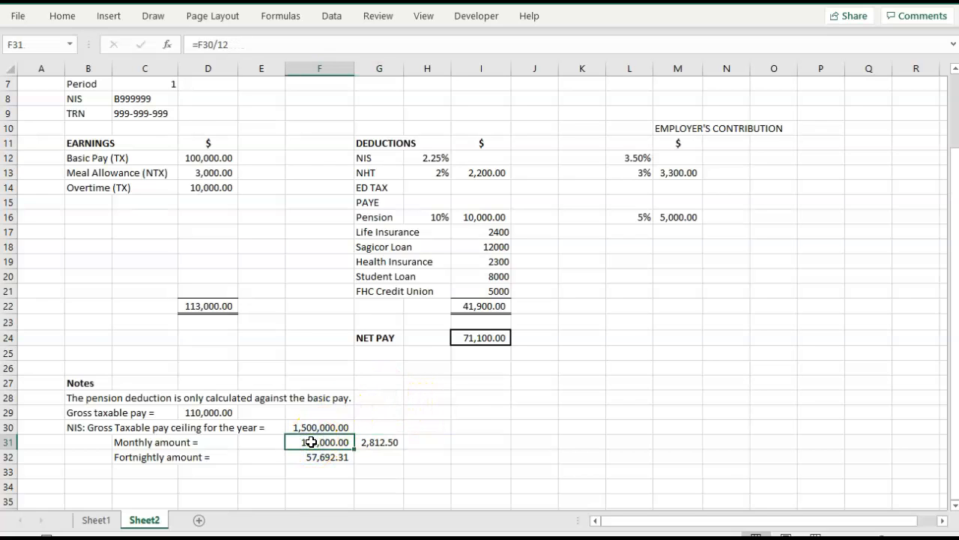
left_click(304, 427)
left_click(312, 443)
left_click(328, 449)
left_click(383, 442)
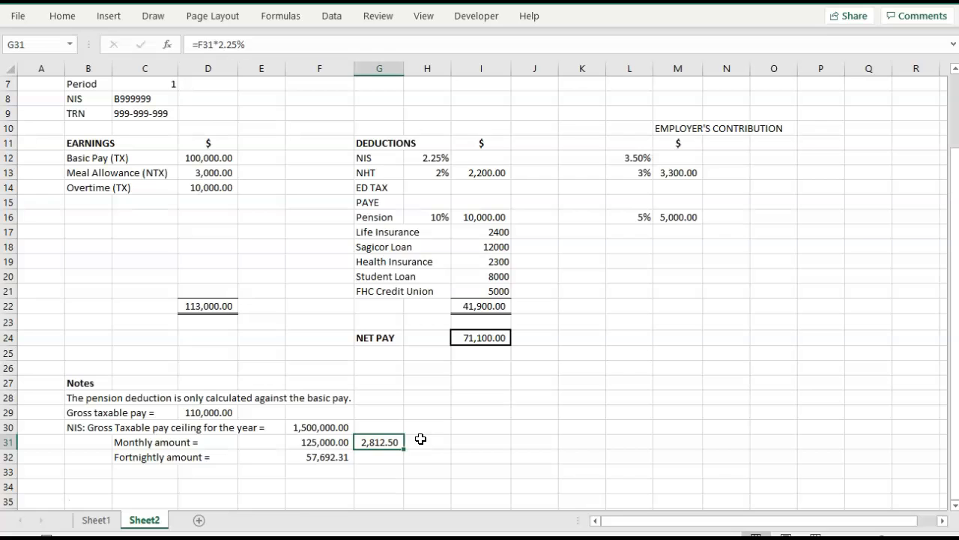
left_click(428, 440)
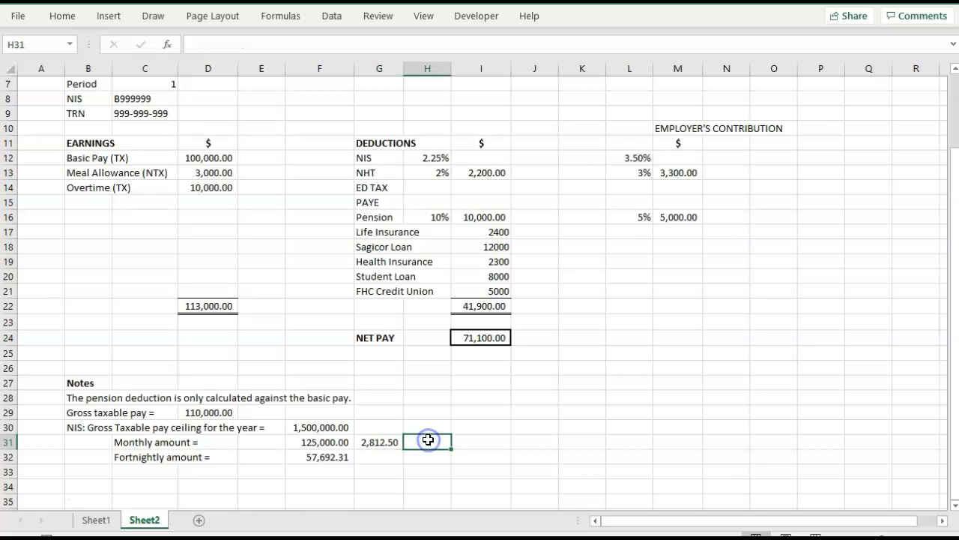
left_click(373, 443)
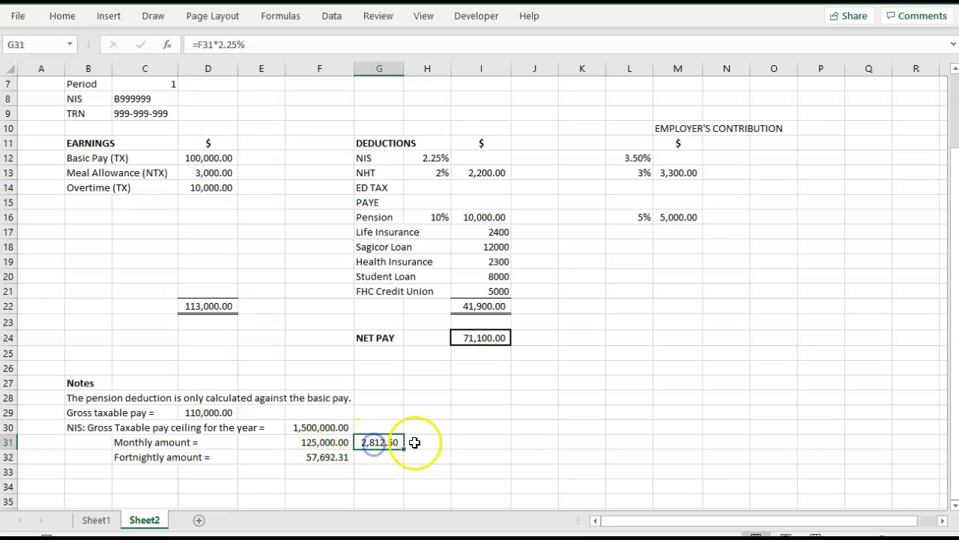
key("Delete")
Calculate the maximum yearly NIS contribution in G30 as 3% of the yearly ceiling, using =F30*3%.
key("Up")
type("=")
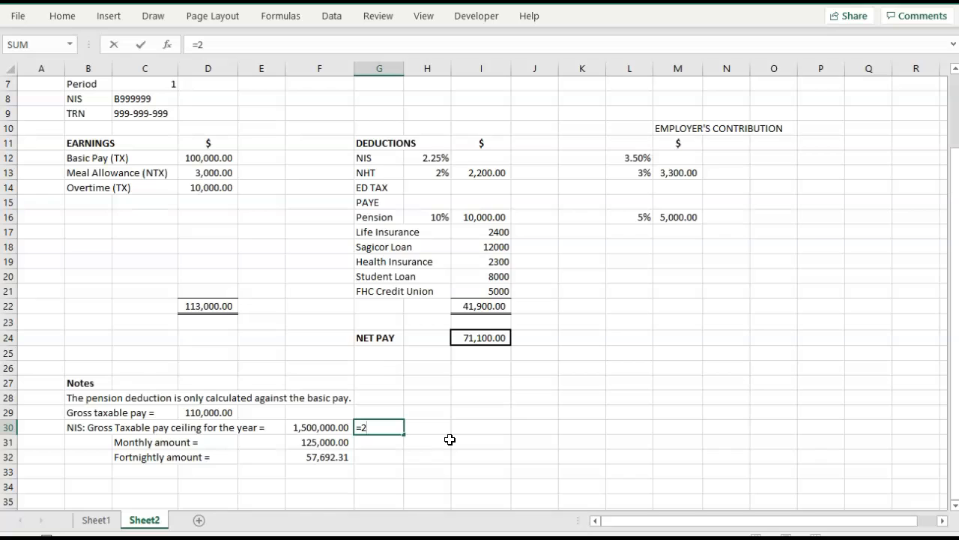
type("2")
key("BackSpace")
key("BackSpace")
type("=")
left_click(302, 426)
type("*2.25%")
key("BackSpace")
key("BackSpace")
key("BackSpace")
key("BackSpace")
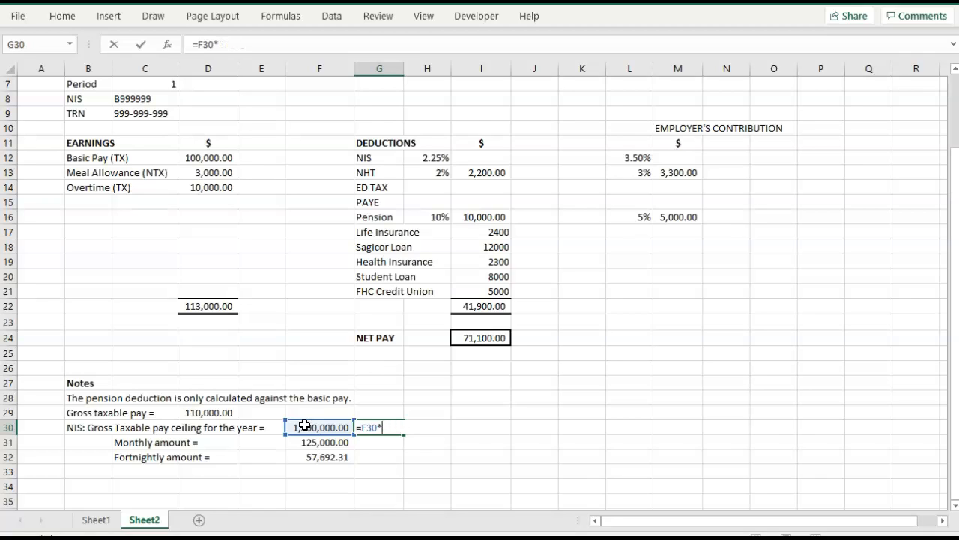
type("3%")
key("Tab")
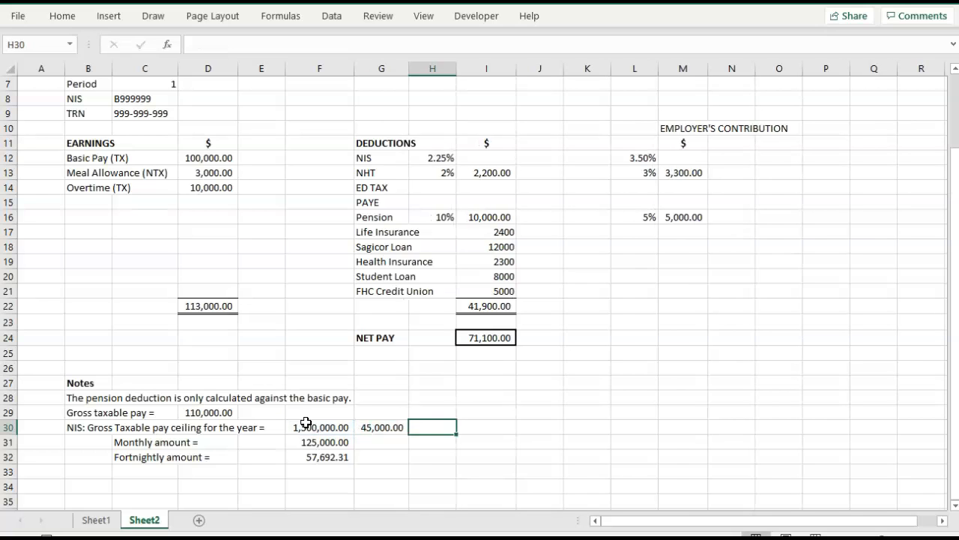
Change the NIS rates to 3% for both the employee deduction in H12 and the employer's contribution in L12.
left_click(377, 441)
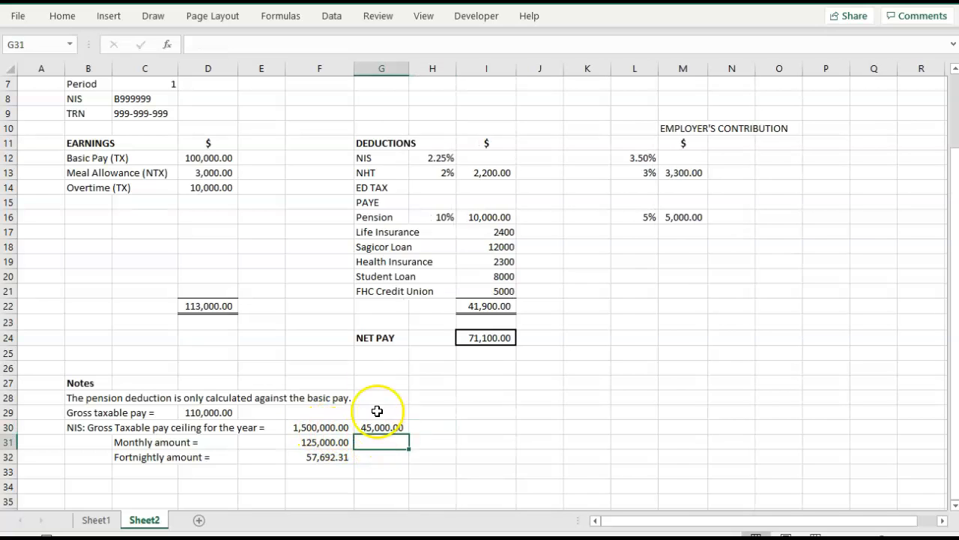
left_click(434, 159)
double_click(435, 159)
type("3")
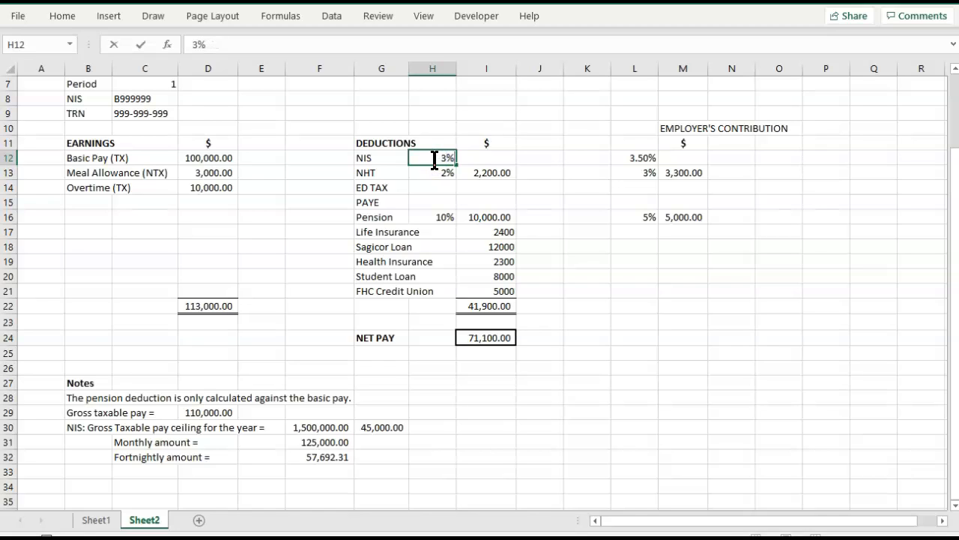
left_click(635, 156)
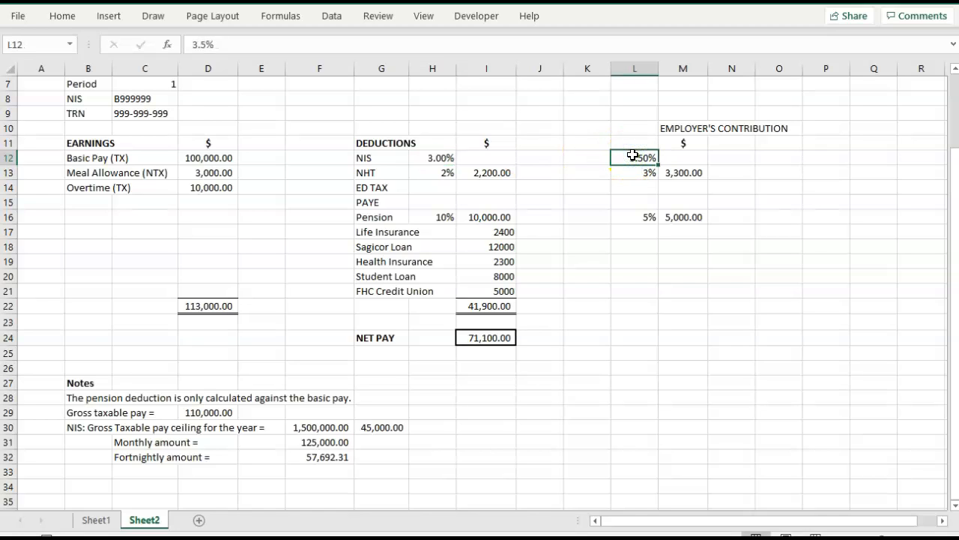
type("3")
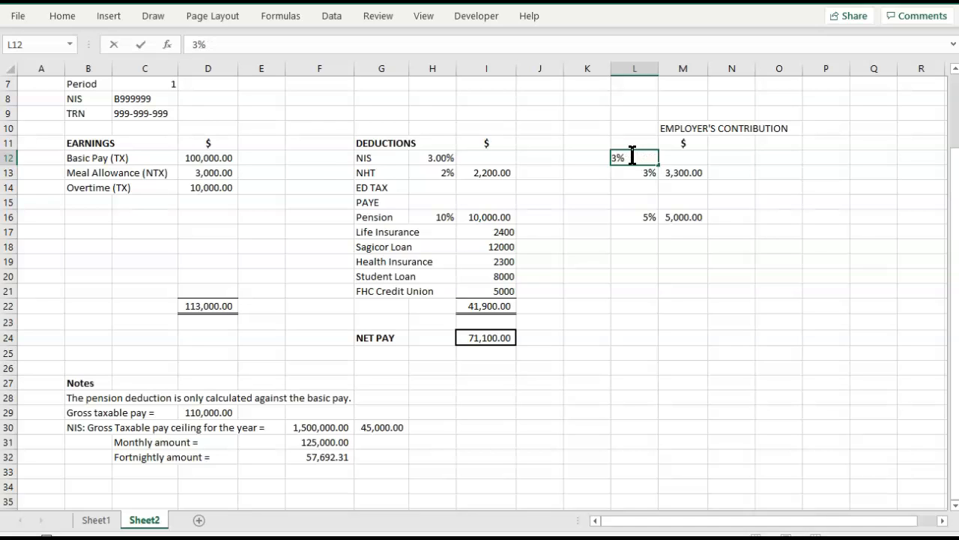
left_click(617, 193)
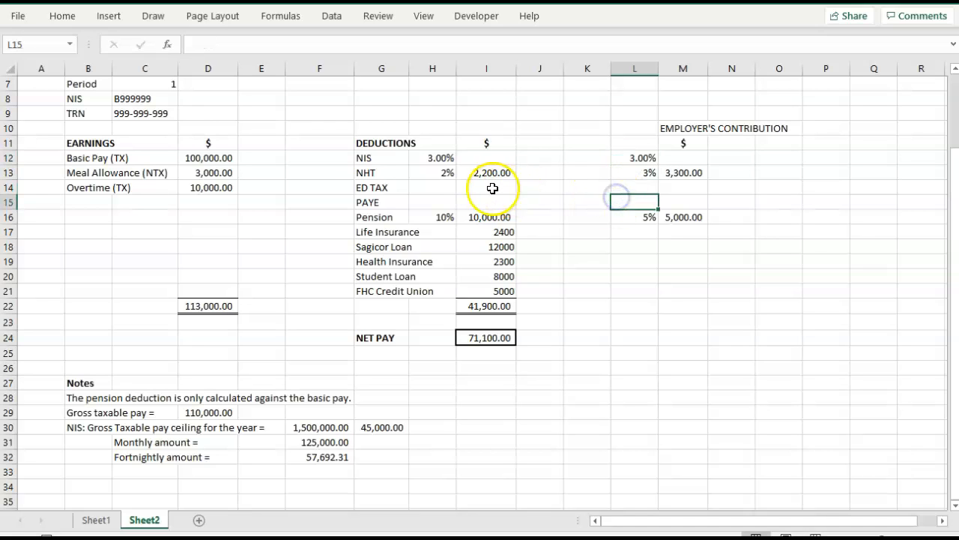
Enter the ED TAX rates, 2.25% for the employee in H14 and 3.50% for the employer in L14.
left_click(443, 189)
type("2.")
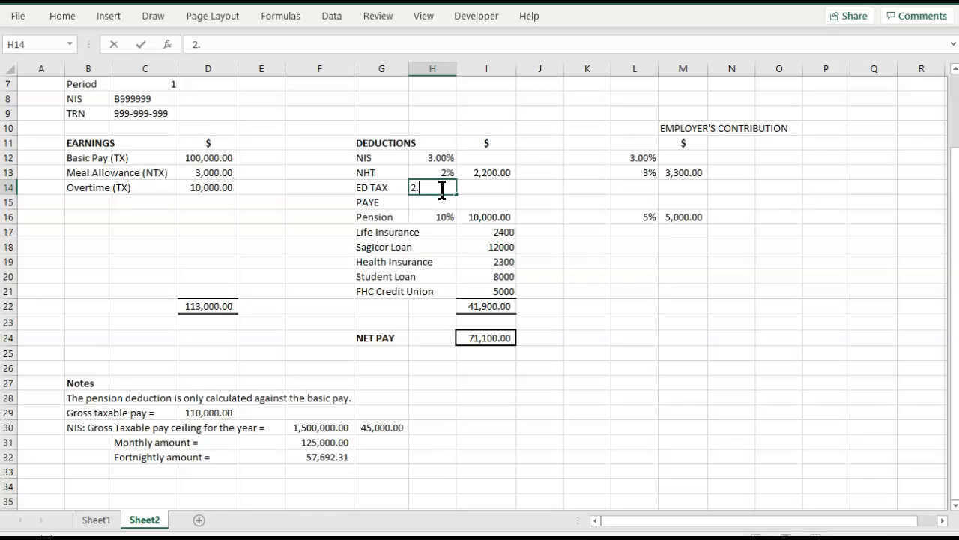
type("25$")
type("%")
left_click(636, 185)
type("3.50%")
key("Tab")
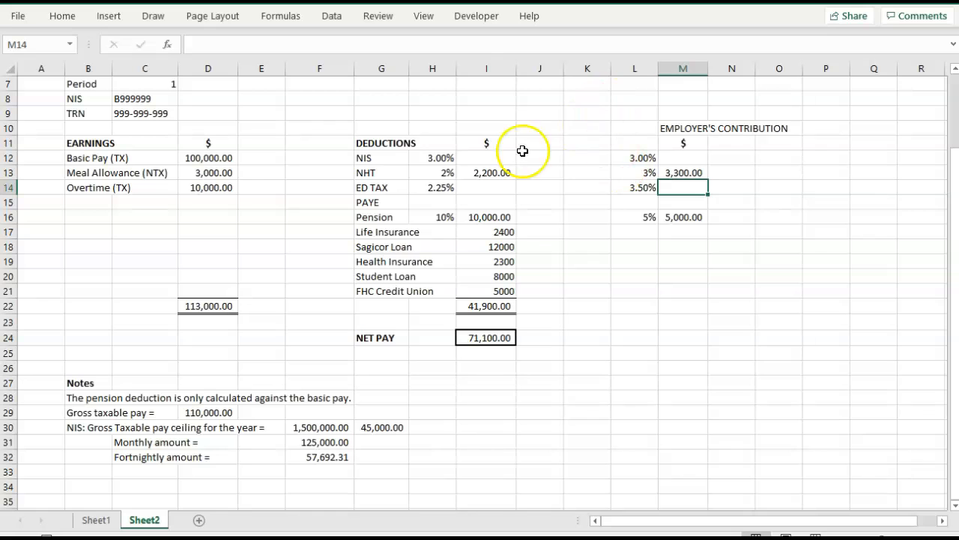
Remove the decimal places from the employee and employer NIS rates in H12 and L12.
left_click(440, 157)
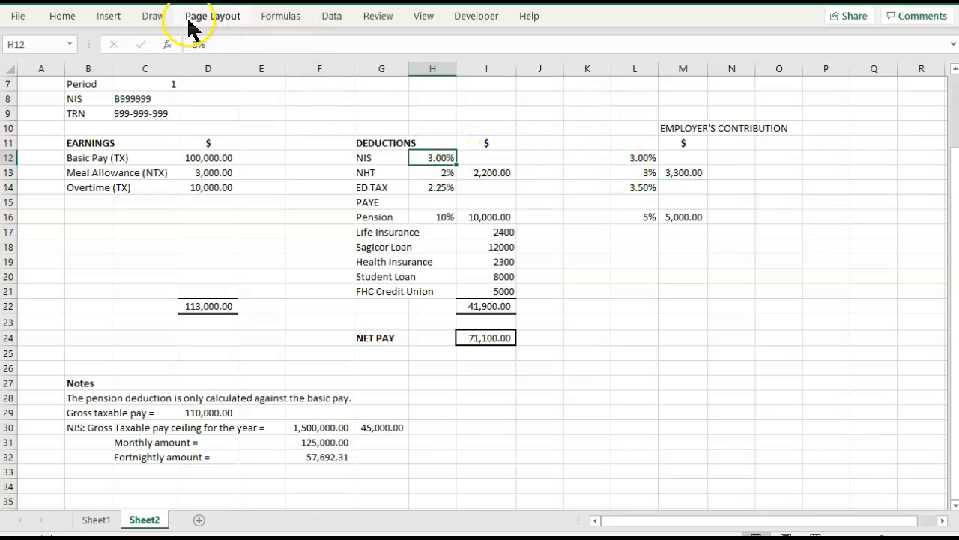
left_click(65, 17)
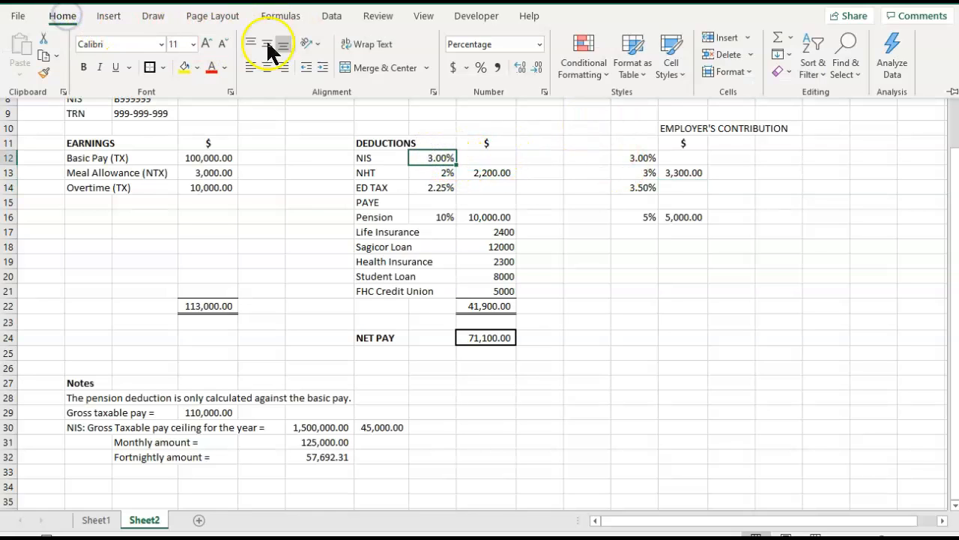
left_click(538, 68)
left_click(538, 67)
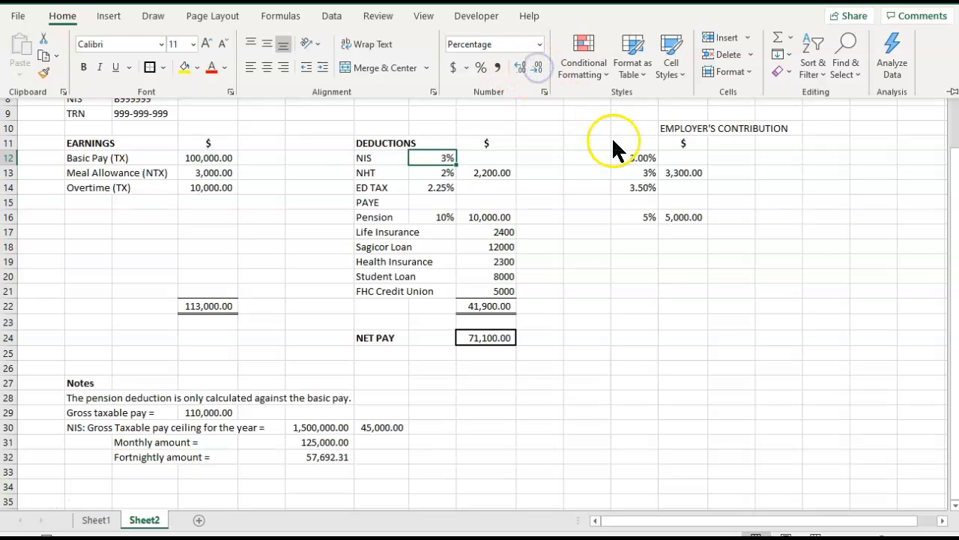
left_click(639, 156)
left_click(65, 17)
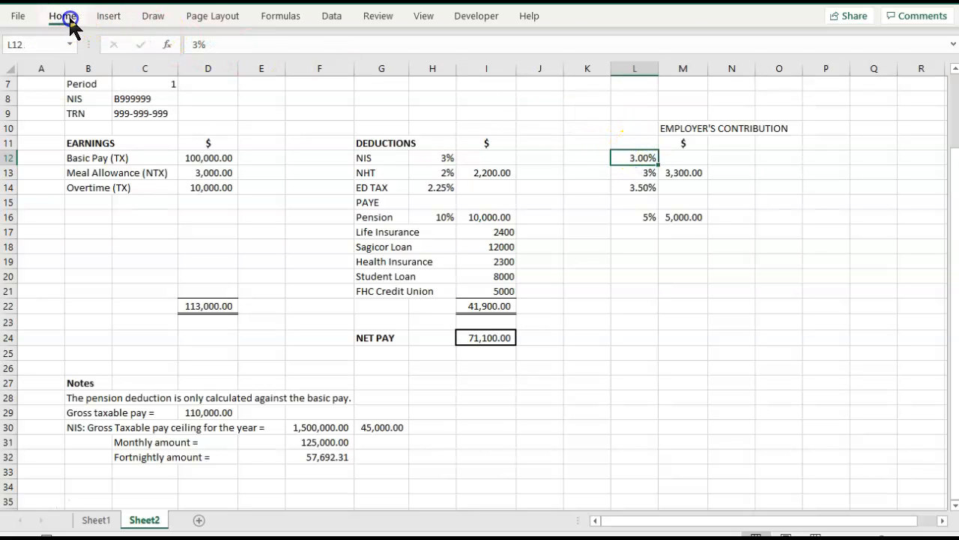
left_click(535, 69)
left_click(535, 69)
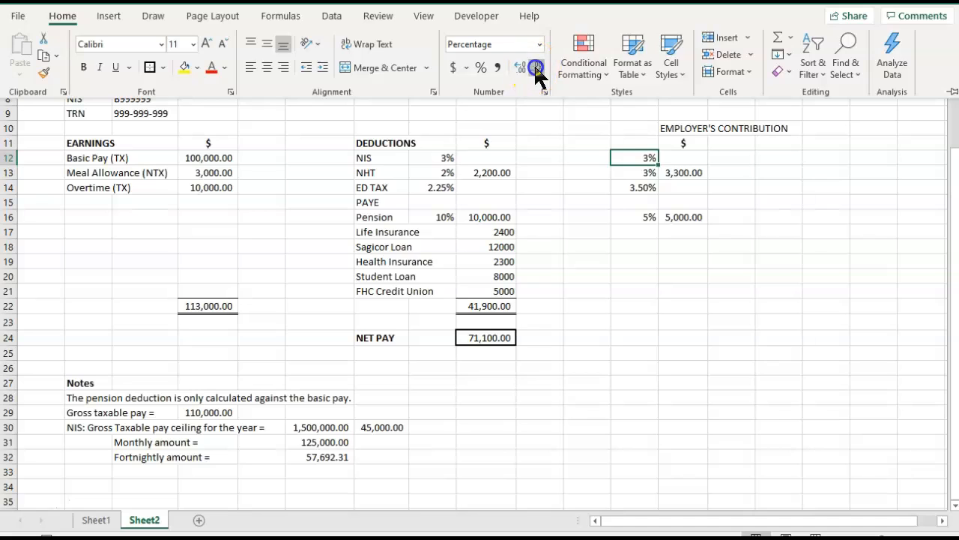
Calculate the maximum monthly NIS contribution in G31 as 3% of the monthly ceiling, using =F31*.03.
left_click(373, 441)
type("=")
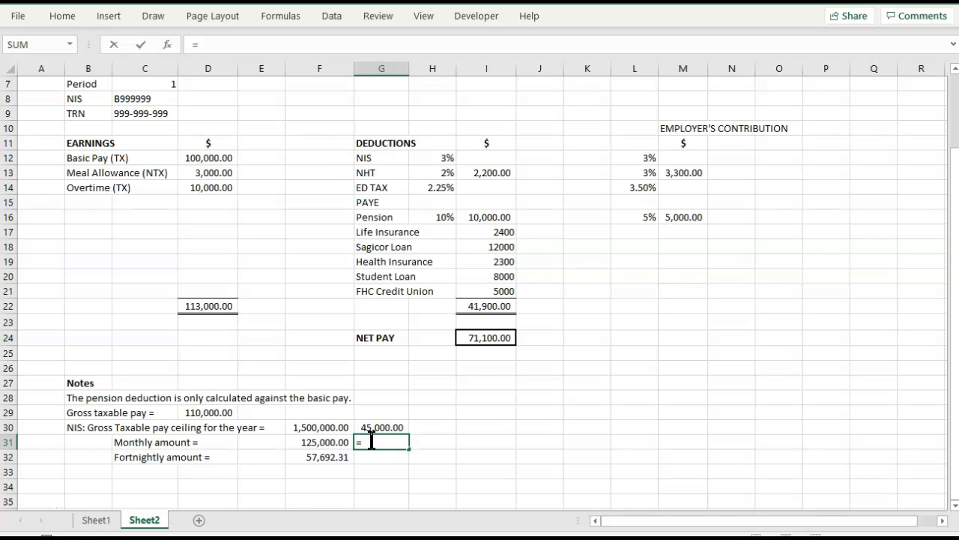
key("Left")
type("*.03")
key("Tab")
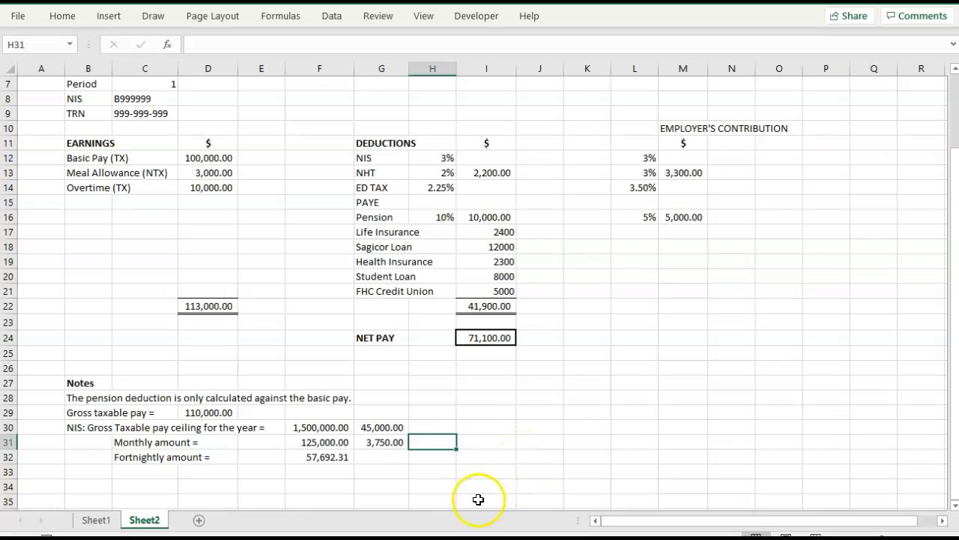
Calculate the maximum fortnightly NIS contribution in G32 as 3% of the fortnightly ceiling, using =F32*.03.
left_click(381, 455)
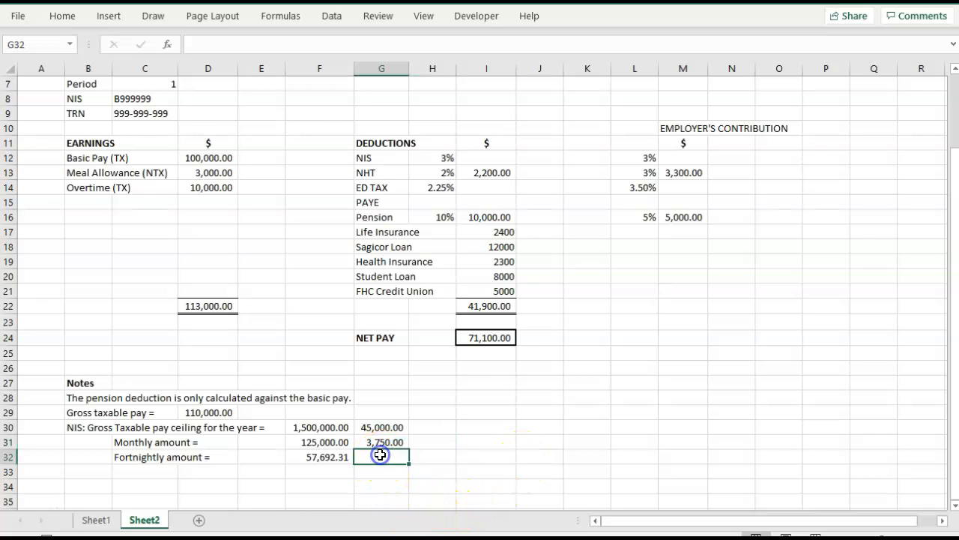
type("=")
key("Down")
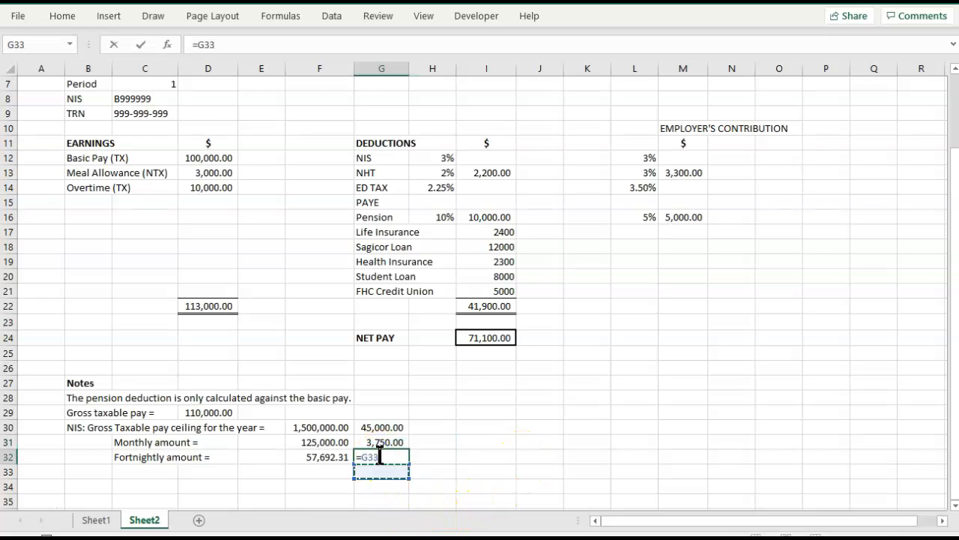
key("Up")
key("Left")
type("*")
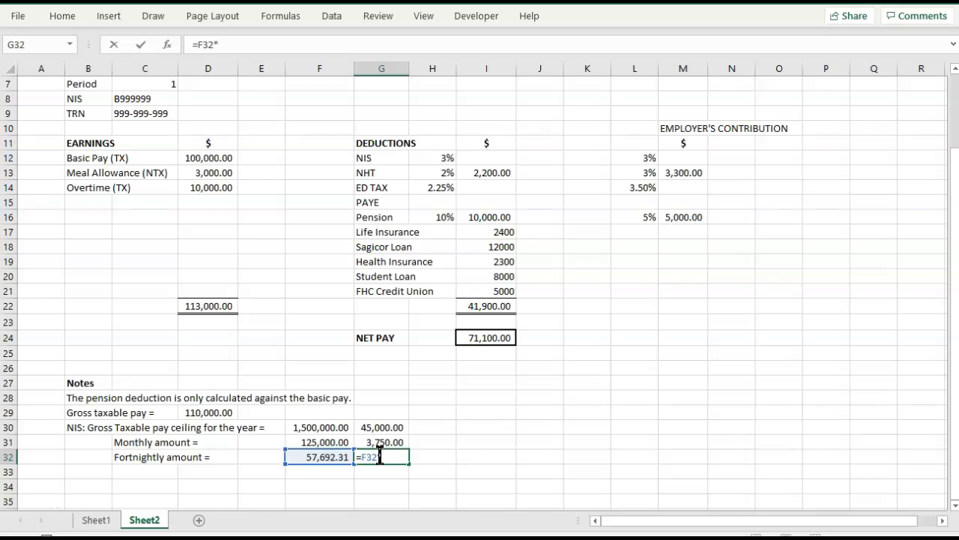
type(".03")
key("Tab")
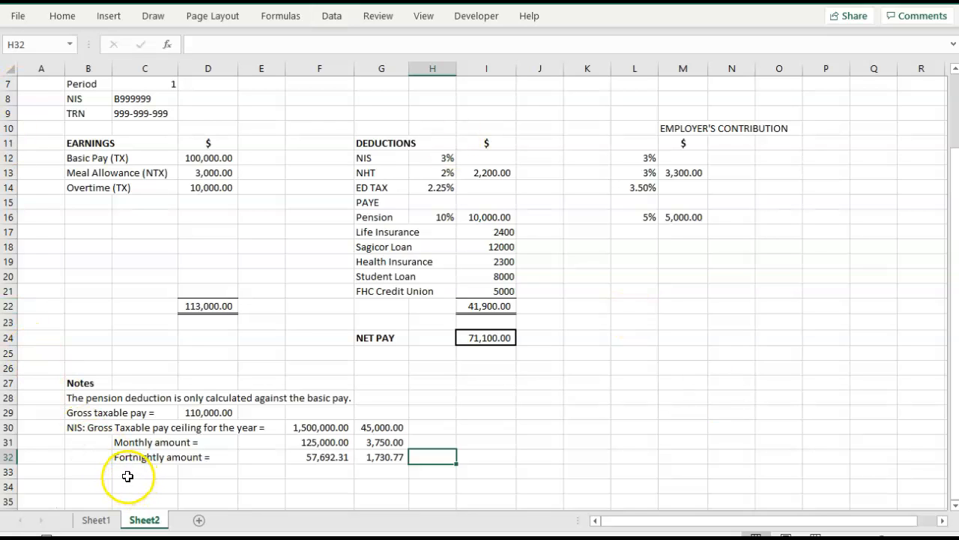
Enter the general IF syntax as a text note in C33, reading =IF(test, true, false).
left_click(127, 475)
type("'=")
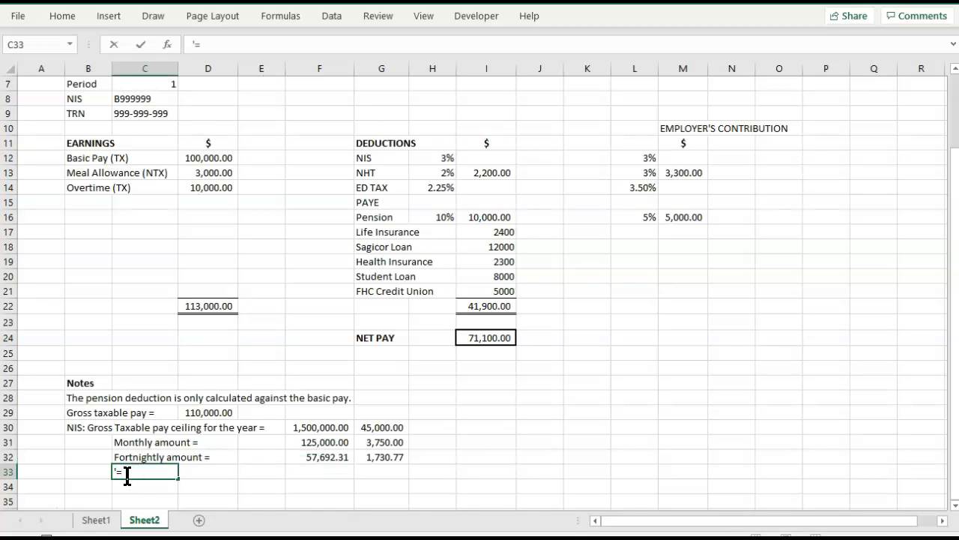
type("(")
left_click(674, 521)
type("test, tru")
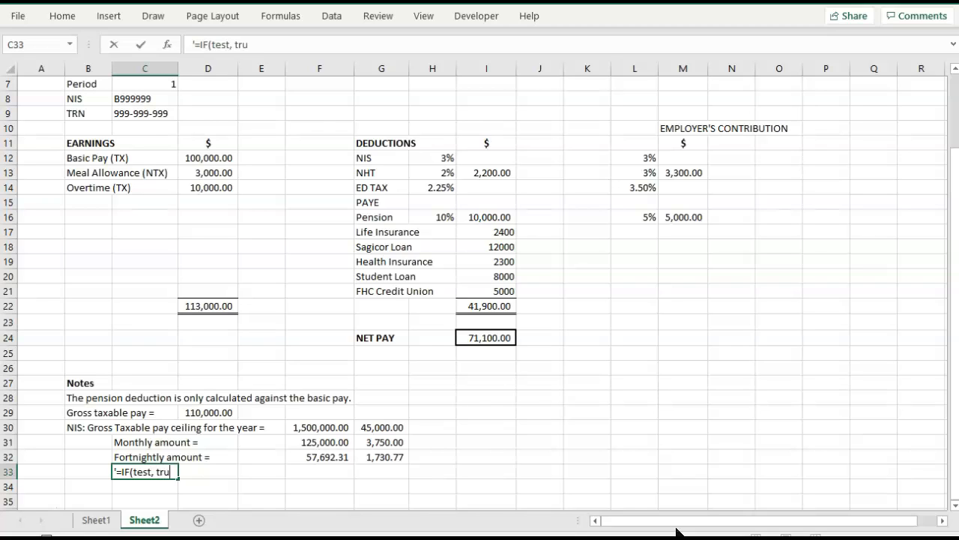
type("e, false)")
key("Tab")
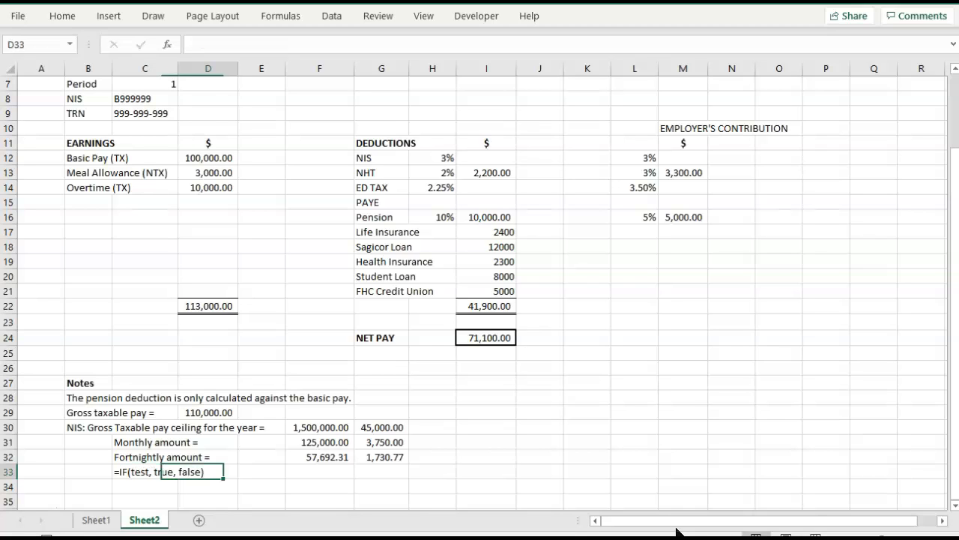
key("Left")
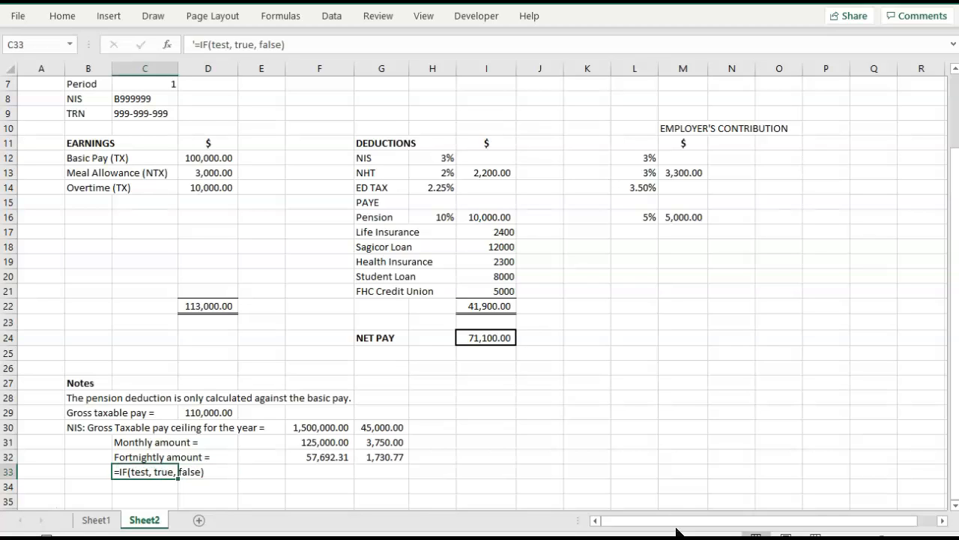
Start a second text note in C34 with =IF( and commit it.
key("Down")
type("'=")
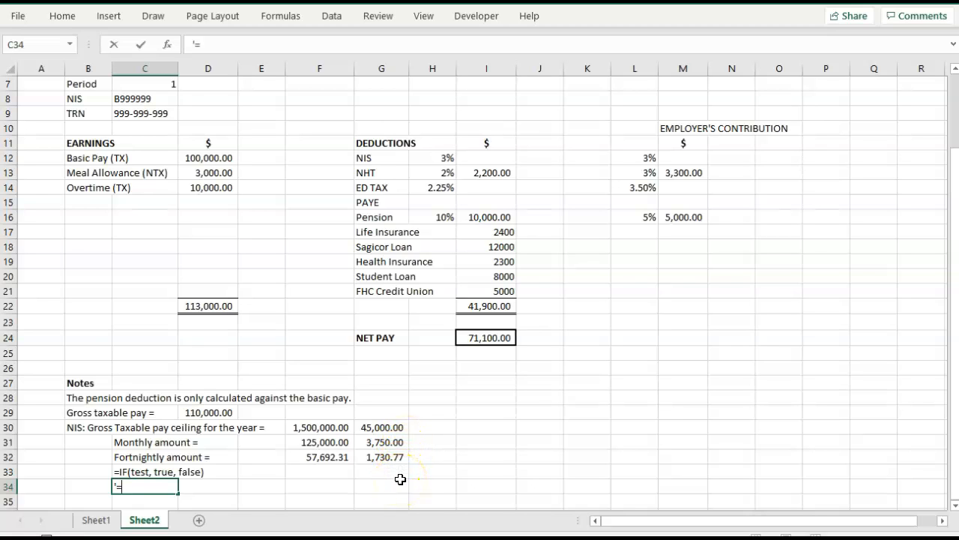
type("IF(")
left_click(399, 484)
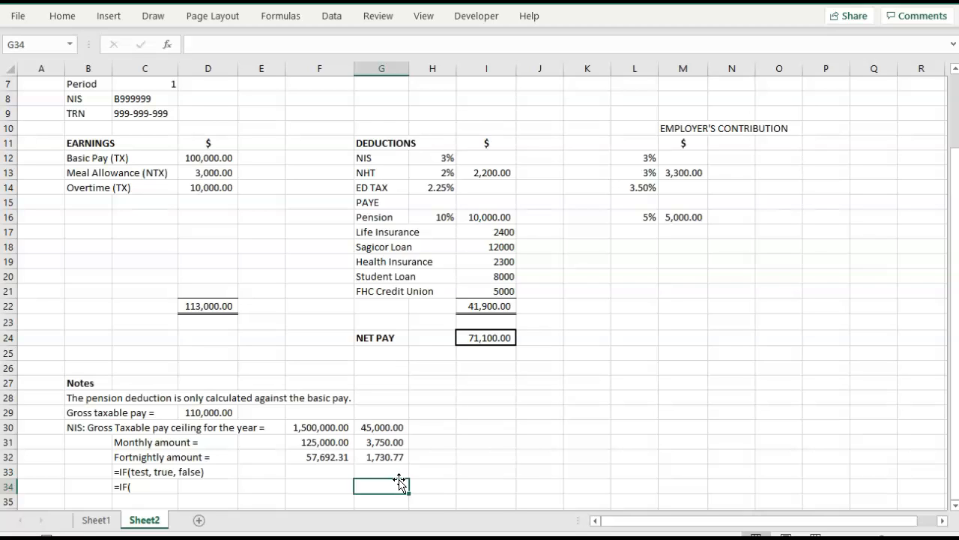
left_click(400, 482)
left_click(400, 482)
Extend the IF note in C34 with the words "3% of the taxable income".
left_click(130, 485)
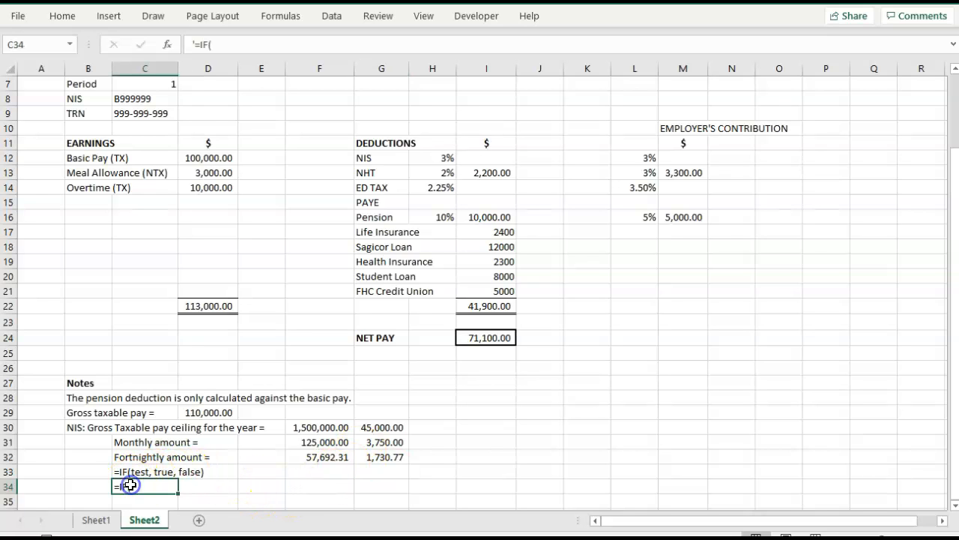
left_click(234, 51)
type("3")
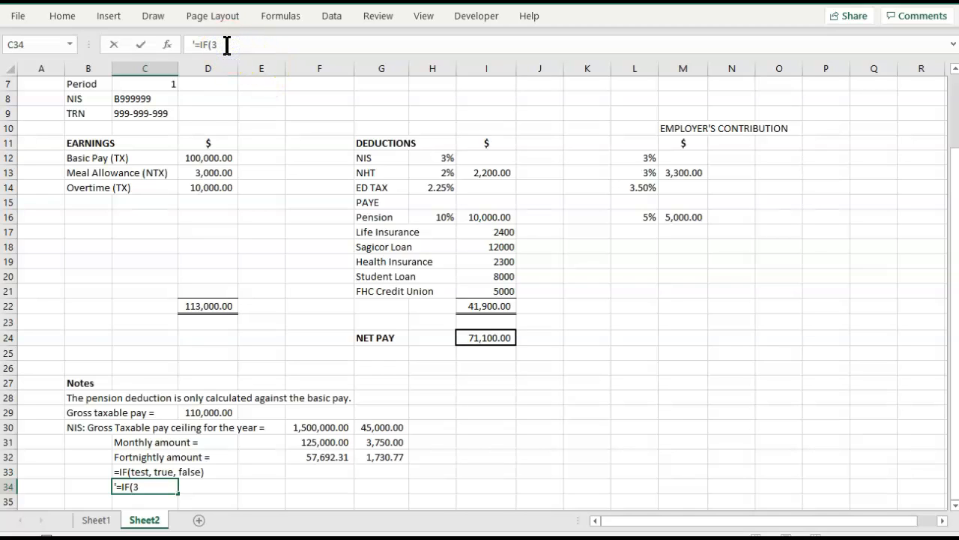
type("% of the taxable income")
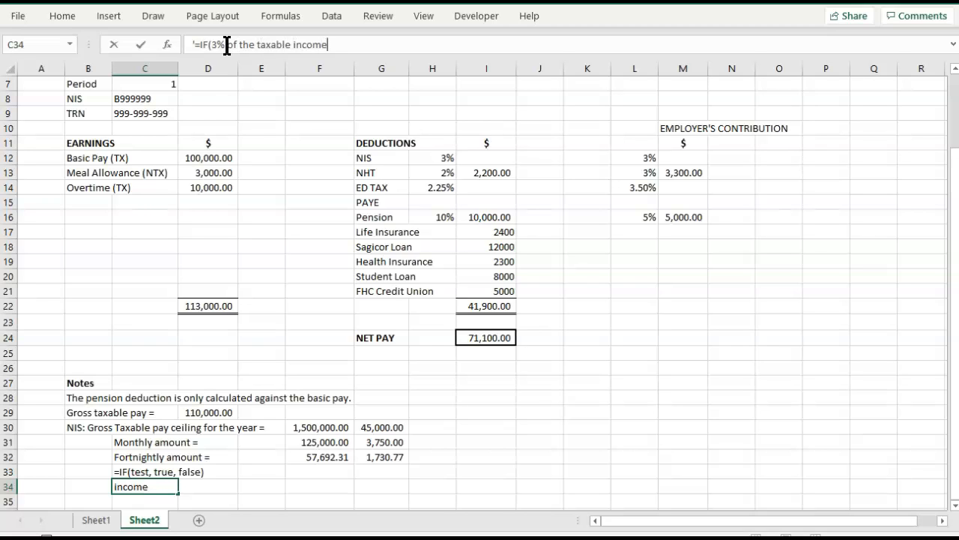
type(",")
key("BackSpace")
left_click(227, 46)
type(">")
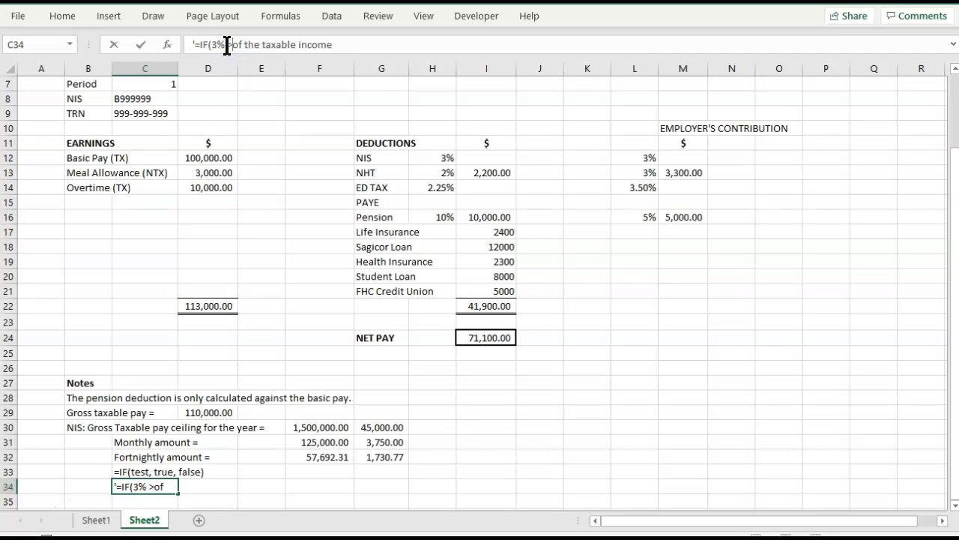
key("BackSpace")
key("Right")
key("Right")
key("Right")
key("Right")
key("Right")
key("Right")
key("Right")
key("Right")
key("Right")
key("Right")
key("Right")
key("Right")
key("Right")
key("Right")
key("Right")
key("Right")
key("Right")
key("Right")
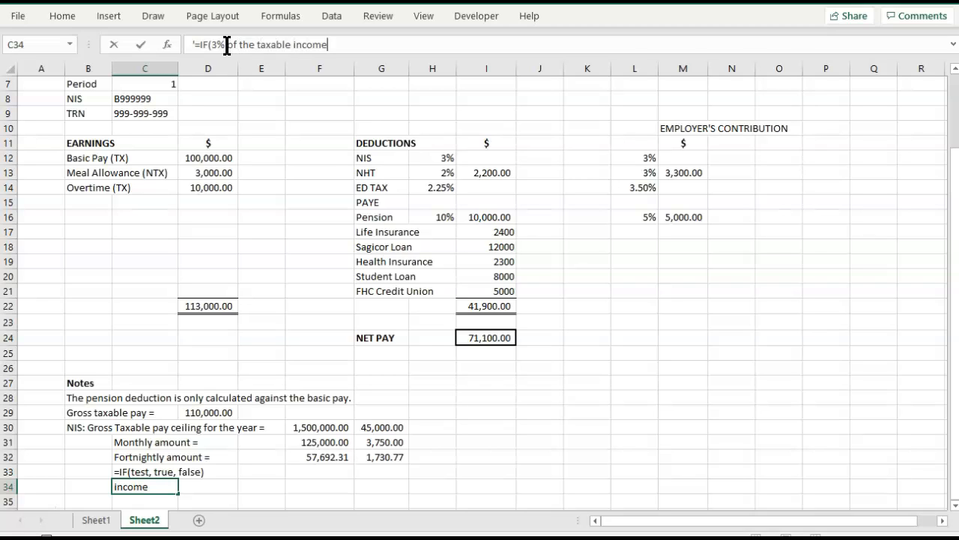
Add the comparison >3750 and the true result 3750 to the IF note in C34, each followed by a comma.
type(">")
type("357")
type("0")
key("BackSpace")
key("BackSpace")
key("BackSpace")
key("BackSpace")
type("750,")
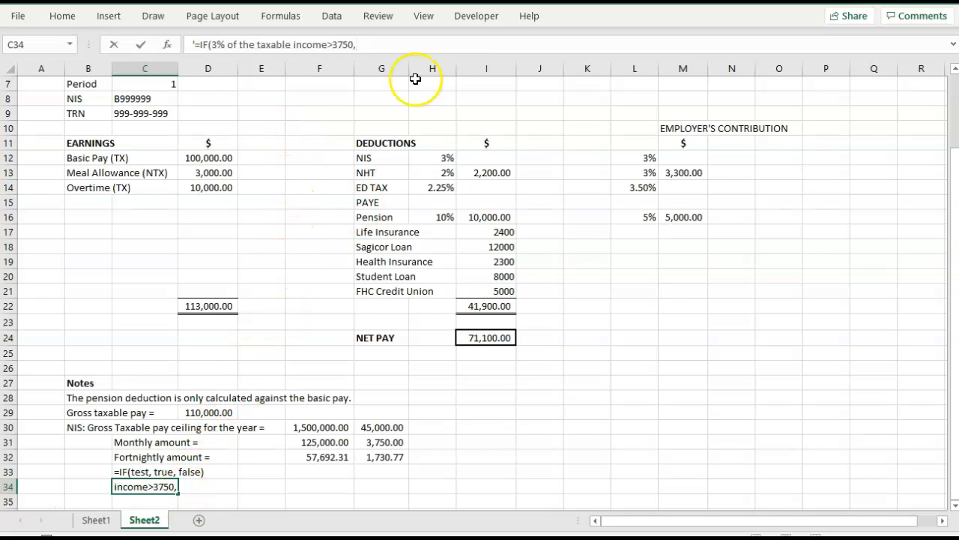
type("3750")
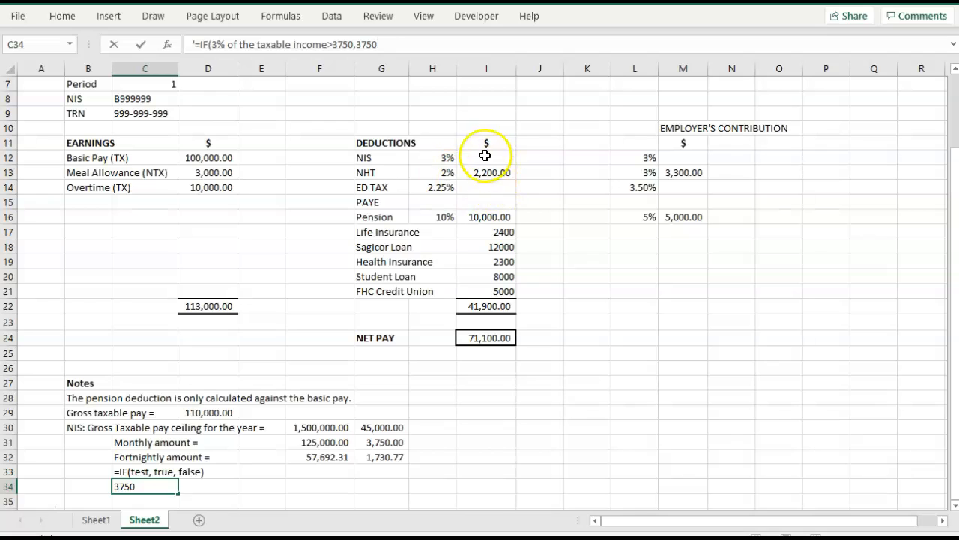
type(",")
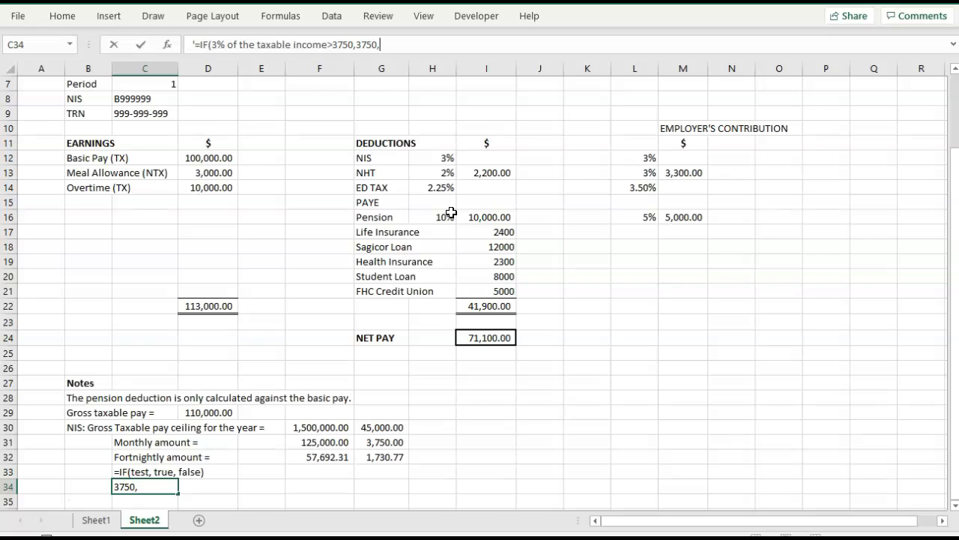
Finish the IF note in C34 with the false result "3% of taxable income" and a closing bracket.
type("3% of taxbale")
key("BackSpace")
key("BackSpace")
key("BackSpace")
key("BackSpace")
key("BackSpace")
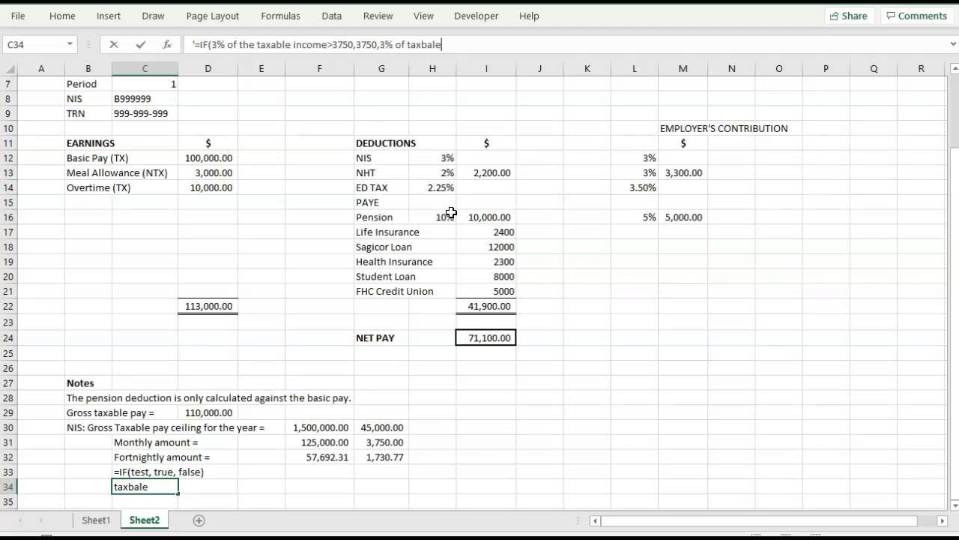
type("able income)")
left_click(202, 411)
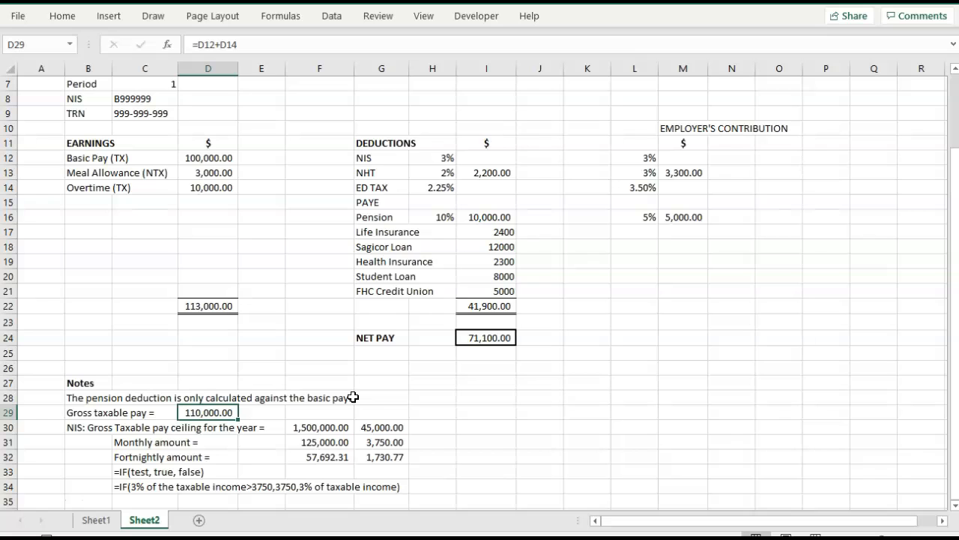
Begin the employee NIS formula in I12 with the test on gross taxable pay, =if(3%*D29>3750,.
left_click(483, 155)
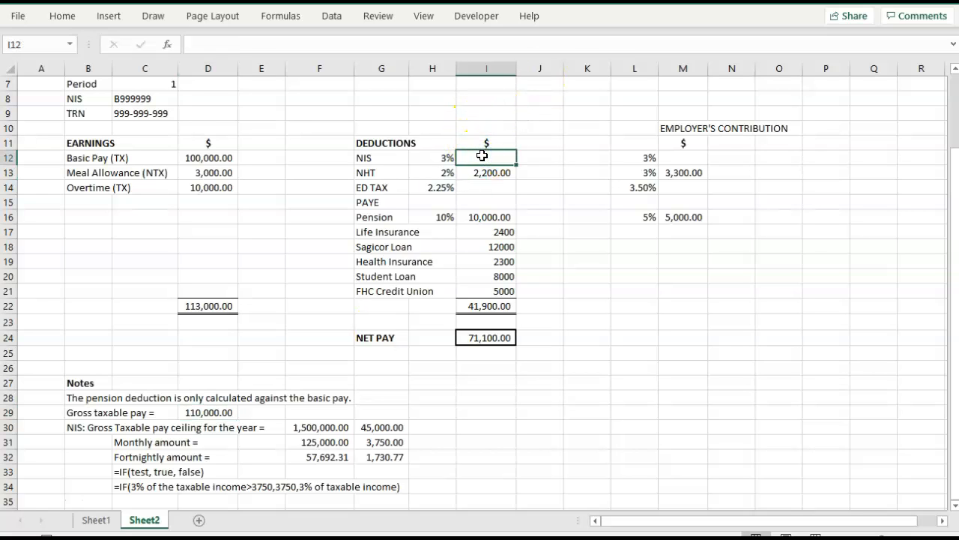
type("=if")
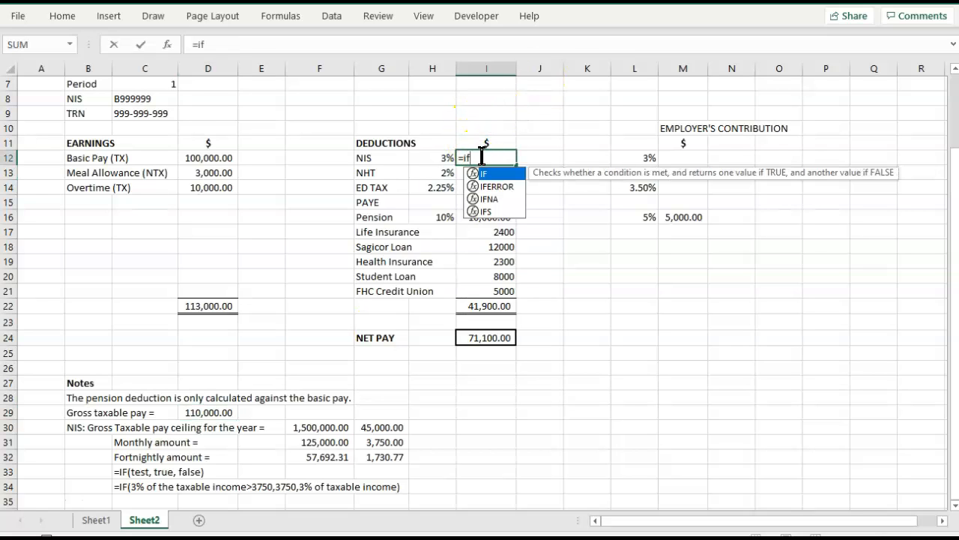
type("(3")
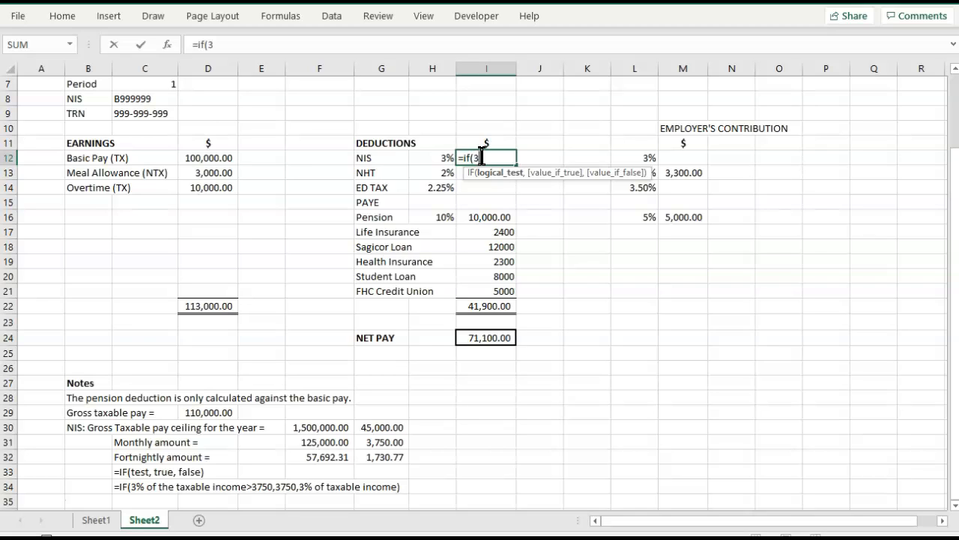
type("%*")
left_click(225, 412)
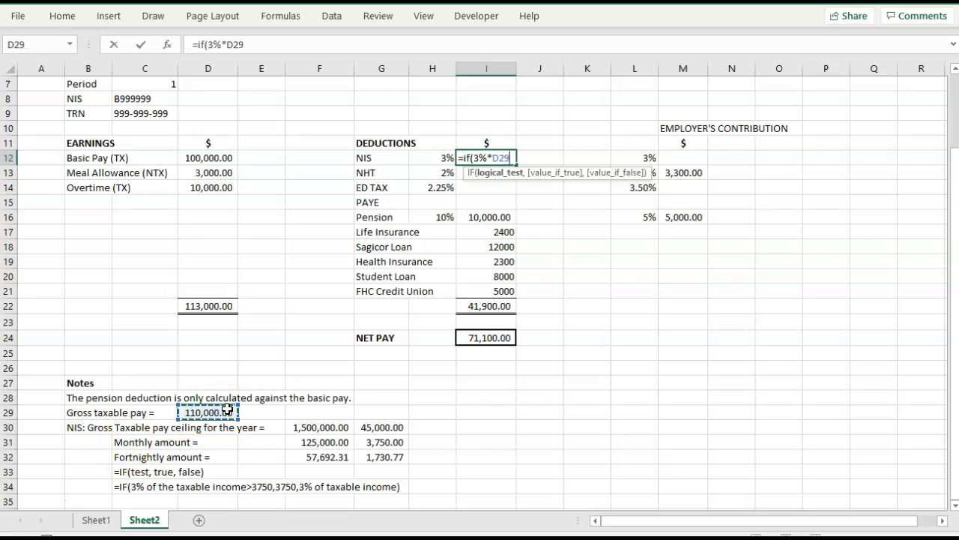
type(",")
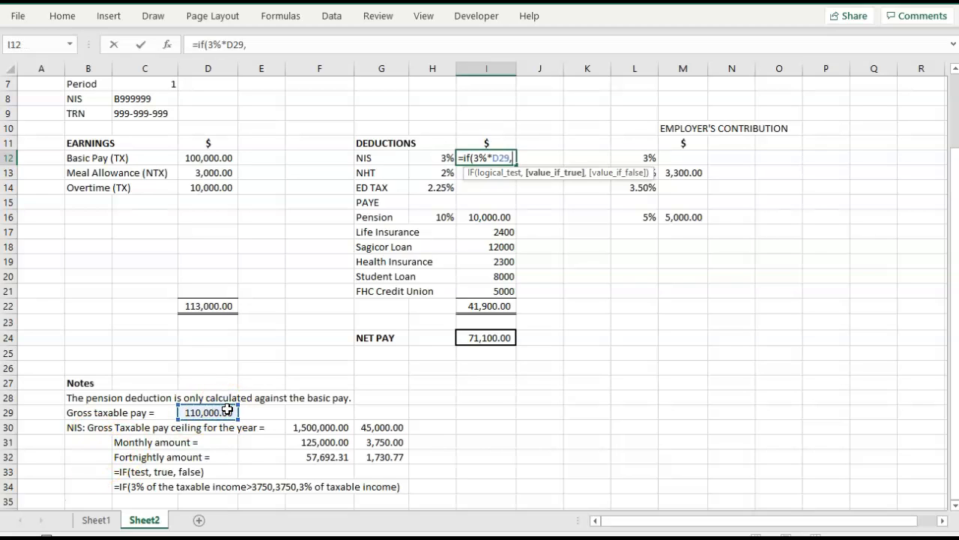
key("BackSpace")
type(">3750,")
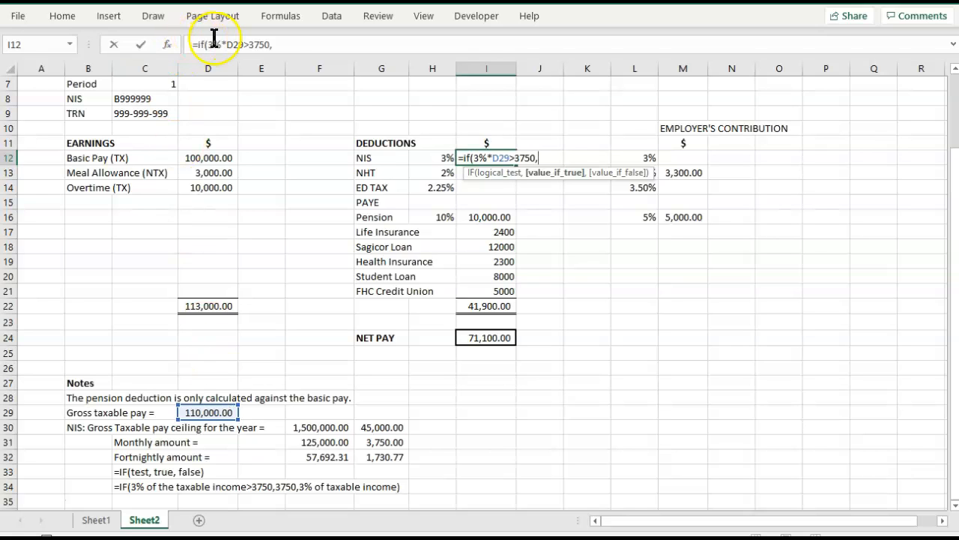
Enclose 3%*D29 in its own brackets within the logical test of the I12 formula.
left_click(245, 44)
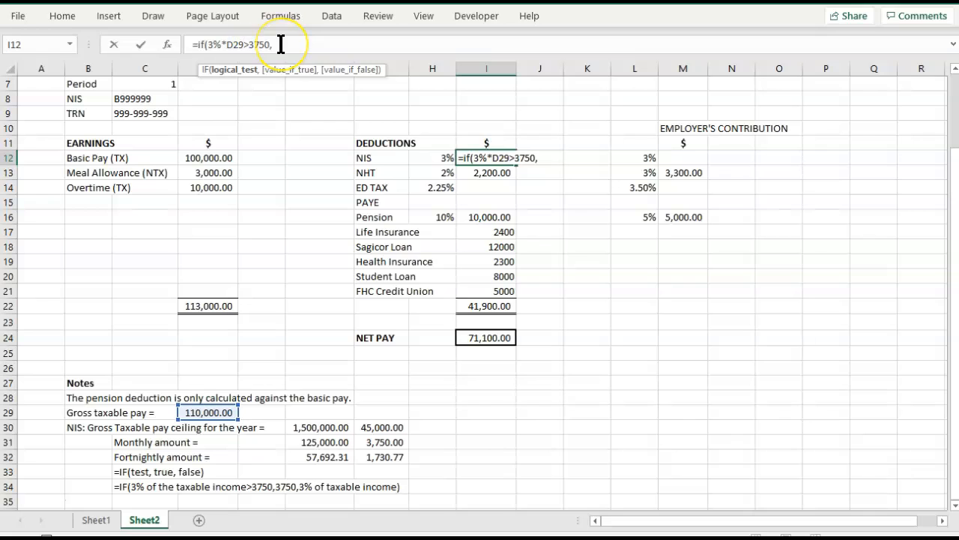
type(")")
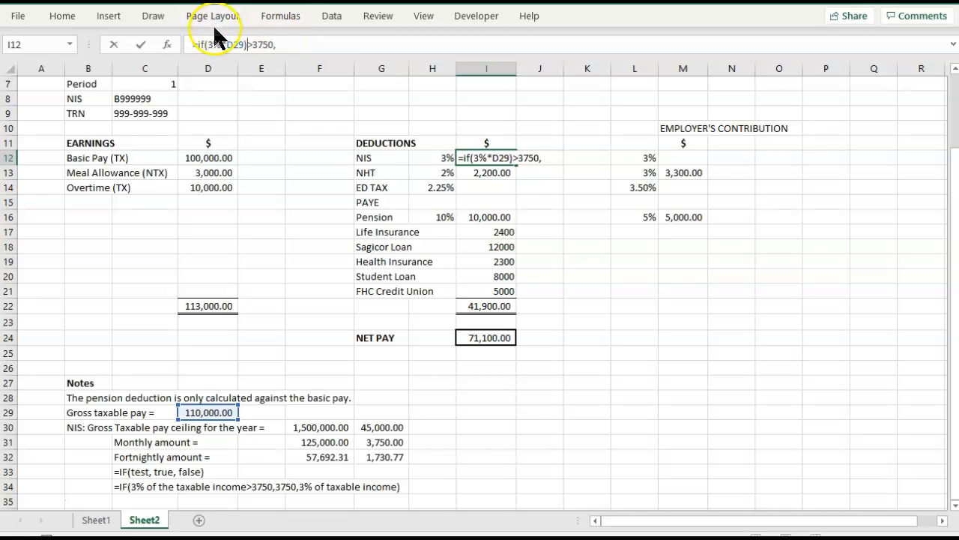
left_click(209, 44)
type("(")
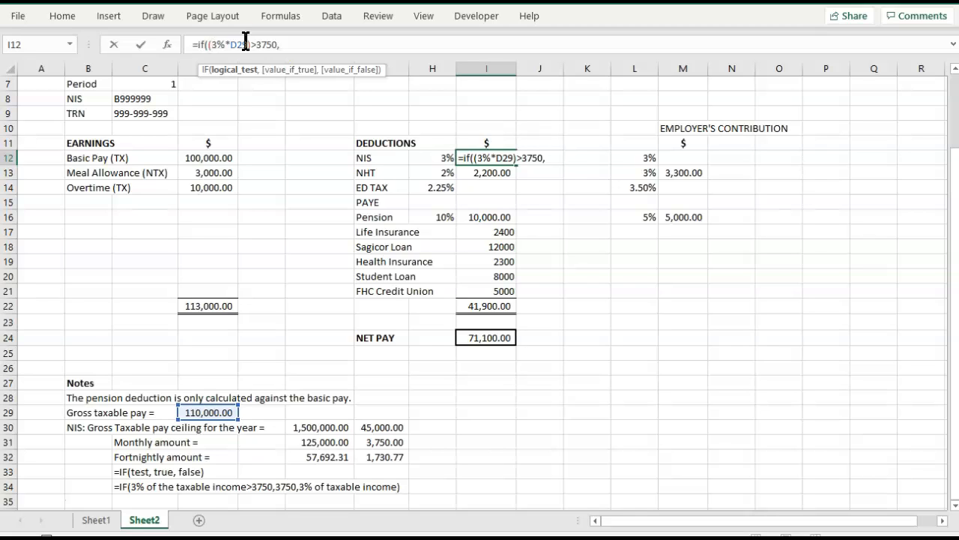
Complete the I12 NIS formula with 3750 as the true value and 3%*D29 as the false value.
left_click(285, 44)
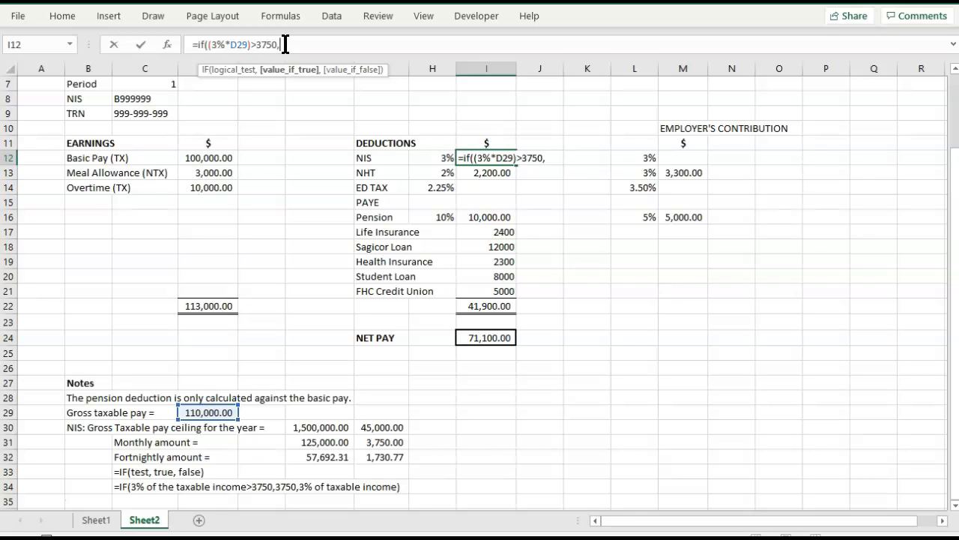
type("3750,")
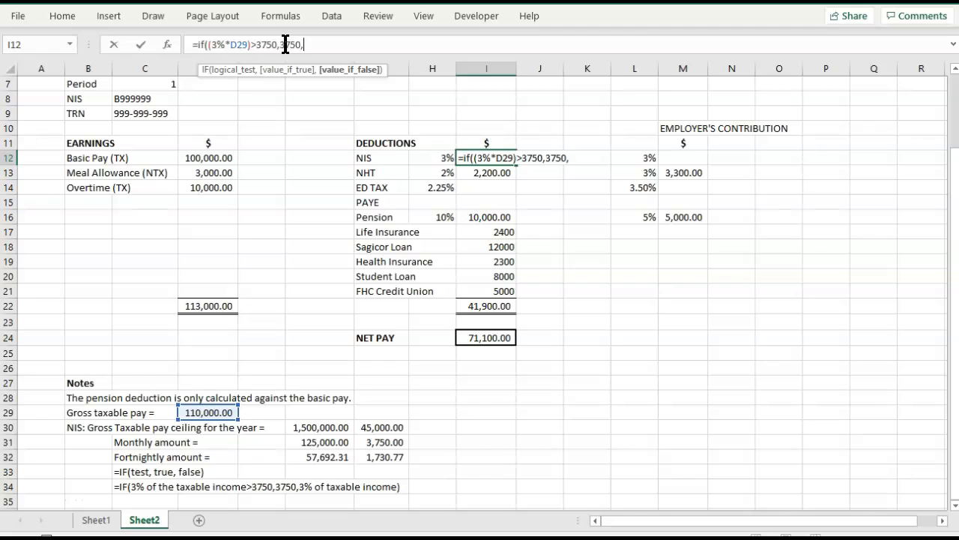
type("3%*")
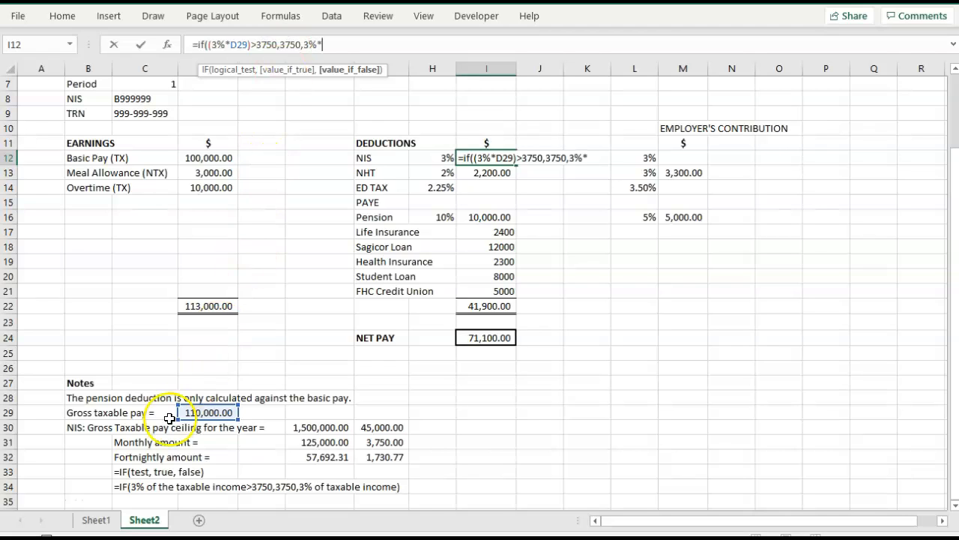
left_click(192, 414)
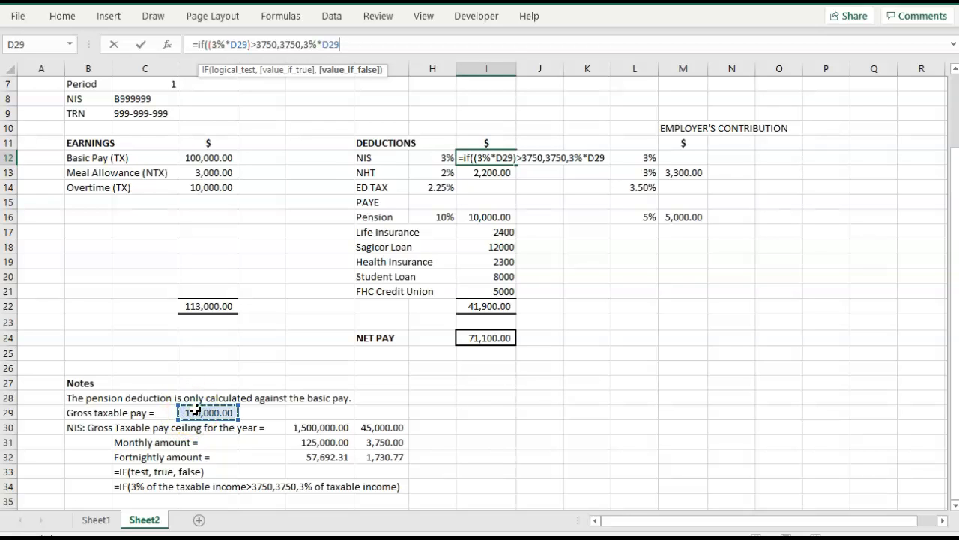
type(")")
key("Tab")
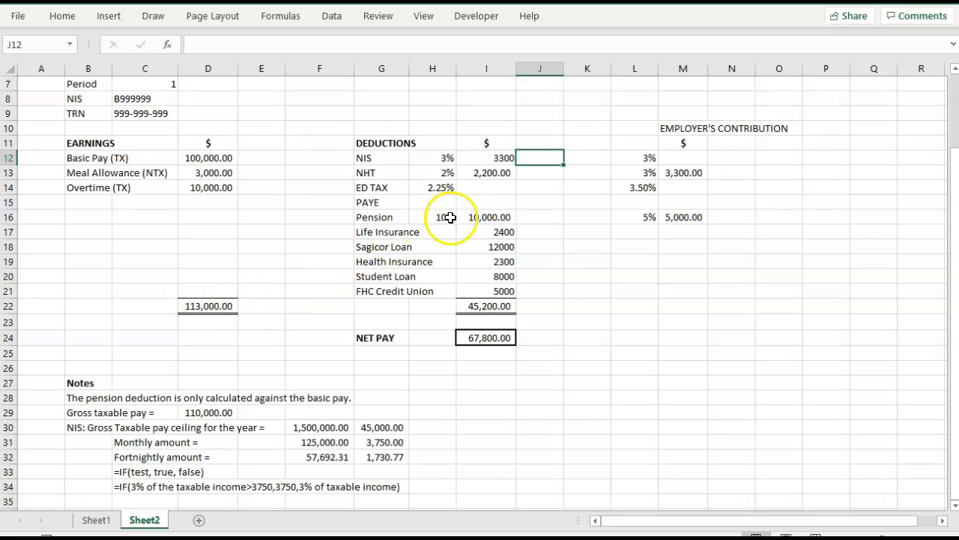
Apply the comma number style to the deduction amounts in I12:I21.
left_click(483, 156)
left_click_drag(483, 156, 484, 283)
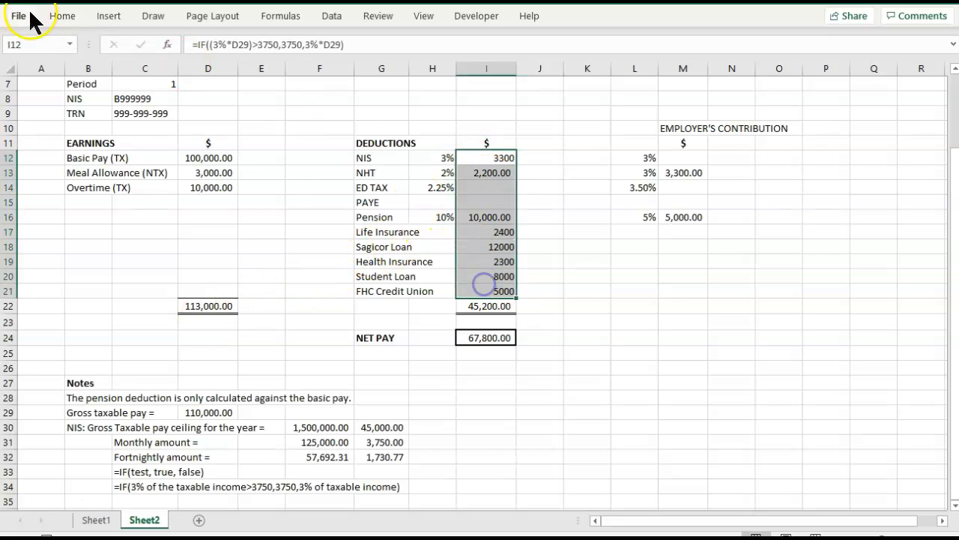
left_click(62, 16)
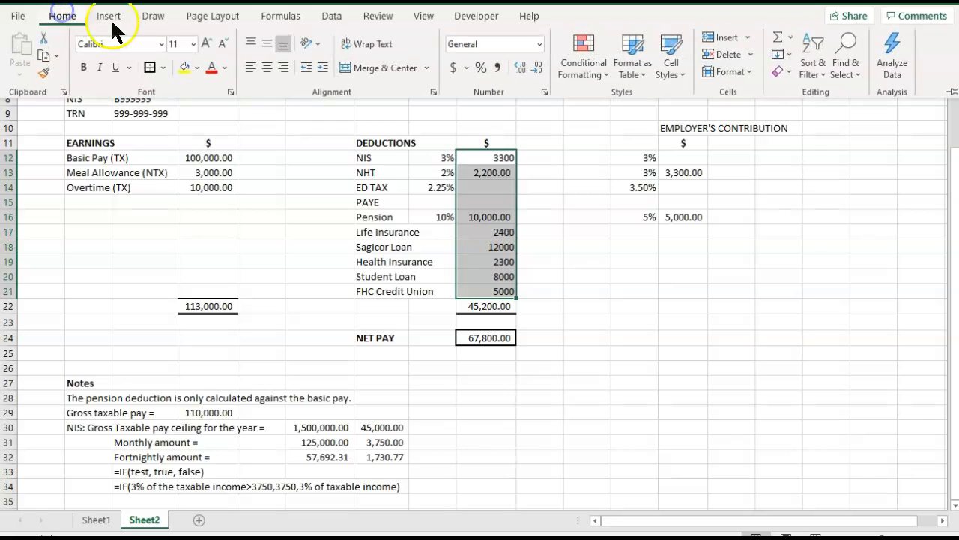
left_click(497, 67)
left_click(547, 132)
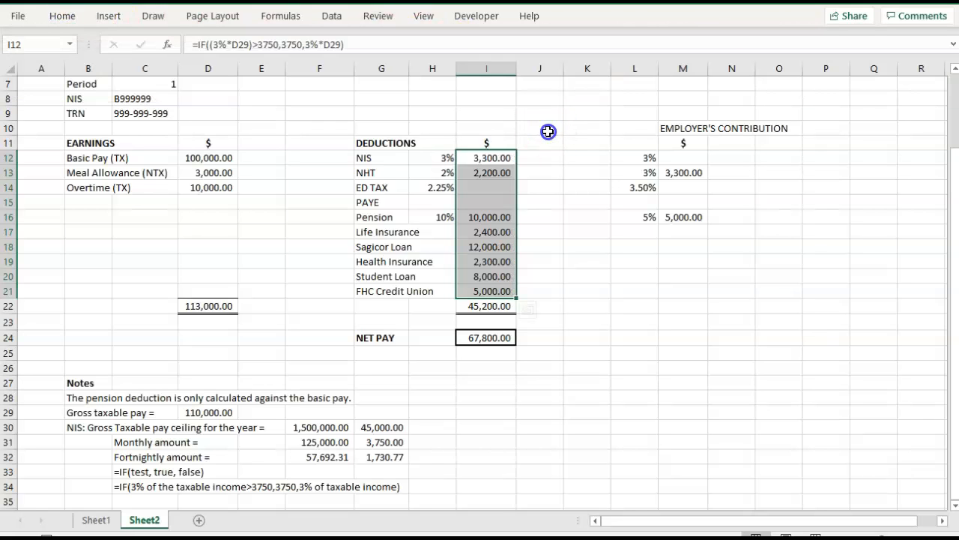
left_click(548, 157)
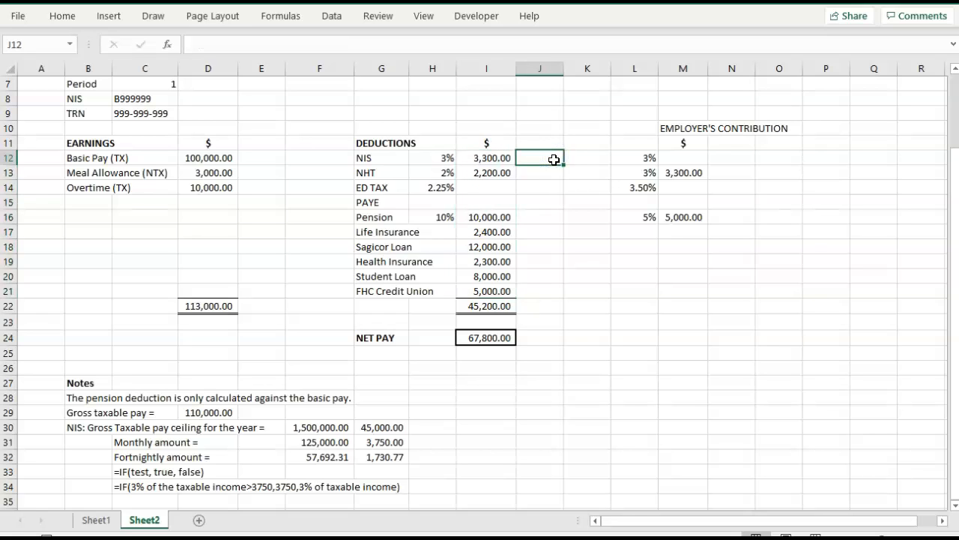
Test the NIS ceiling formula by setting the basic pay in D12 to 150000.
left_click(194, 158)
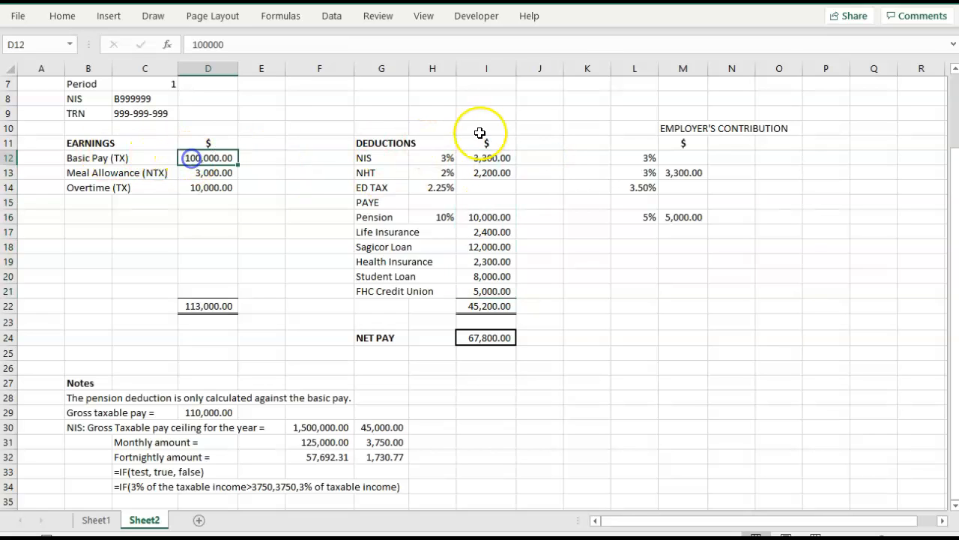
type("150000")
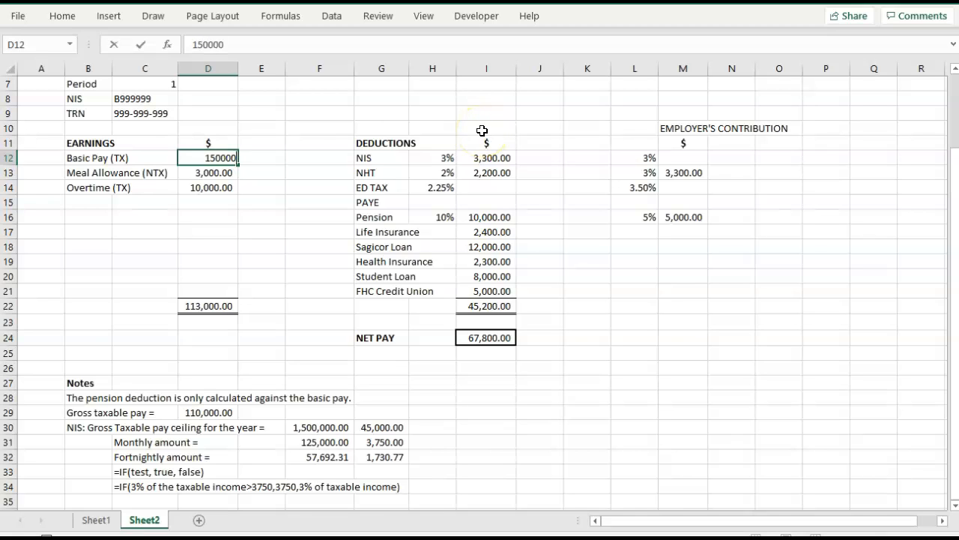
key("Tab")
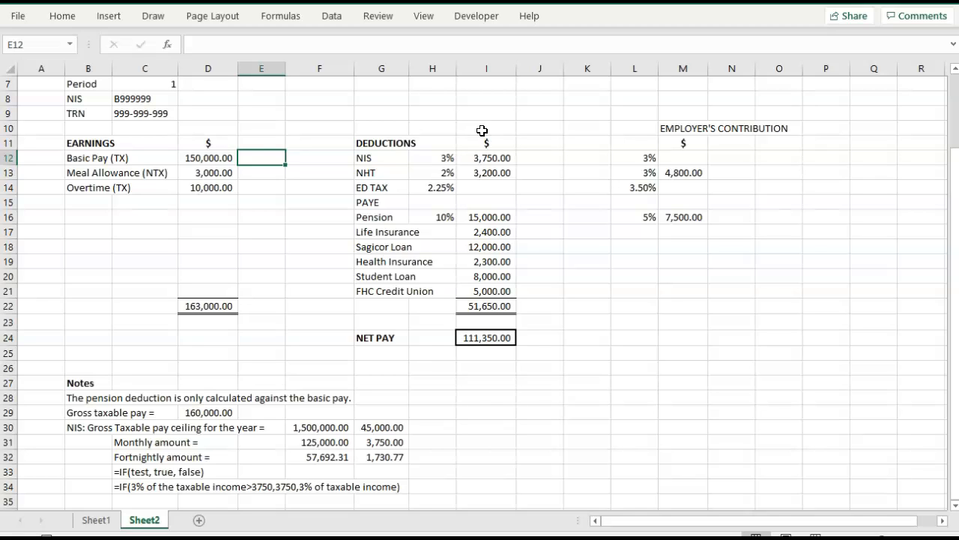
Set the basic pay in D12 to 115,000 to test NIS exactly at the monthly ceiling.
key("Left")
key("Left")
key("Right")
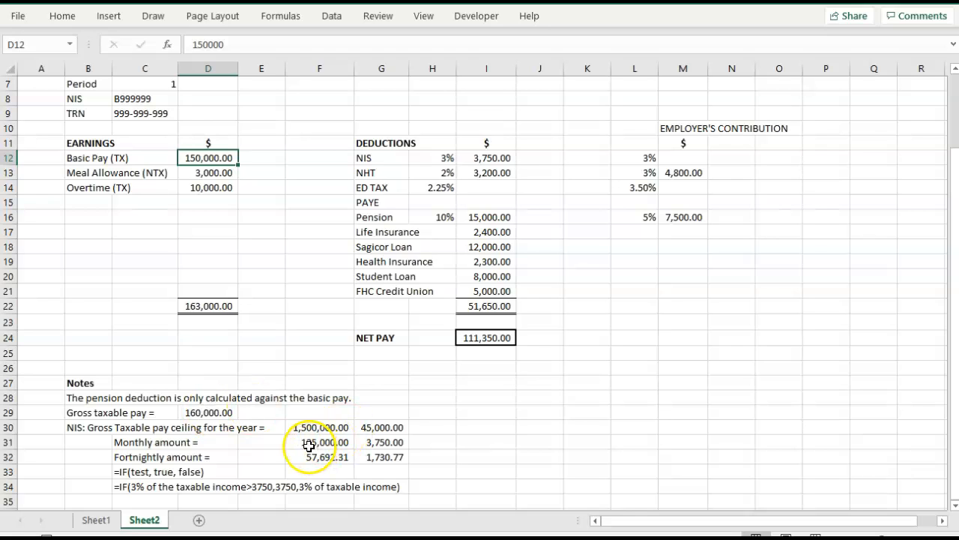
type("115,000")
key("Tab")
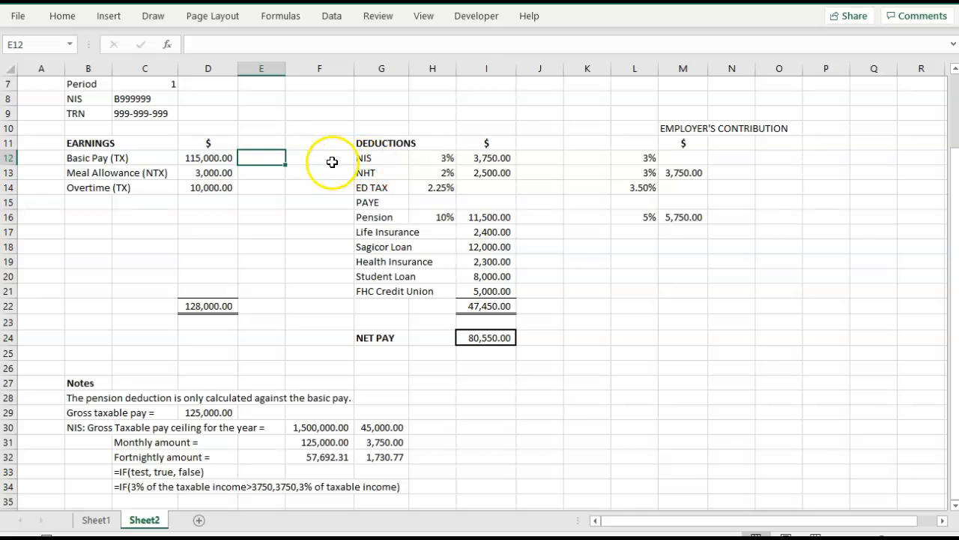
Set the basic pay in D12 to 114000 to test NIS just below the monthly ceiling.
key("Left")
type("114000")
key("Tab")
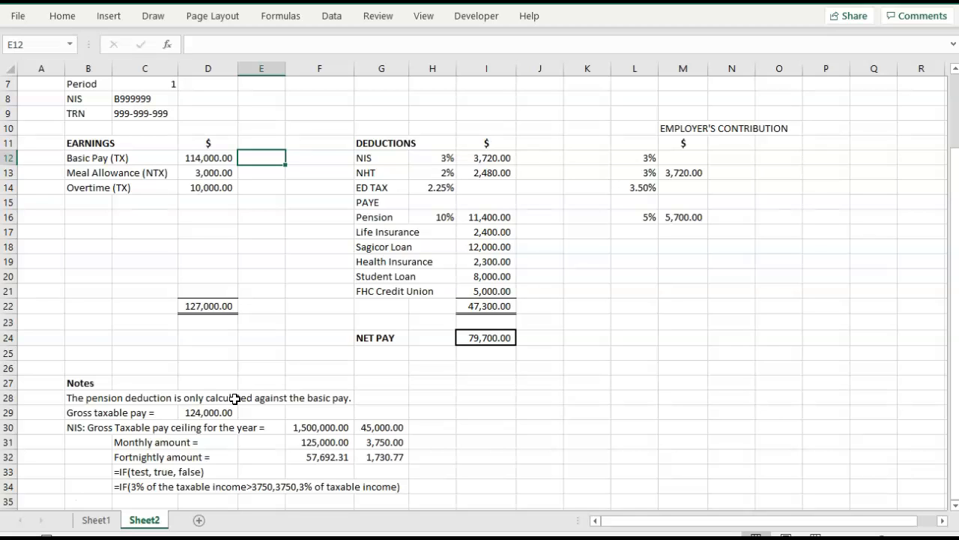
Restore the basic pay in D12 to 100000.
left_click(191, 161)
type("110")
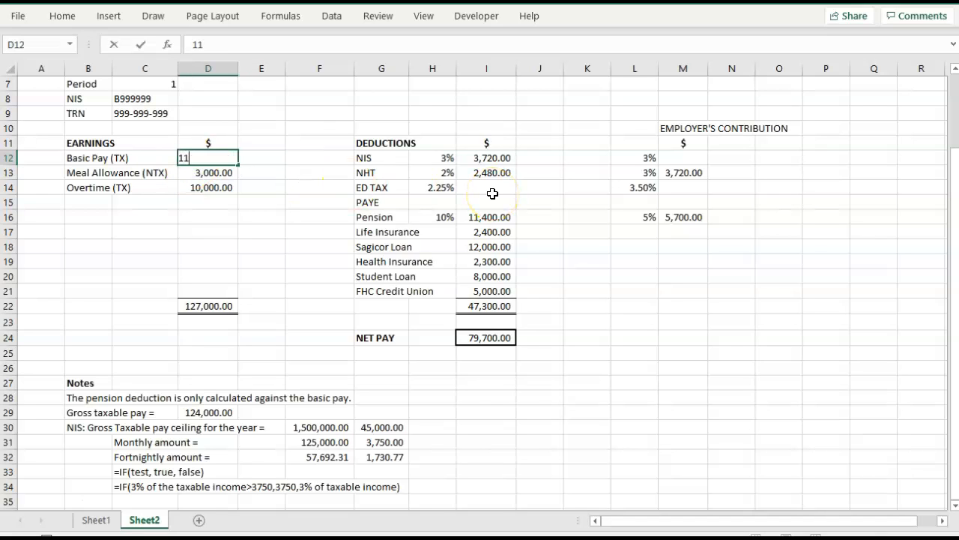
key("BackSpace")
key("BackSpace")
type("00000")
key("Tab")
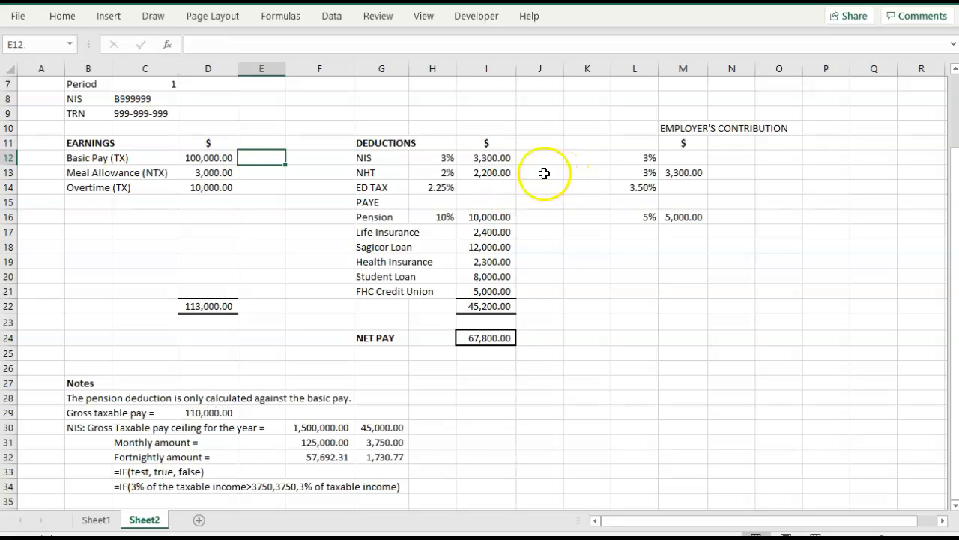
Link the employer's NIS contribution in M12 to the employee NIS amount with =I12, and check both formulas.
left_click(494, 157)
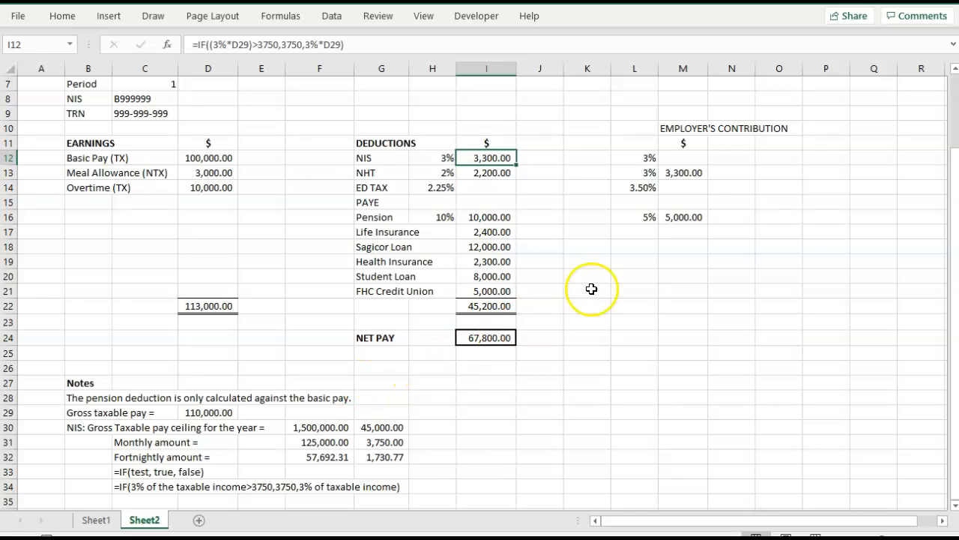
left_click(685, 157)
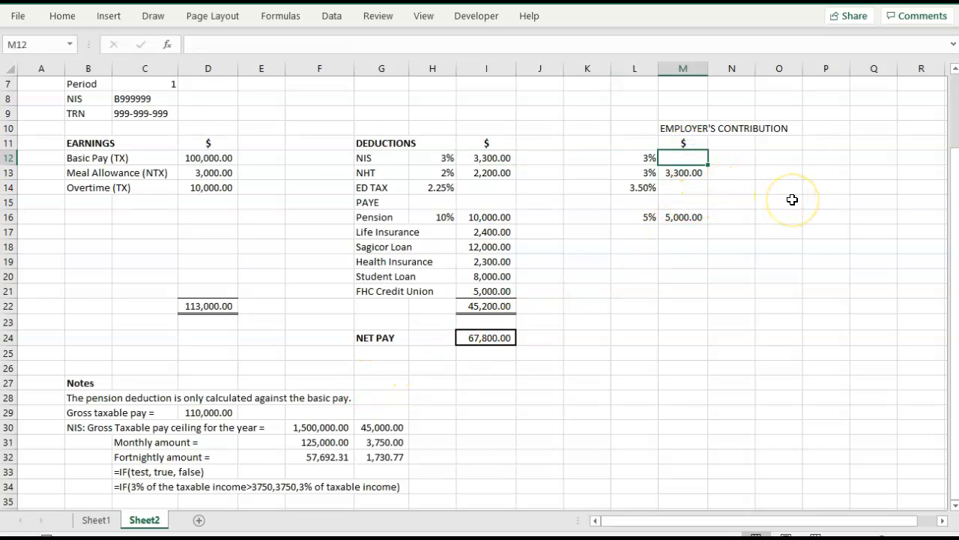
type("=")
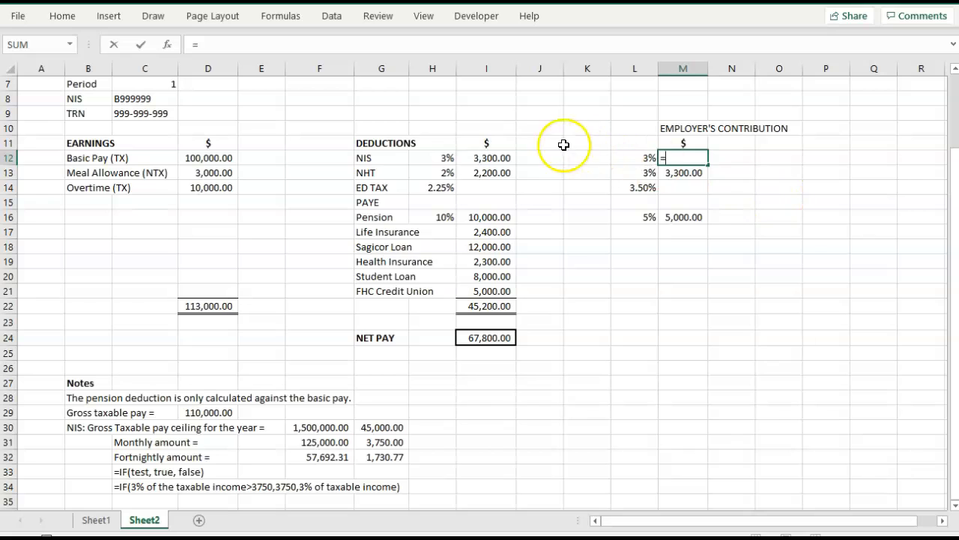
left_click(497, 158)
key("Tab")
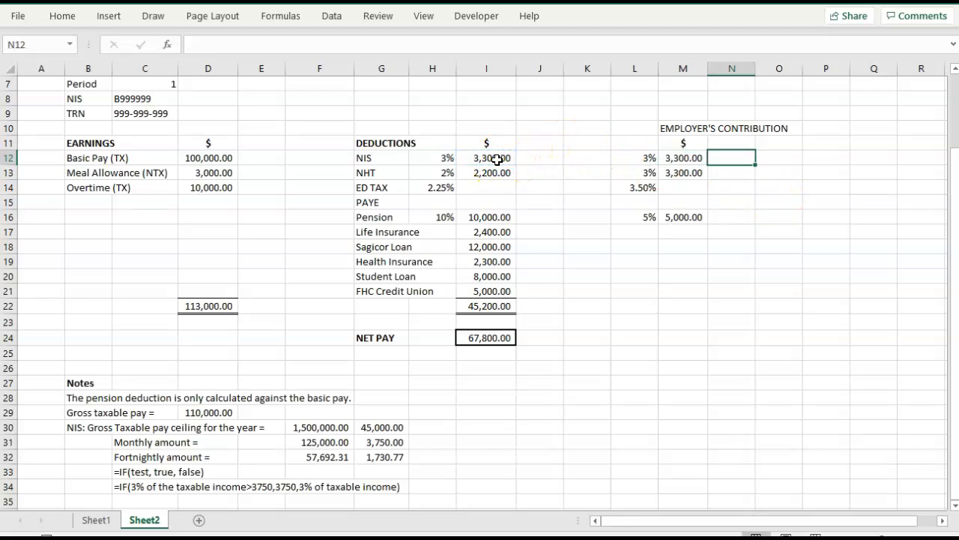
left_click(679, 158)
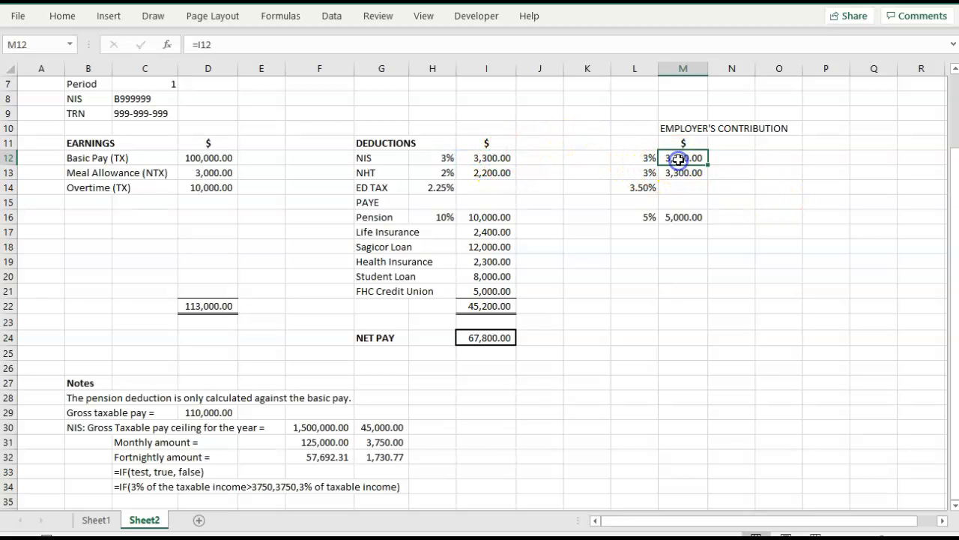
left_click(478, 160)
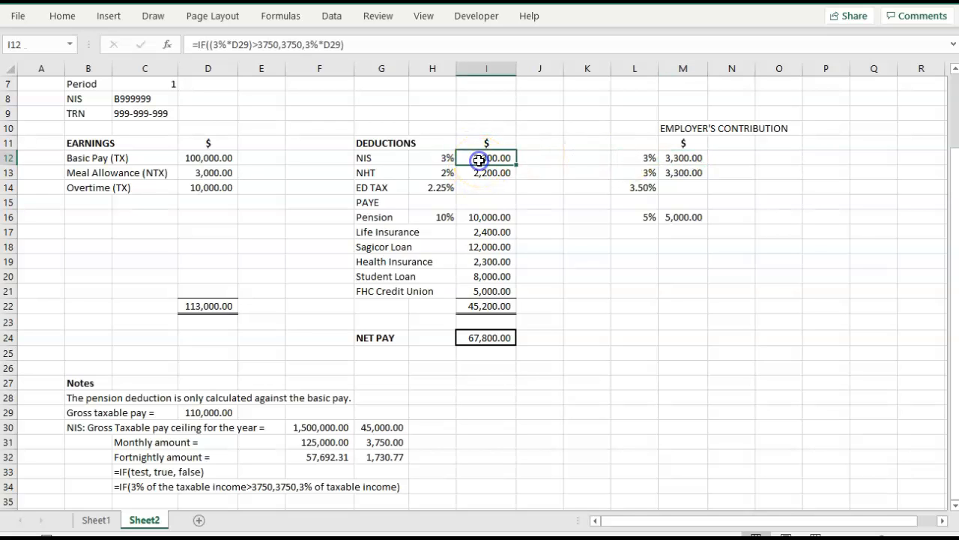
left_click(585, 231)
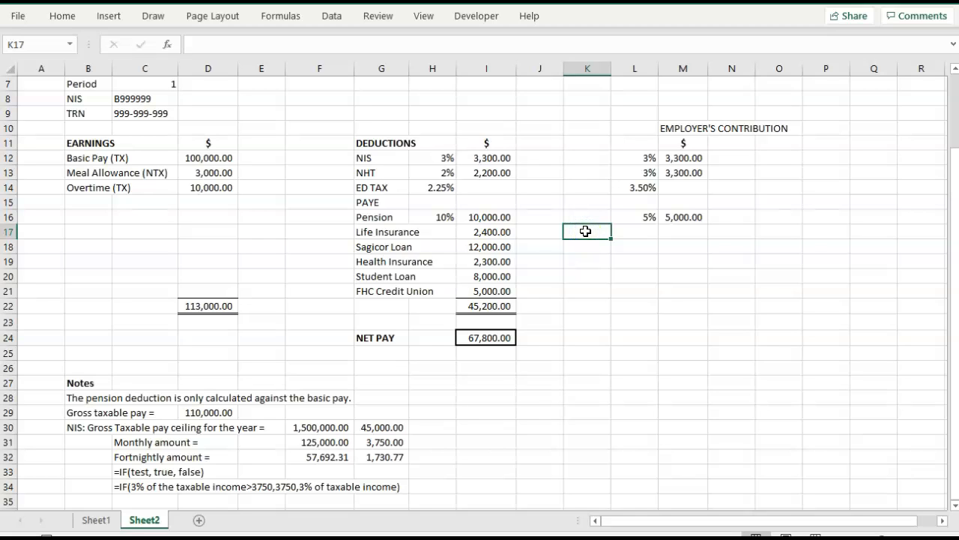
Add the note "ED TAX uses the Statutory Income as it base." in B35.
scroll(434, 298, "down", 1)
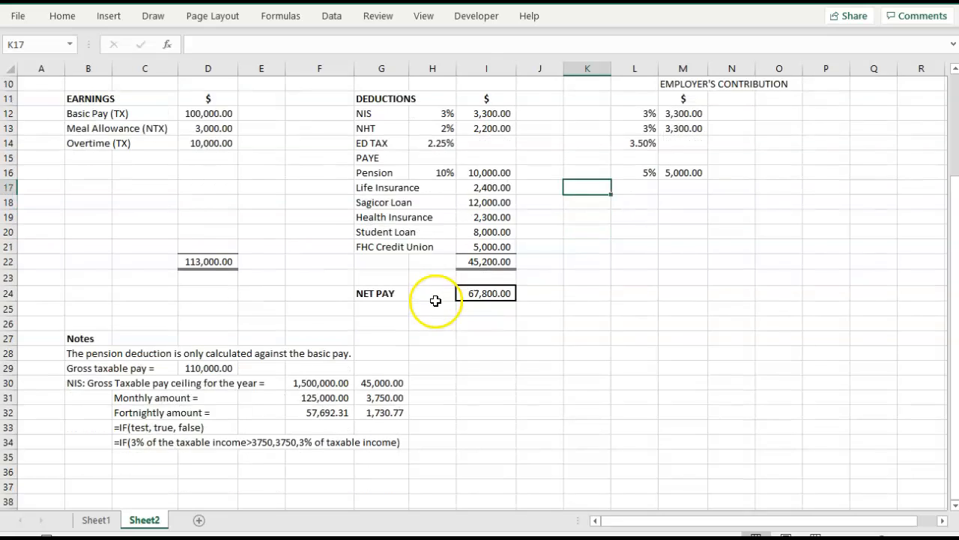
left_click(74, 461)
type("ED")
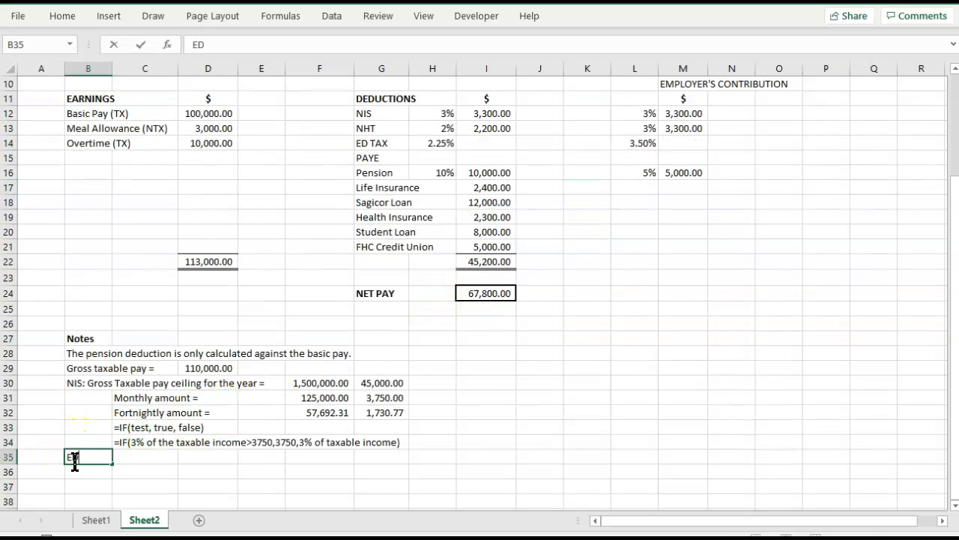
type(" TAX")
type("uses the ")
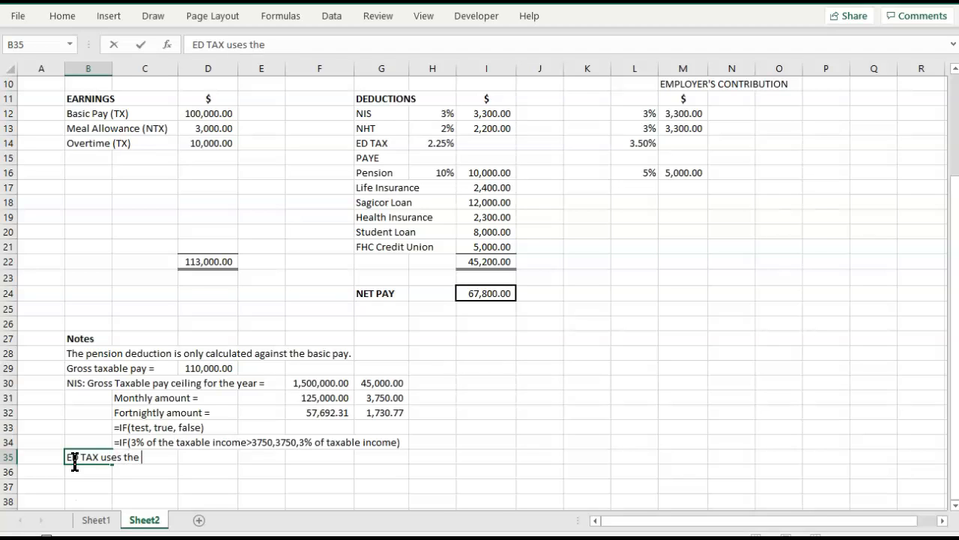
type("Statutory Income as it base.")
key("Tab")
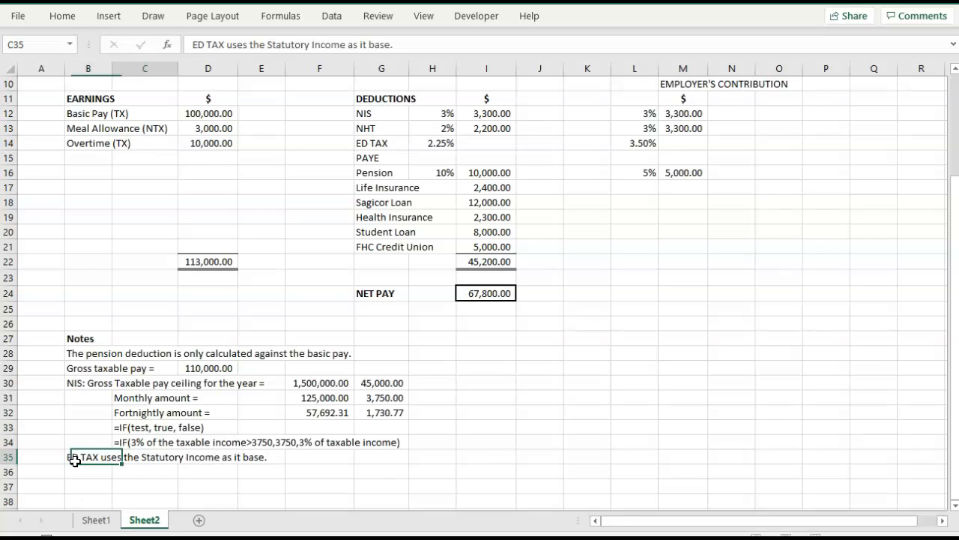
Enter the note "Statutory Income = Taxable pay - NIS- Pension =" in C36.
key("Down")
type("Statutory INc")
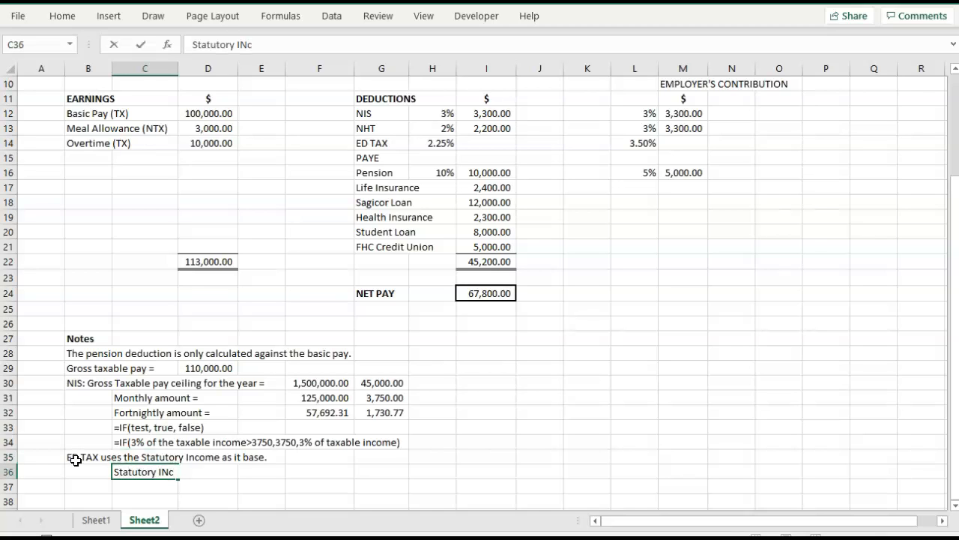
key("BackSpace")
key("BackSpace")
type("ncome = Taxable ")
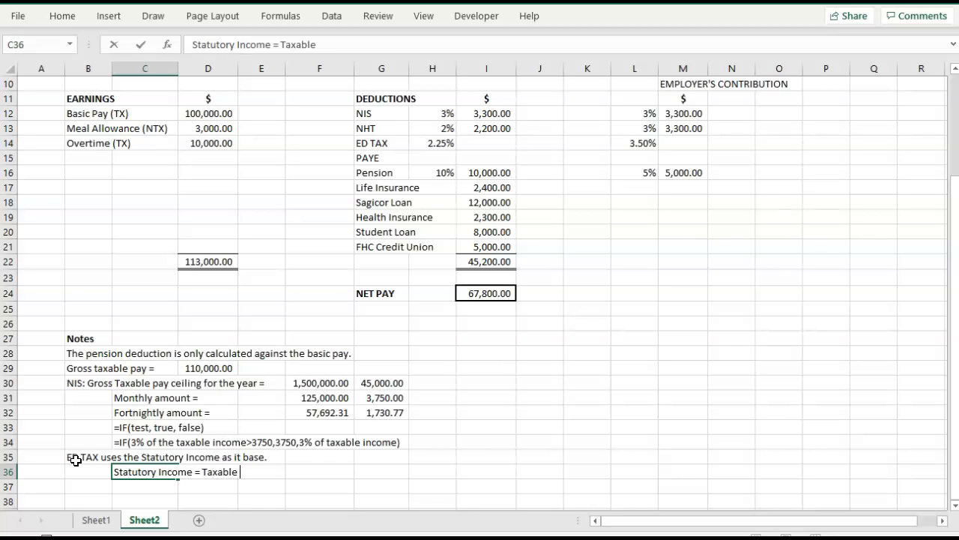
type("pay - NIS- Pension")
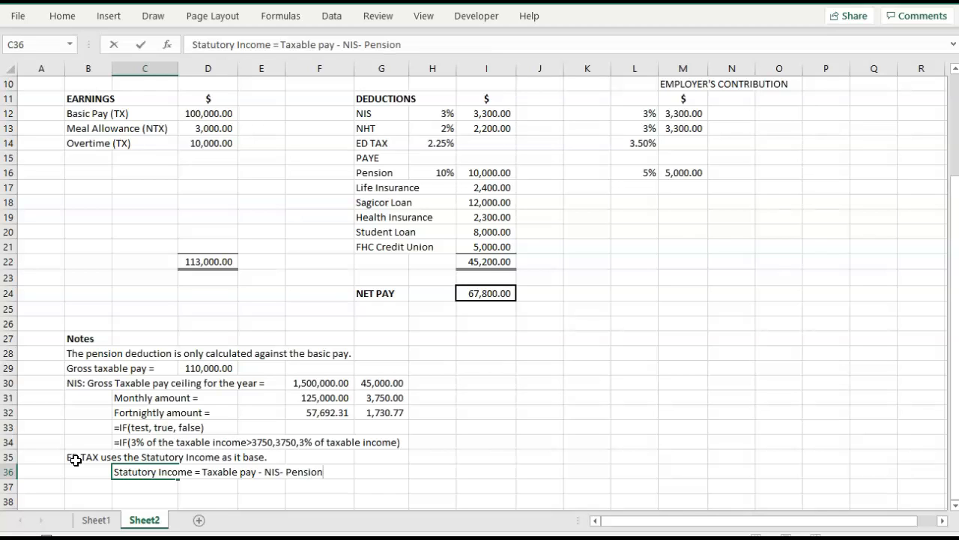
key("Tab")
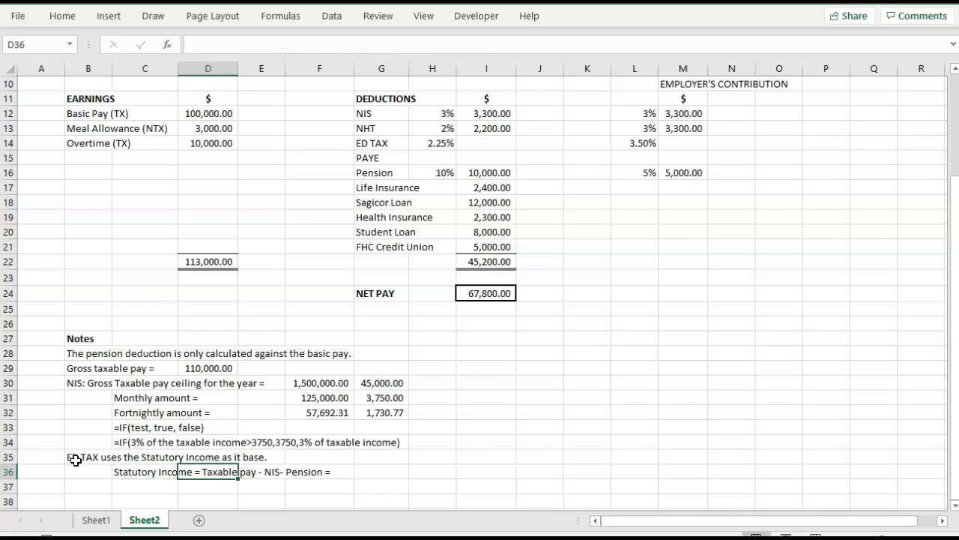
Calculate the statutory income in G36 as gross taxable pay less employee NIS and pension, =D29-I12-I16.
left_click(373, 470)
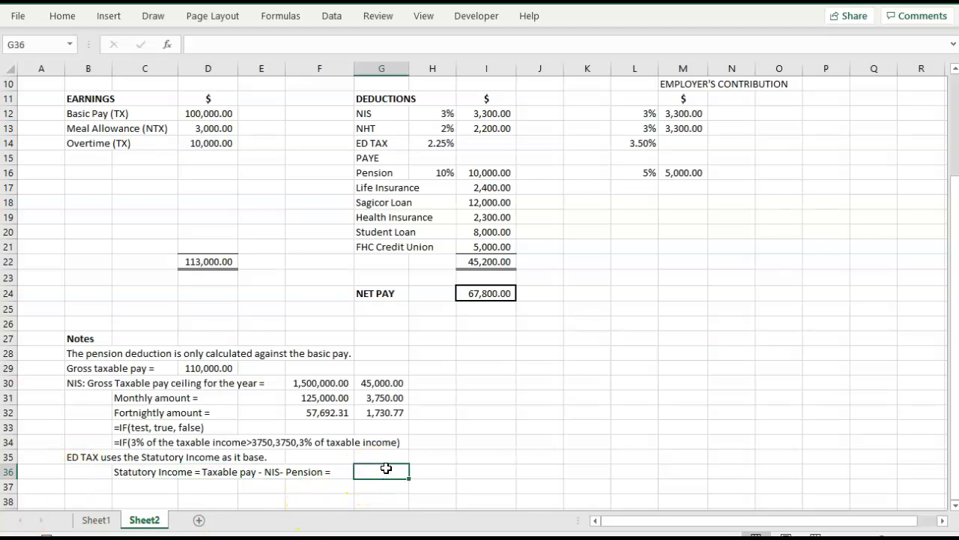
type("=")
left_click(210, 368)
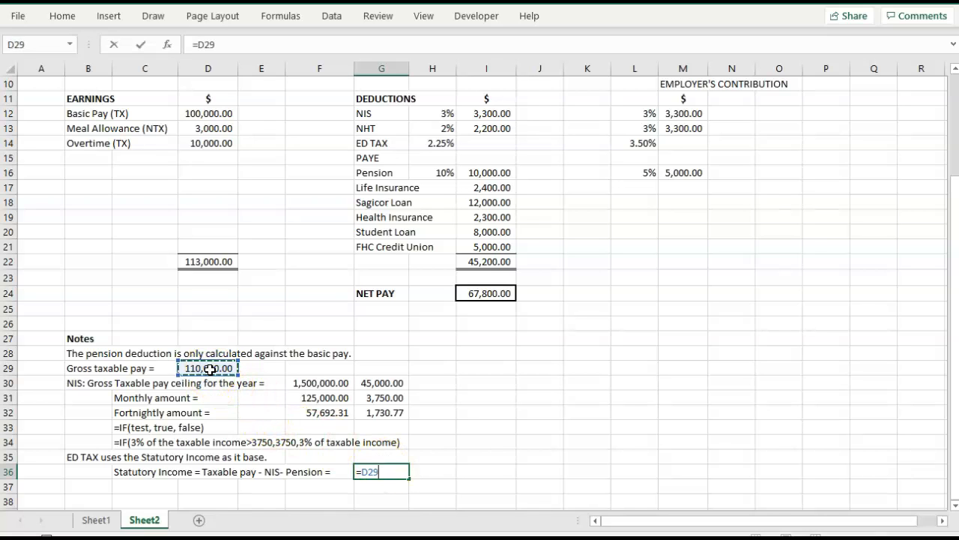
type("-")
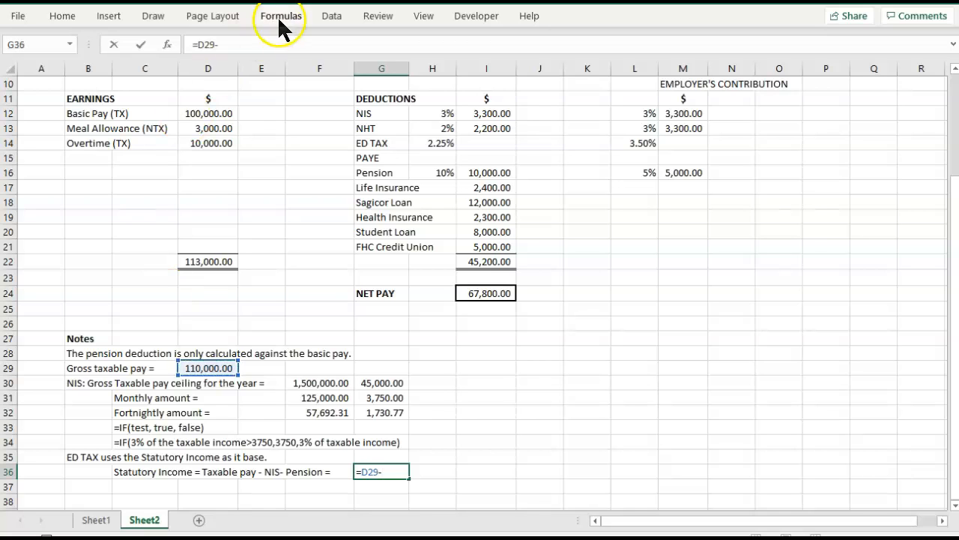
left_click(486, 112)
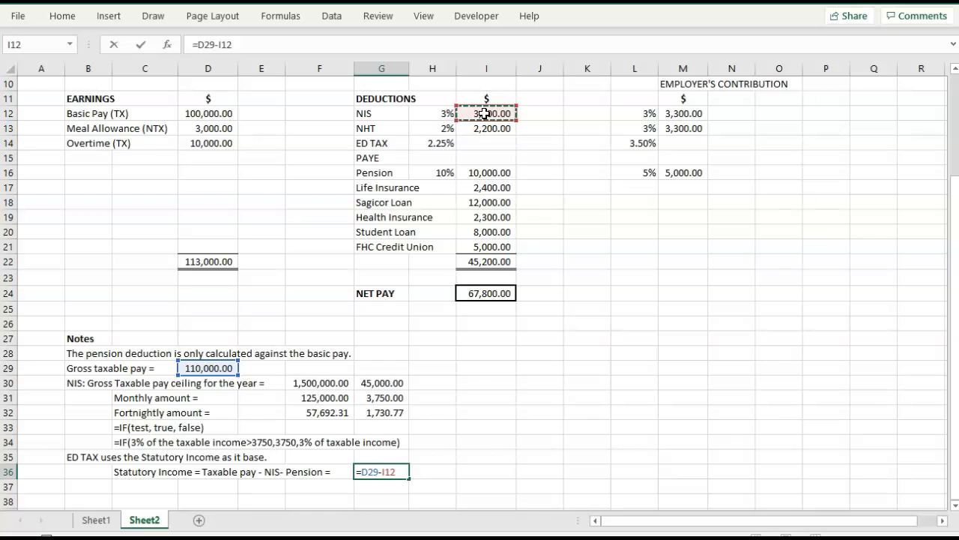
type("-")
left_click(500, 173)
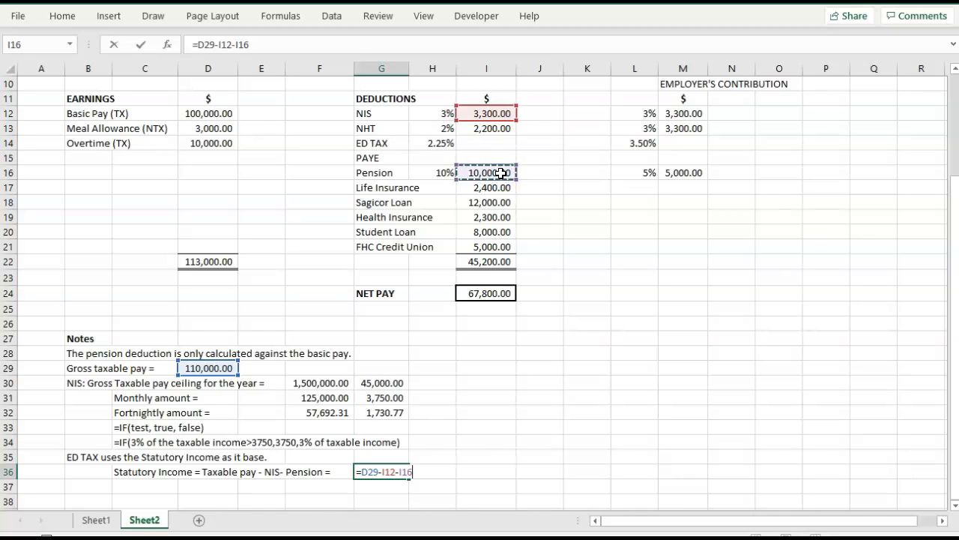
key("Tab")
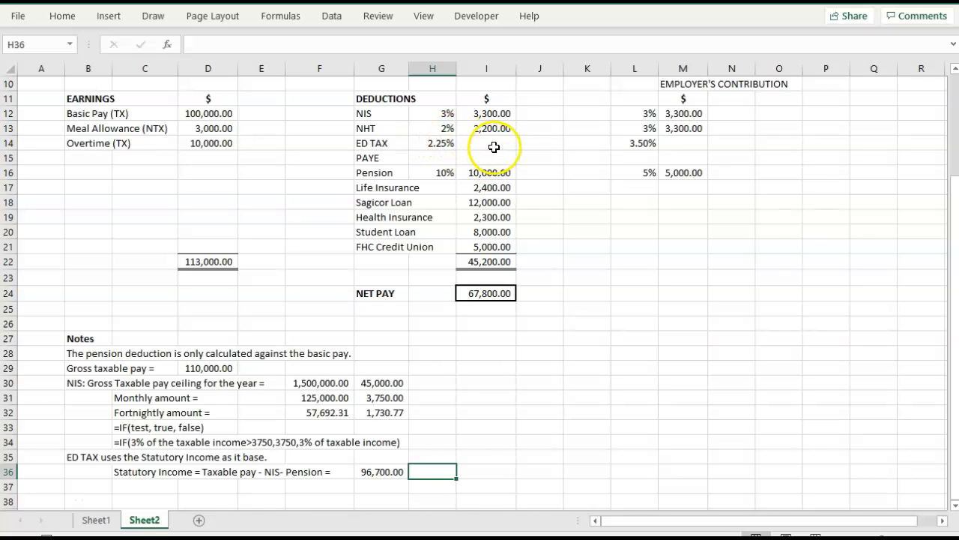
Calculate the employee ED TAX in I14 as the rate times statutory income, =H14*G36.
double_click(491, 145)
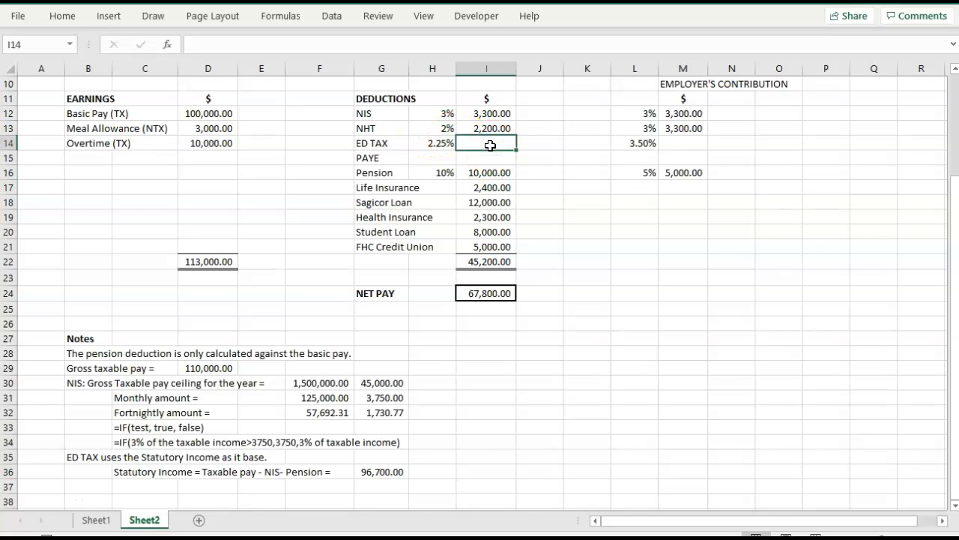
type("=")
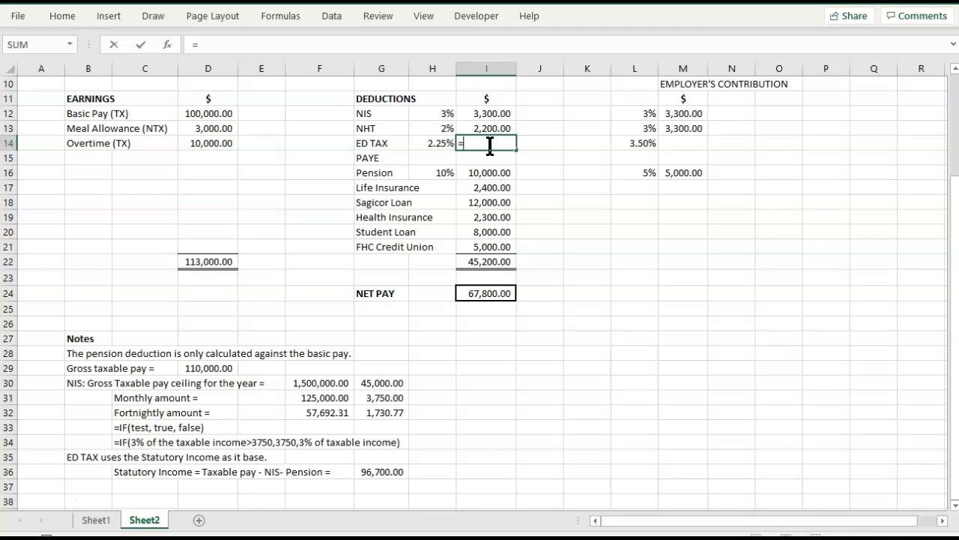
key("Down")
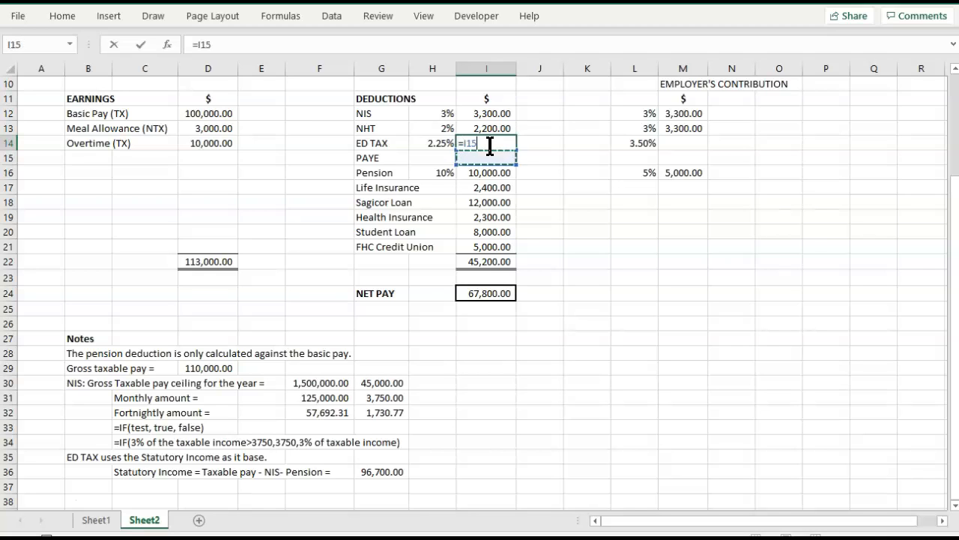
key("Up")
key("Left")
type("*")
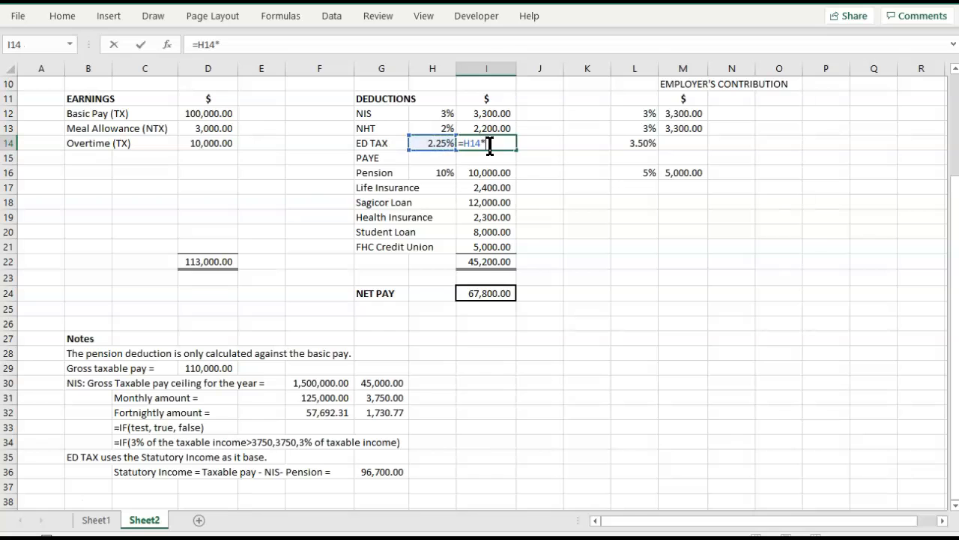
left_click(376, 471)
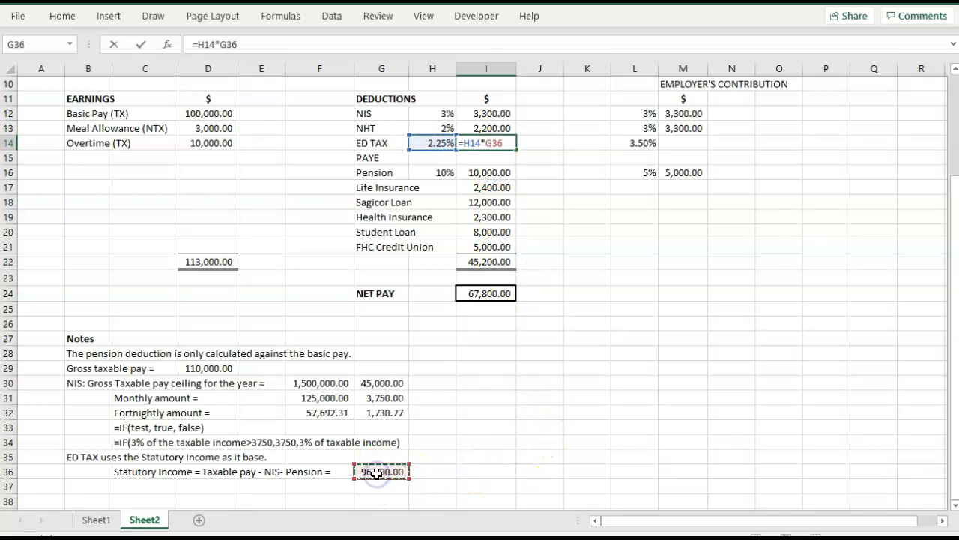
key("Tab")
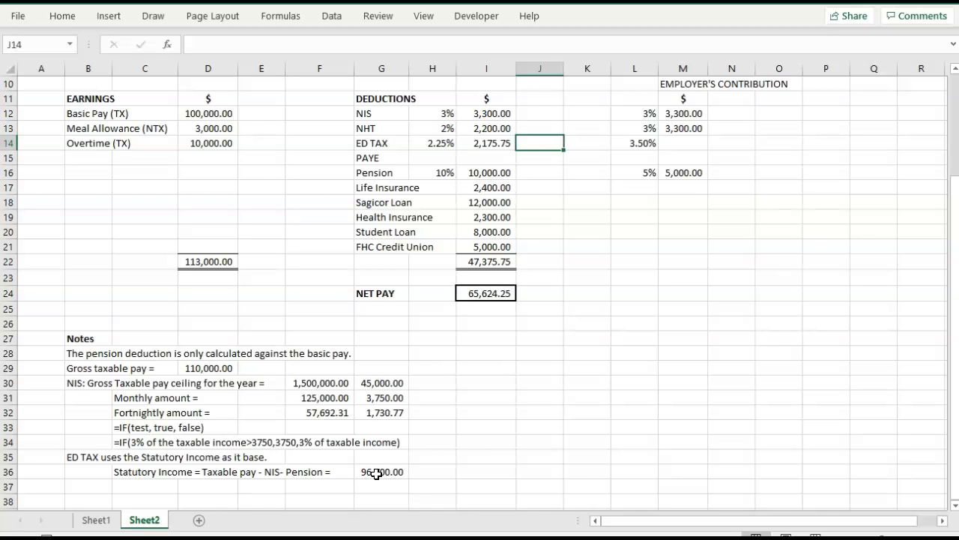
Calculate the employer's ED TAX in M14 as the rate times statutory income, =L14*G36.
left_click(685, 148)
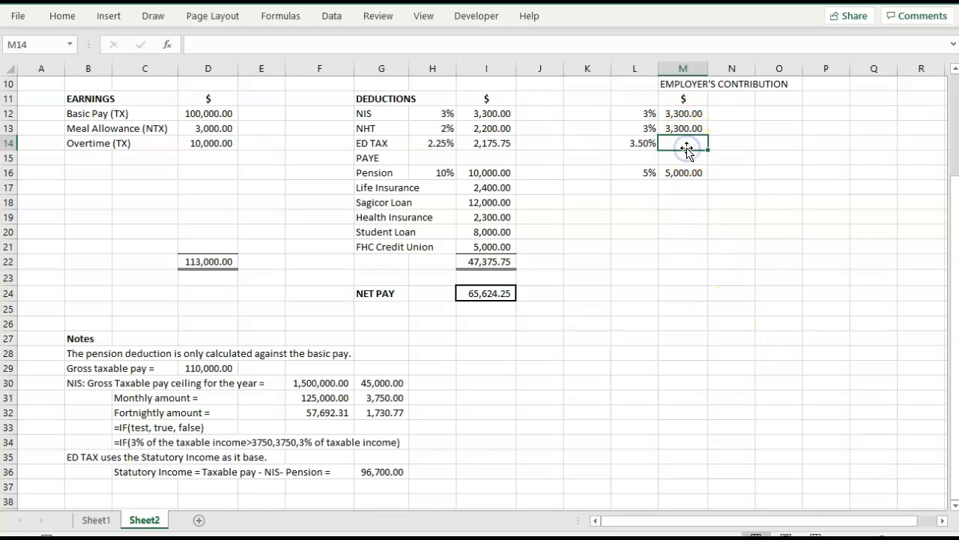
type("=")
left_click(639, 142)
type("*")
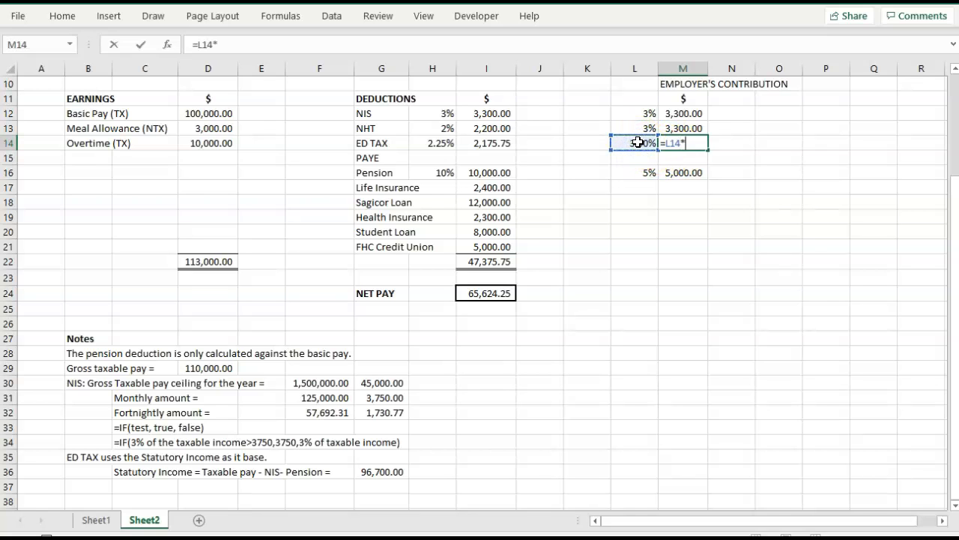
left_click(387, 471)
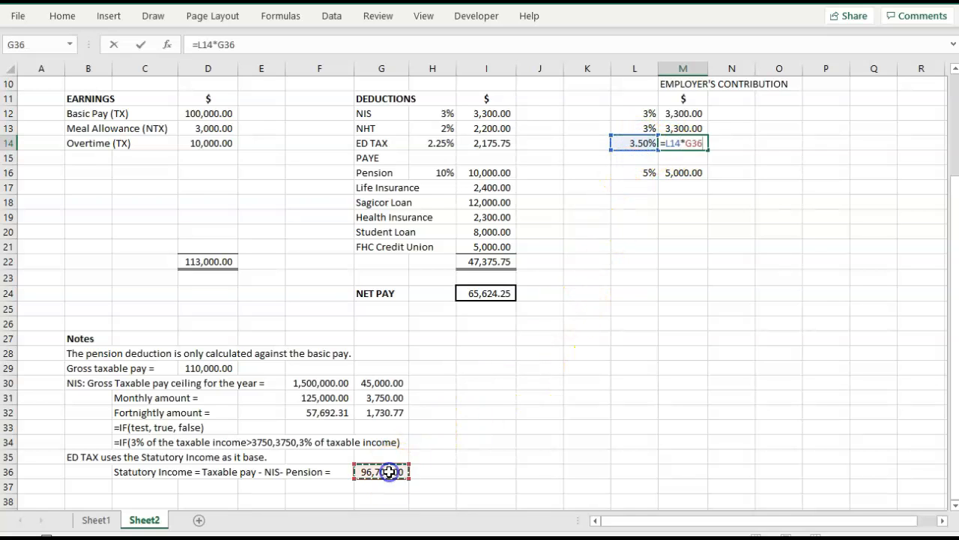
key("Tab")
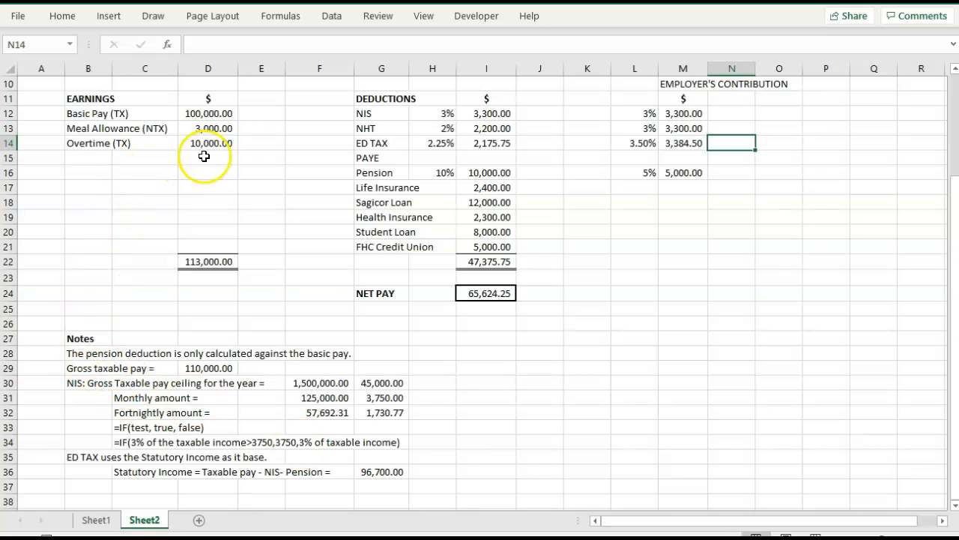
Highlight the monthly NIS ceiling amount in G31 with a yellow fill.
left_click(219, 367)
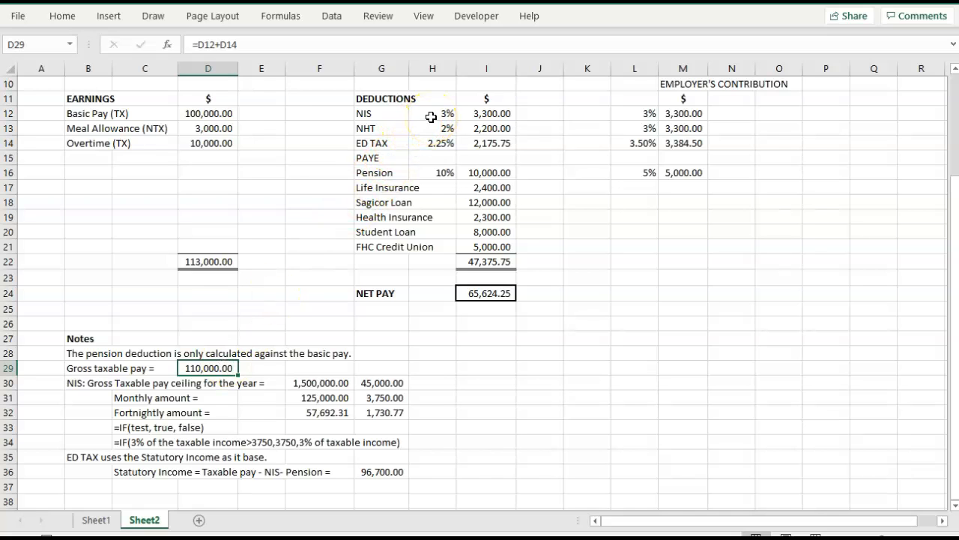
left_click(495, 112)
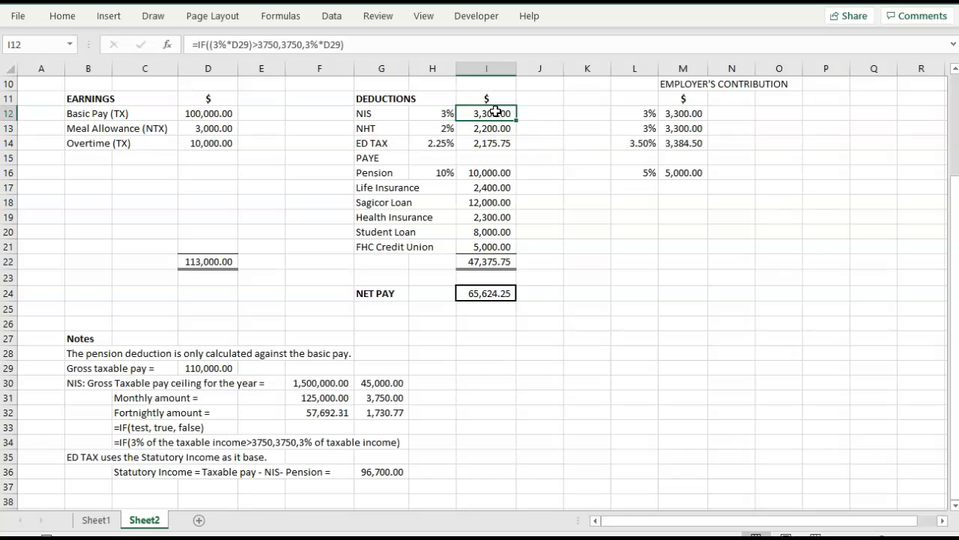
left_click(382, 397)
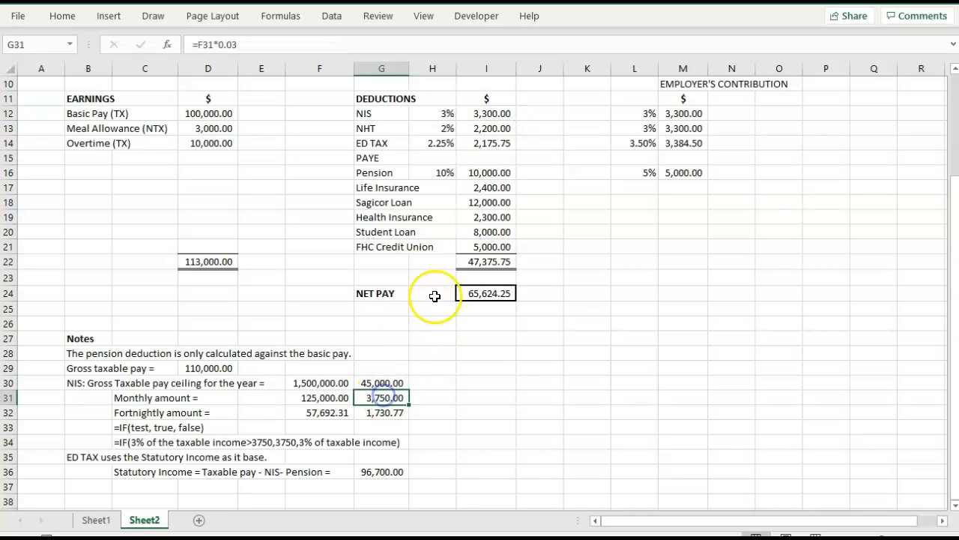
left_click(60, 16)
left_click(184, 69)
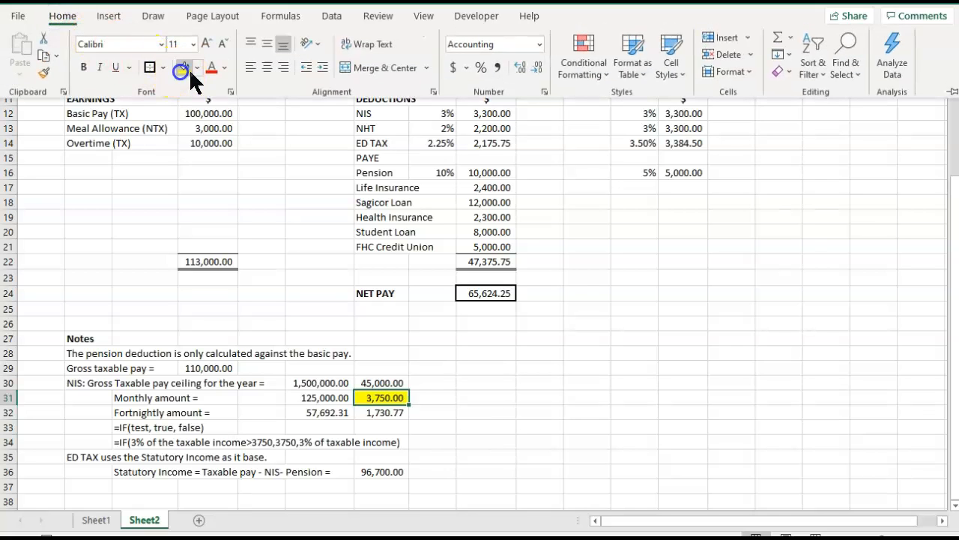
left_click(578, 319)
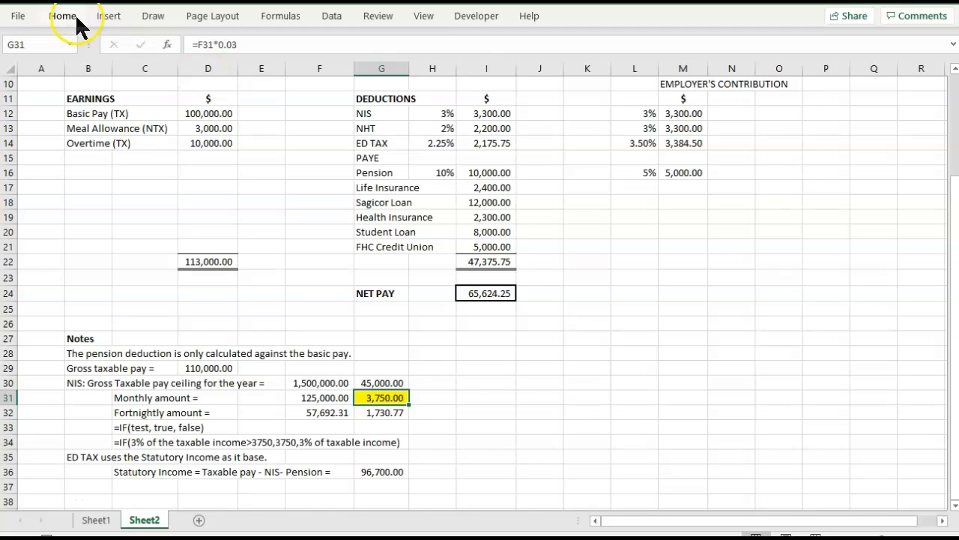
Save the workbook in Documents as an Excel Workbook named "Payroll lab".
key("ctrl+s")
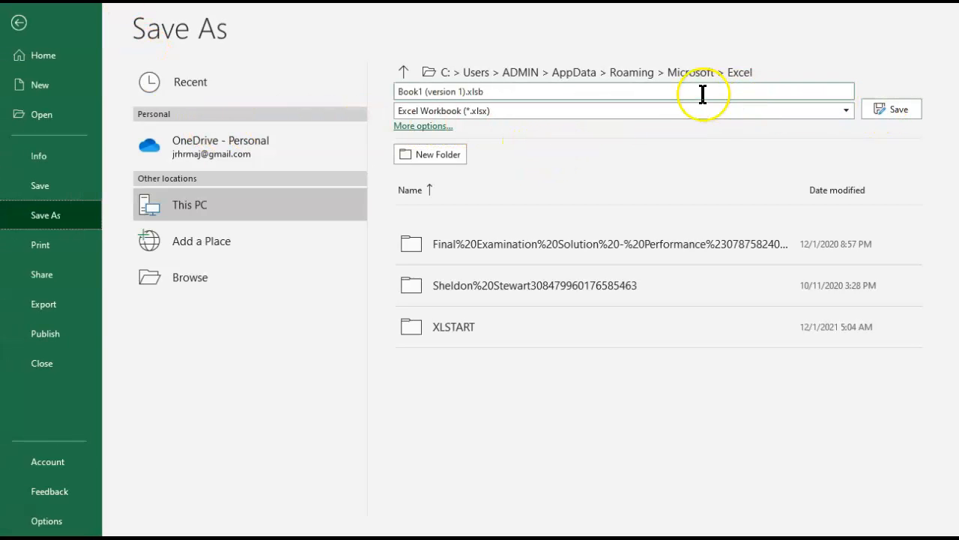
left_click(522, 69)
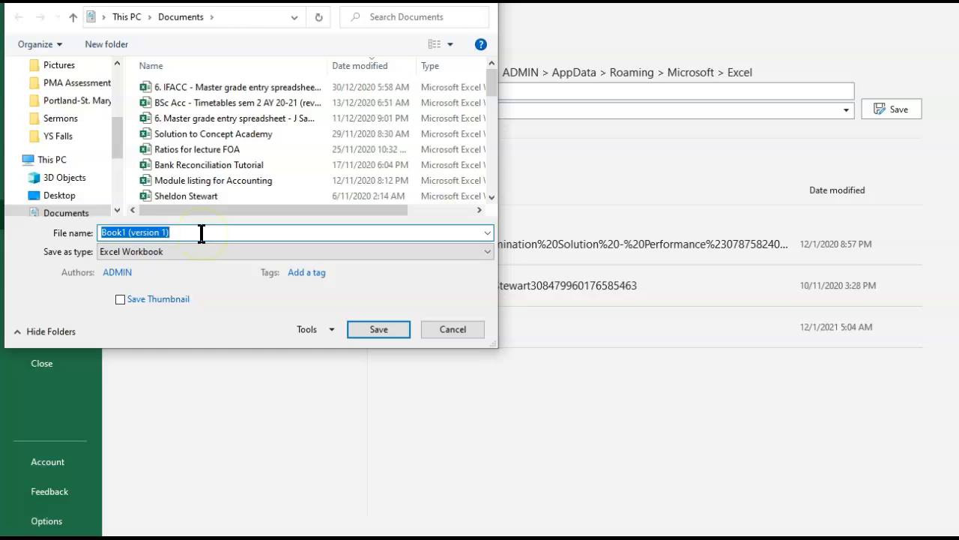
type("Payroll lab")
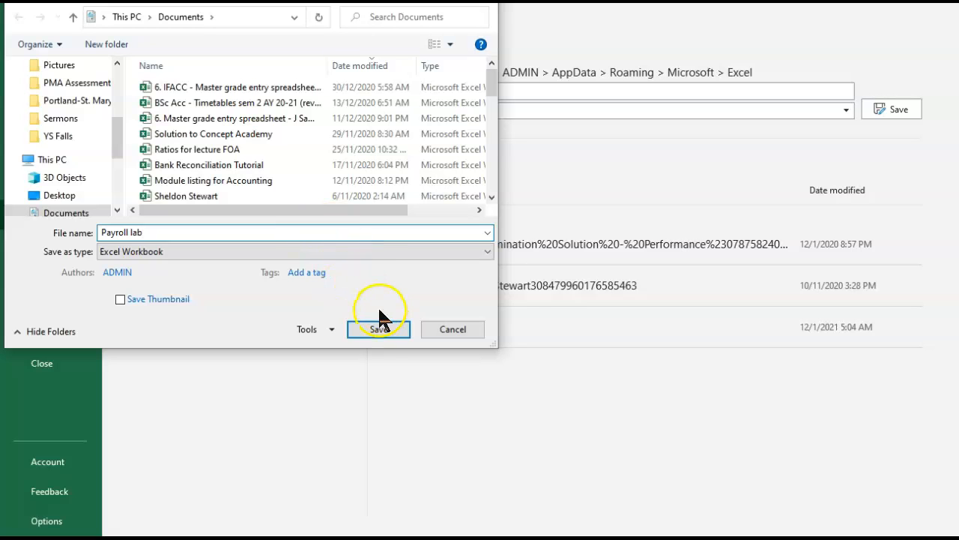
left_click(378, 329)
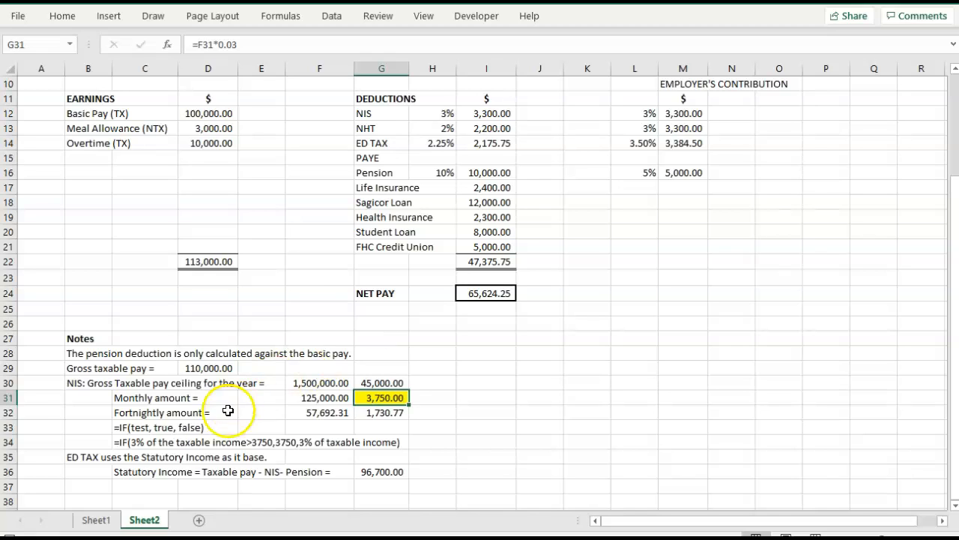
Rename the Sheet2 worksheet as "Monthly".
double_click(148, 520)
type("Monthly")
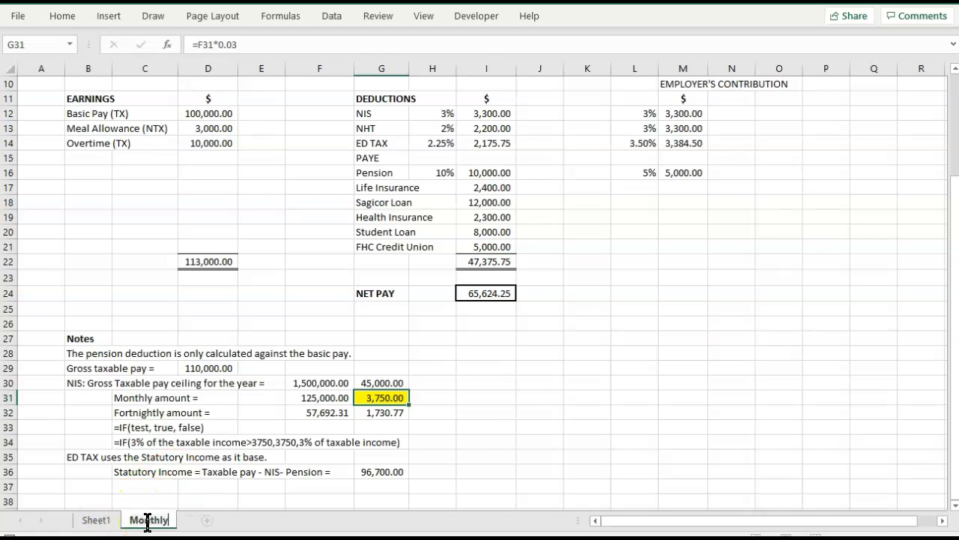
left_click(217, 501)
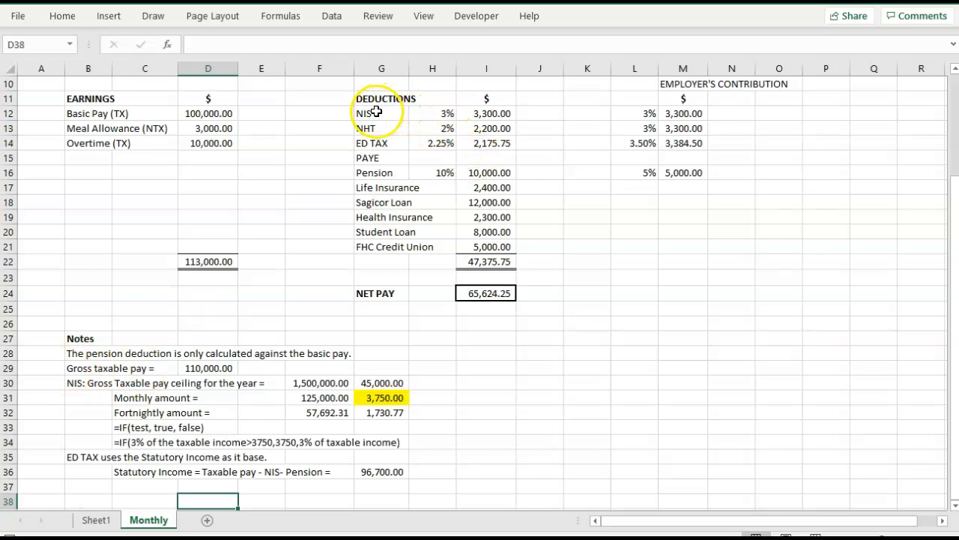
left_click(215, 368)
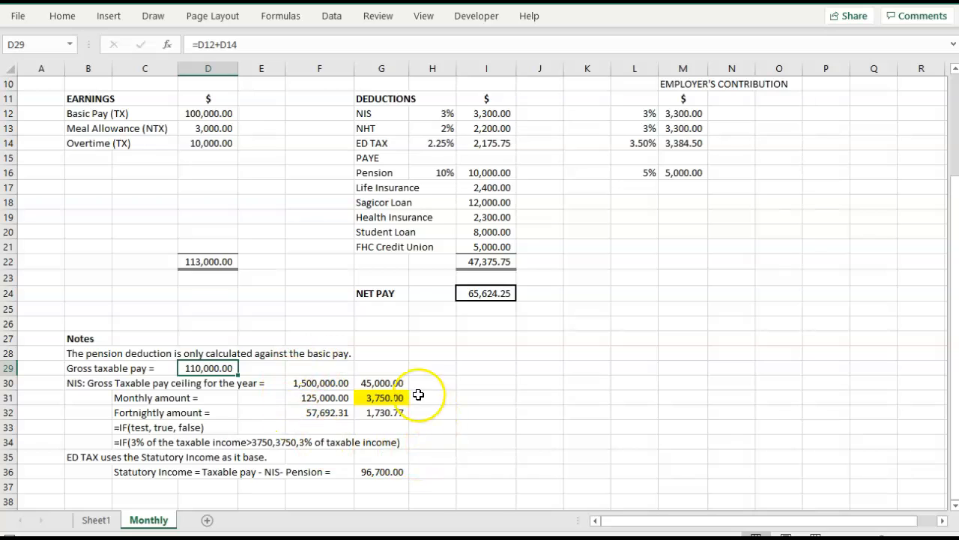
left_click(368, 129)
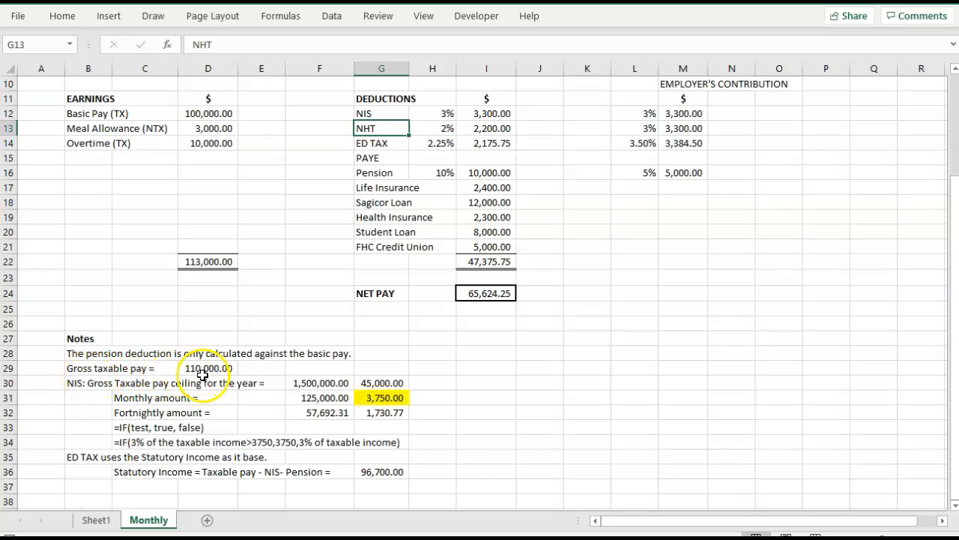
left_click(374, 144)
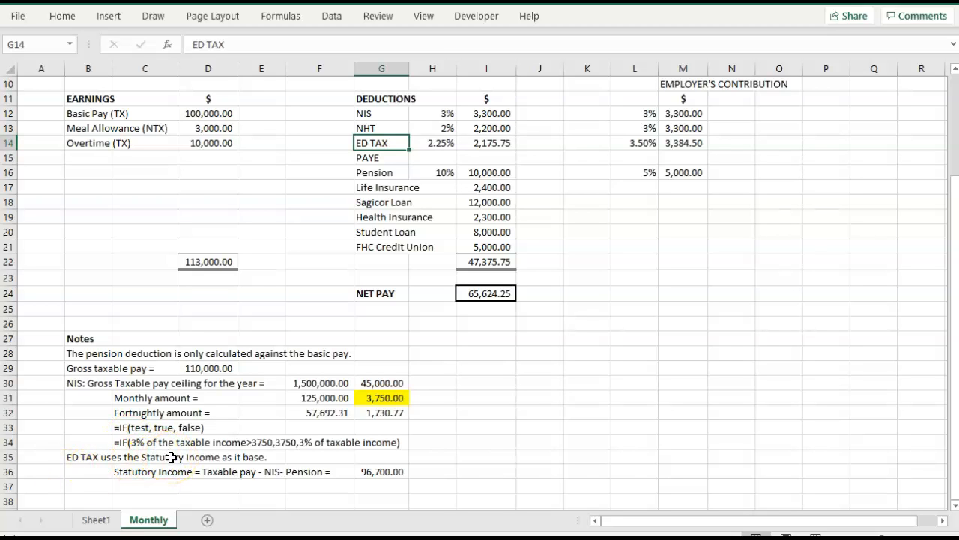
Enter the PAYE rate of 25% in H15.
left_click(366, 158)
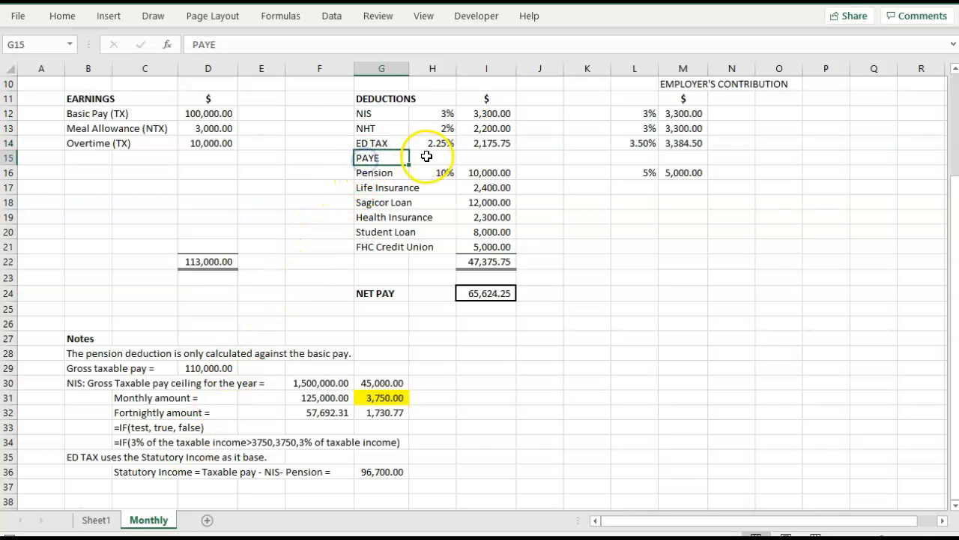
left_click(427, 156)
type("25")
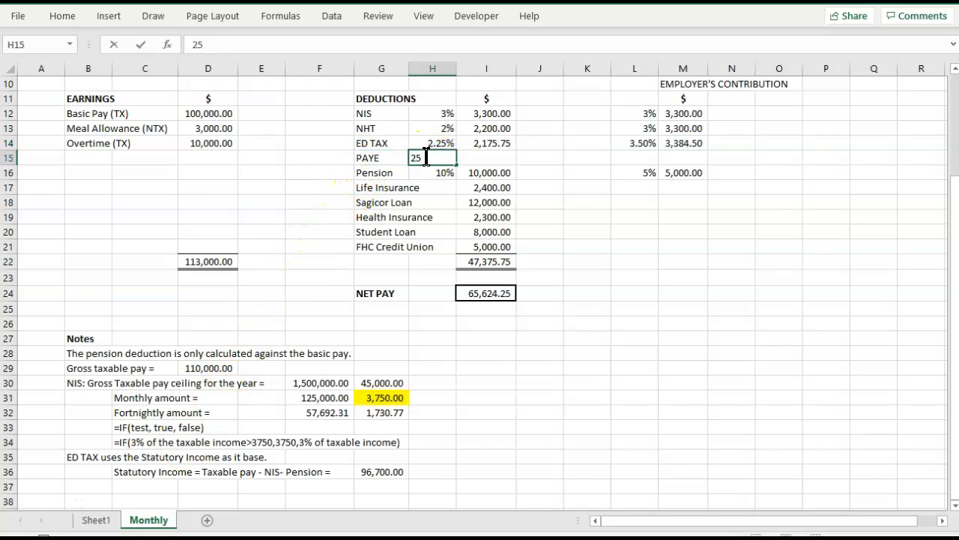
left_click(487, 292)
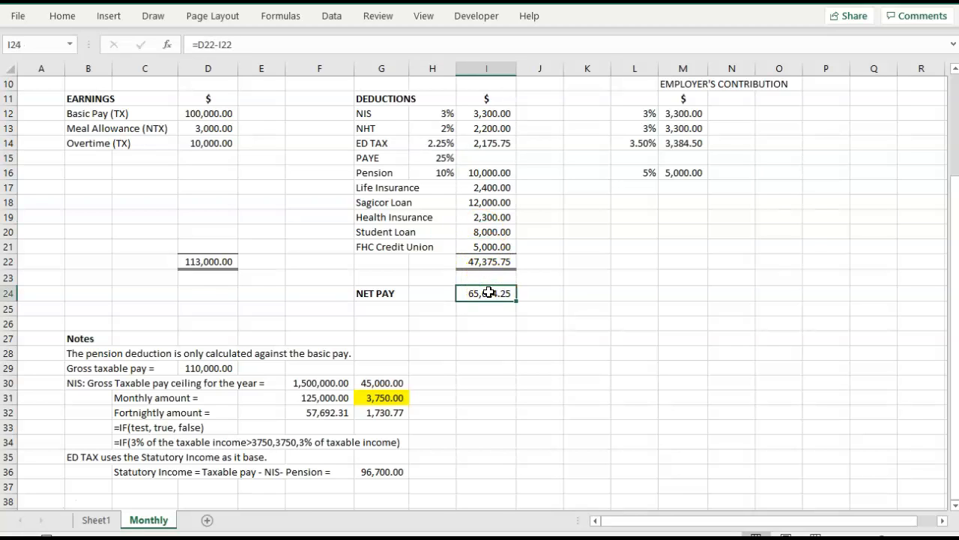
Label the employer's contribution in row 15 "HEART" in N15 and enter its 3% rate in L15.
left_click(747, 157)
type("HEART")
key("Left")
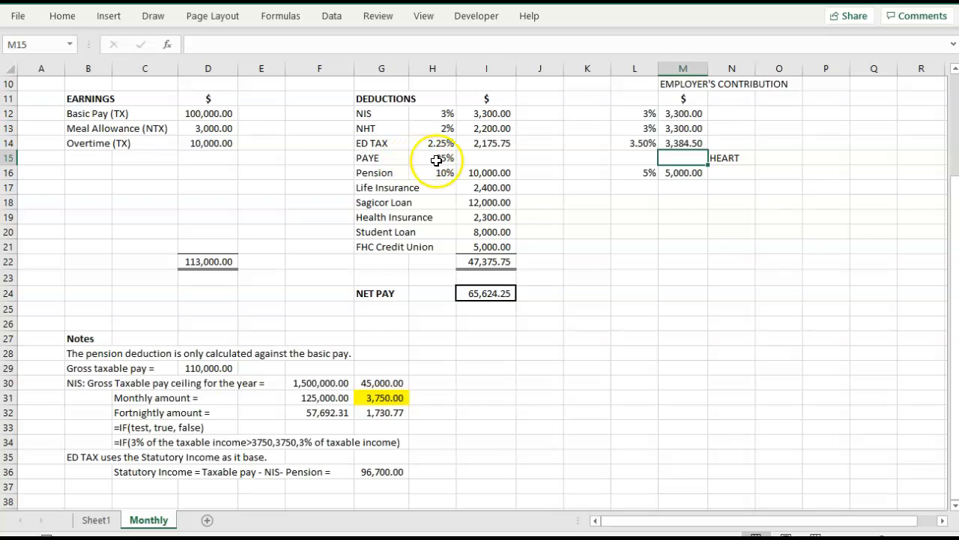
left_click(474, 161)
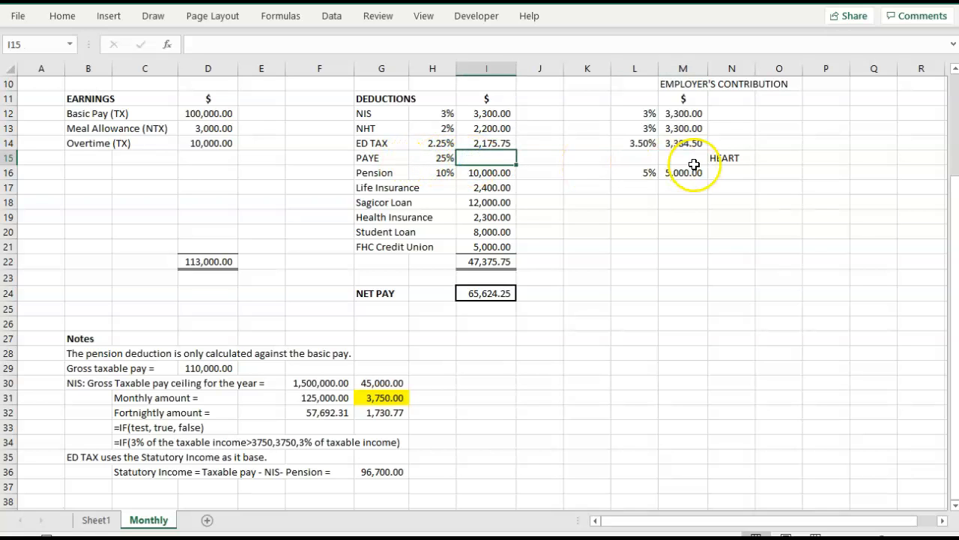
left_click(727, 159)
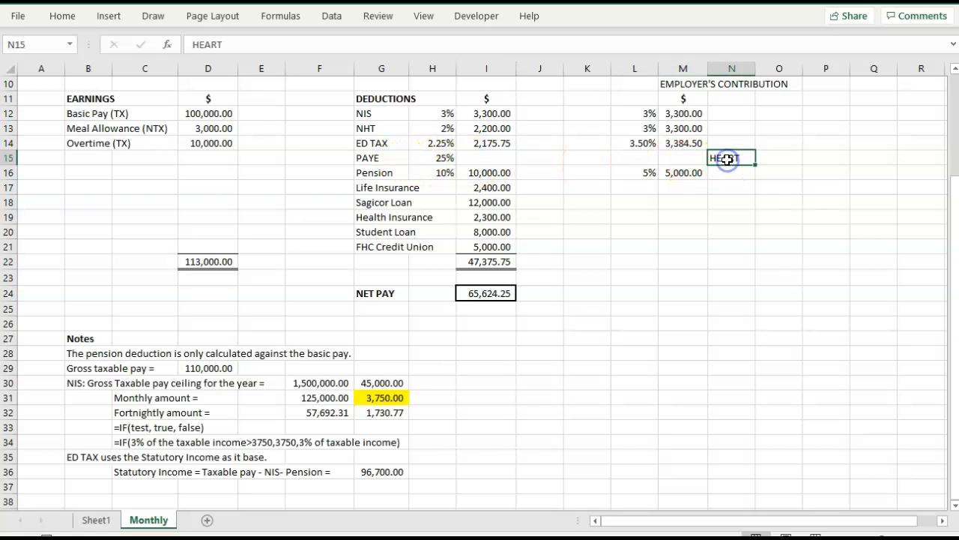
left_click(637, 157)
type("3")
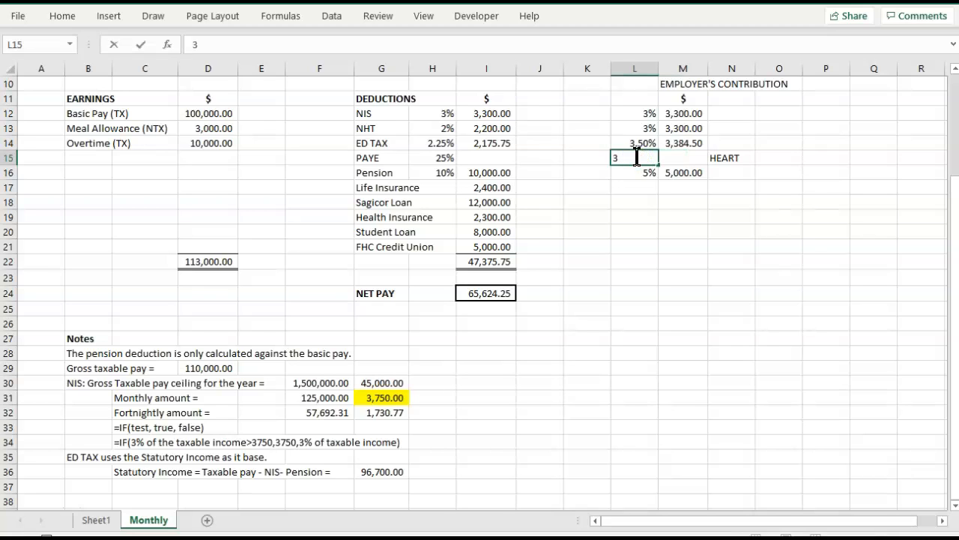
left_click(669, 201)
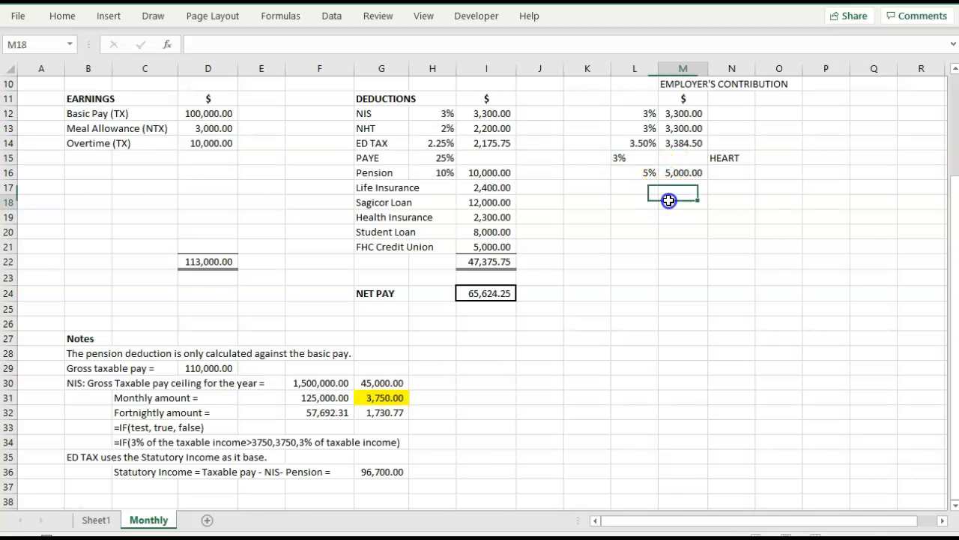
Calculate the employer's HEART contribution in M15 as the rate times gross taxable pay, =L15*D29.
scroll(704, 177, "up", 1)
left_click(699, 173)
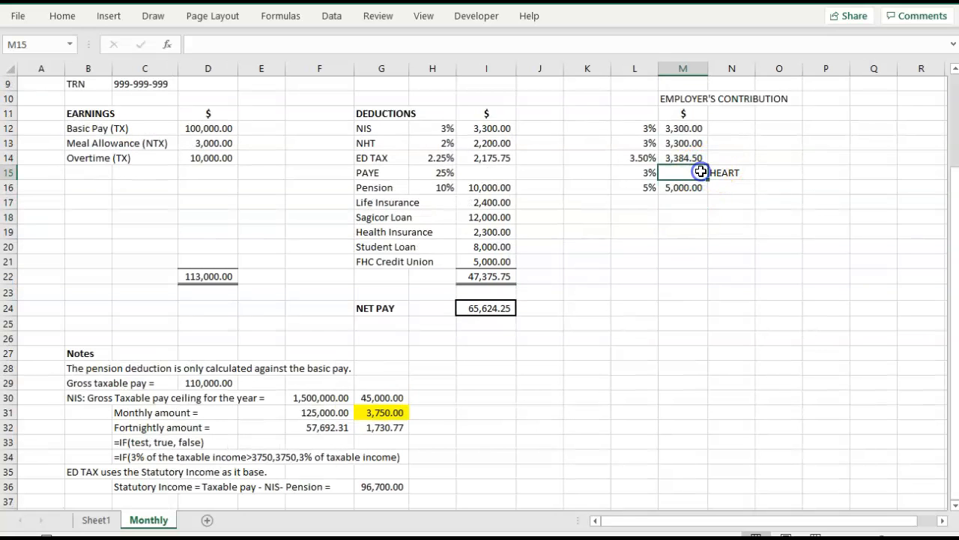
type("=")
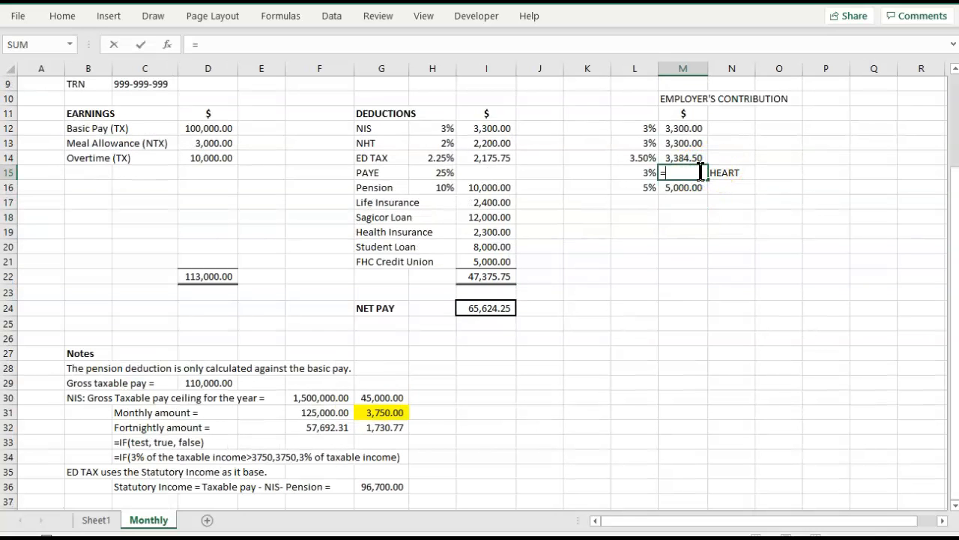
left_click(637, 174)
type("*")
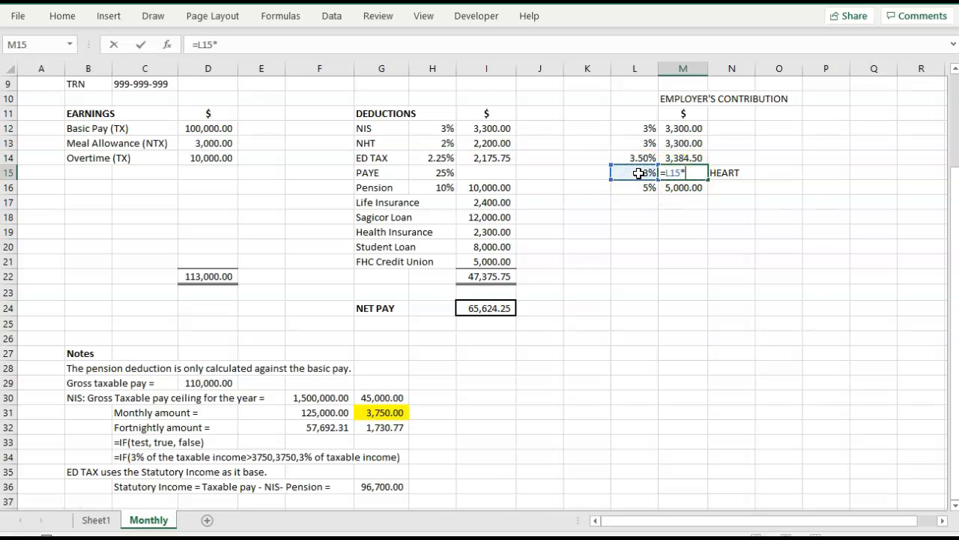
left_click(204, 383)
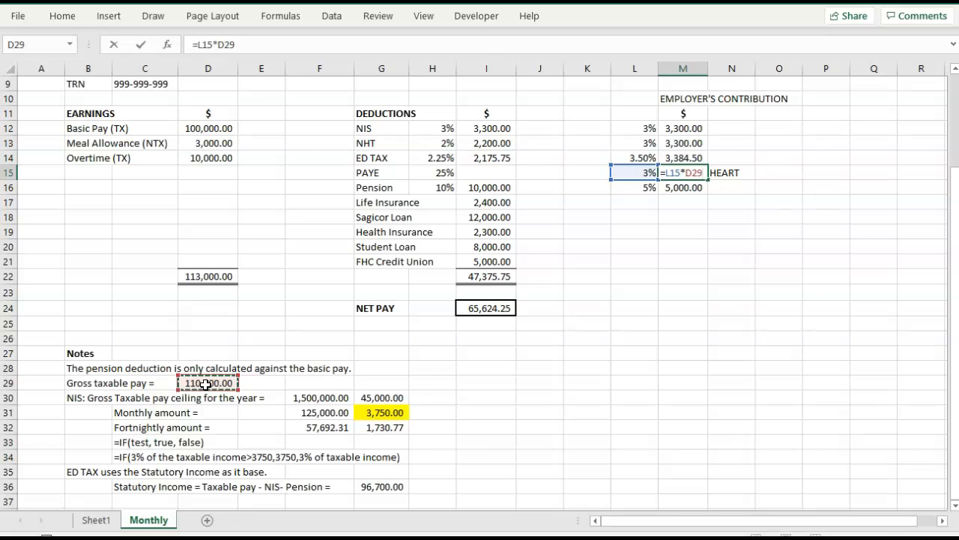
key("Tab")
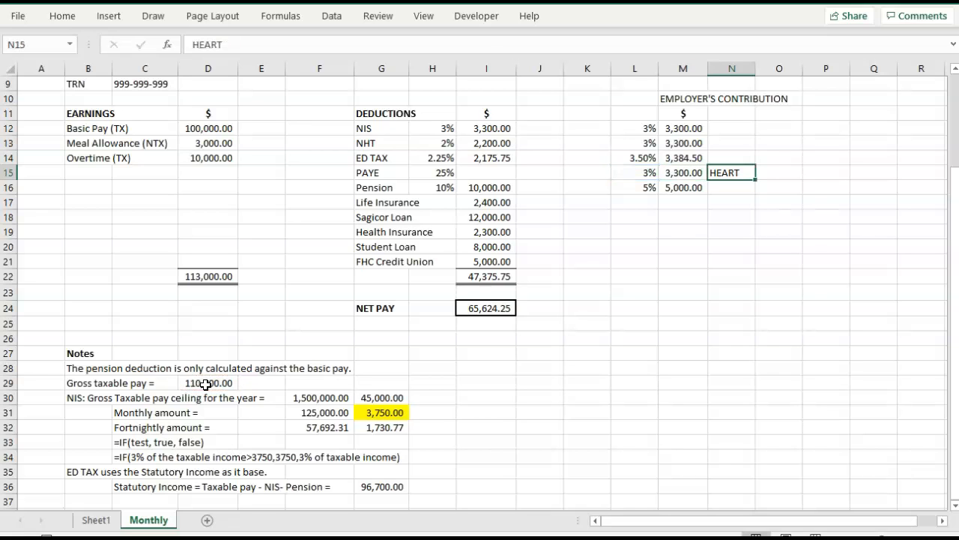
left_click(668, 129)
left_click_drag(669, 129, 669, 172)
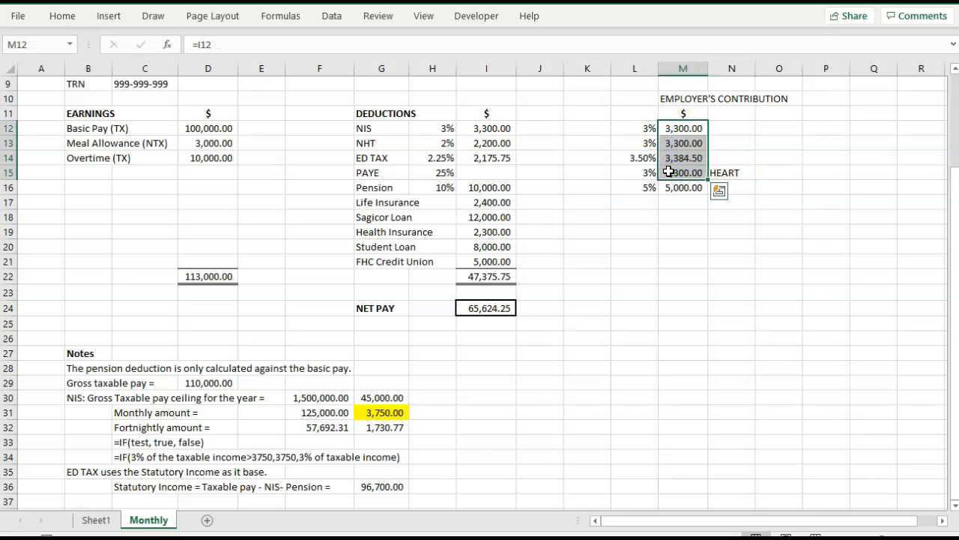
left_click(790, 26)
scroll(793, 156, "down", 1)
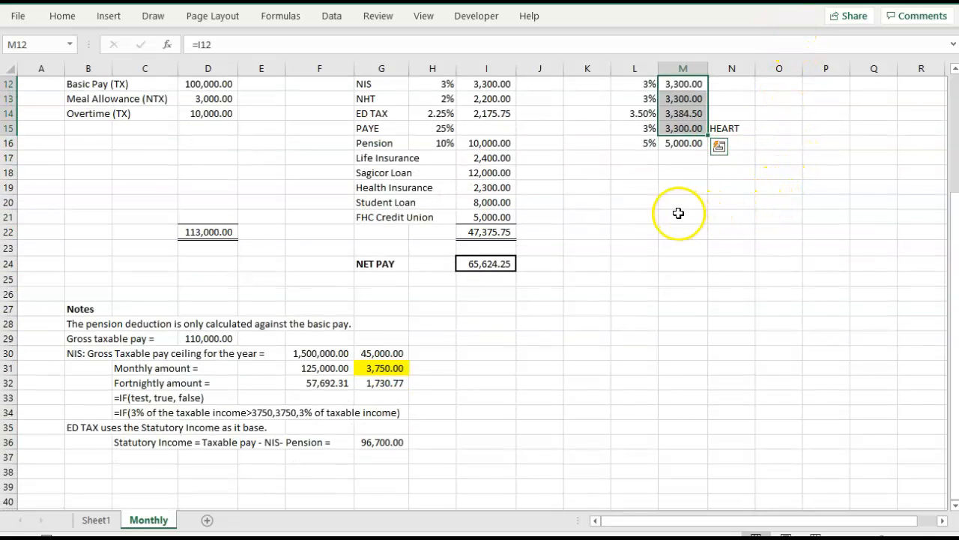
left_click(653, 247)
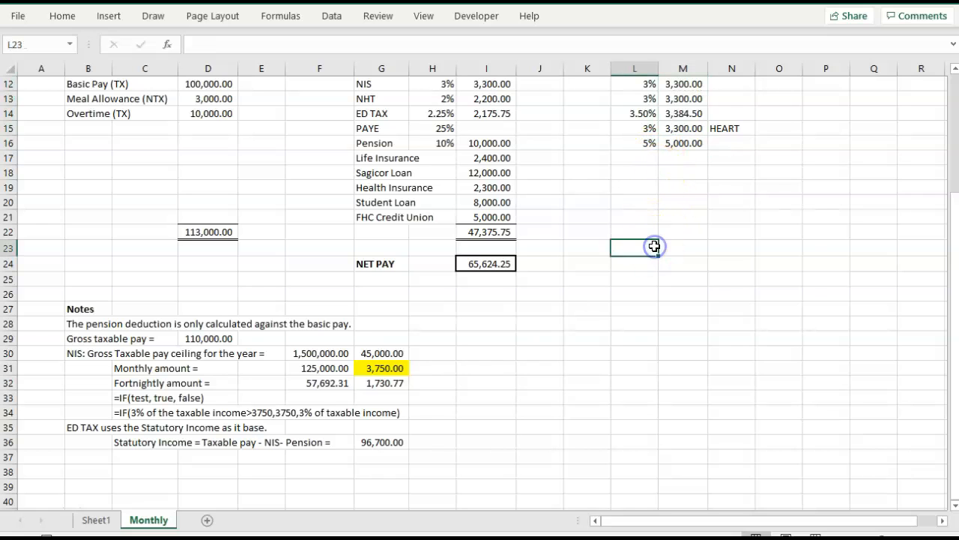
left_click(654, 140)
left_click_drag(654, 141, 676, 141)
key("ctrl+c")
key("Right")
key("Right")
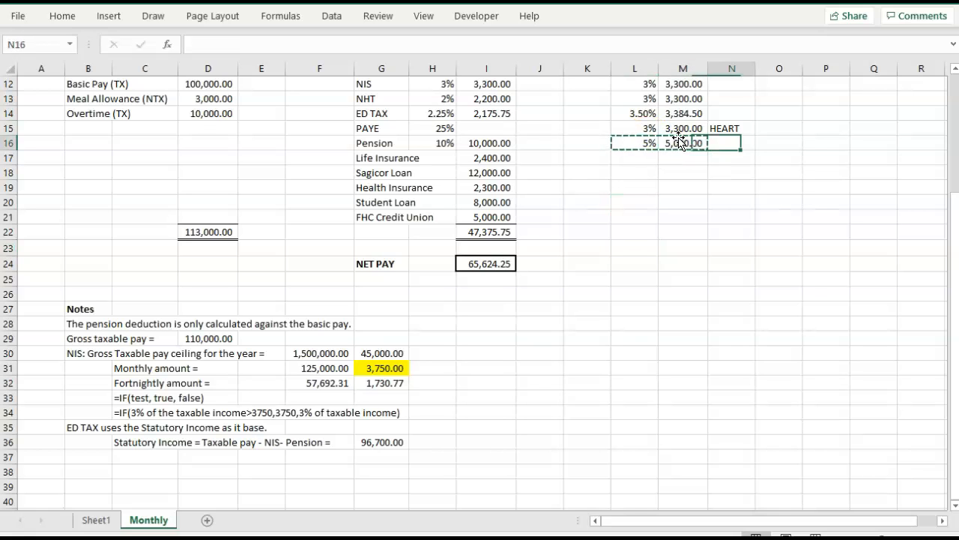
key("Left")
key("Left")
key("Down")
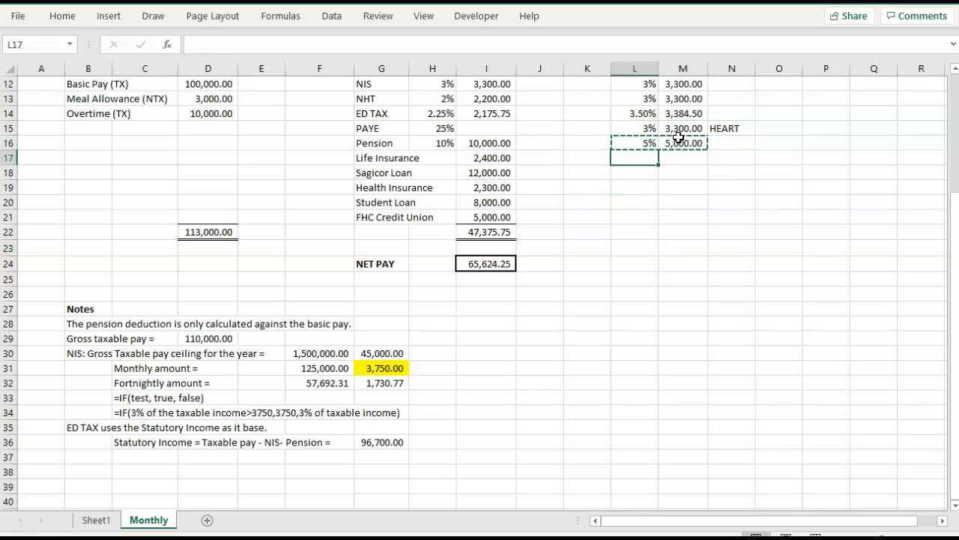
type("00")
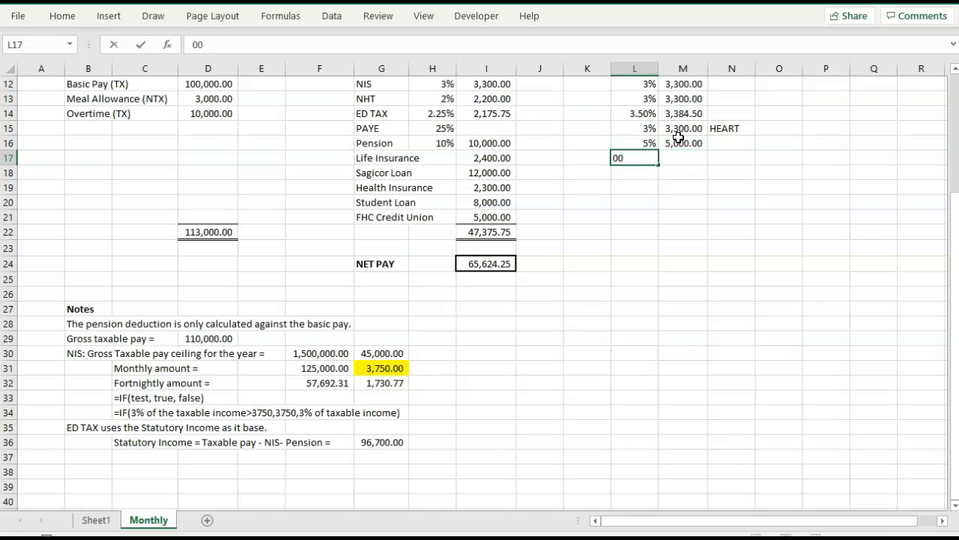
key("Escape")
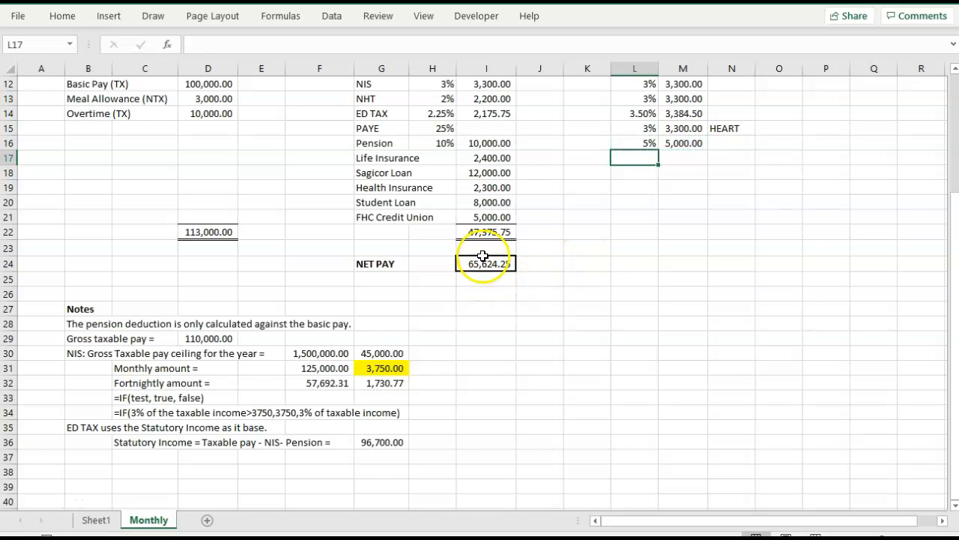
Copy the deductions total in I22 to M22 to total the employer's contributions, and widen column M to fit it.
left_click(488, 233)
key("ctrl+c")
key("Right")
key("Right")
key("Right")
key("Right")
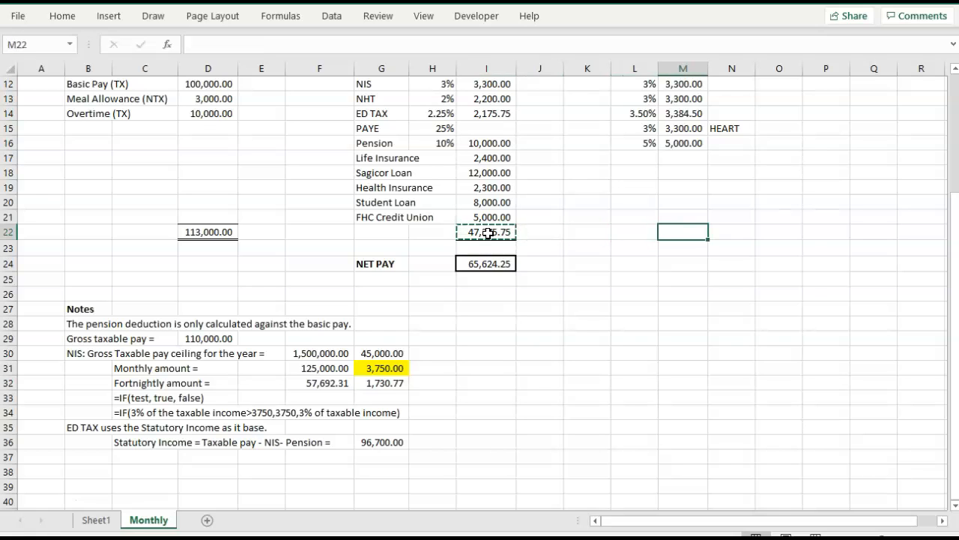
key("Return")
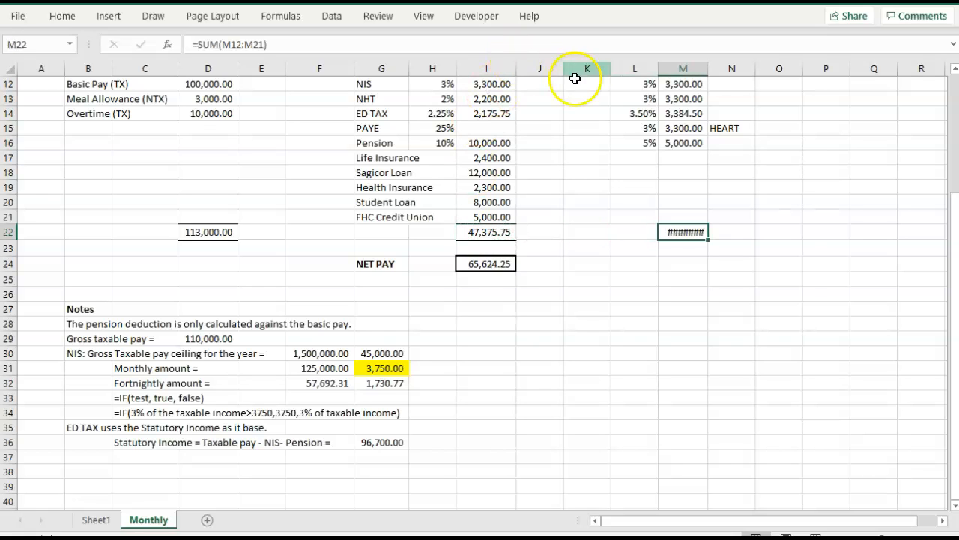
left_click_drag(704, 69, 716, 68)
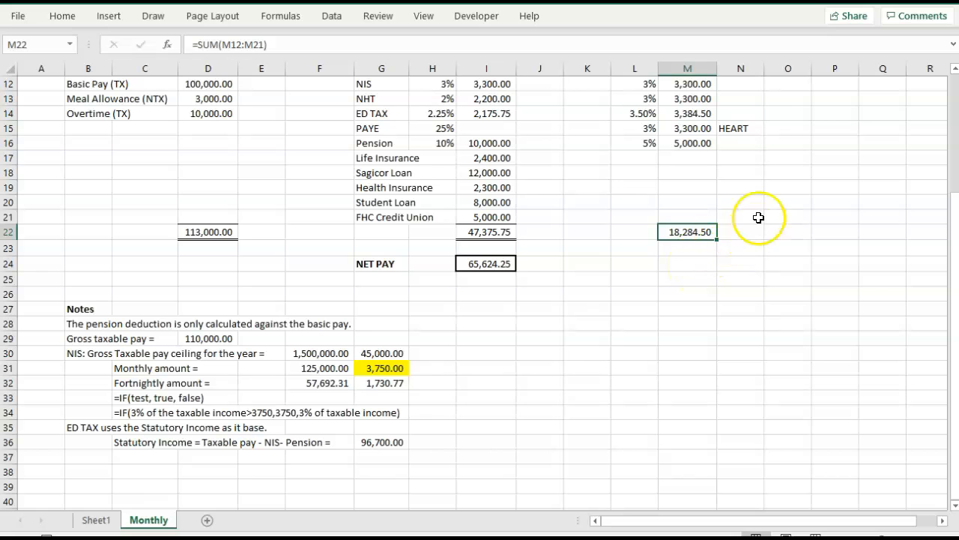
Clear the employer's pension rate and amount from L16:M16.
scroll(772, 185, "up", 1)
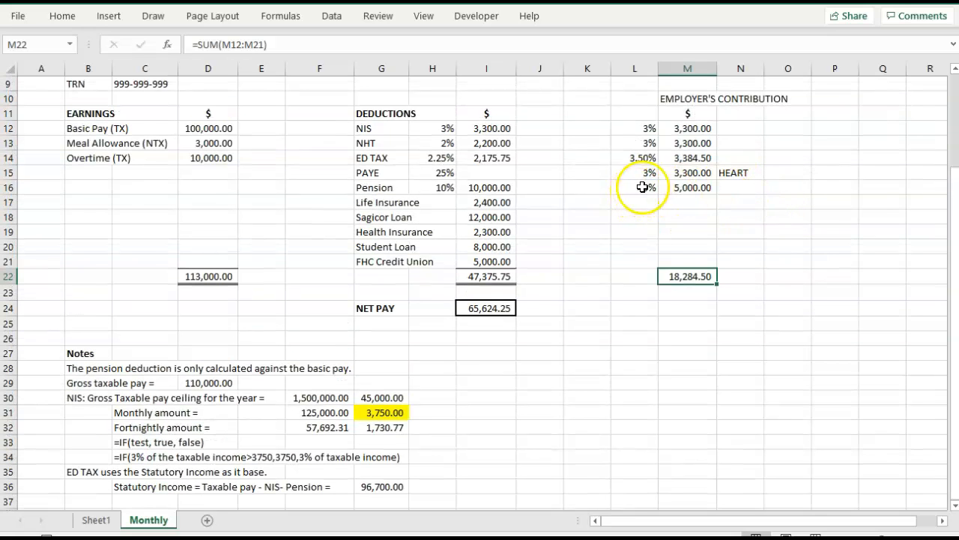
left_click_drag(647, 186, 676, 186)
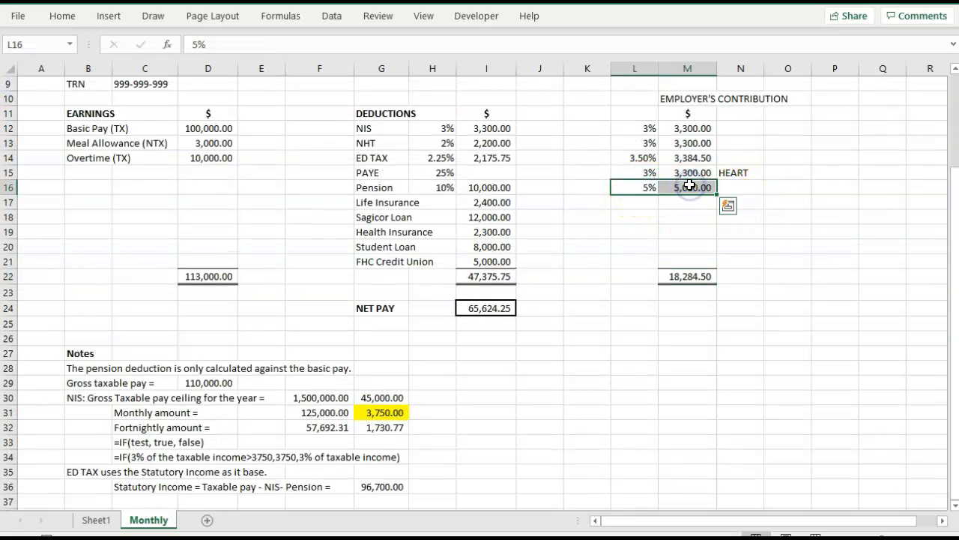
key("Delete")
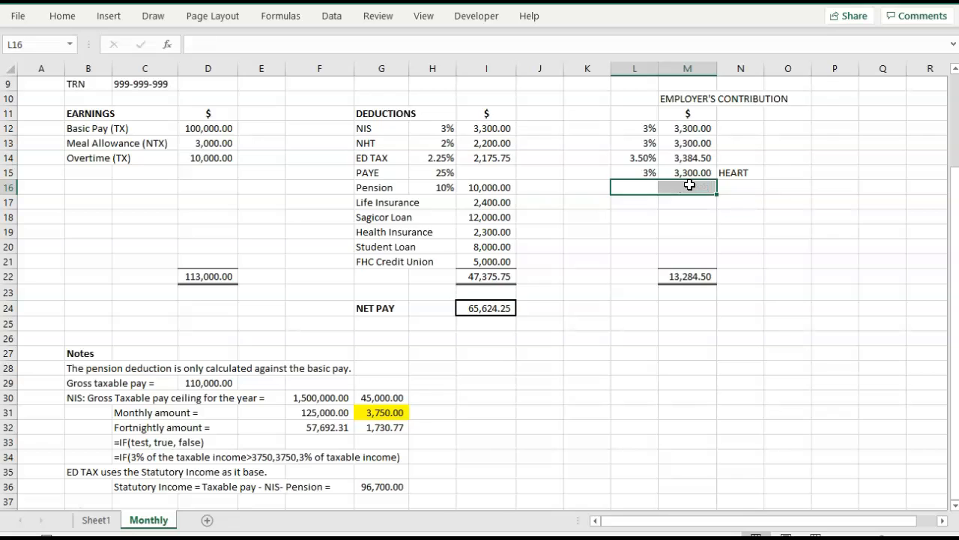
Enter the employer's pension rate of 5% in L24, below the employer's contribution total.
left_click(643, 306)
type("5%")
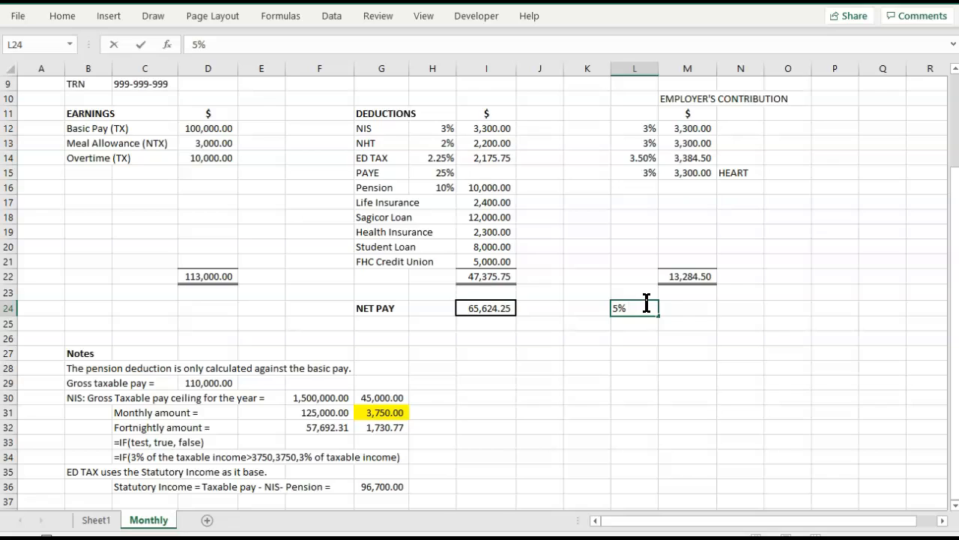
key("Tab")
type("Pen")
key("BackSpace")
key("BackSpace")
key("BackSpace")
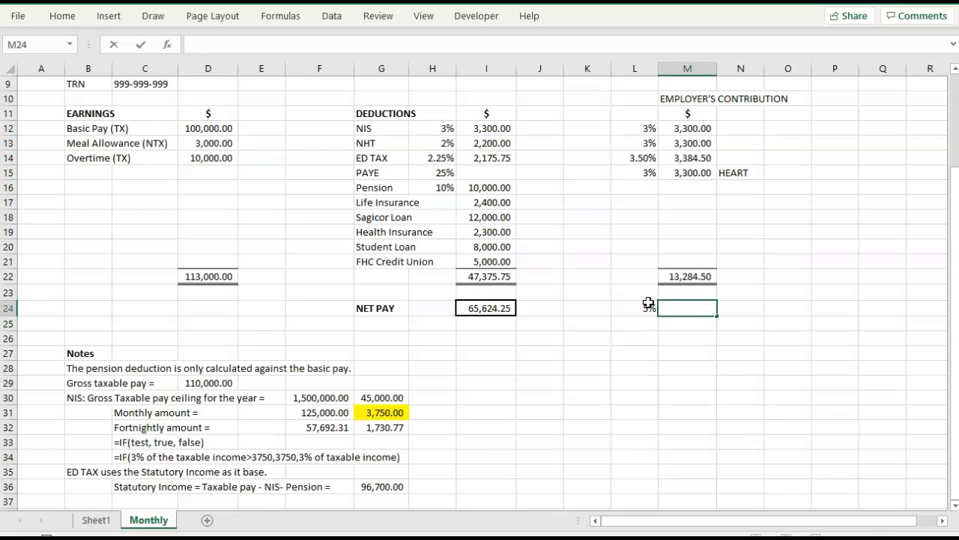
Calculate the employer's pension contribution in M24 as the rate times basic pay, =L24*D12.
type("=")
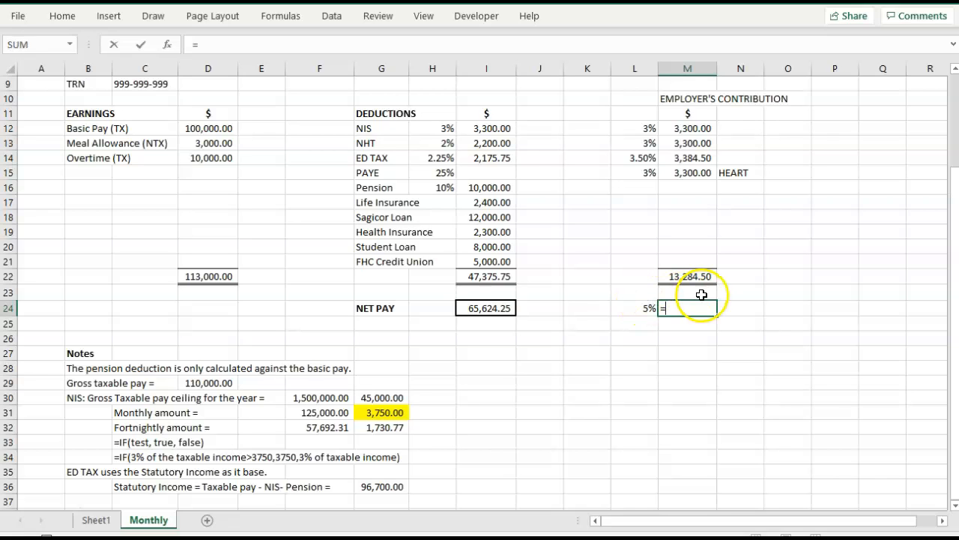
left_click(636, 308)
type("*")
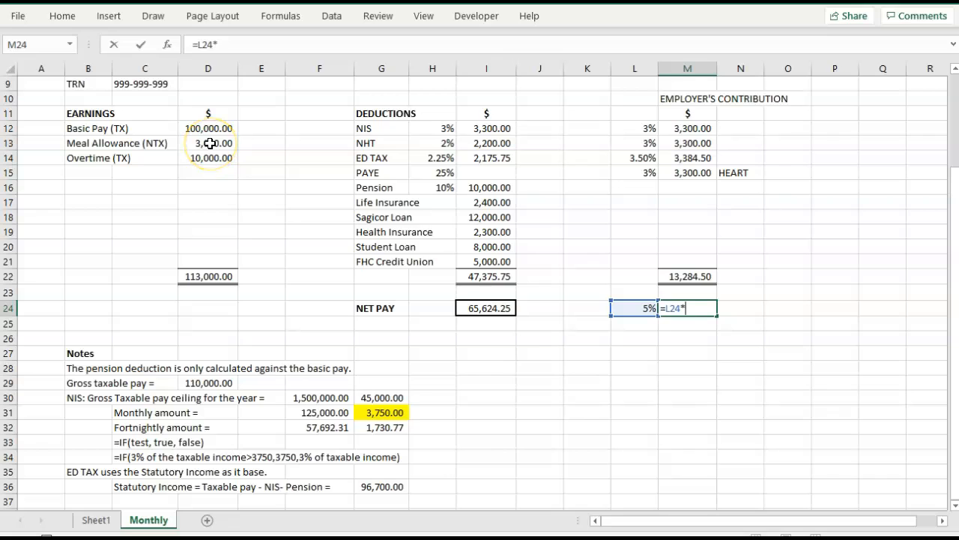
left_click(210, 128)
key("Tab")
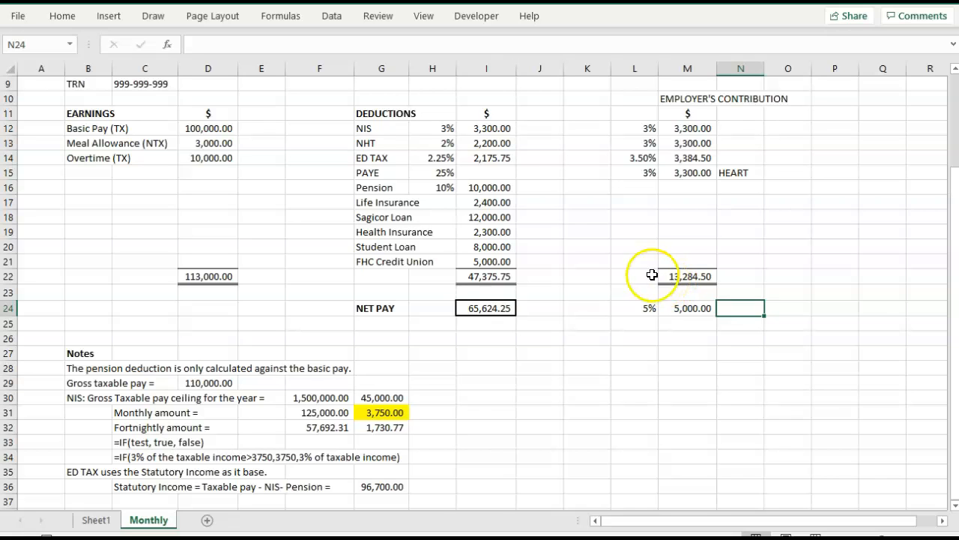
left_click(367, 171)
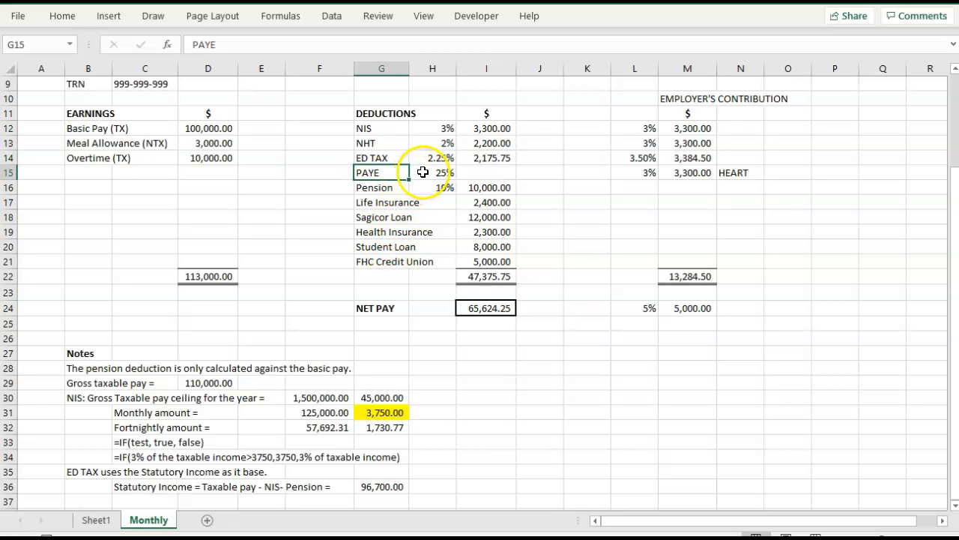
left_click(422, 172)
Add the note "PAYE uses the Statutory Income as its base along the tax free pay" in B37.
scroll(433, 268, "down", 1)
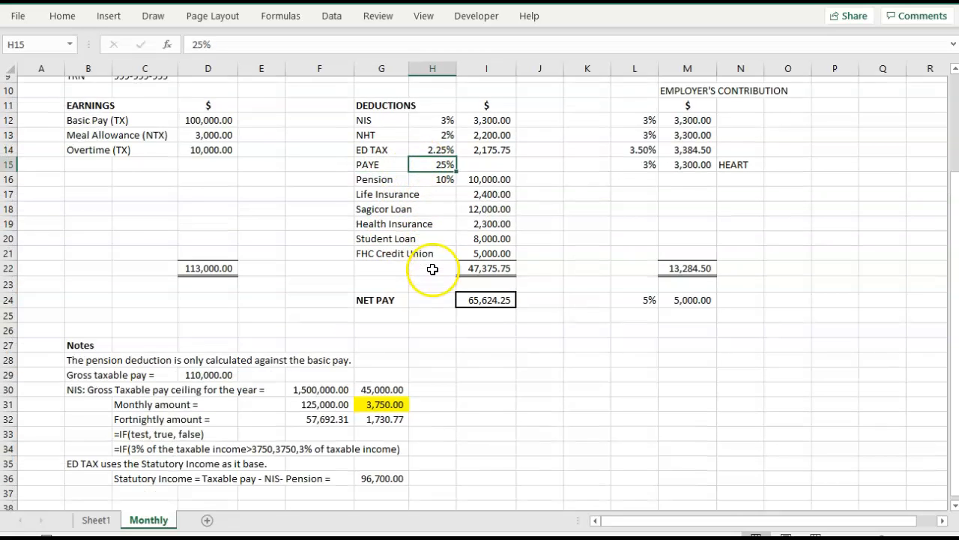
scroll(433, 268, "down", 1)
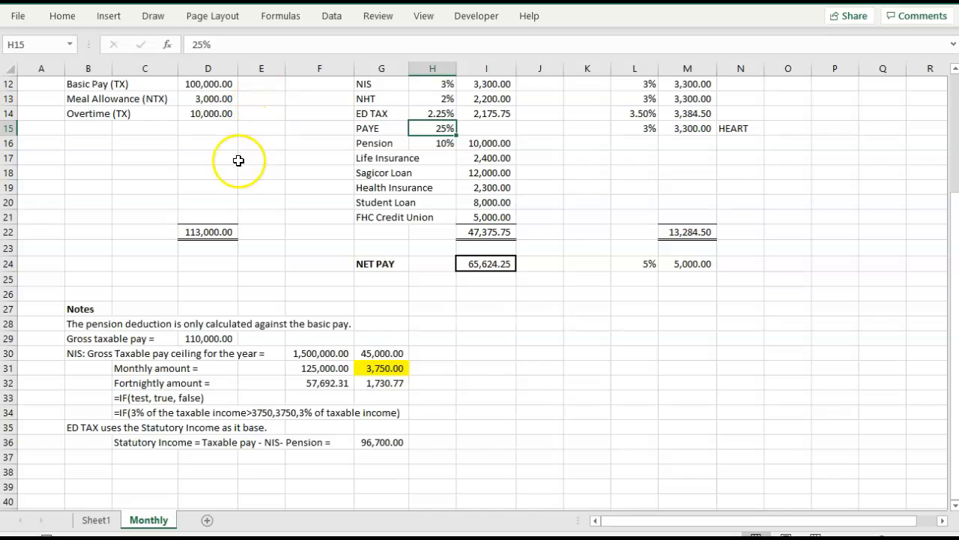
left_click(79, 458)
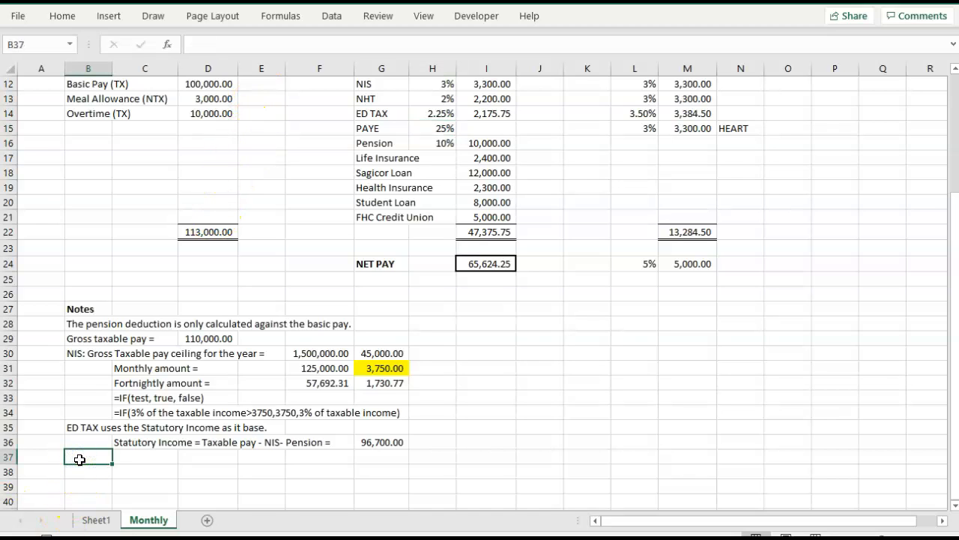
type("PYE")
key("BackSpace")
key("BackSpace")
type("AYE uses the ")
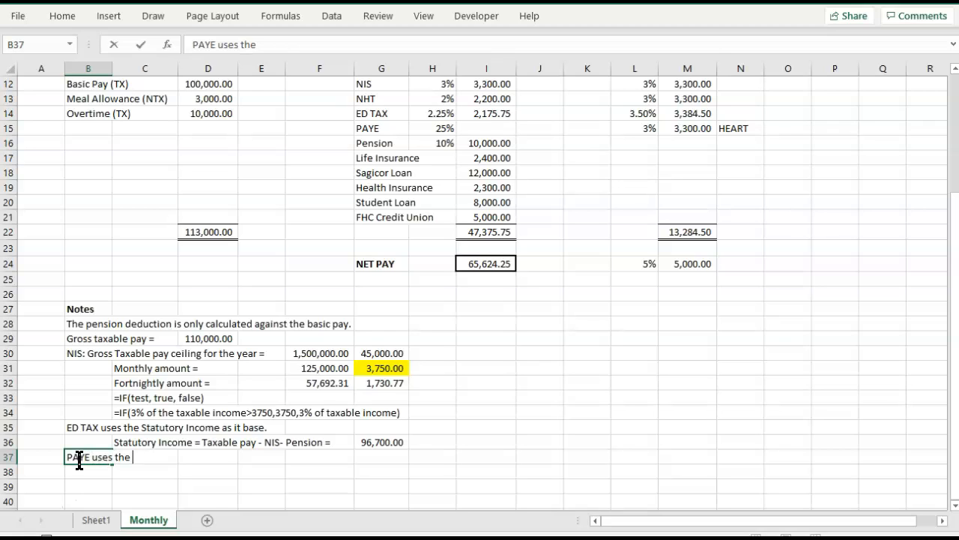
type("Statutrory ai")
key("BackSpace")
type("Inc")
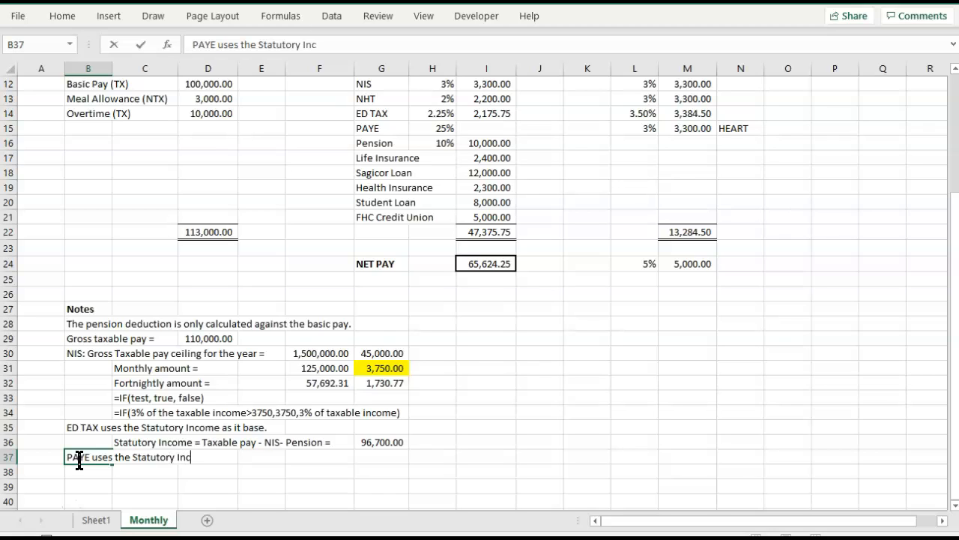
type("ome as its base al")
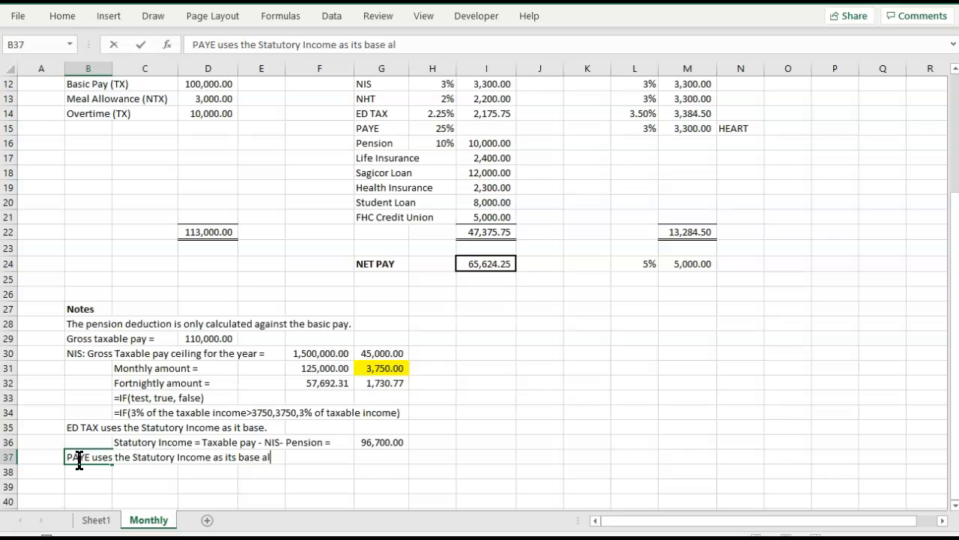
type("ong the")
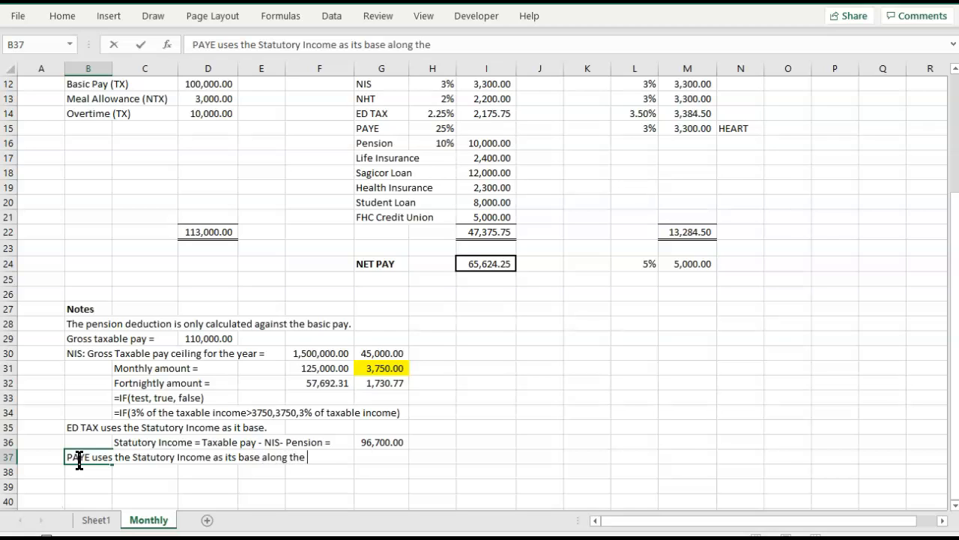
type(" tax free pay")
key("Tab")
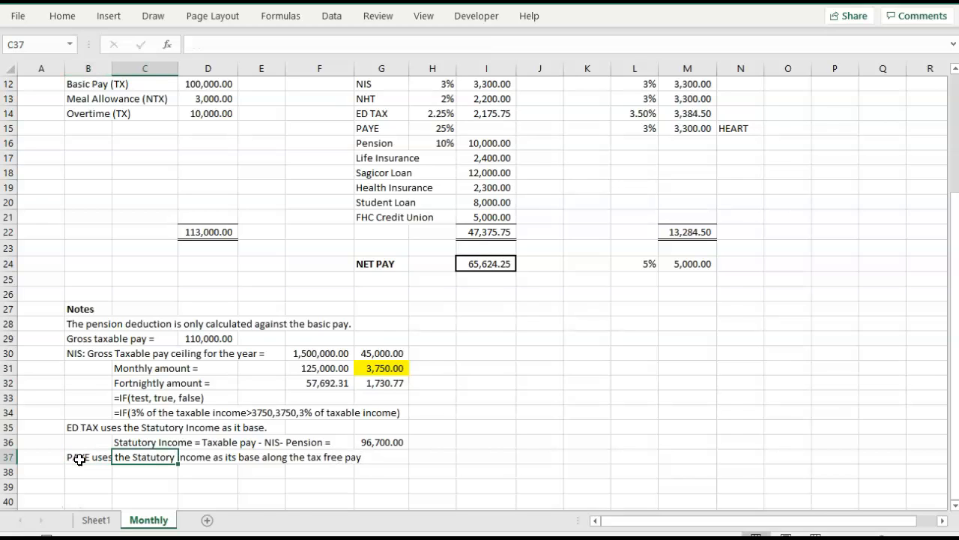
Label C38 "Tax free pay =" beneath the PAYE note.
left_click(129, 471)
type("Tax free pay")
key("BackSpace")
key("BackSpace")
type("ay")
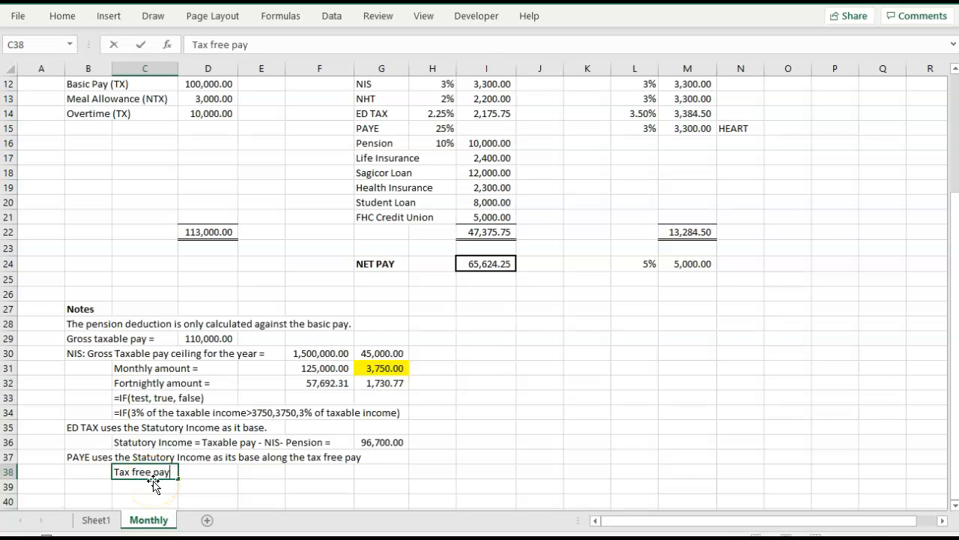
type(" =")
key("Tab")
key("Tab")
Enter the tax-free pay amount 1500096 in E38.
type("1500096")
key("Tab")
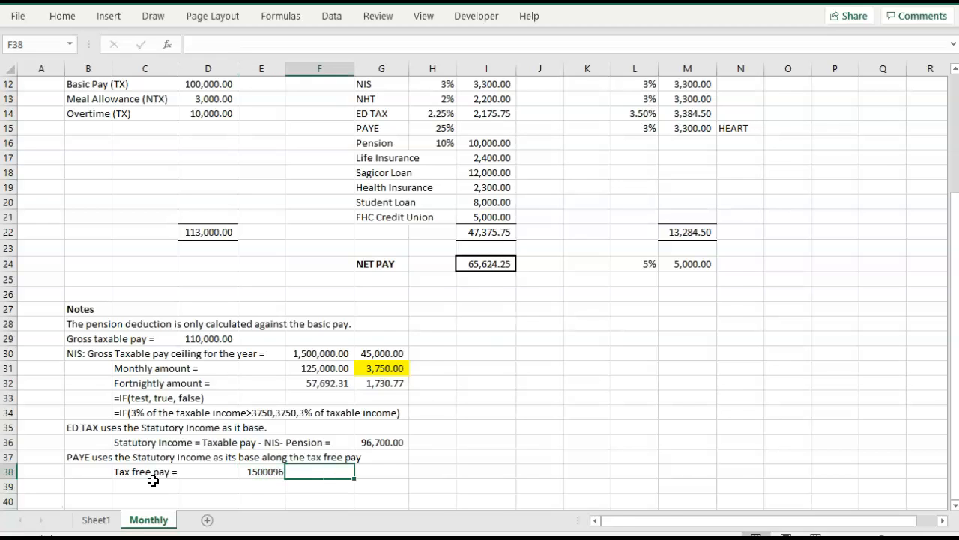
Format the tax-free pay amount in E38 in comma style with no decimal places.
left_click(259, 471)
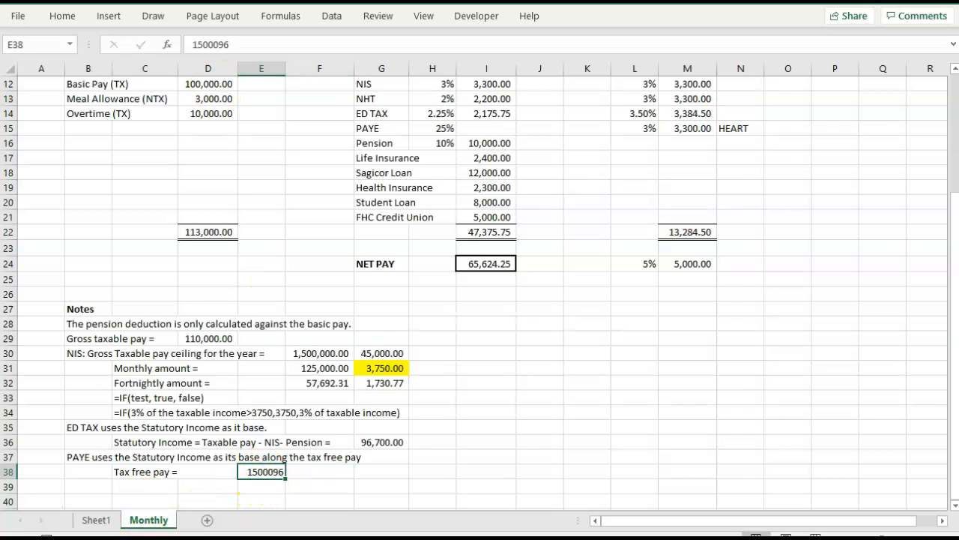
left_click(65, 14)
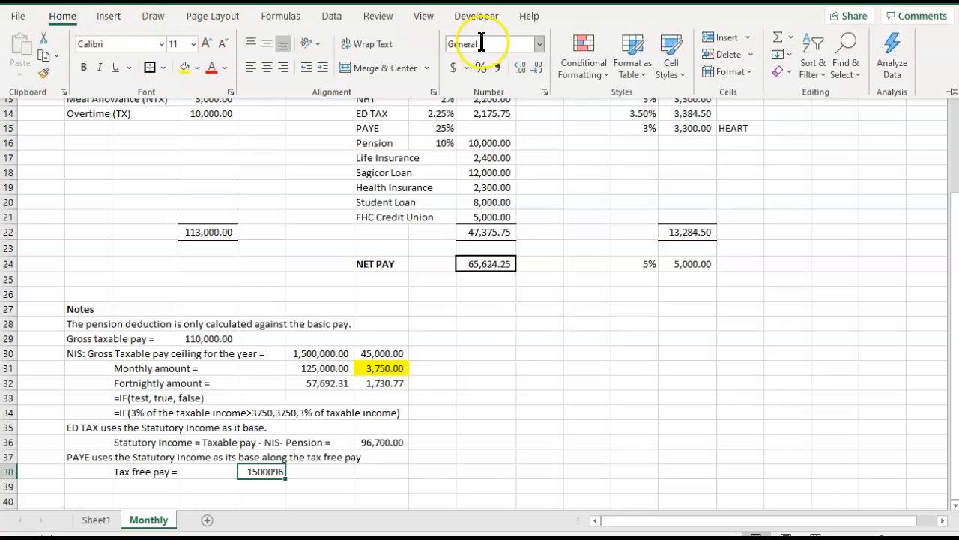
left_click(500, 67)
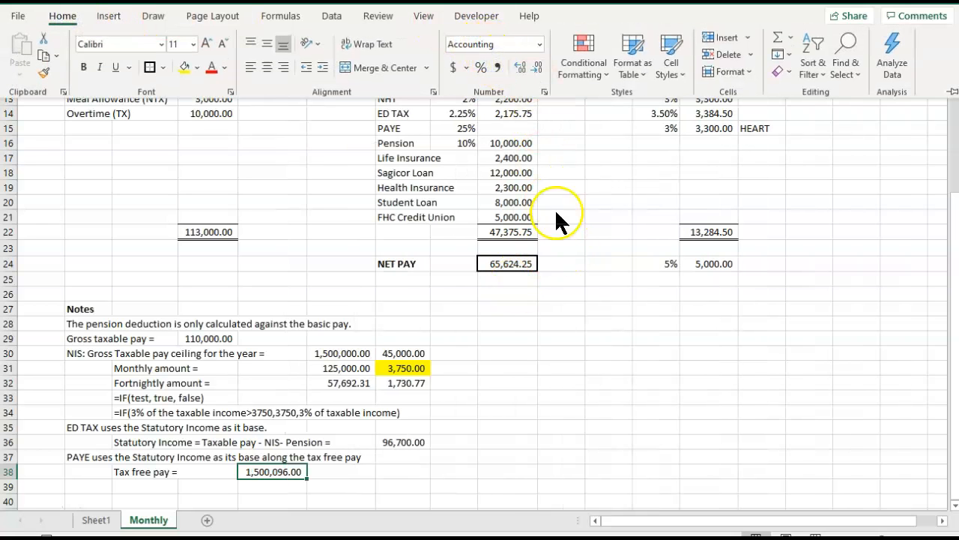
left_click(537, 67)
left_click(537, 68)
left_click(378, 428)
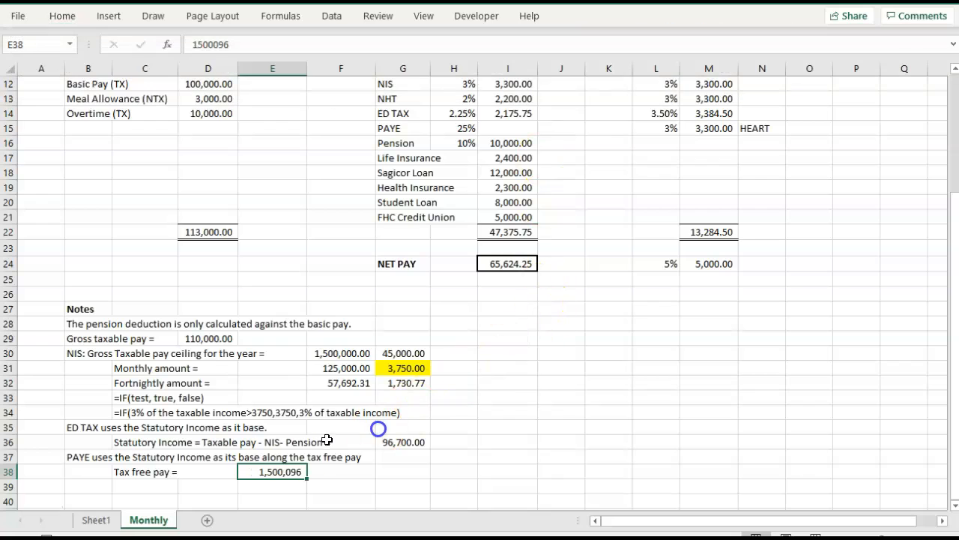
Change the label in C38 to "Tax free annual pay".
left_click(146, 486)
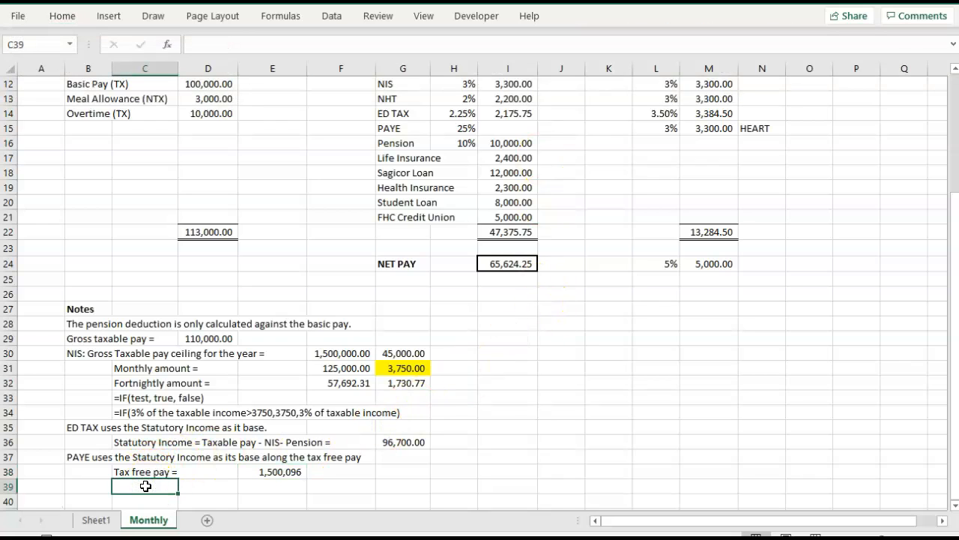
left_click(131, 472)
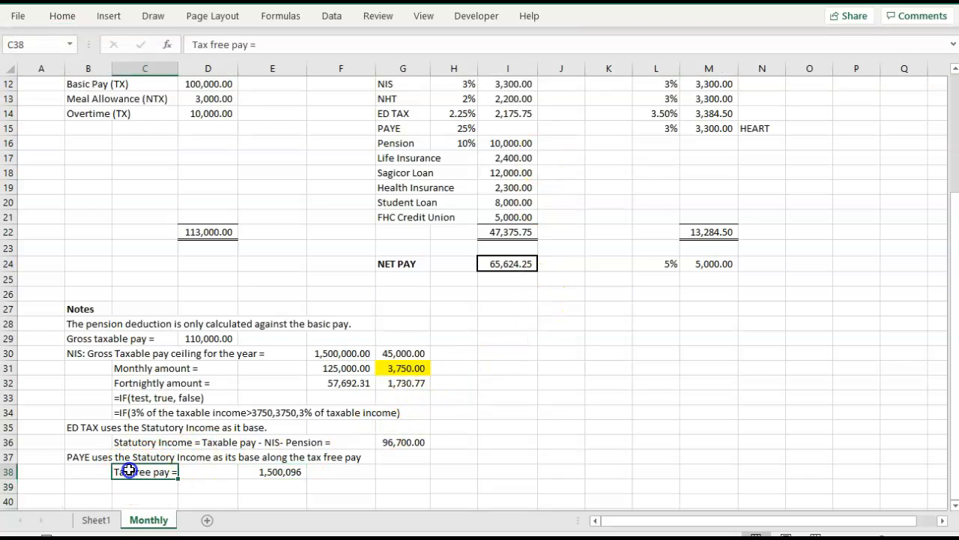
left_click(267, 45)
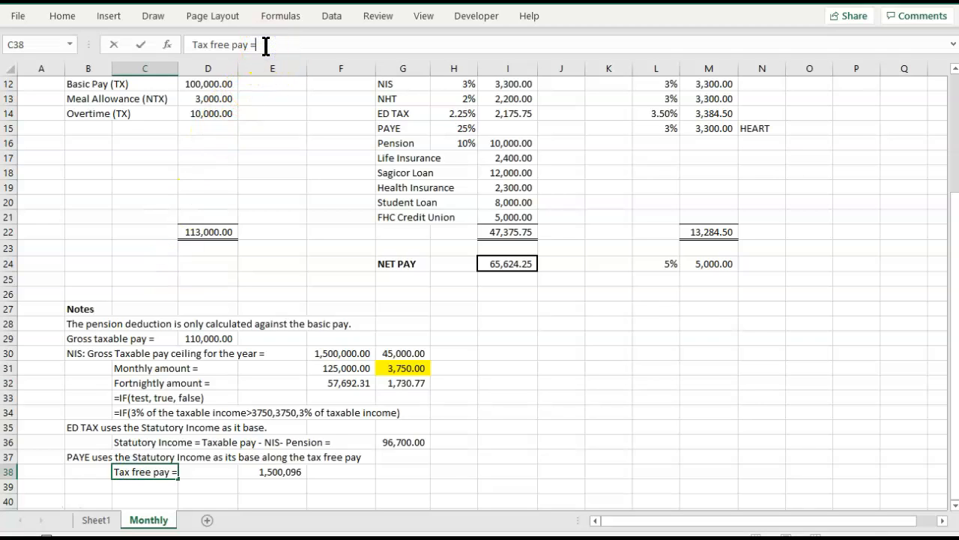
key("BackSpace")
key("BackSpace")
type("annual pay")
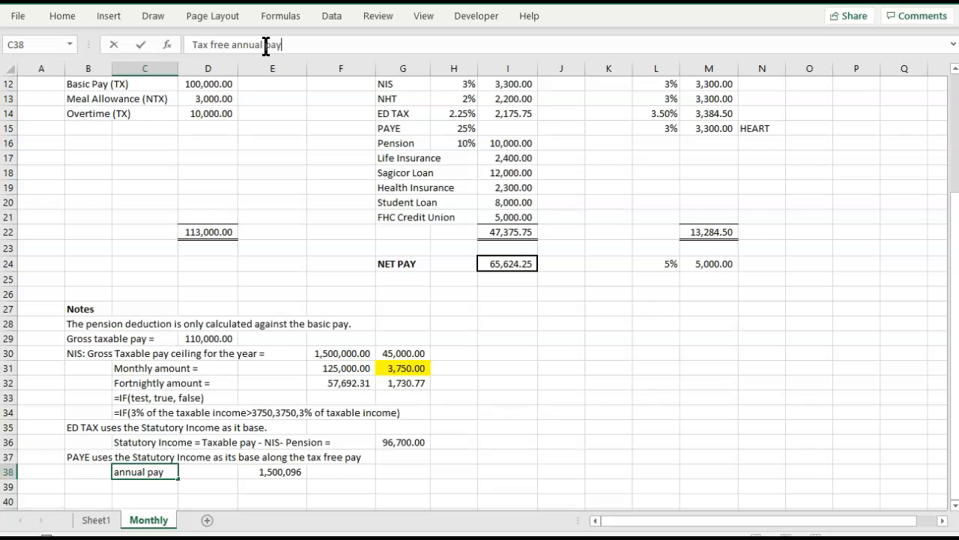
key("Tab")
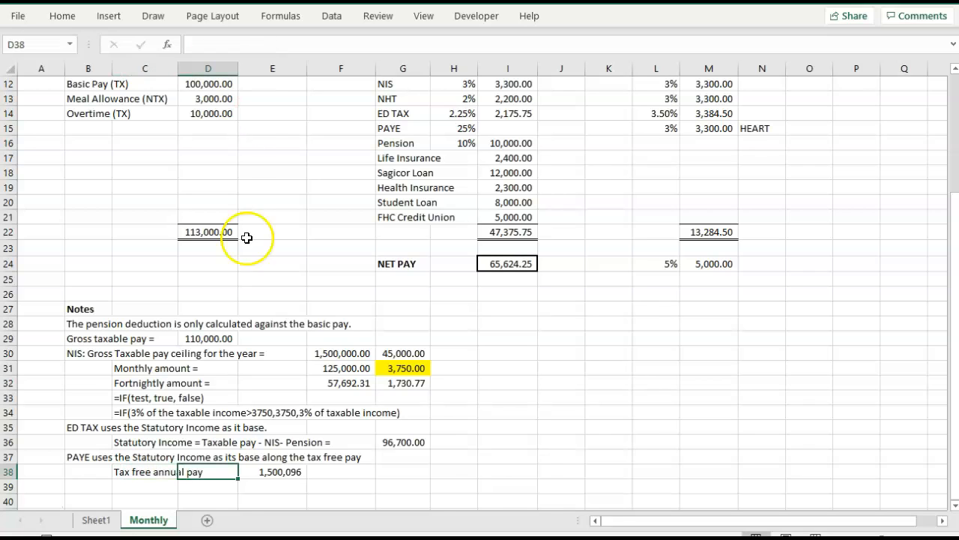
Label C39 "Monthly amount =" and C40 "Fortnightly amount =" beneath the tax free annual pay label.
left_click(132, 487)
type("MOnthly")
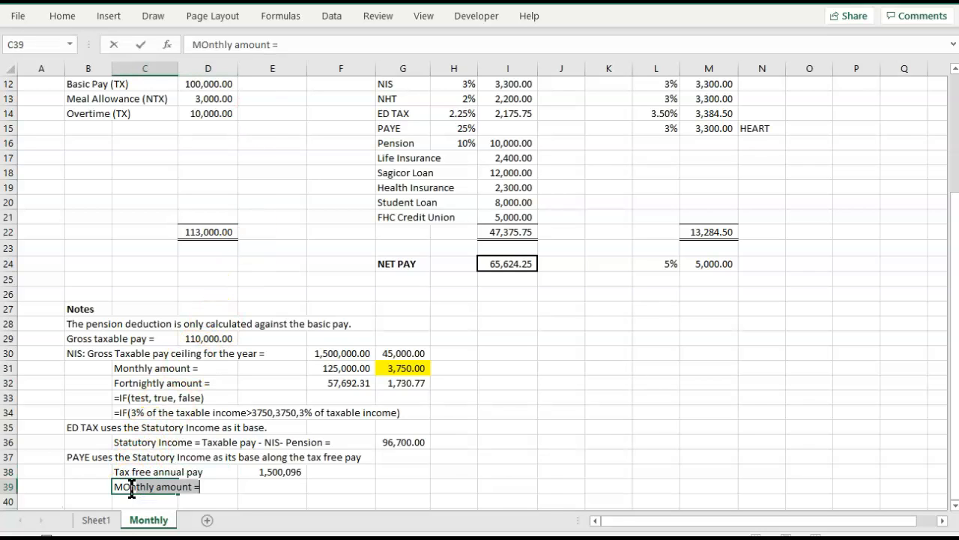
key("BackSpace")
key("BackSpace")
key("BackSpace")
type("o")
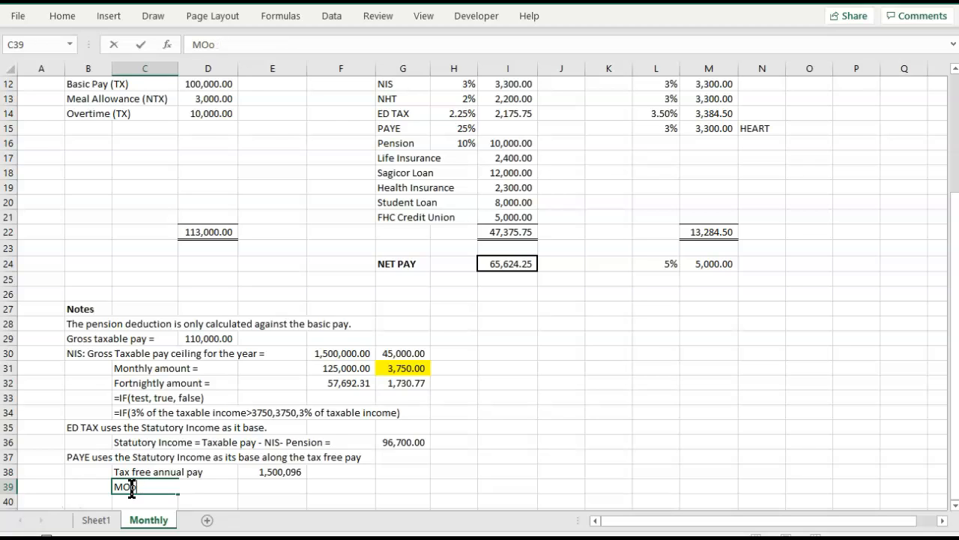
type("nnthly amount =")
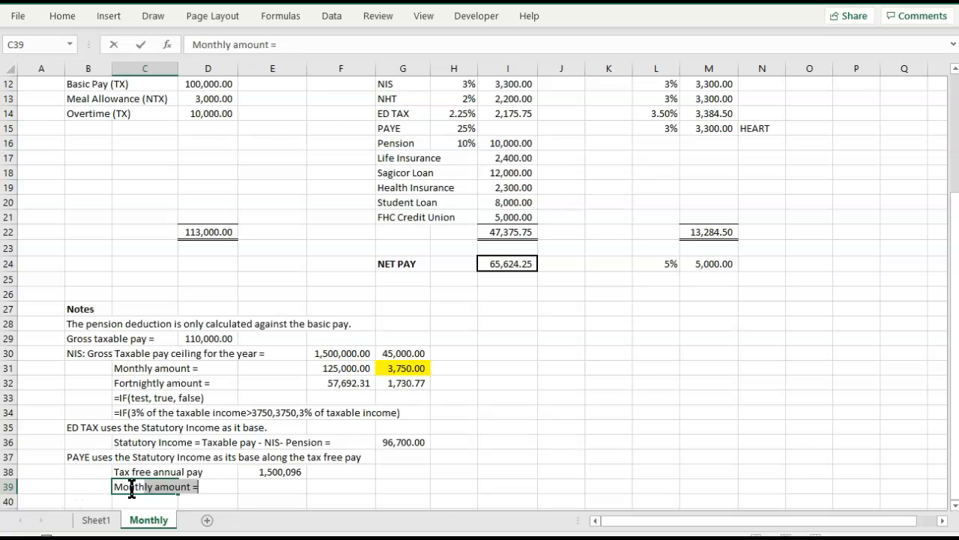
key("Tab")
left_click(132, 488)
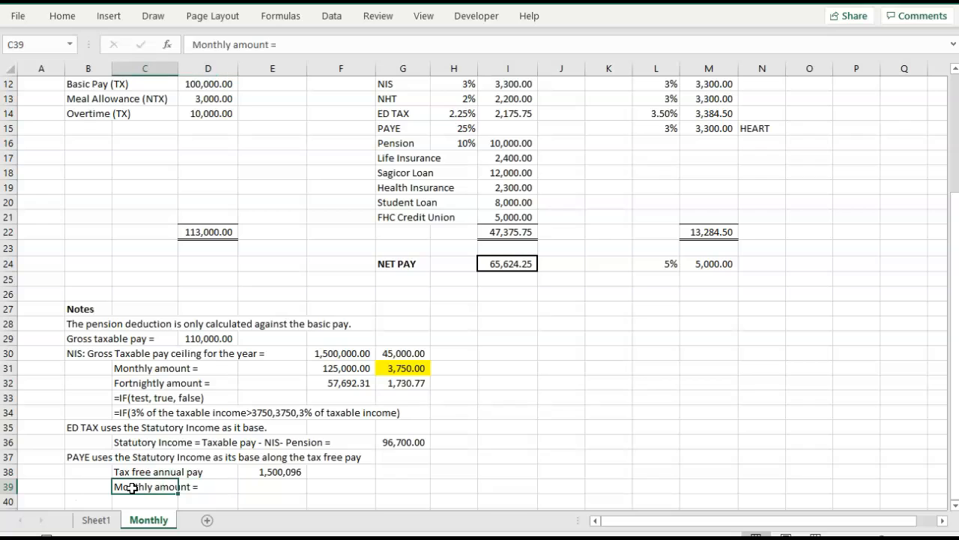
key("Return")
type("Fo")
key("Tab")
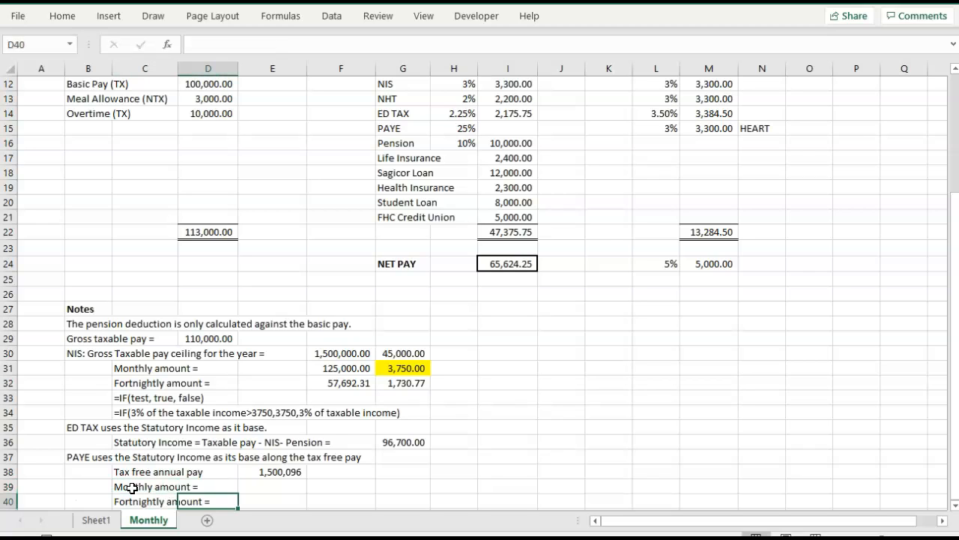
Calculate the monthly tax-free amount in E39 by dividing the annual amount by 12 with =E38/12.
left_click(260, 490)
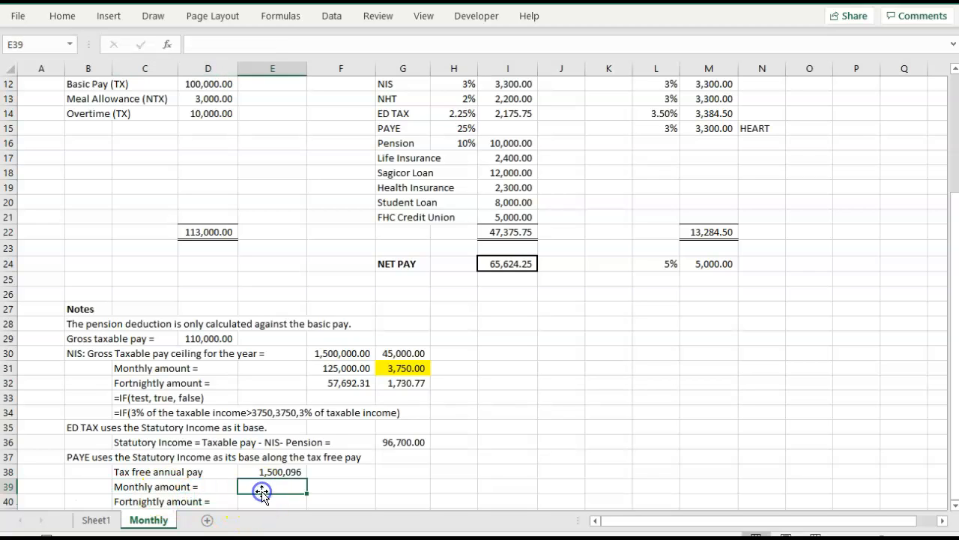
type("=")
key("Up")
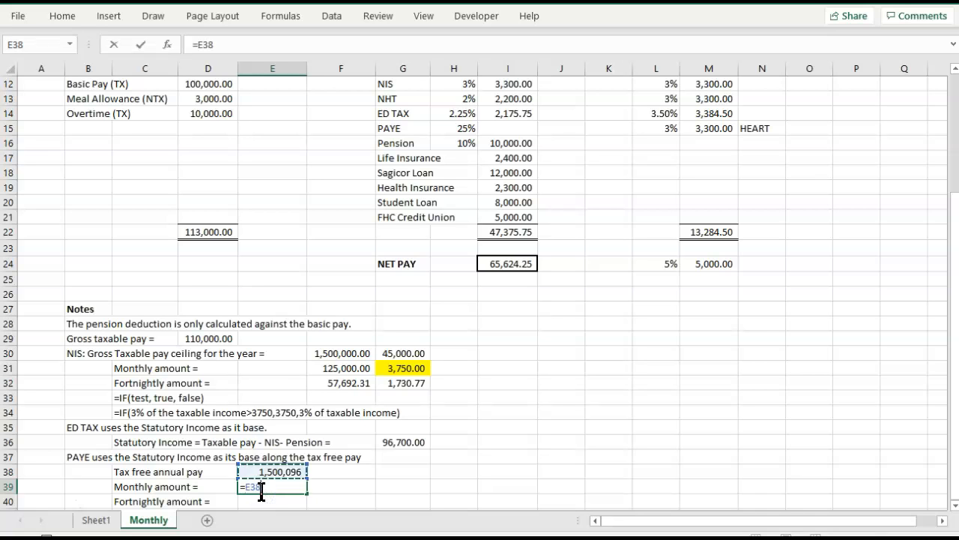
type("/12")
key("Tab")
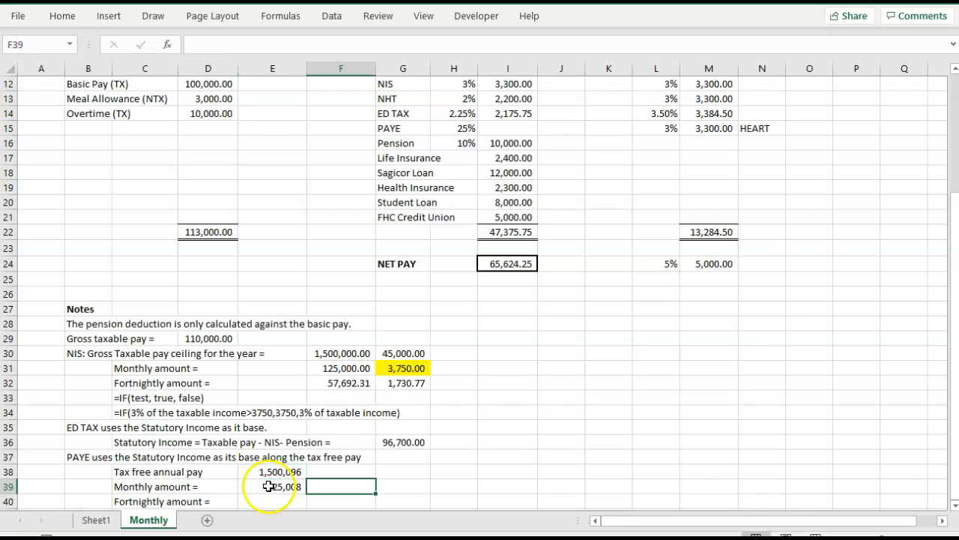
Calculate the fortnightly tax-free amount in E40 by dividing the annual amount by 26 with =E38/26.
scroll(270, 485, "down", 2)
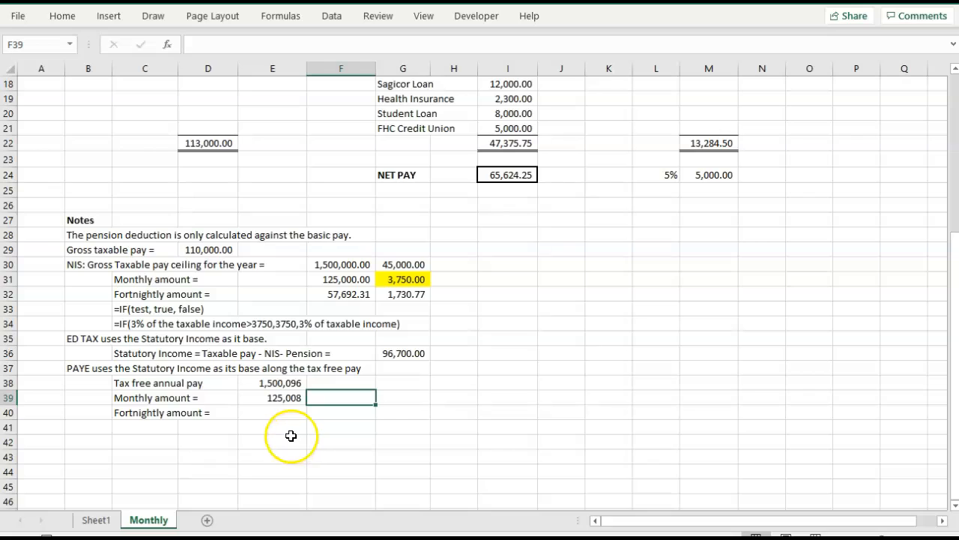
double_click(284, 415)
type("=")
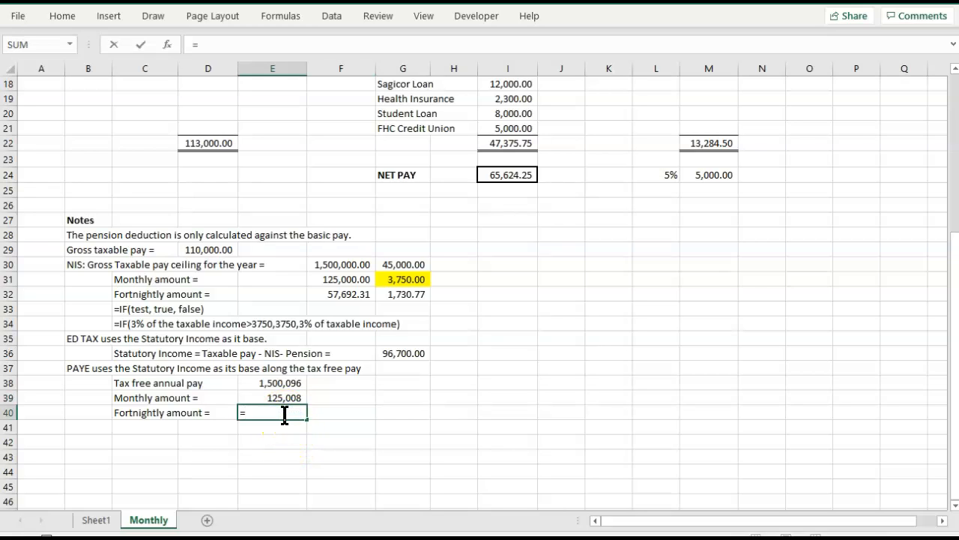
key("Up")
key("Up")
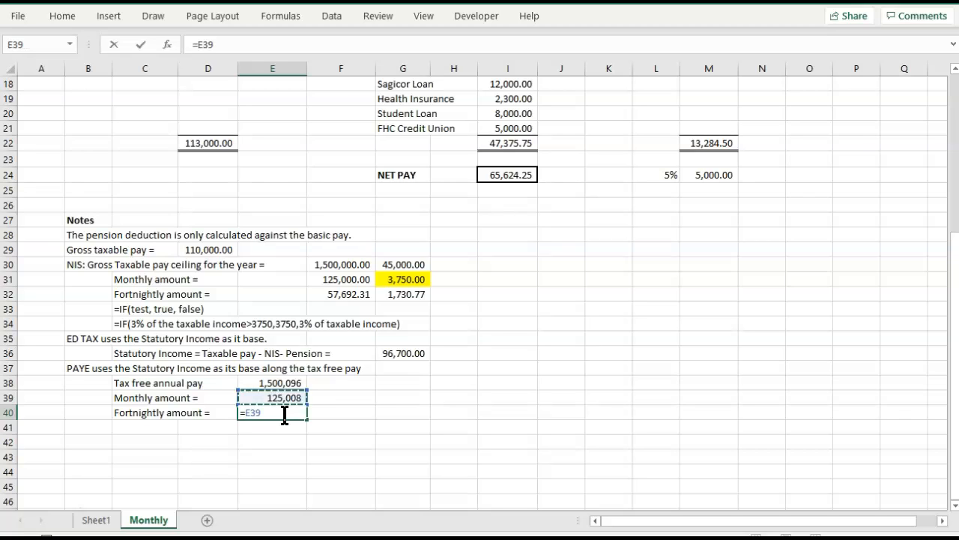
type("=")
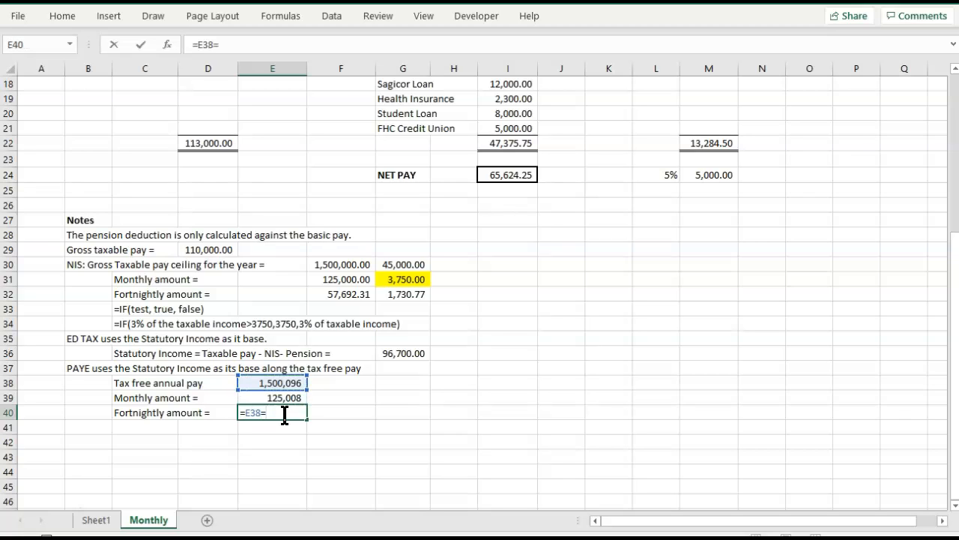
key("BackSpace")
type("/26")
key("Tab")
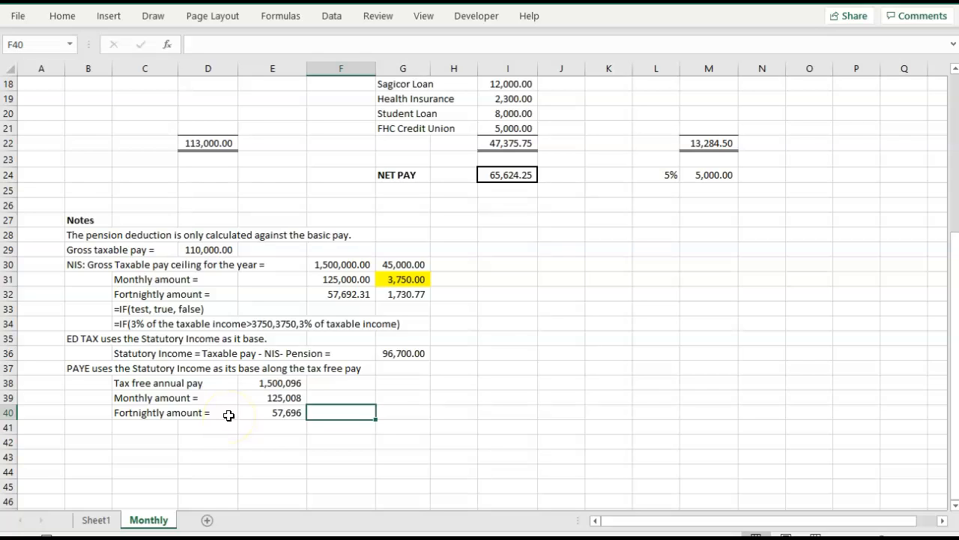
Begin a PAYE formula note in C41, entered as text starting with "=IF(".
left_click(124, 429)
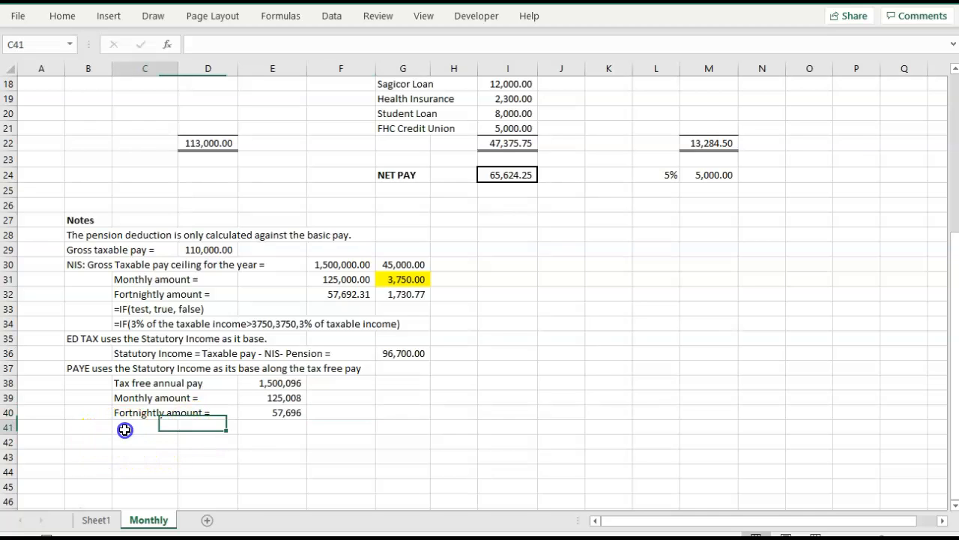
type("'")
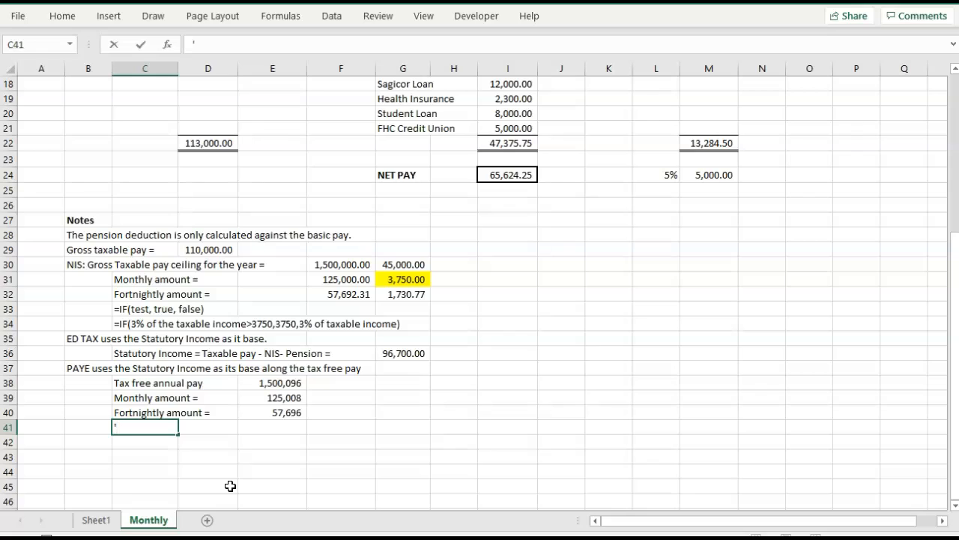
type("=IF(")
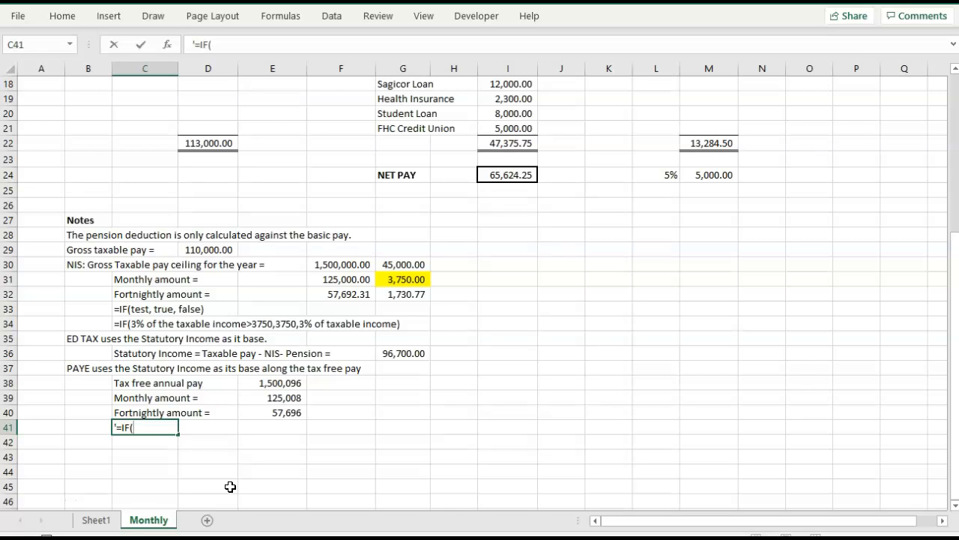
Discard the unfinished formula note in C41 and review the PAYE rate in H15 and the PAYE note in B37.
key("Escape")
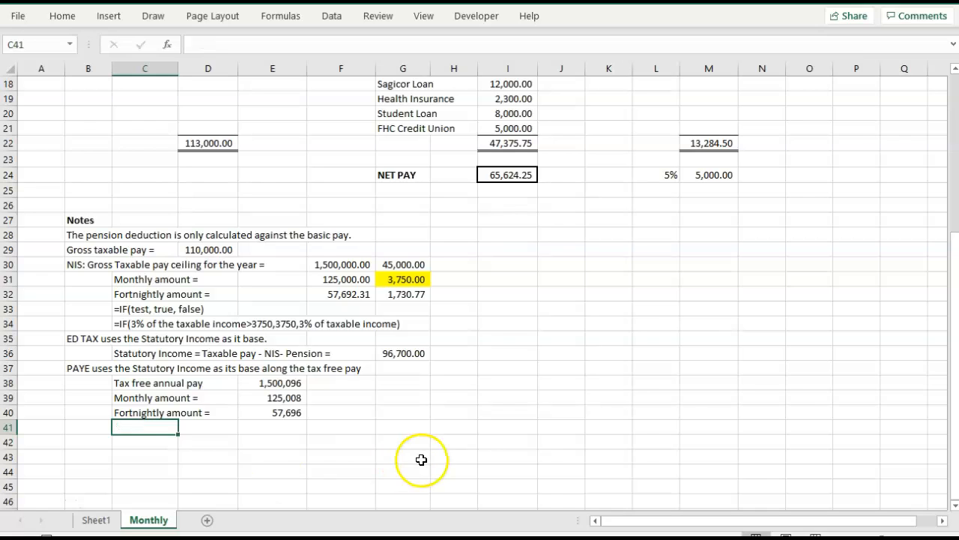
left_click(107, 445)
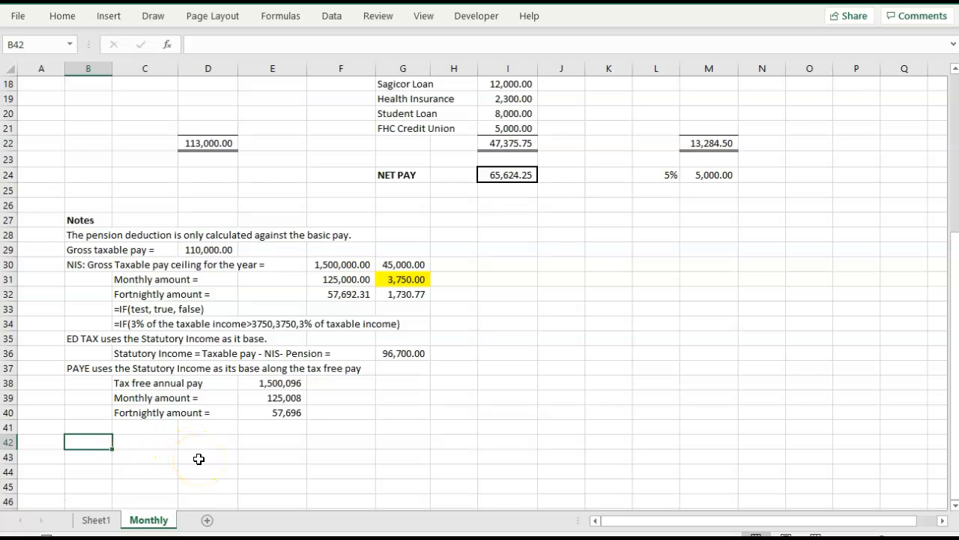
scroll(437, 454, "up", 2)
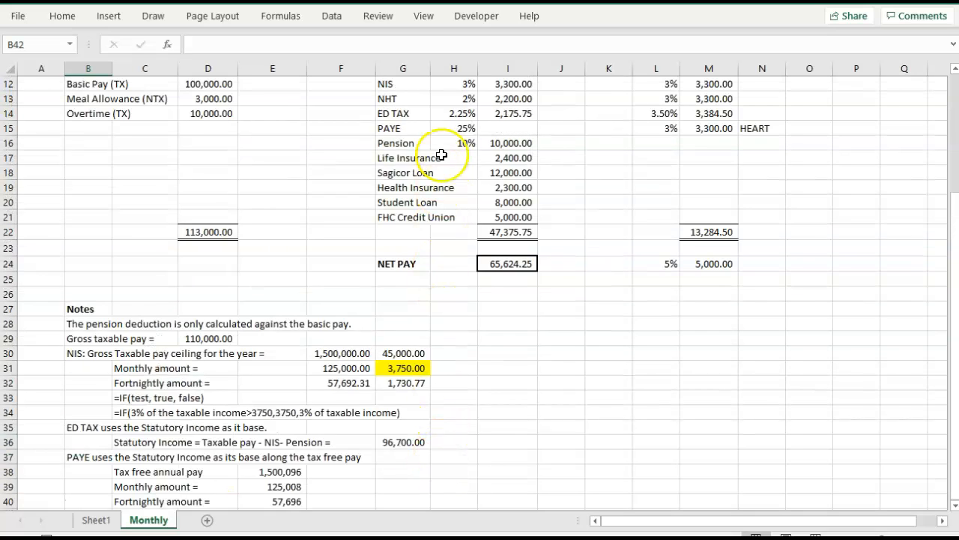
left_click(447, 128)
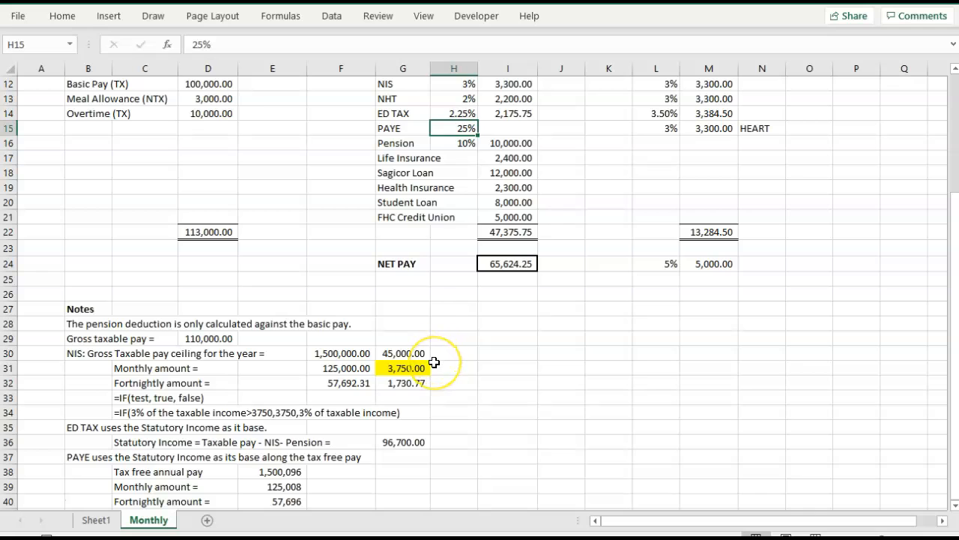
scroll(432, 359, "down", 1)
scroll(434, 362, "down", 1)
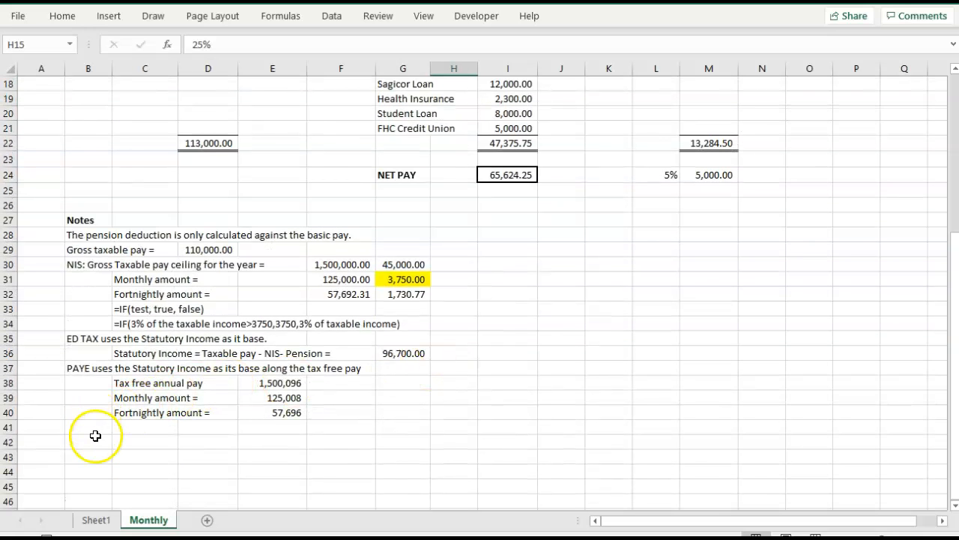
left_click(95, 437)
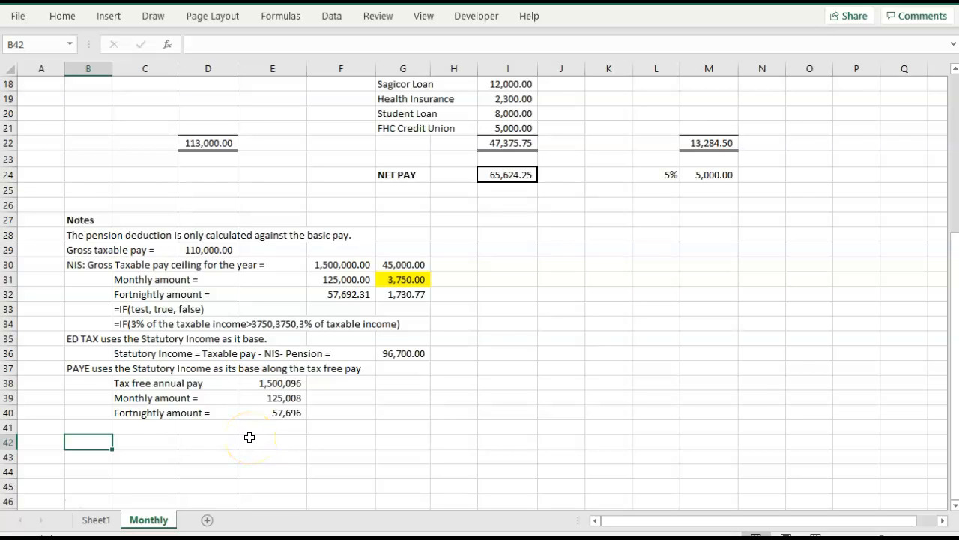
key("Up")
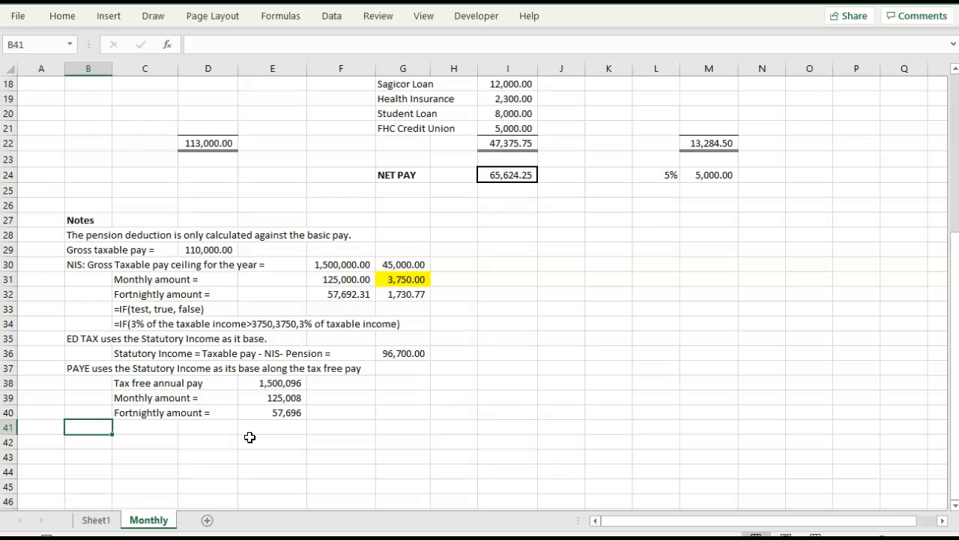
left_click(80, 368)
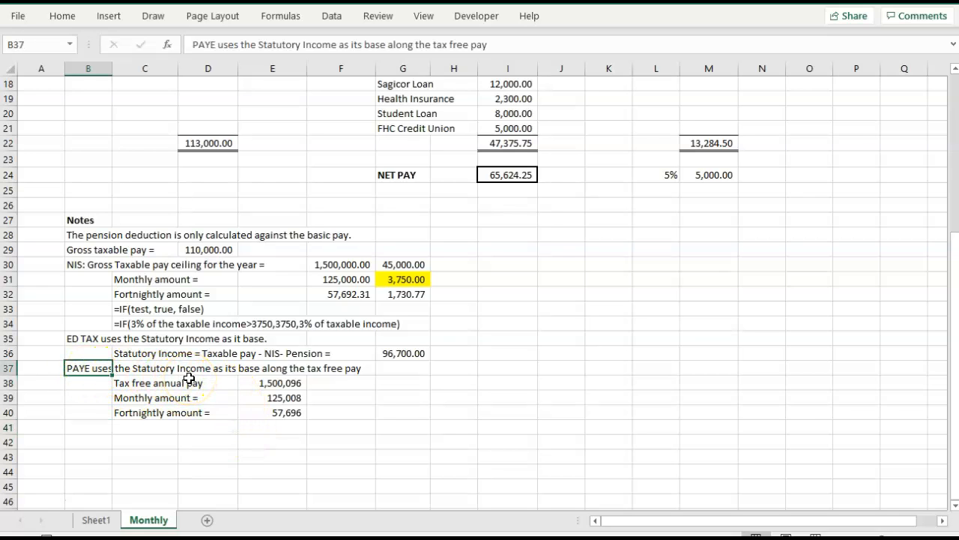
Enter the heading "The base to calculate the PAYE :" in C42, below the tax-free amounts.
left_click(136, 443)
type(",")
left_click(136, 443)
type("Tha")
key("BackSpace")
key("BackSpace")
key("BackSpace")
key("BackSpace")
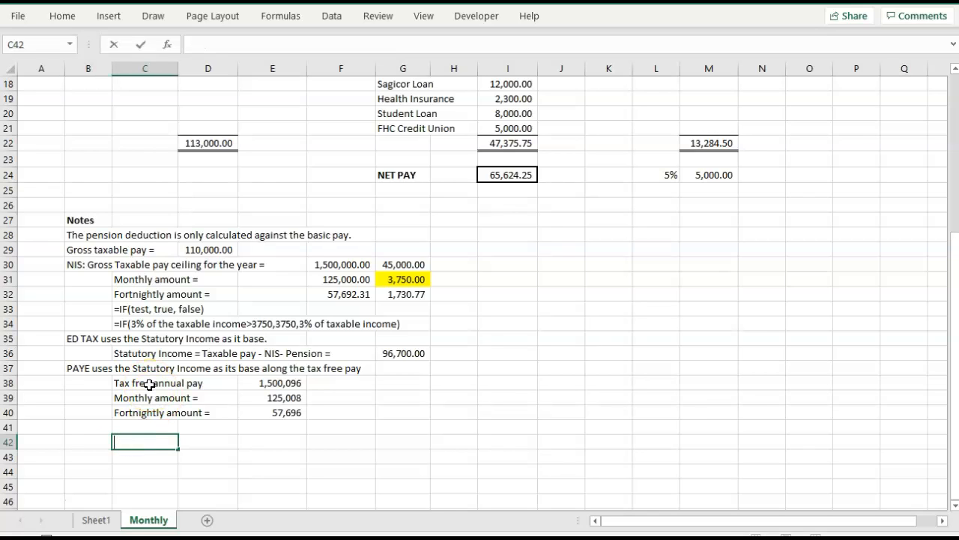
type("The base to")
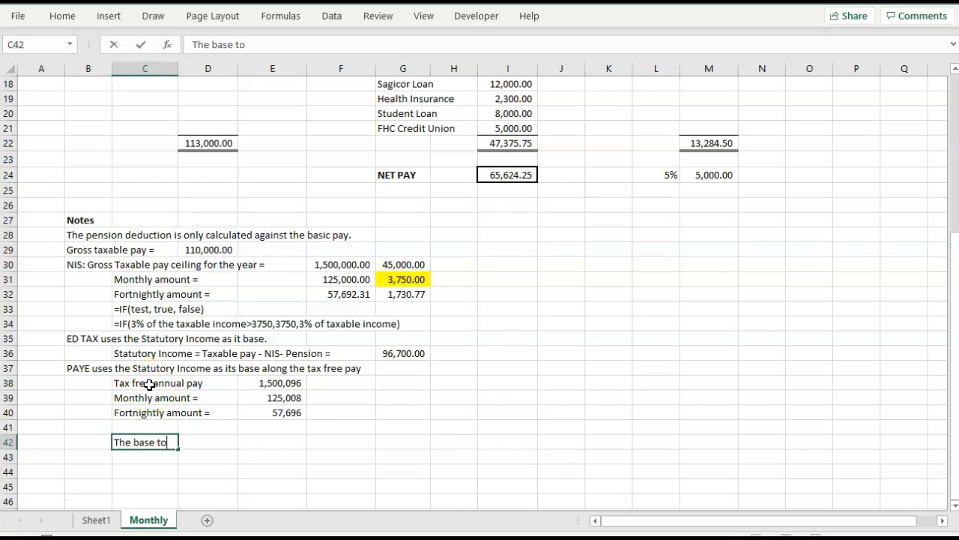
type(" calculat")
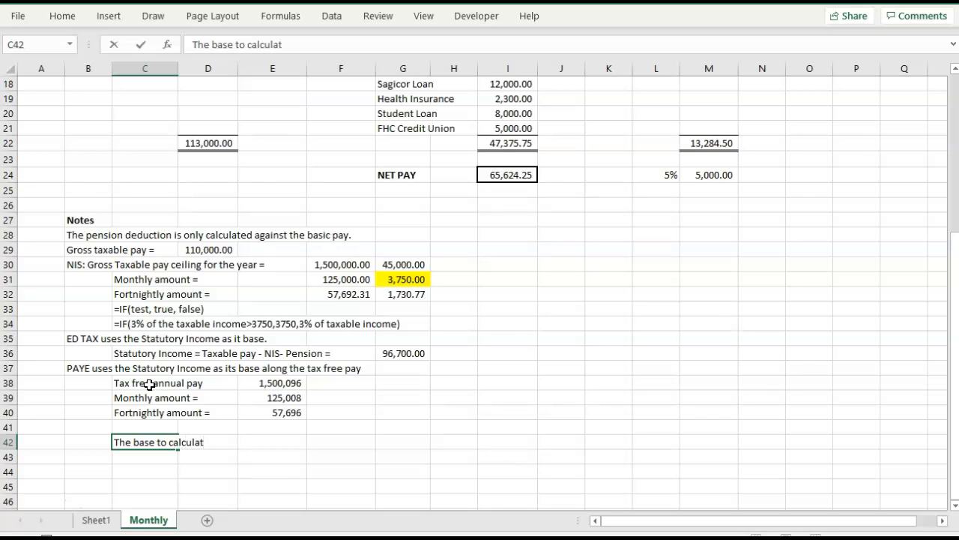
type("e the PAYE :")
key("Tab")
Label C44 "Statutory Income" and C45 "less Tax free pay" beneath the PAYE base heading.
key("Down")
key("Down")
key("Left")
type("Sa")
key("BackSpace")
type("a")
key("BackSpace")
type("tatuto")
key("BackSpace")
type("tory Income")
key("Return")
type("less ")
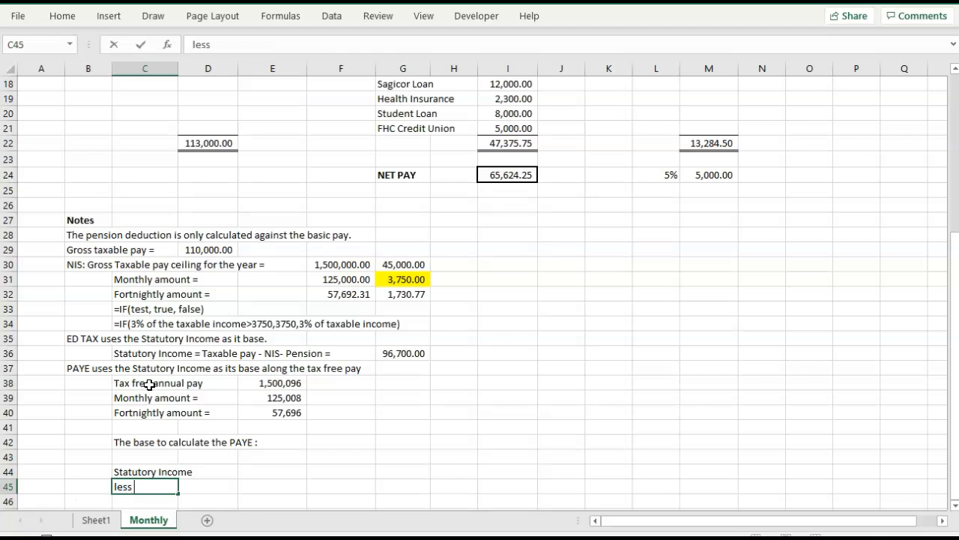
type("Tax free pay")
key("Up")
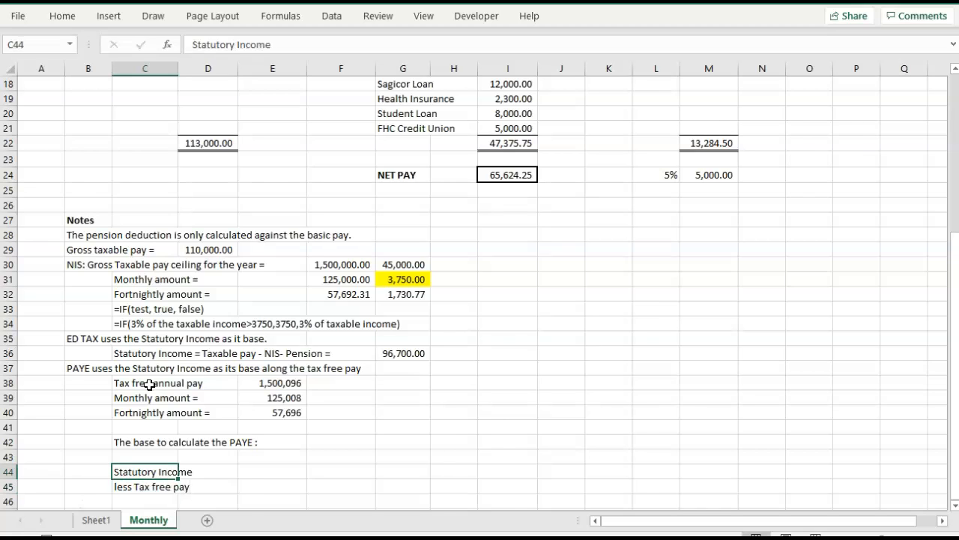
Link E44 to the statutory income in G36, and bring the monthly tax-free amount into E45 as a negative with -E39.
key("Right")
key("Right")
type("=")
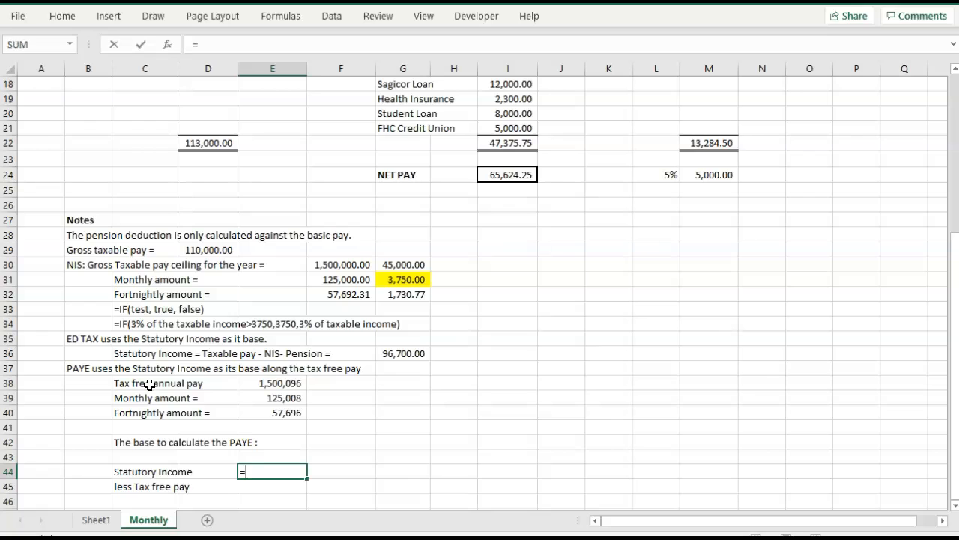
left_click(412, 359)
key("Tab")
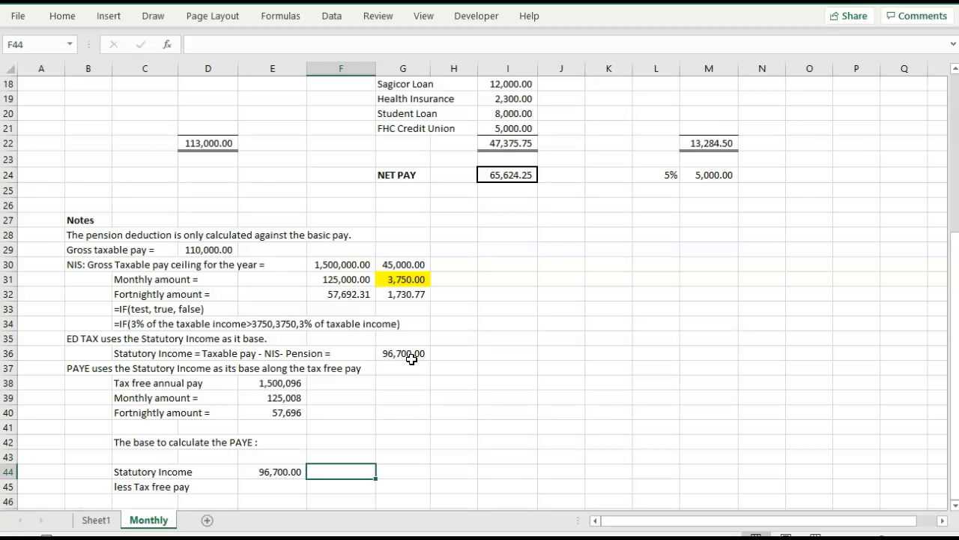
left_click(263, 486)
type("-")
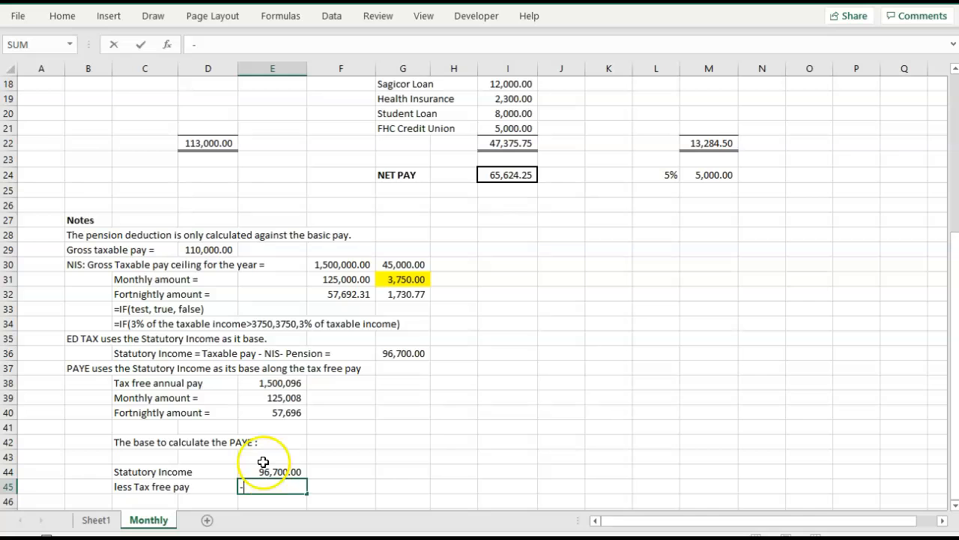
left_click(258, 398)
key("Tab")
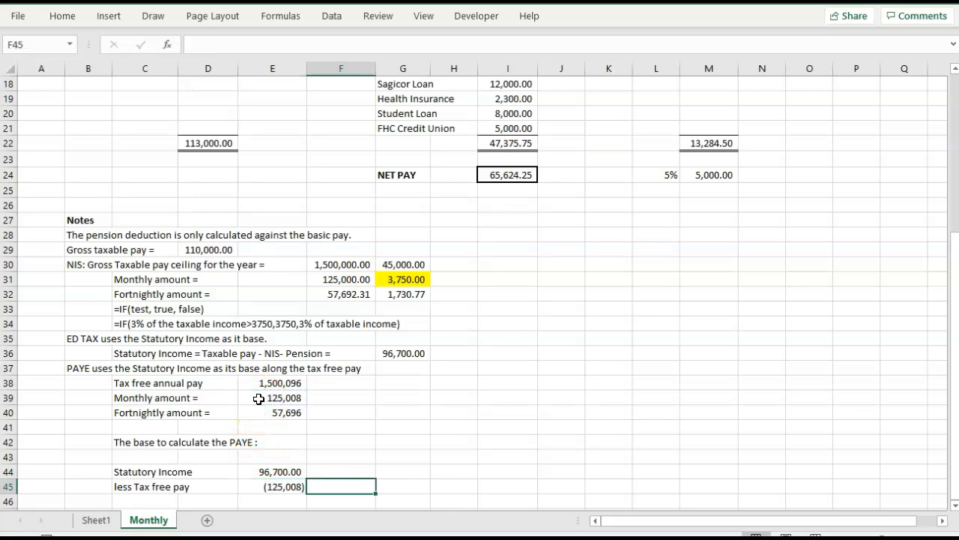
Apply a top and double bottom border to E46 beneath the statutory income and tax free pay amounts.
scroll(258, 398, "down", 1)
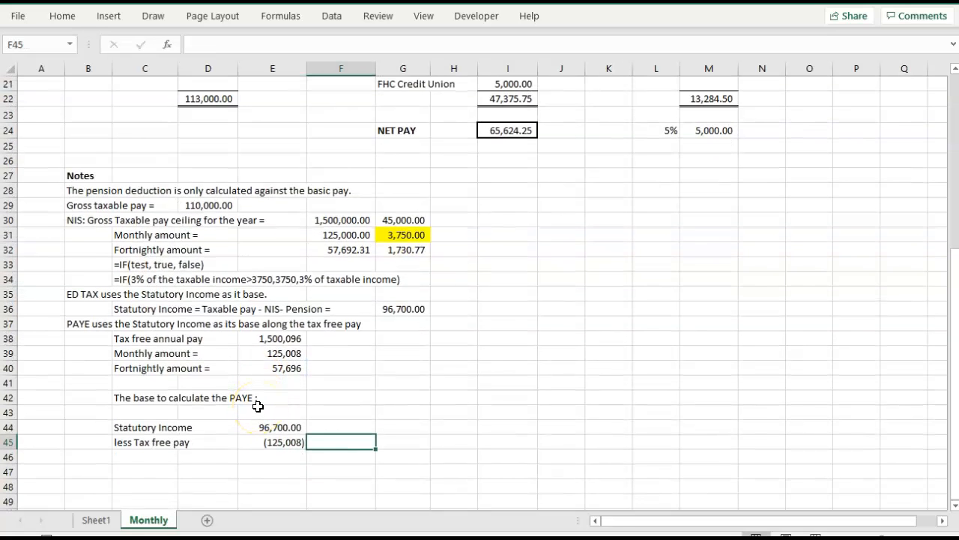
left_click(268, 455)
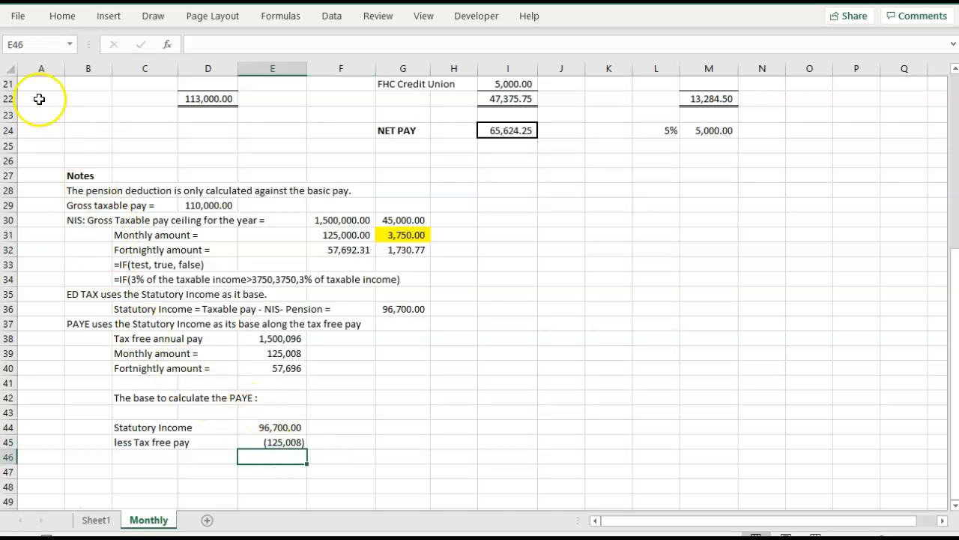
left_click(62, 16)
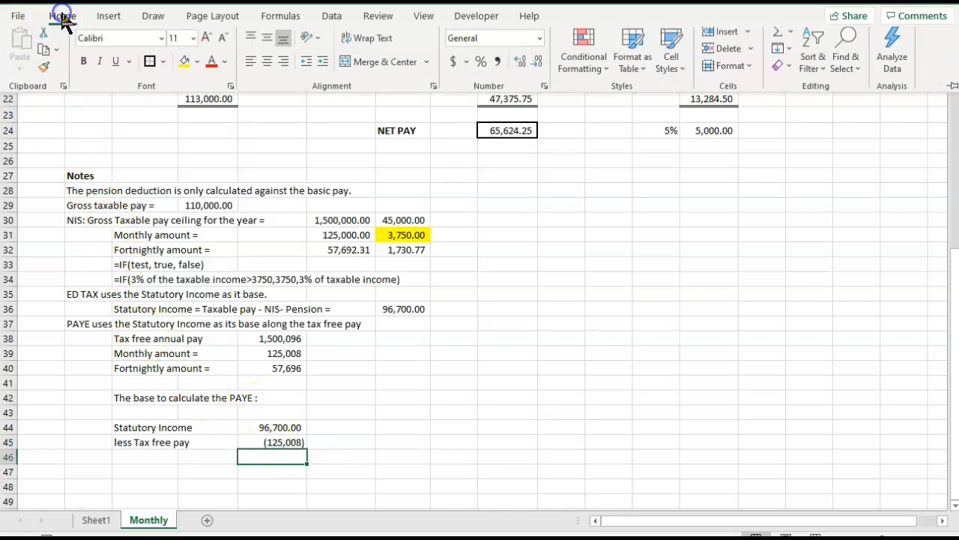
left_click(159, 66)
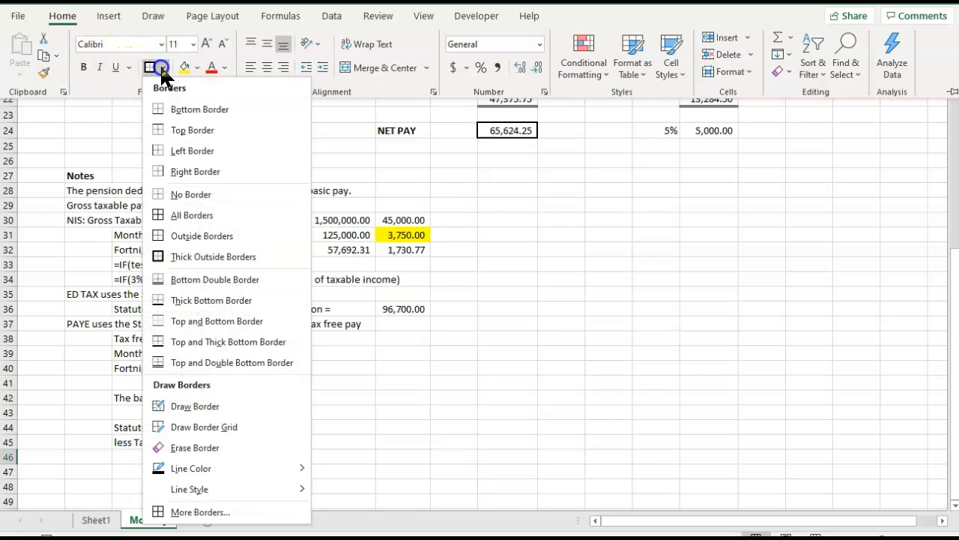
left_click(160, 363)
left_click(411, 396)
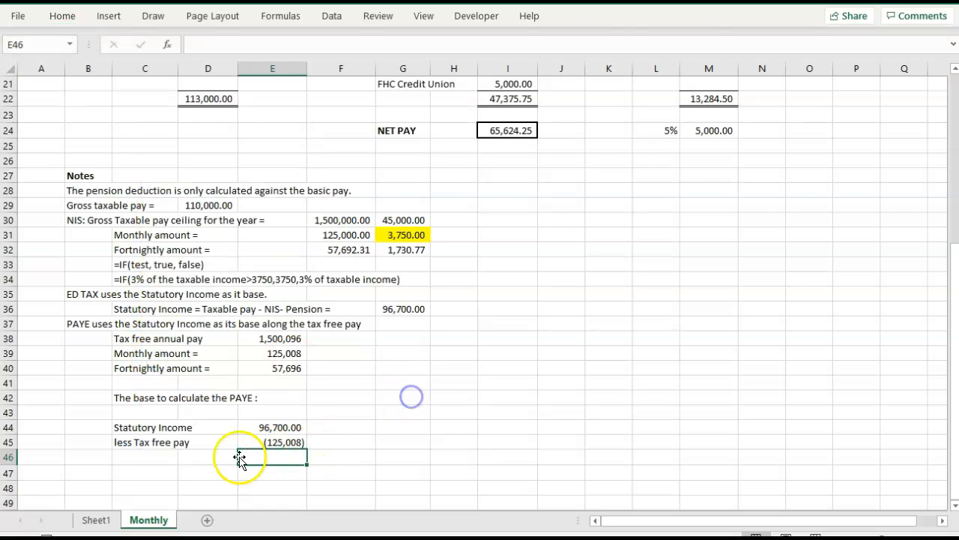
Label C46 "Base for PAYE" and calculate the base in E46 with =E44+E45.
left_click(132, 457)
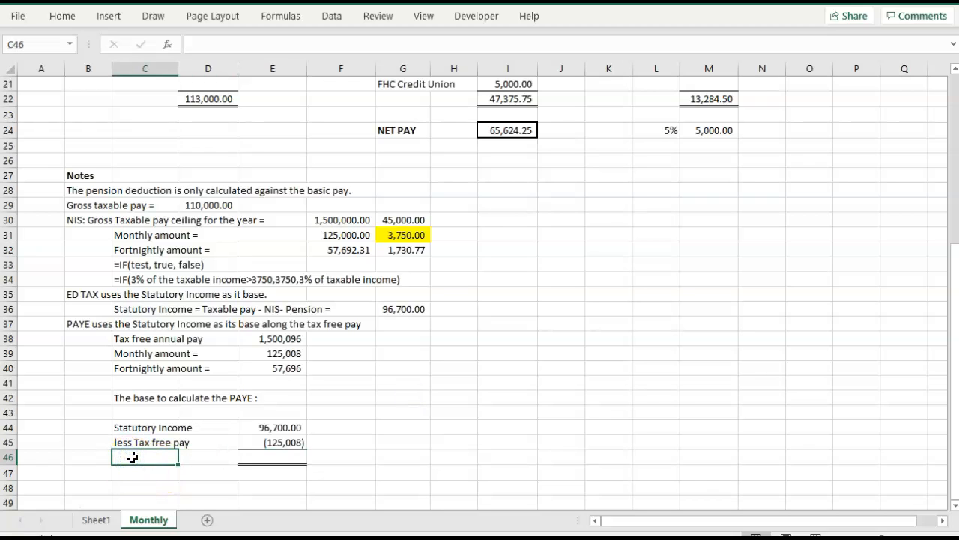
type("Base for ")
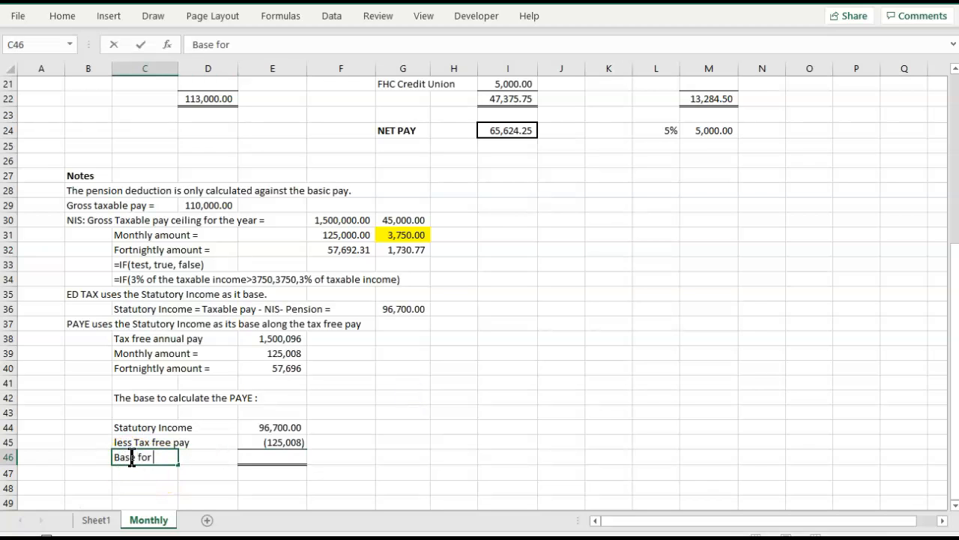
type("PAYE")
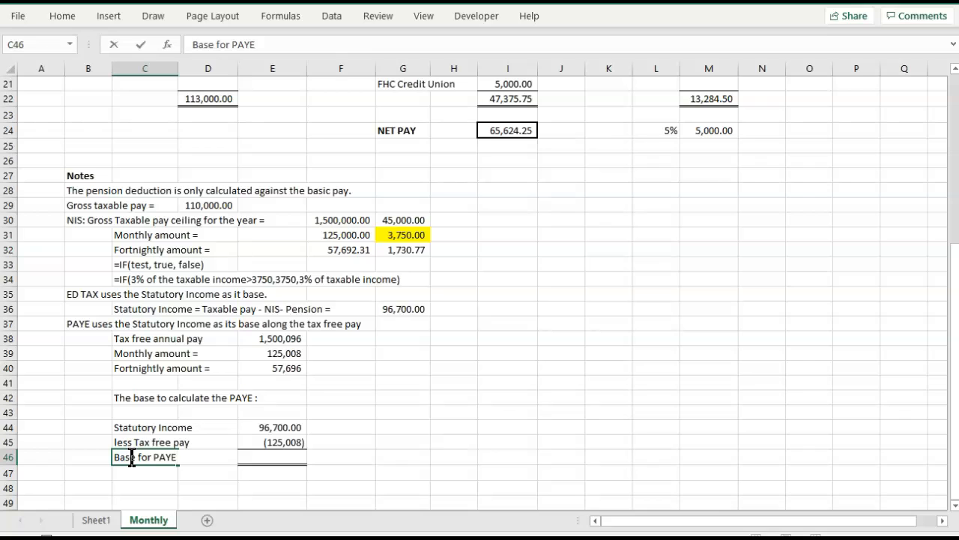
left_click(252, 458)
type("=")
key("Up")
key("Up")
type("+")
key("Up")
key("Tab")
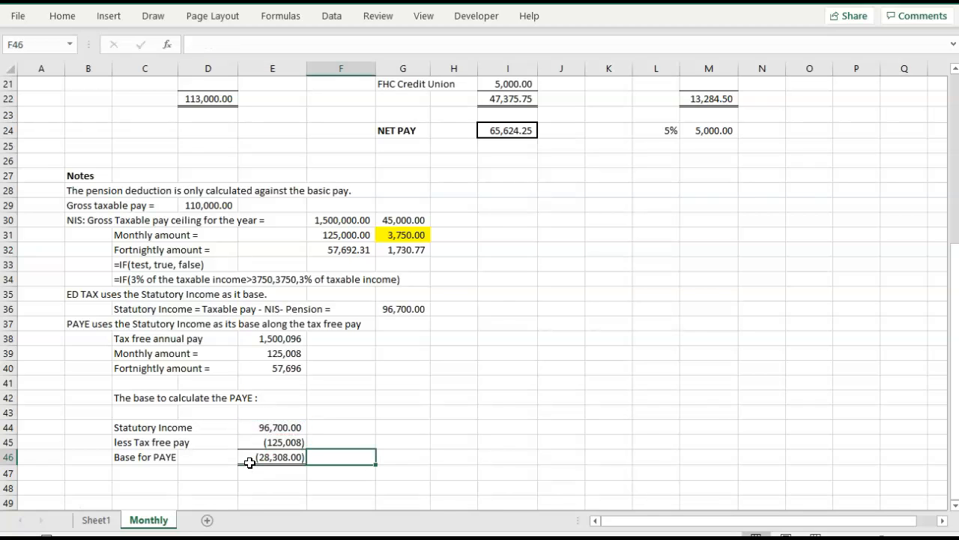
left_click(252, 458)
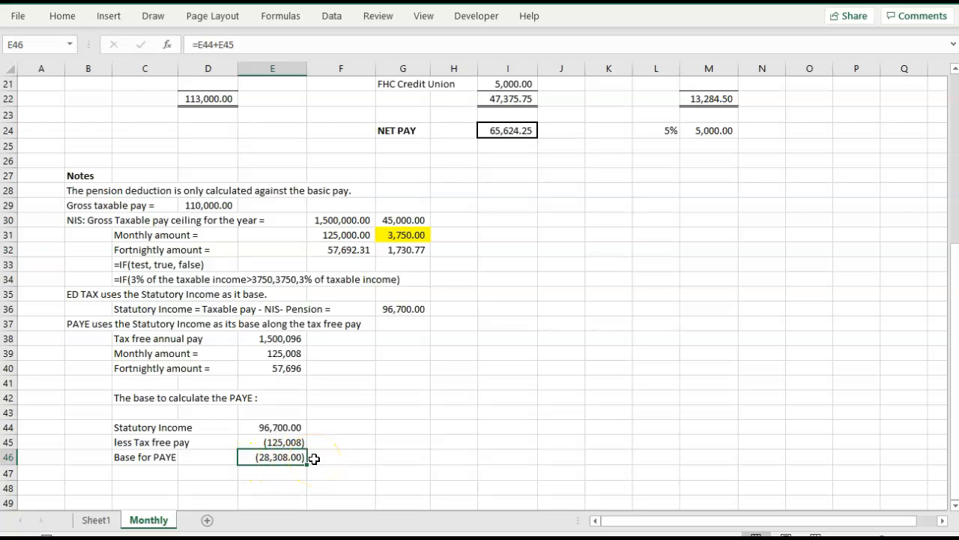
scroll(314, 459, "up", 6)
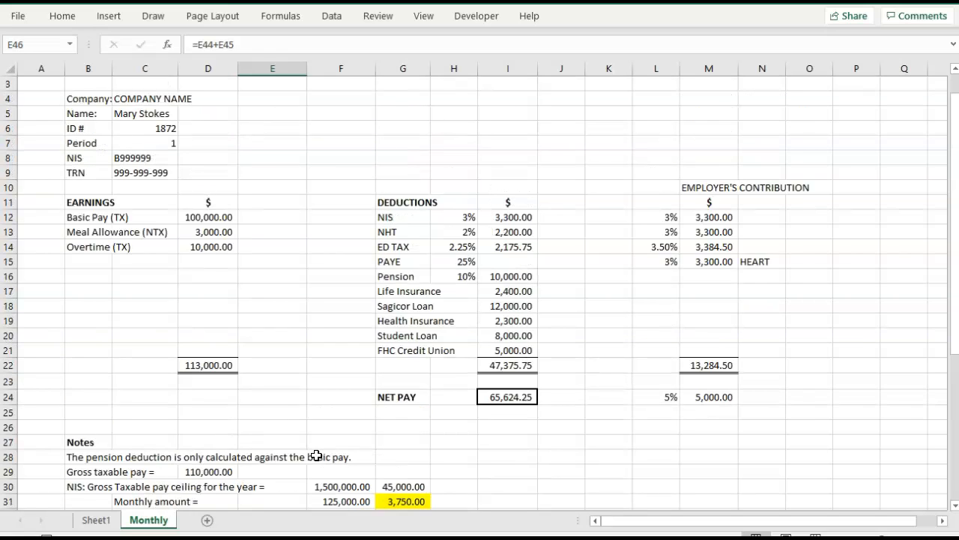
scroll(490, 309, "down", 3)
scroll(490, 309, "down", 3)
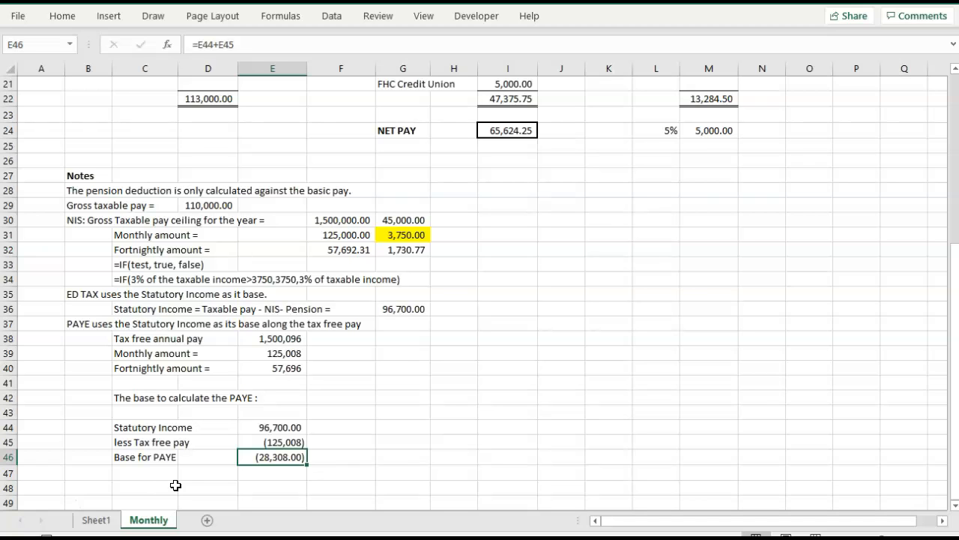
left_click(118, 483)
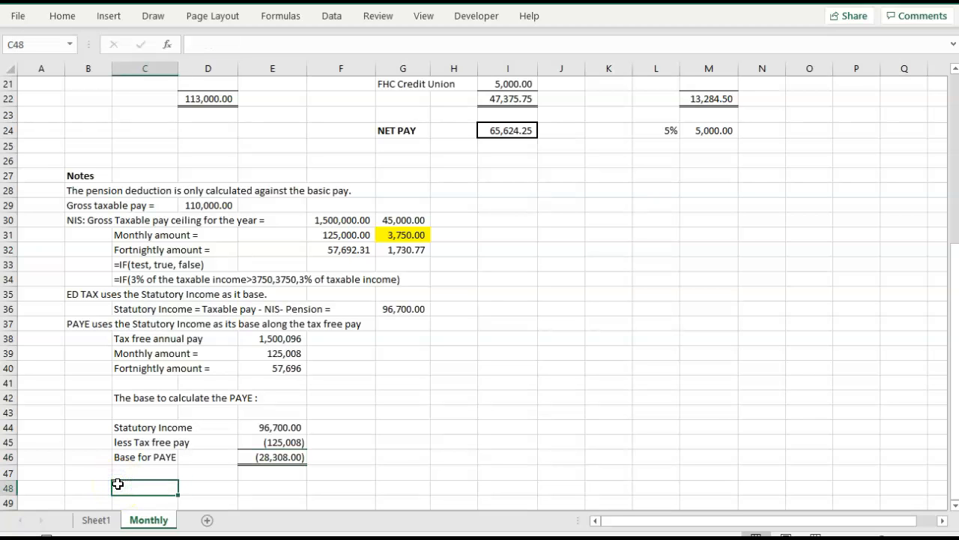
type("(")
key("BackSpace")
type("=IF(")
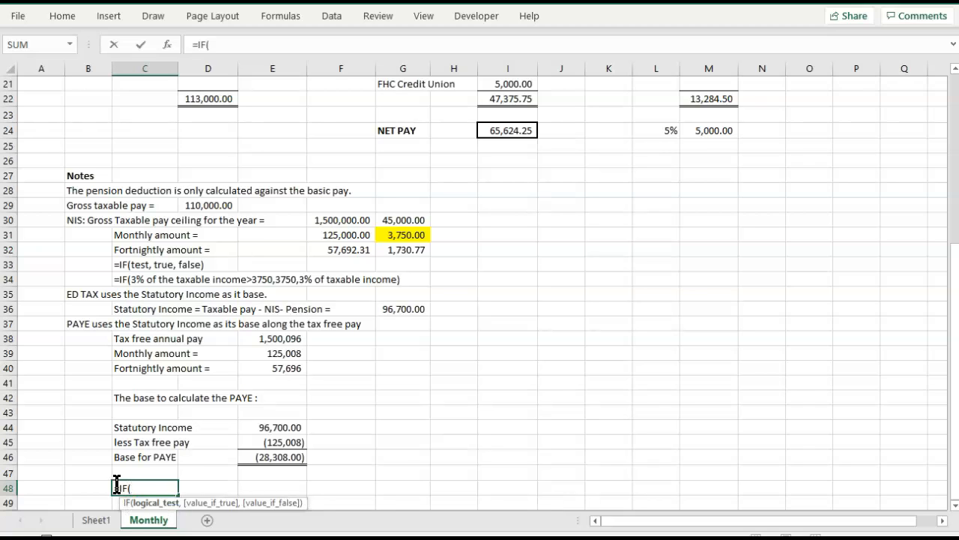
left_click(248, 457)
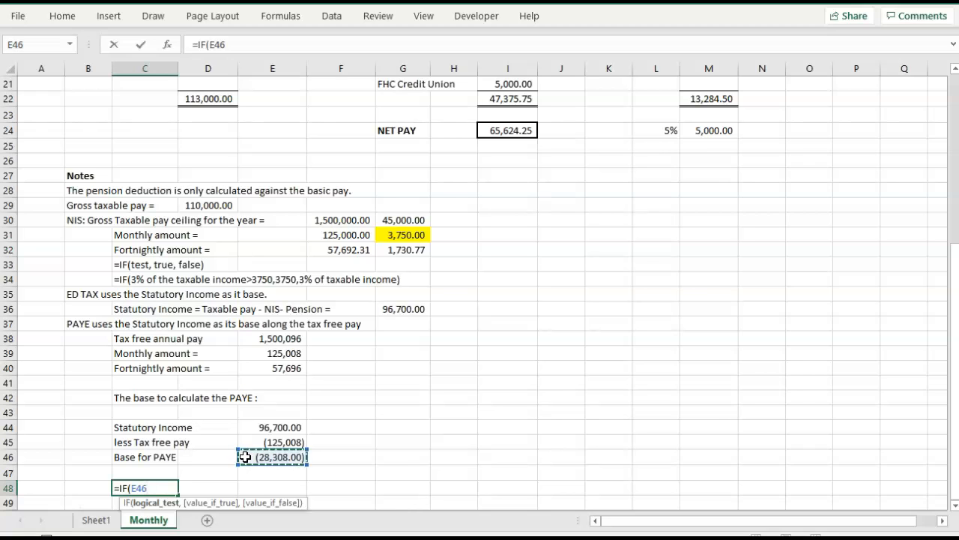
type(">0")
type(",")
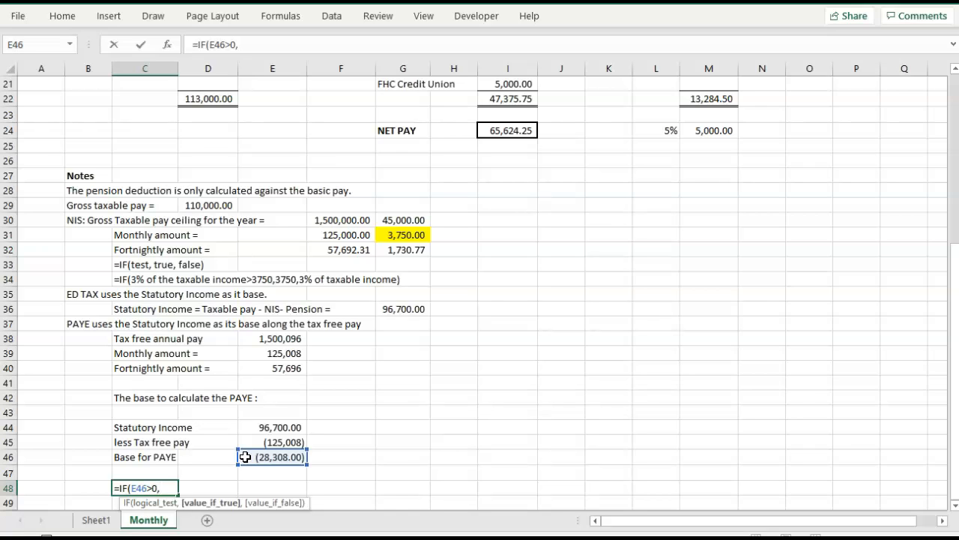
left_click(265, 453)
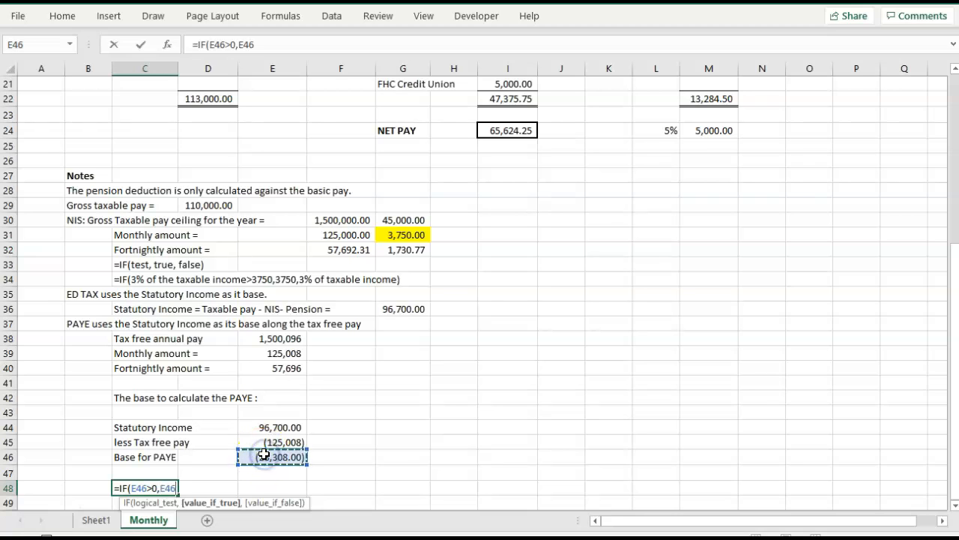
type("*25")
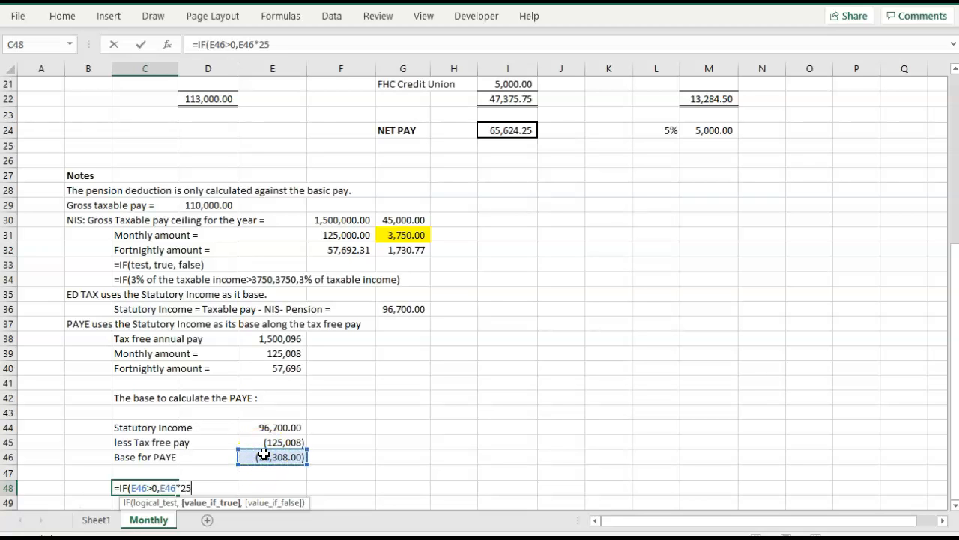
type("%,")
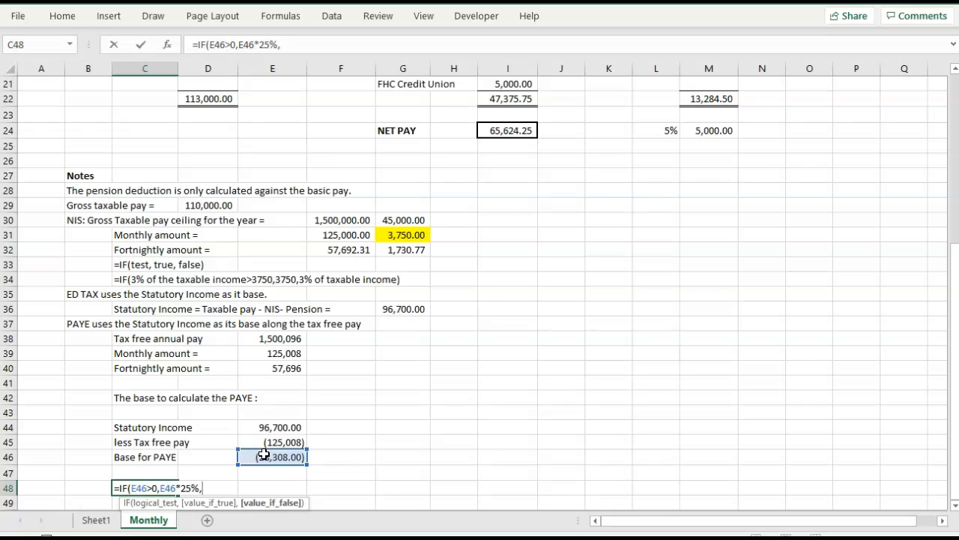
type("0)")
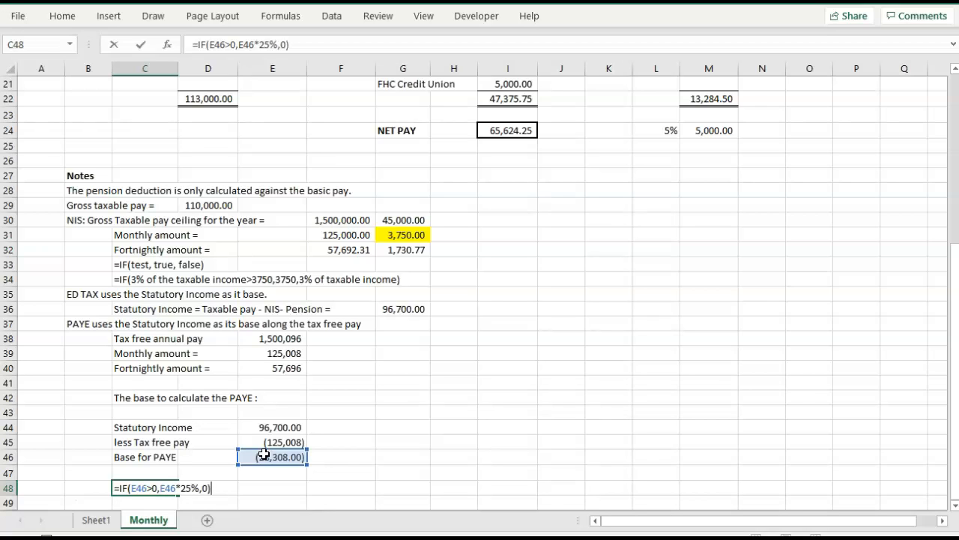
key("Escape")
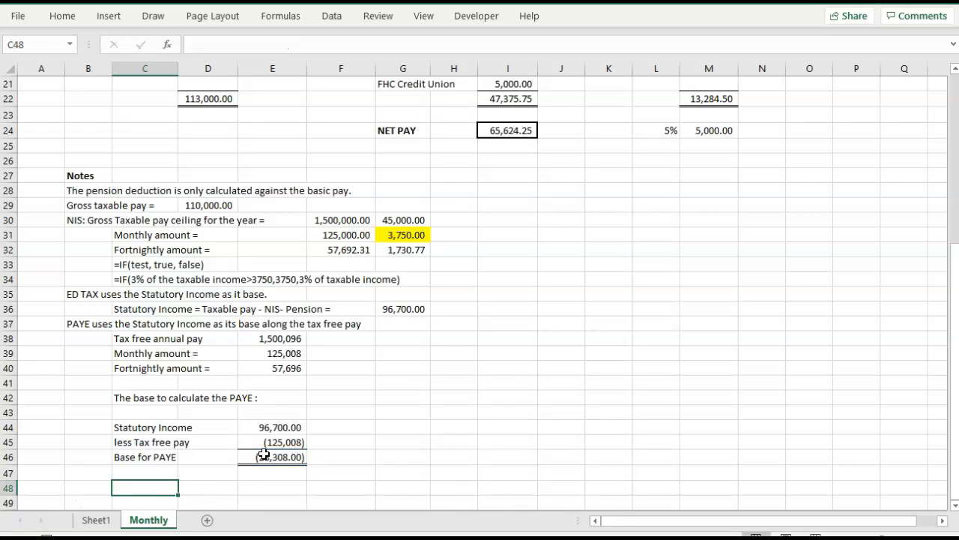
Calculate the PAYE deduction in I15 with =IF(E46>0,E46*25%,0), taking the PAYE base from the notes.
scroll(264, 453, "up", 3)
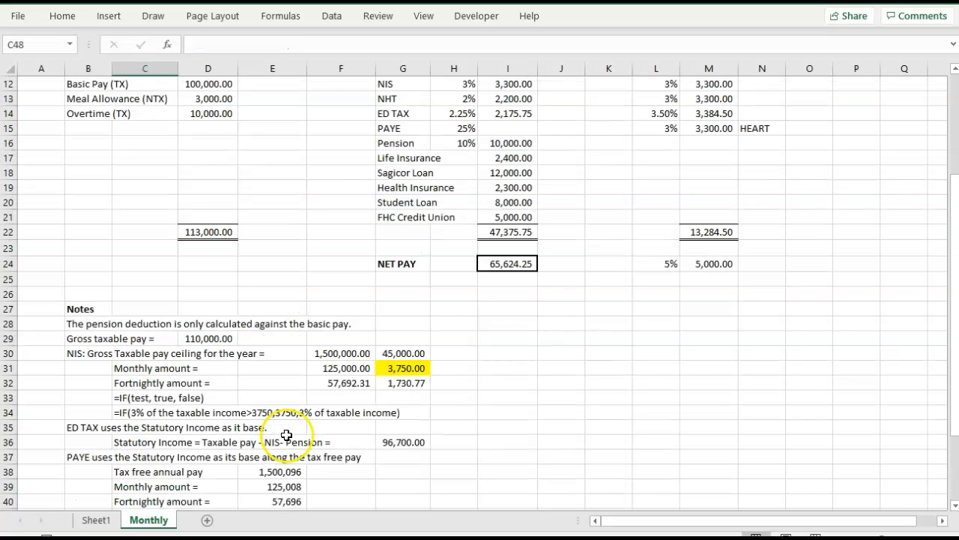
left_click(505, 128)
type("=if(")
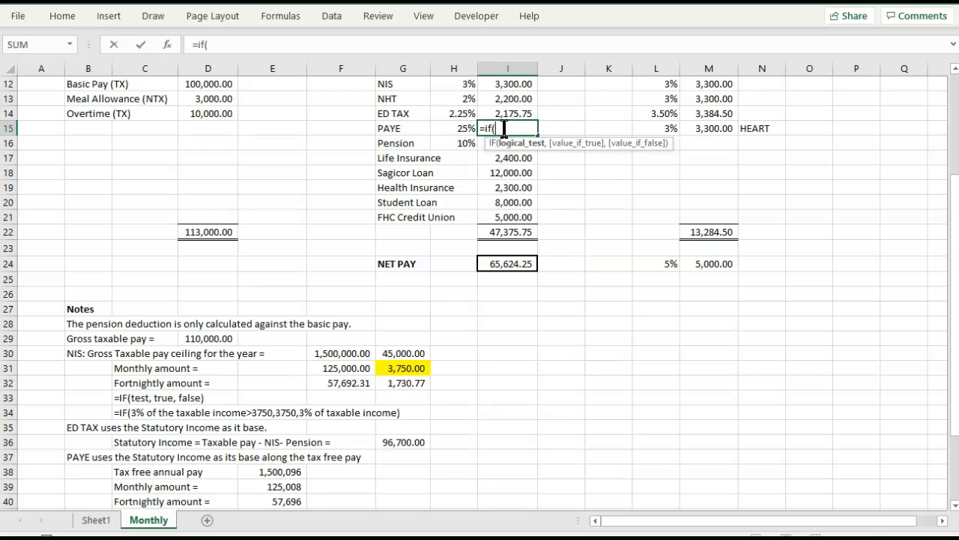
scroll(505, 128, "down", 3)
left_click(269, 456)
type(">")
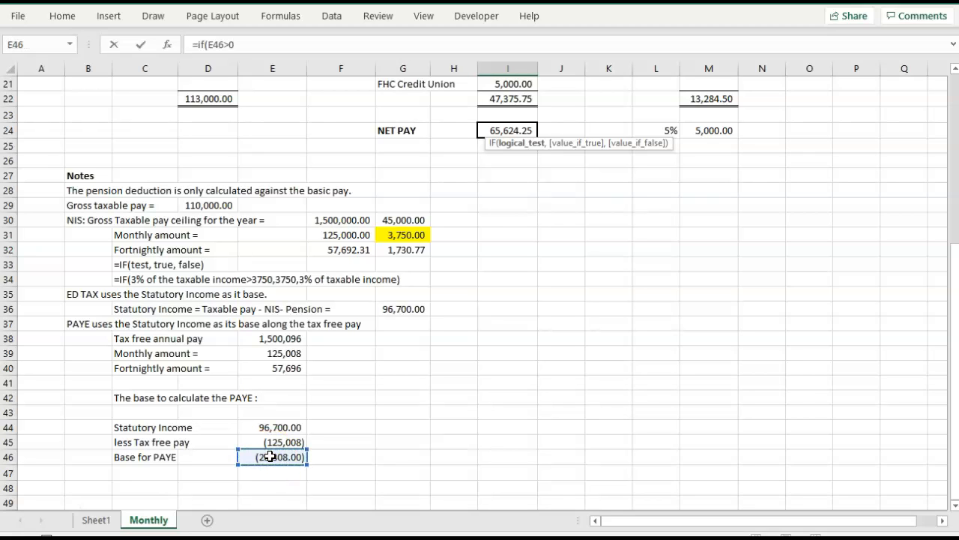
type("0,")
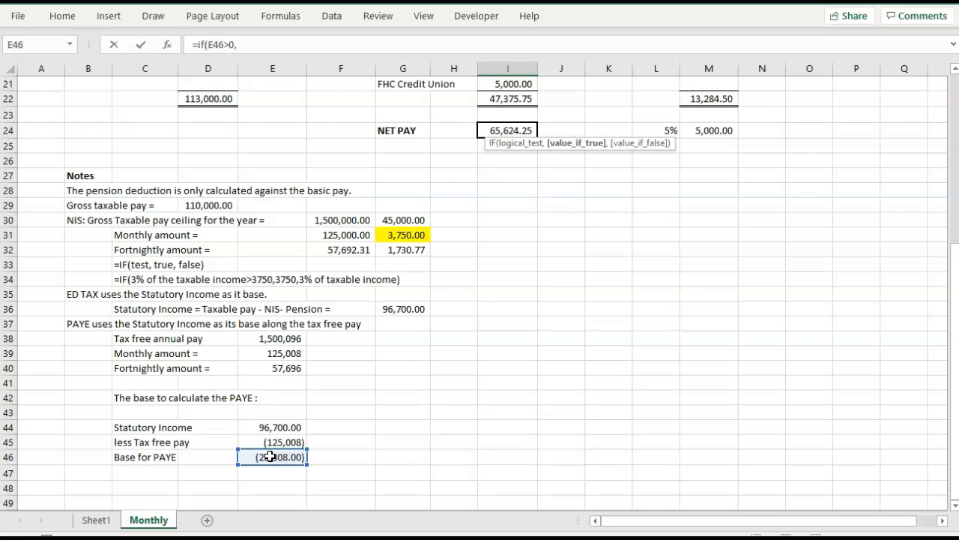
left_click(273, 456)
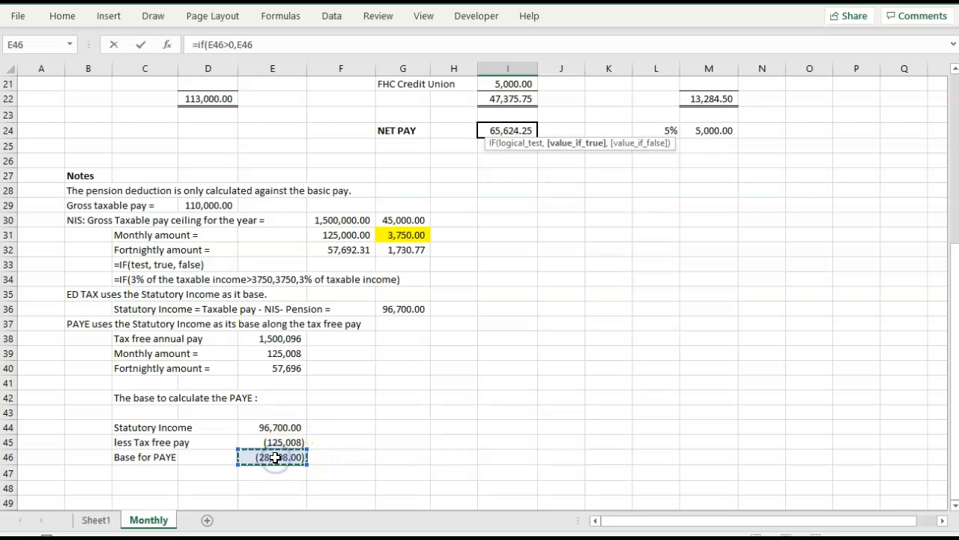
type("*")
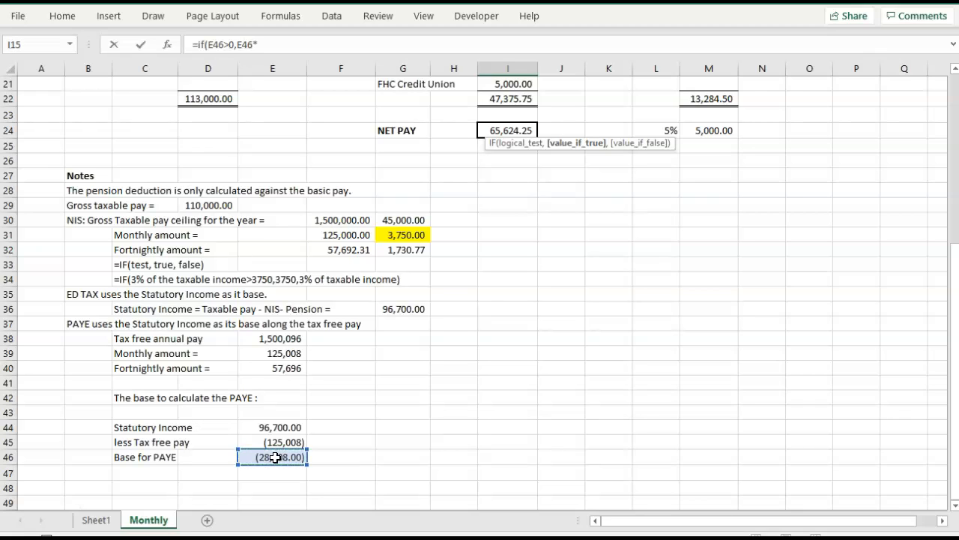
type("%,")
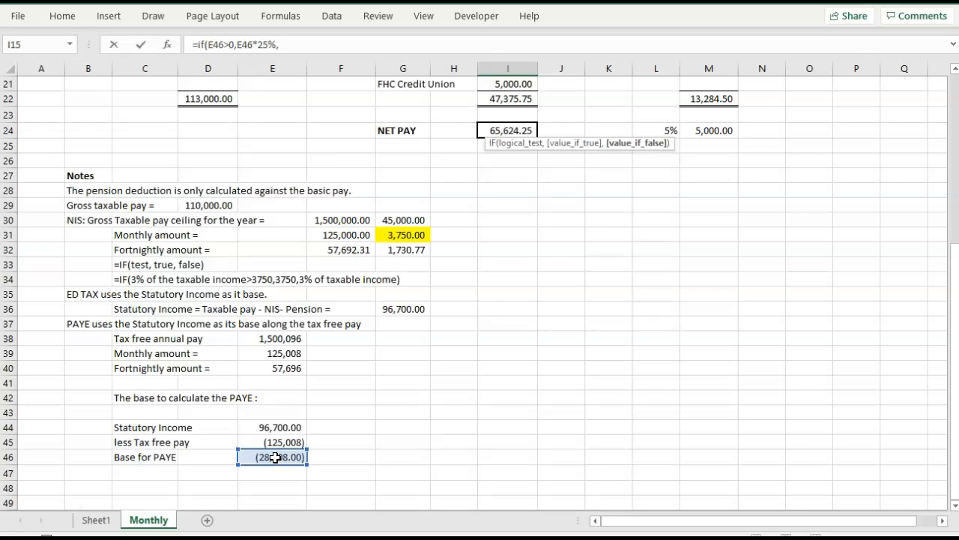
type("0")
type(")")
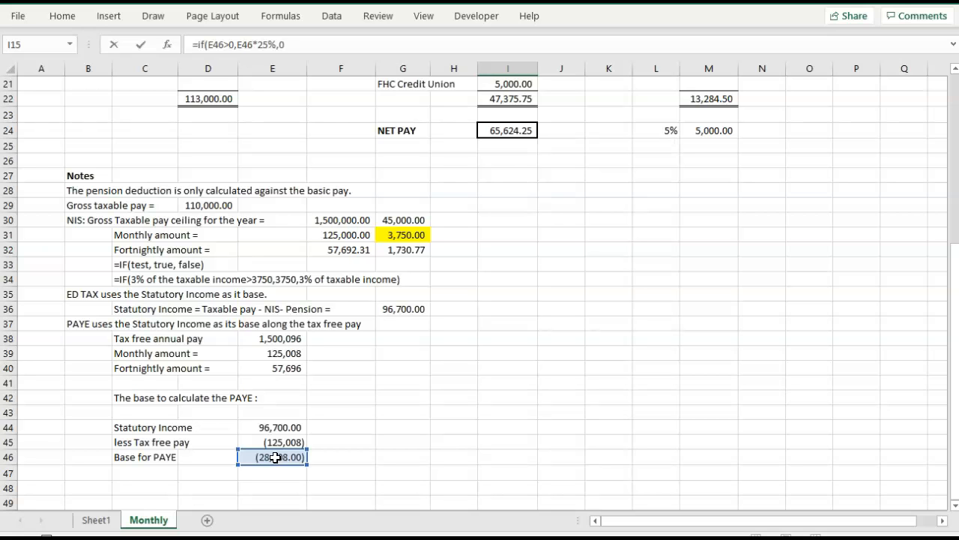
key("Tab")
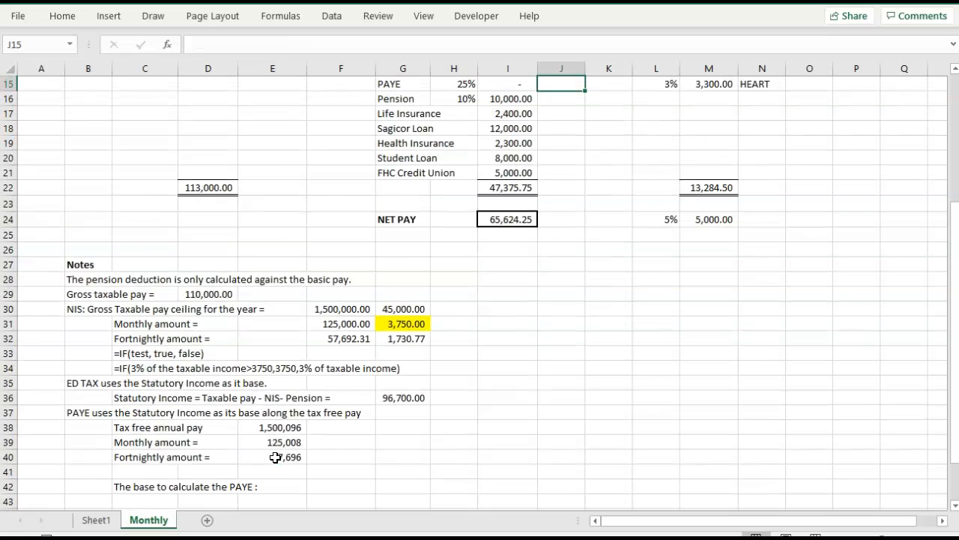
scroll(285, 446, "up", 3)
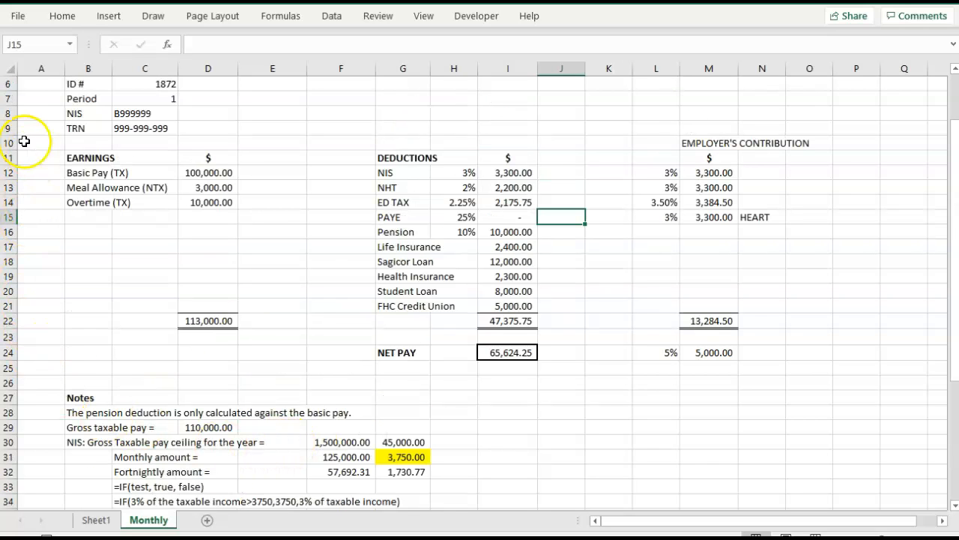
left_click(505, 220)
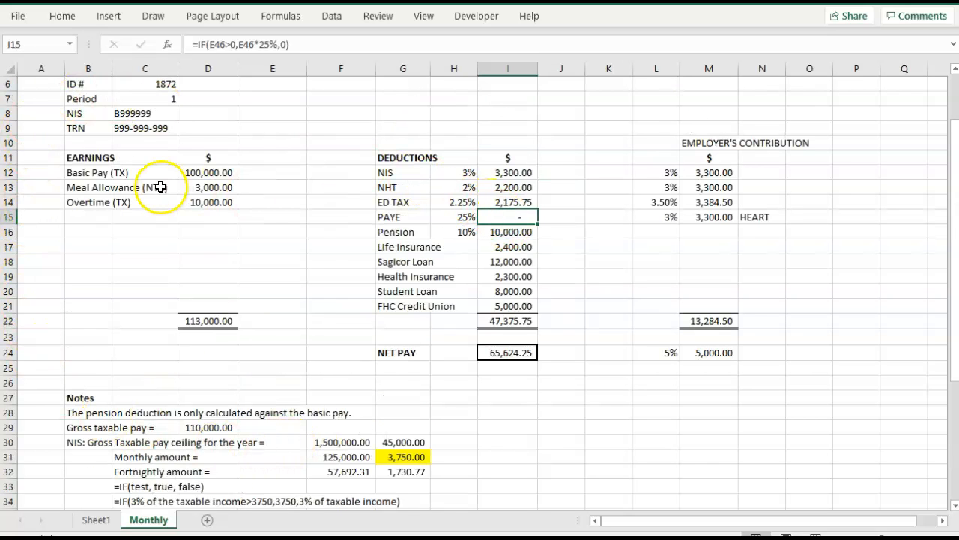
Set the Basic Pay in D12 to 200000 and check how the PAYE deduction in I15 responds.
left_click(195, 162)
left_click(197, 173)
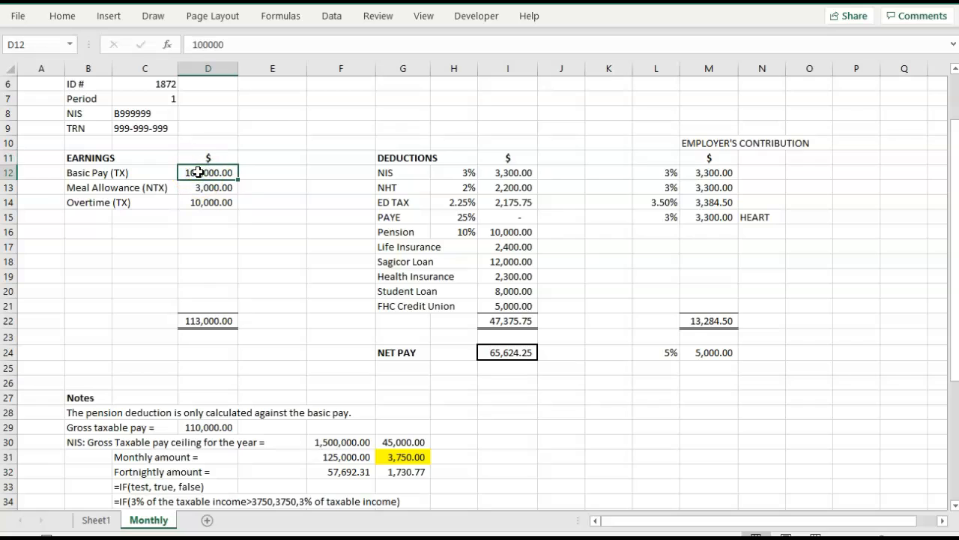
type("15")
key("BackSpace")
key("BackSpace")
type("200000")
key("Tab")
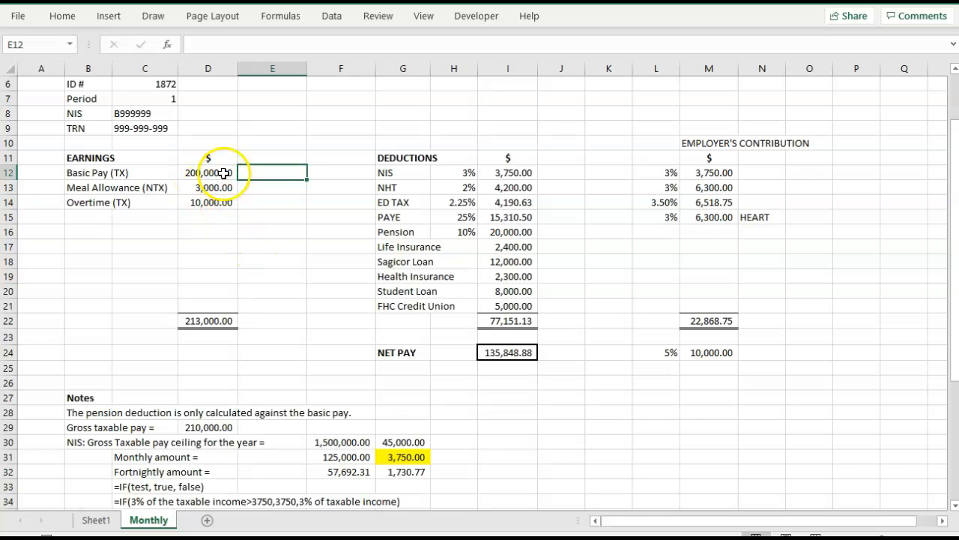
left_click(224, 173)
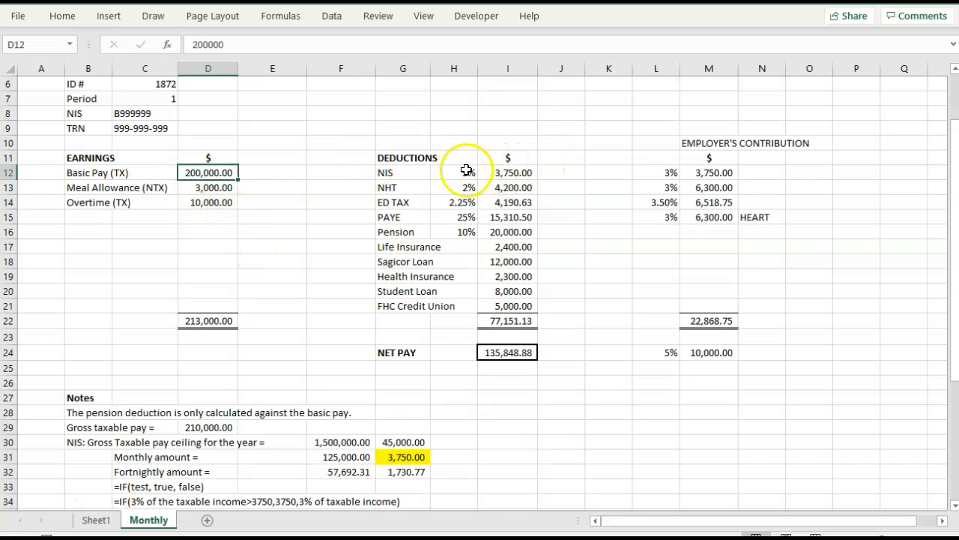
left_click(507, 217)
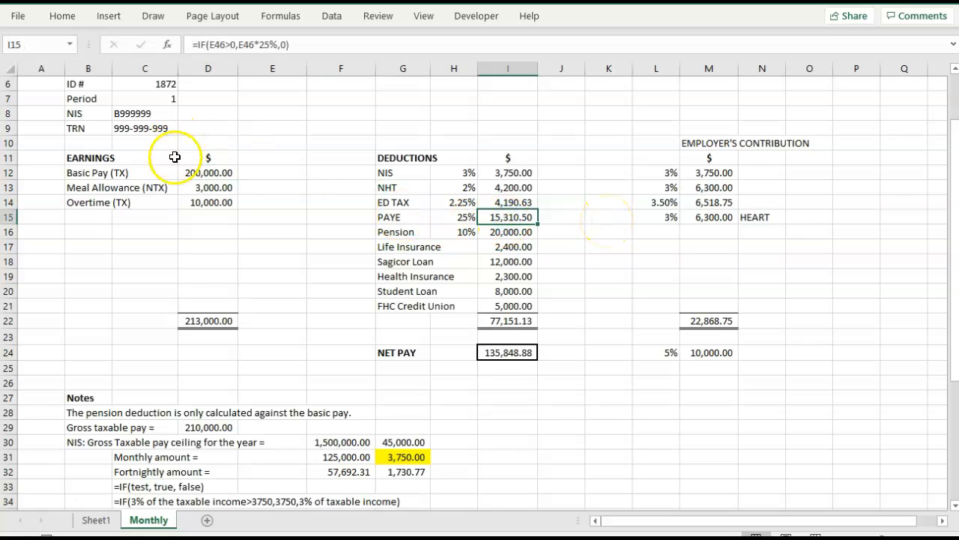
Restore the Basic Pay in D12 to 100,000.
left_click(195, 173)
type("100,000")
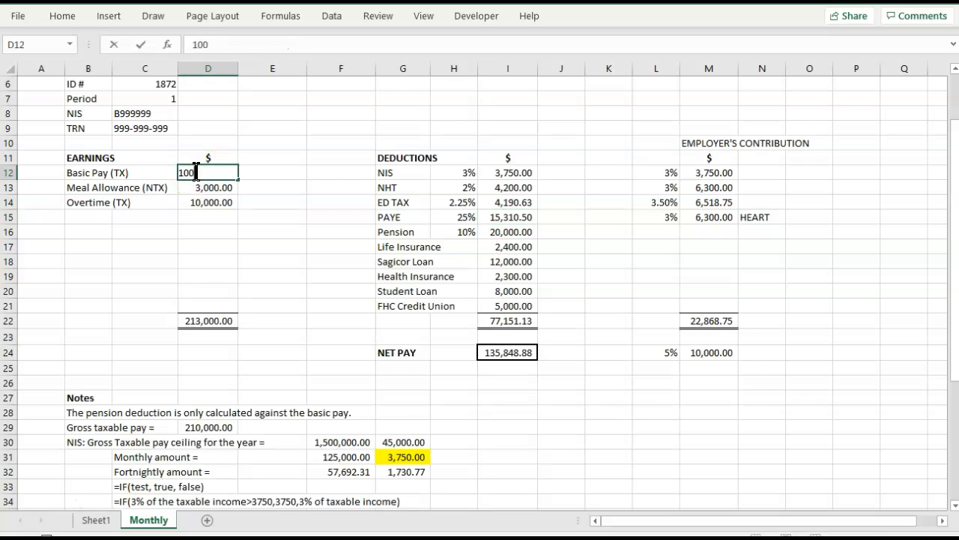
key("Tab")
left_click(242, 172)
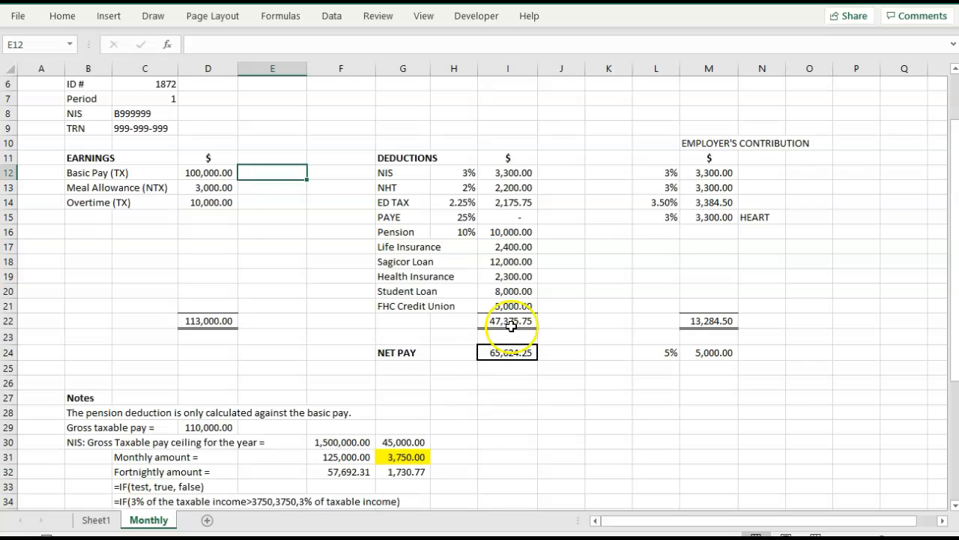
Examine the total formulas for earnings in D22 and deductions in I22.
left_click(187, 321)
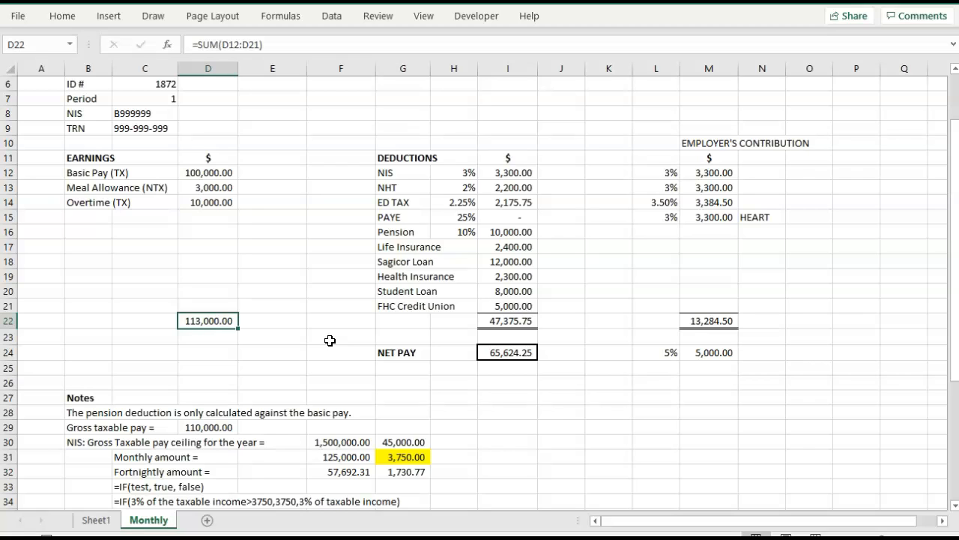
left_click(501, 321)
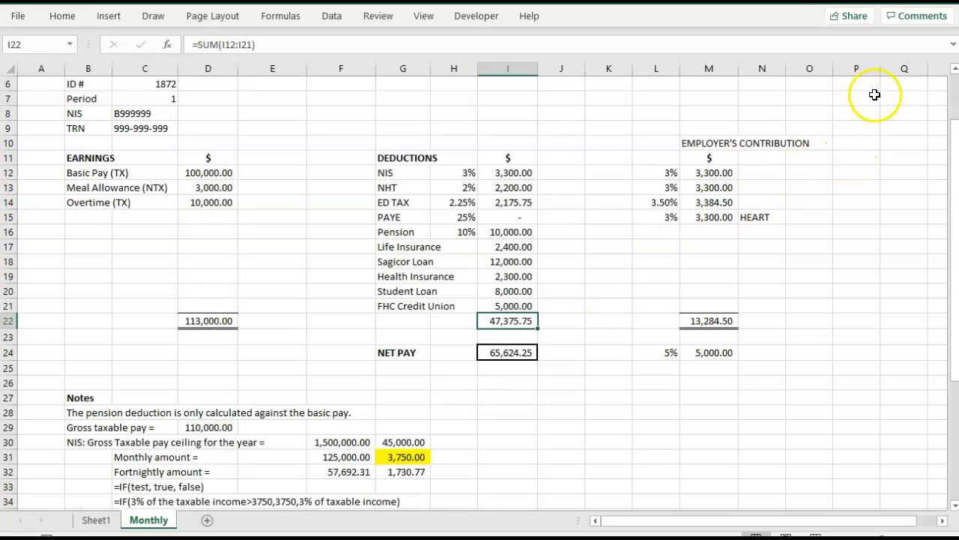
Pin the ribbon so that the Home commands stay displayed above the payroll slip.
left_click(955, 45)
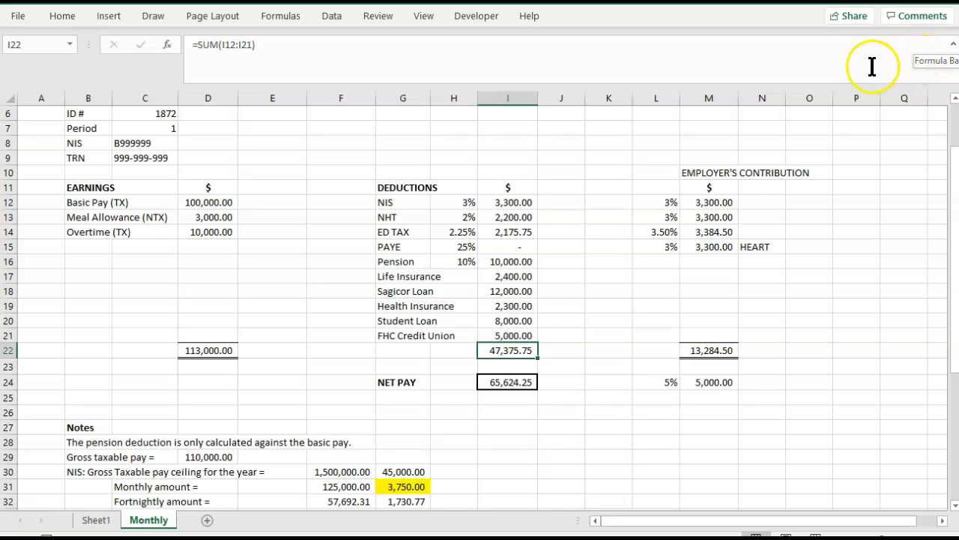
left_click(955, 45)
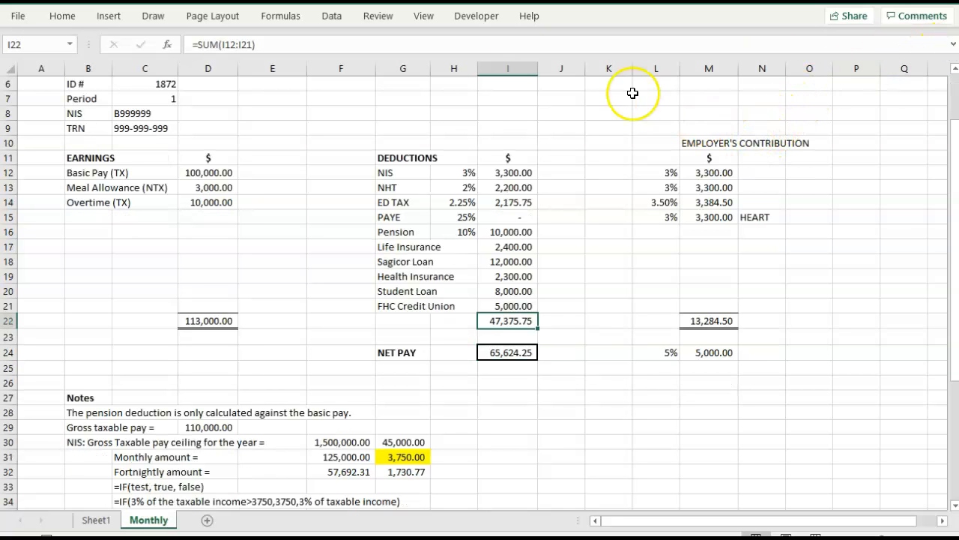
left_click(66, 18)
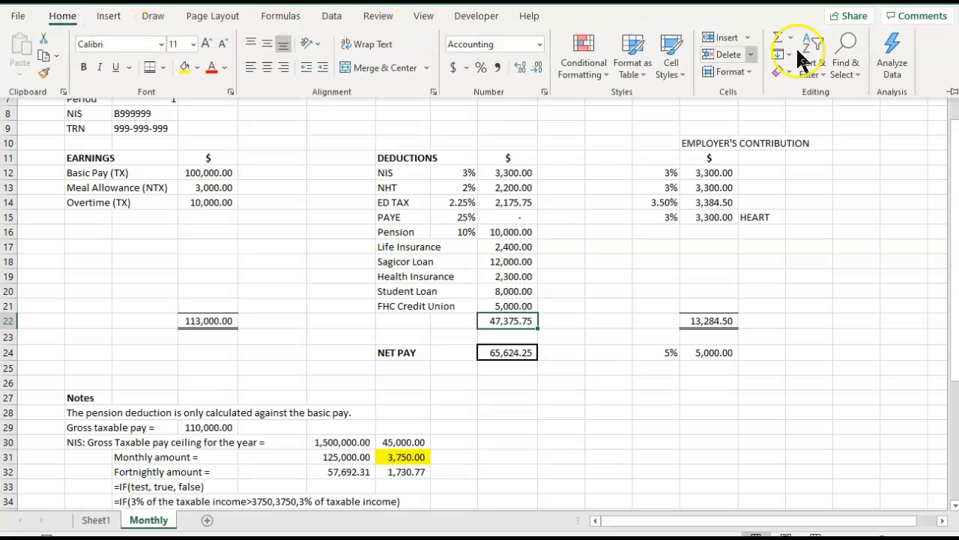
left_click(952, 91)
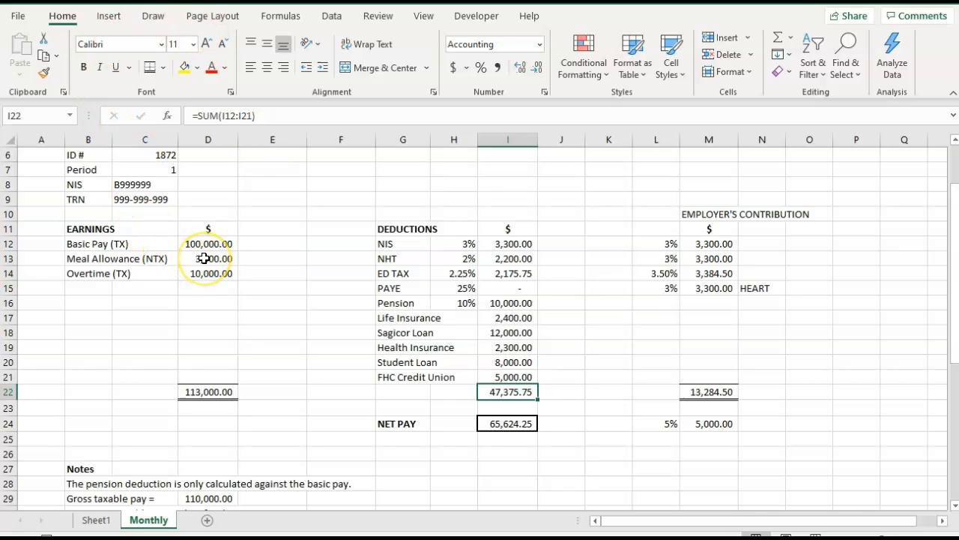
scroll(203, 257, "up", 2)
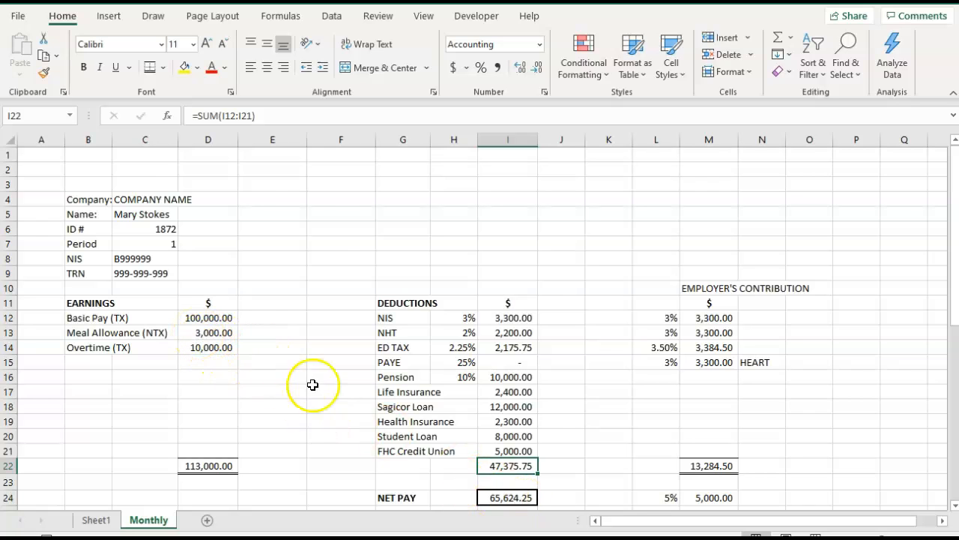
Clear the Pension, Life Insurance, Sagicor Loan, Health Insurance, Student Loan and FHC Credit Union deductions in I16:I21.
left_click(509, 408)
left_click(508, 377)
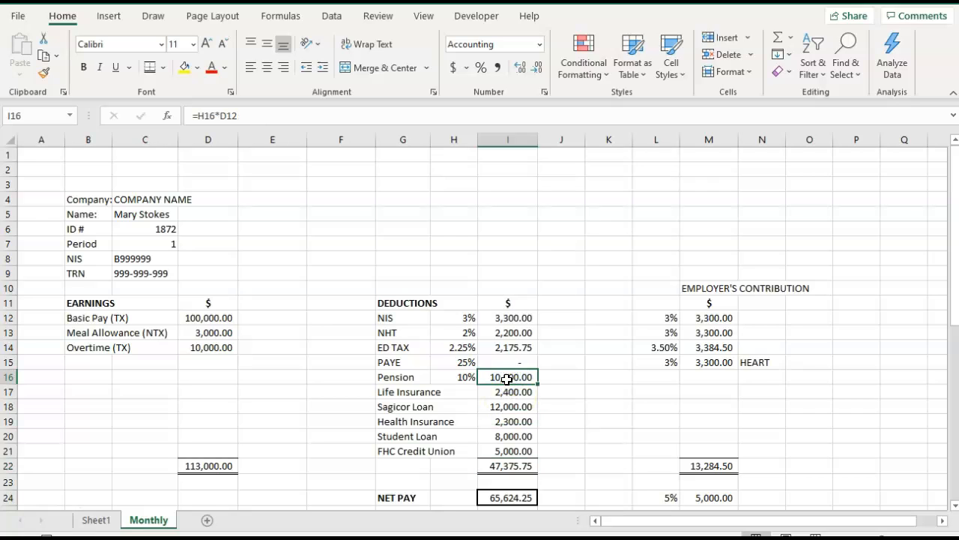
key("Delete")
key("Down")
key("Delete")
key("Down")
key("Delete")
key("Down")
key("Delete")
key("Down")
key("Delete")
key("Down")
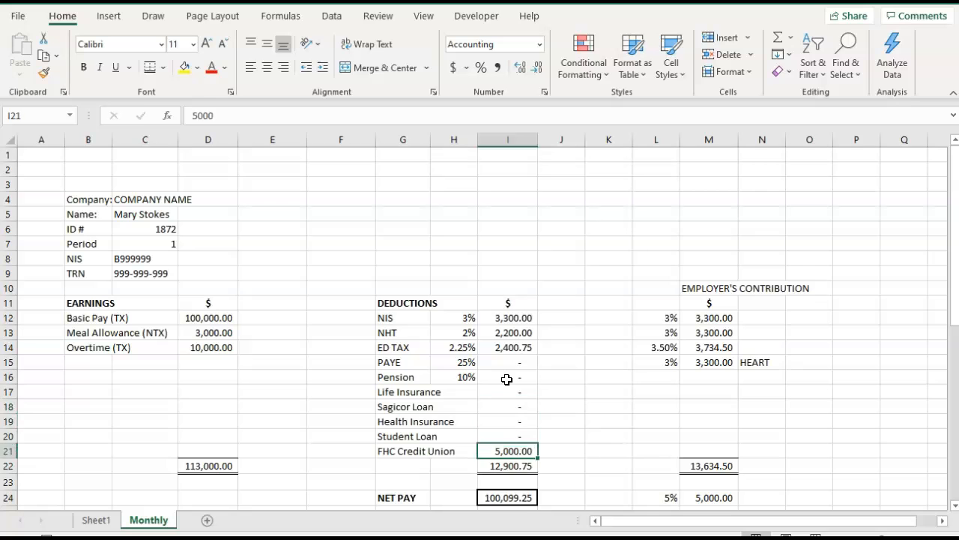
key("Delete")
key("Down")
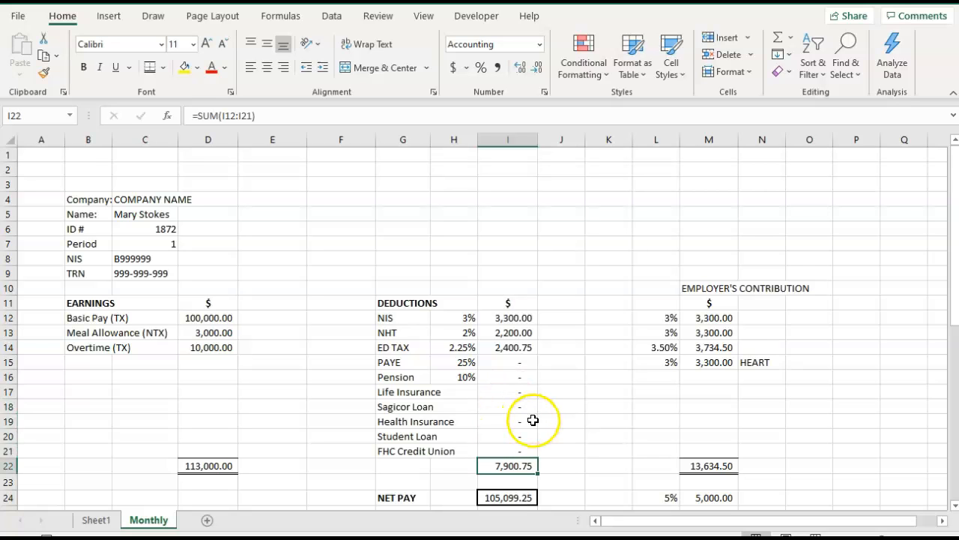
Set the Meal Allowance in D13 and the Overtime in D14 to 0.
scroll(534, 419, "down", 2)
left_click(215, 243)
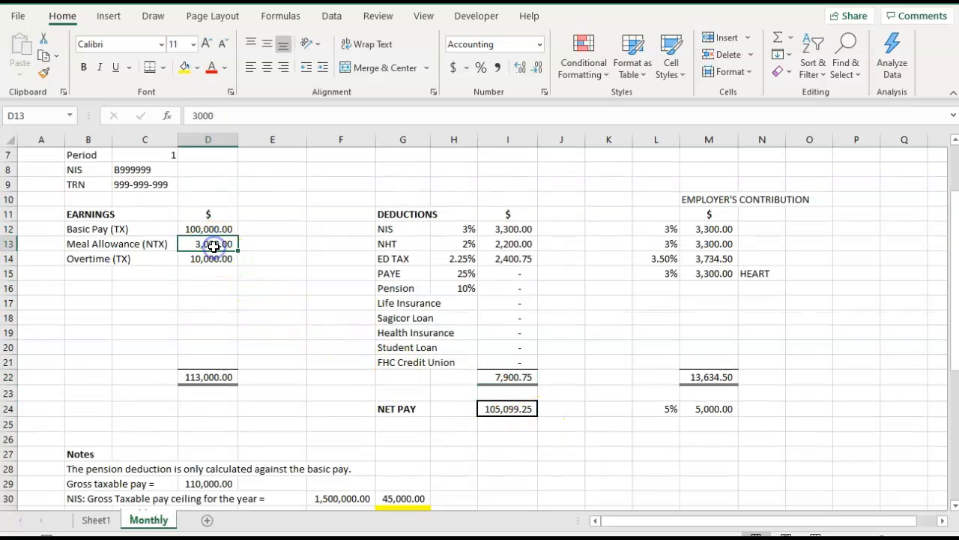
type("0")
key("Return")
type("0")
key("Return")
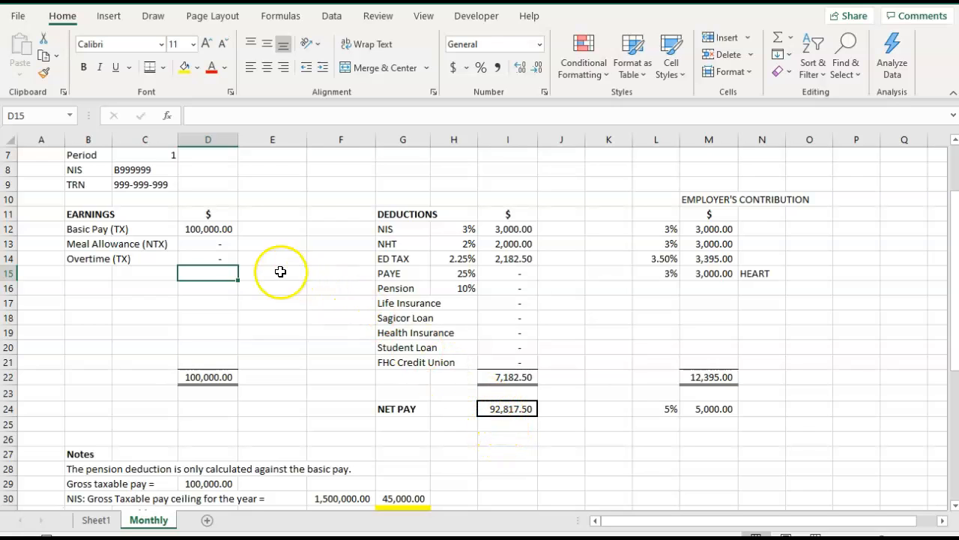
left_click(204, 228)
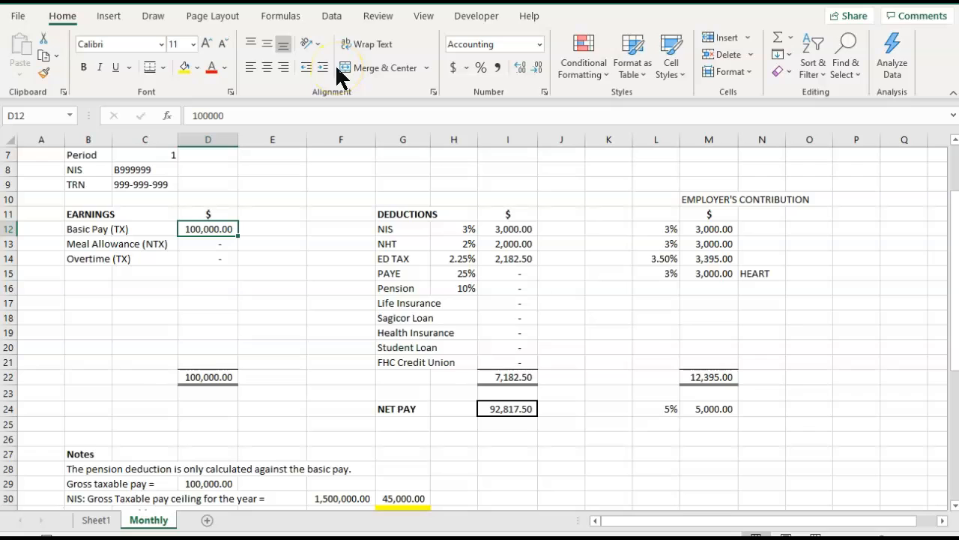
left_click(332, 18)
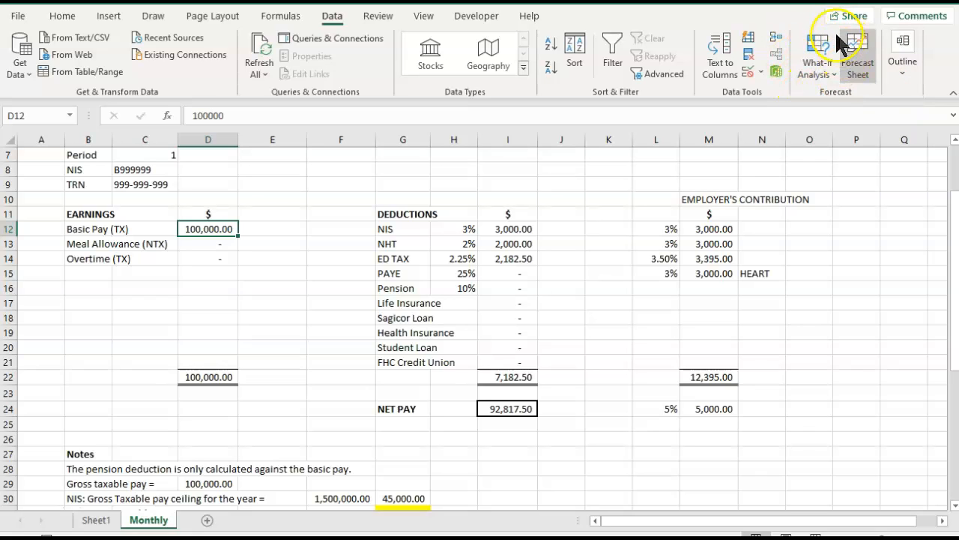
left_click(834, 75)
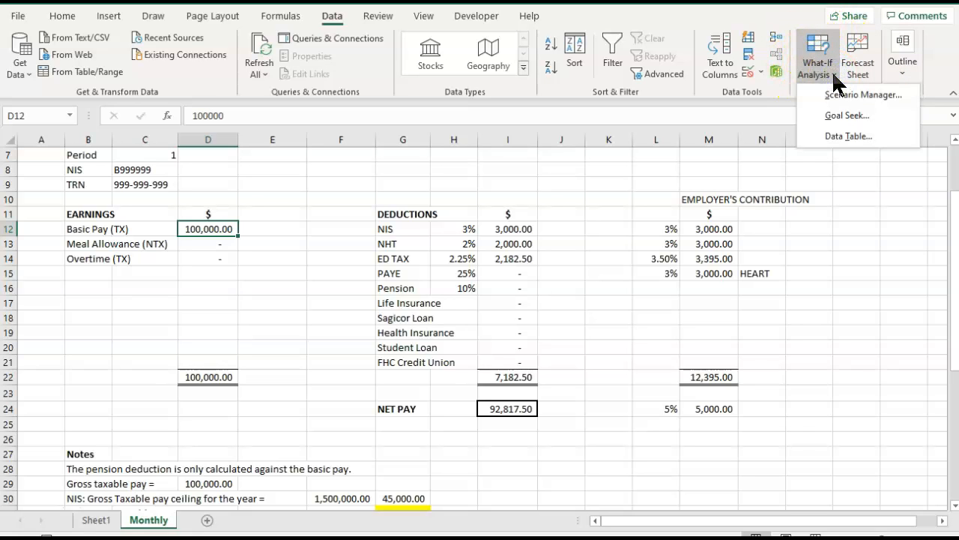
left_click(836, 114)
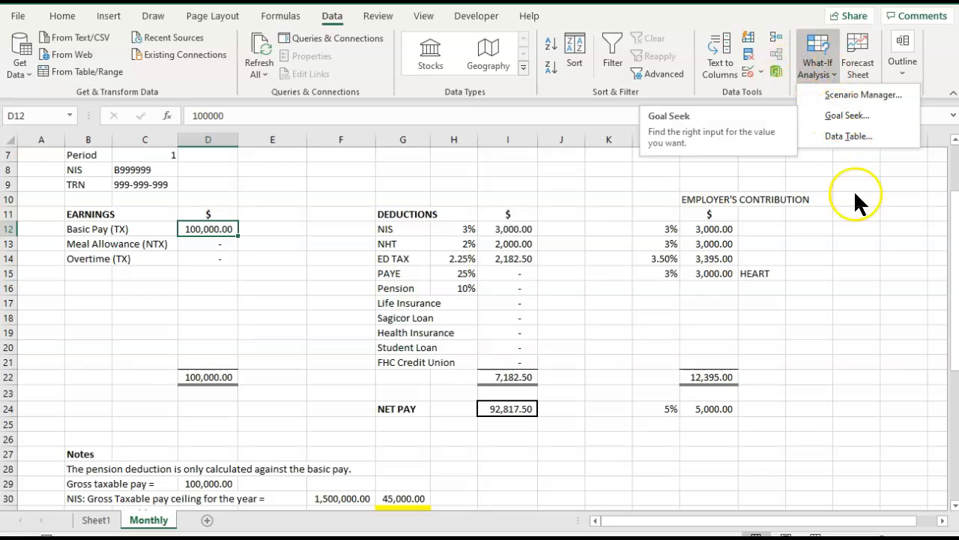
left_click(859, 219)
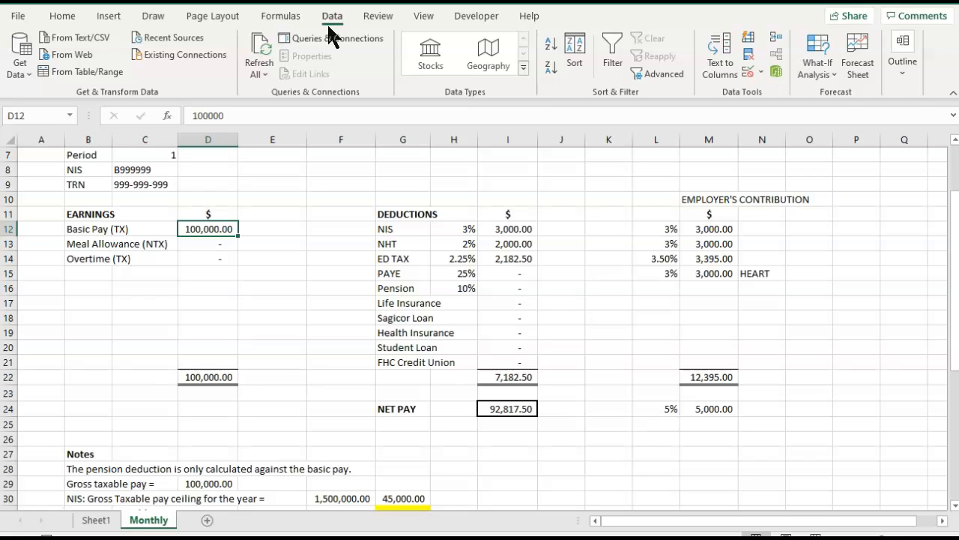
Set the Basic Pay in D12 to 150000 and check the Net Pay formula in I24.
double_click(210, 230)
type("150000")
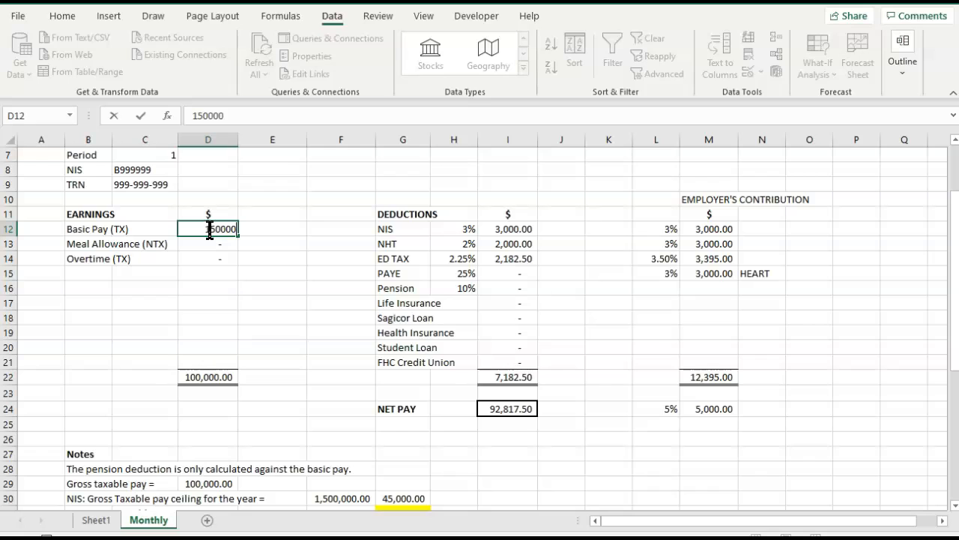
key("Tab")
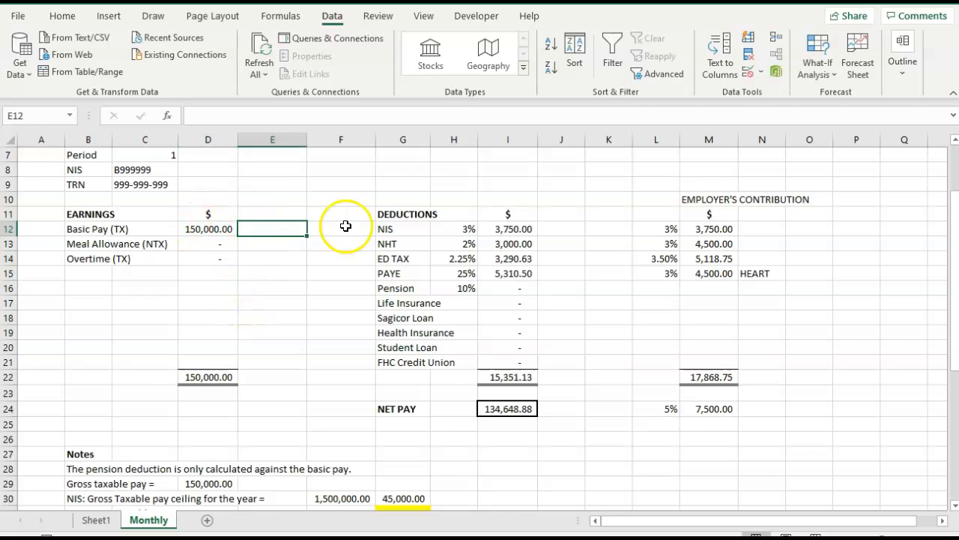
left_click(494, 411)
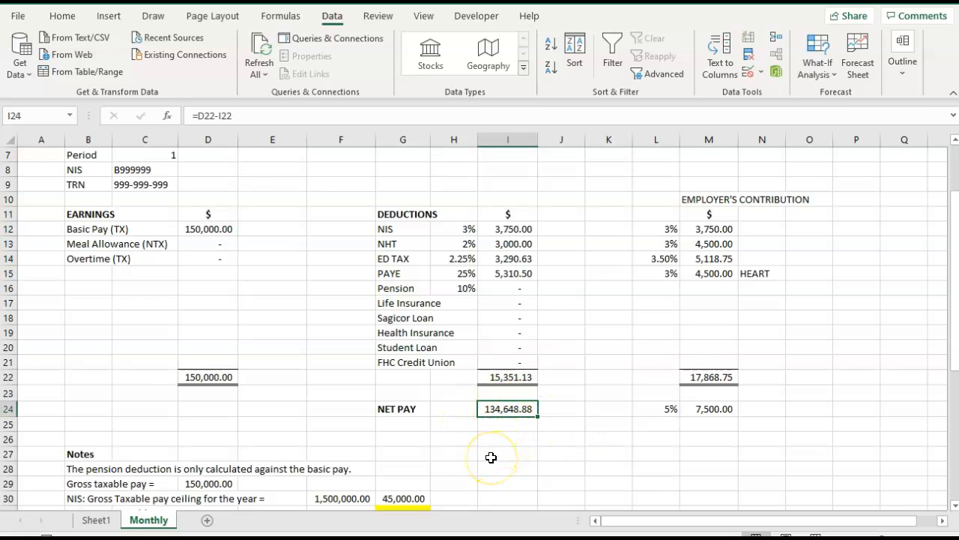
Start a Goal Seek with the Net Pay in I24 as the set cell and 150,000 as the target value.
left_click(219, 231)
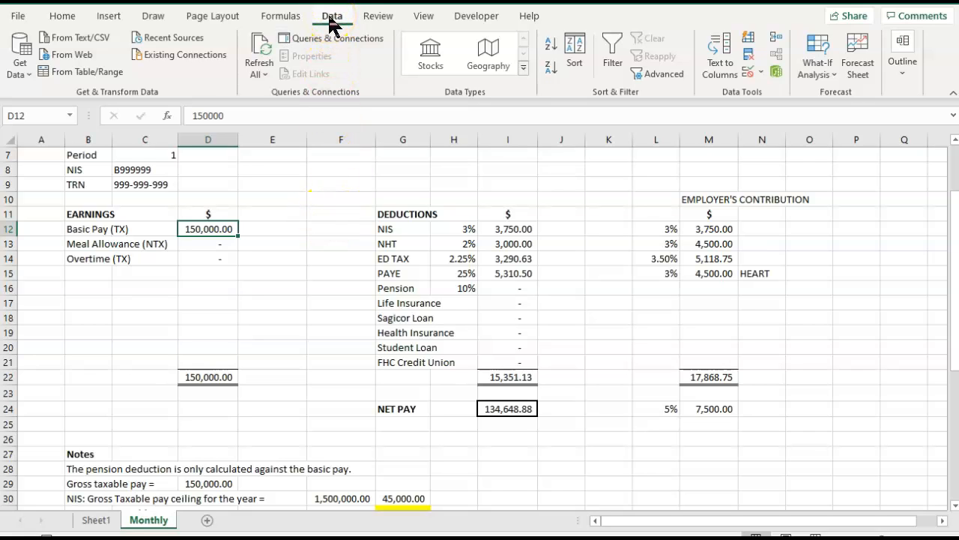
left_click(825, 50)
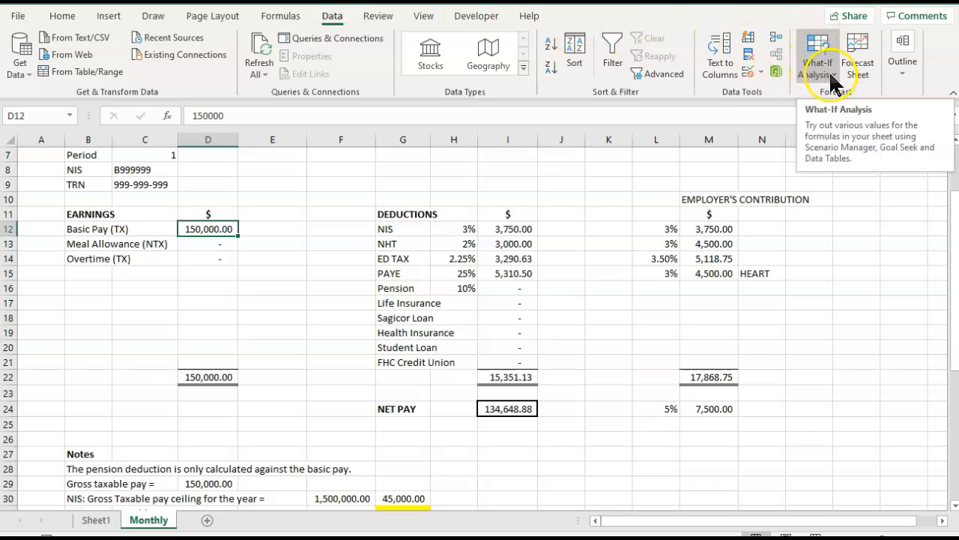
left_click(833, 70)
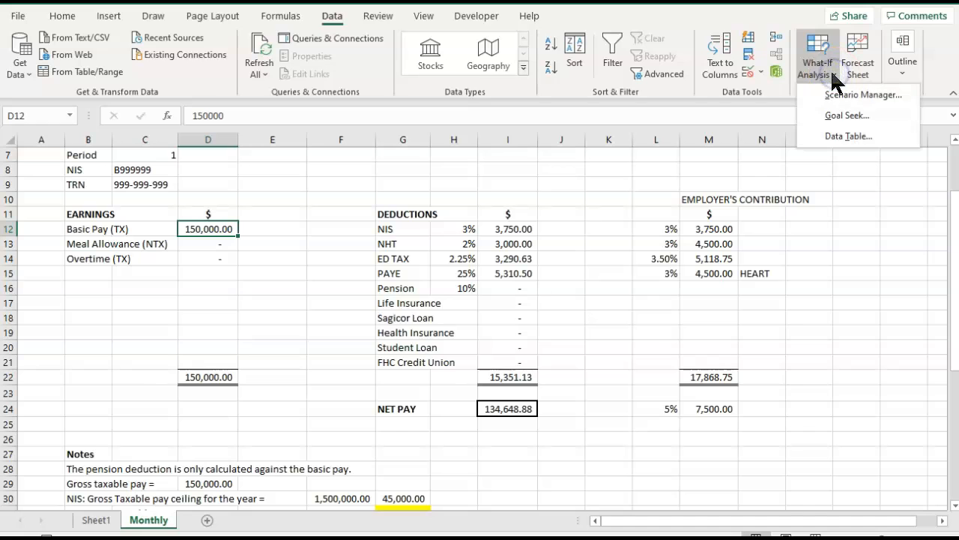
left_click(833, 116)
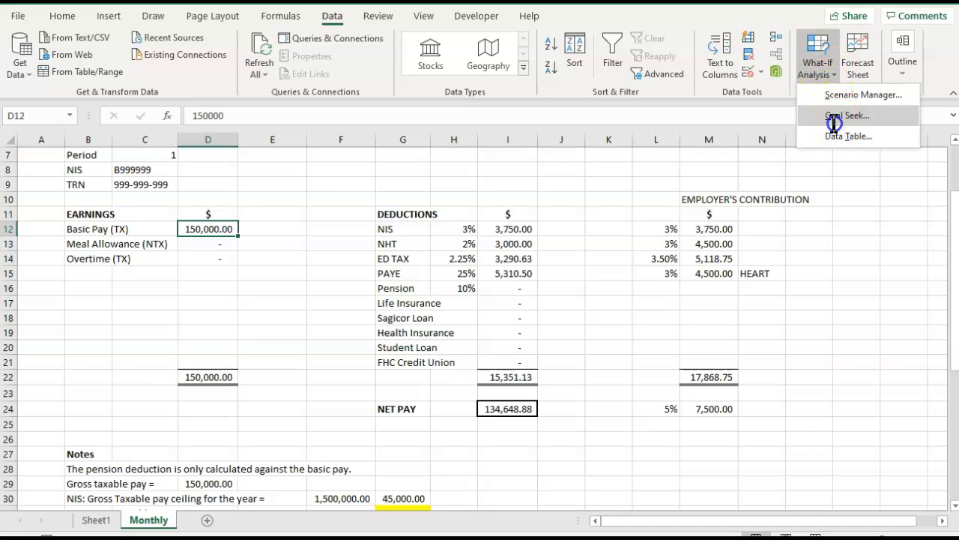
left_click_drag(219, 157, 773, 403)
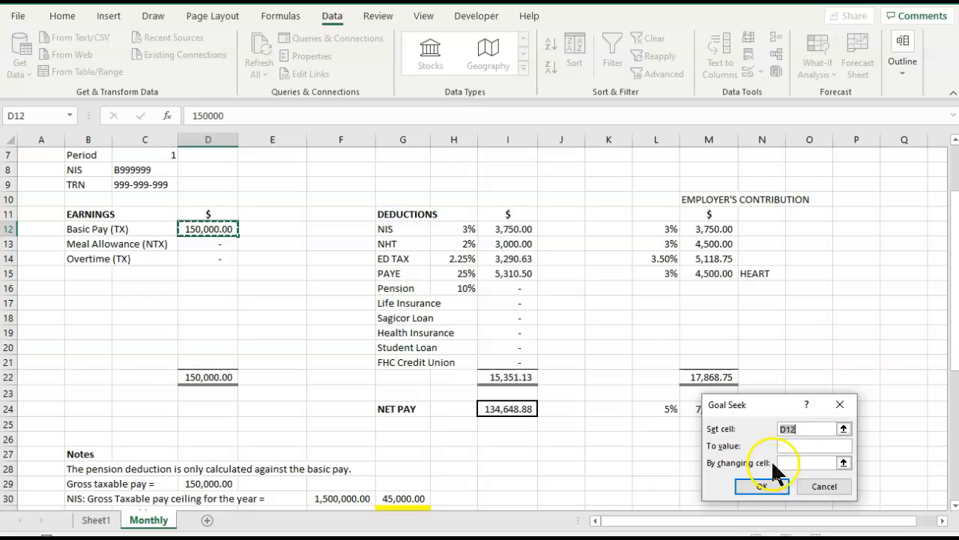
left_click(510, 409)
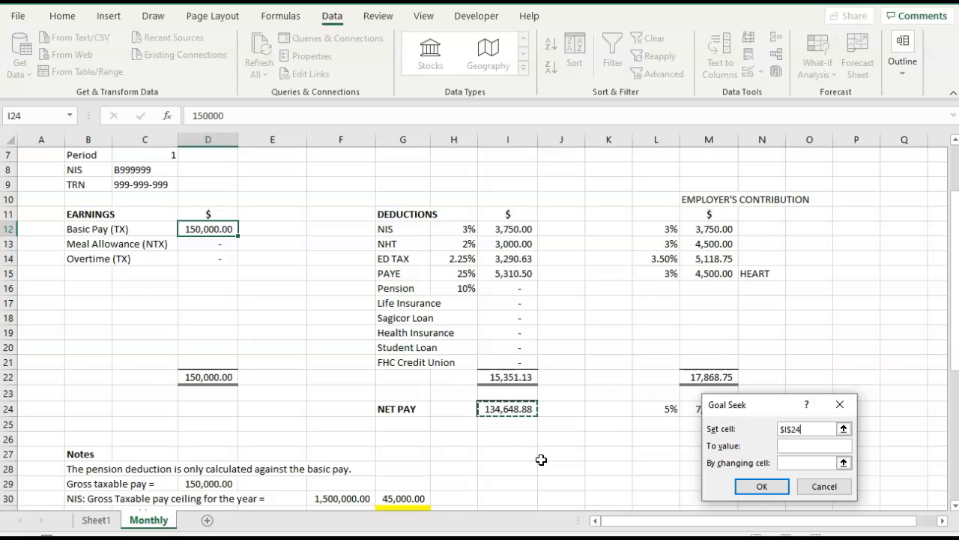
left_click(791, 448)
type("150,00")
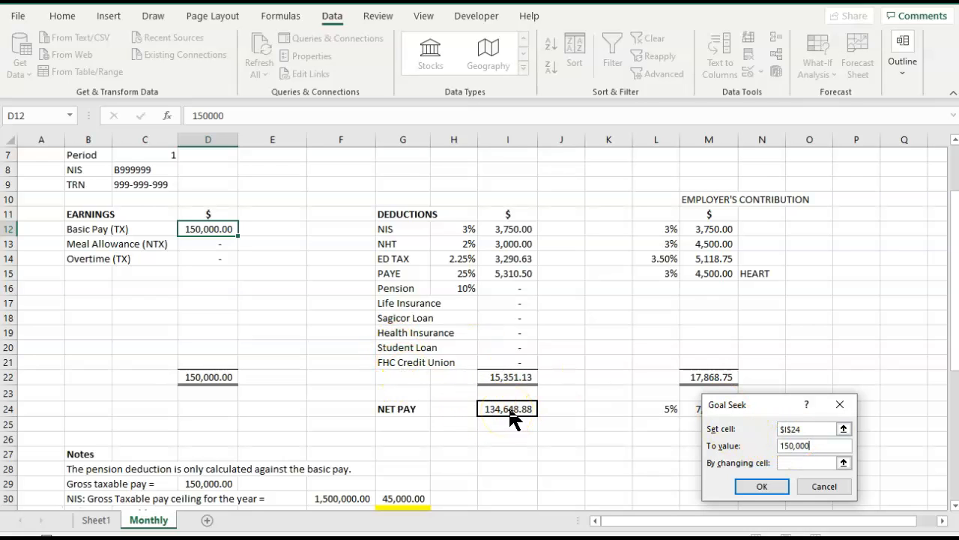
Run the Goal Seek by changing the Basic Pay in D12, and discard the solution after reviewing it.
left_click(742, 460)
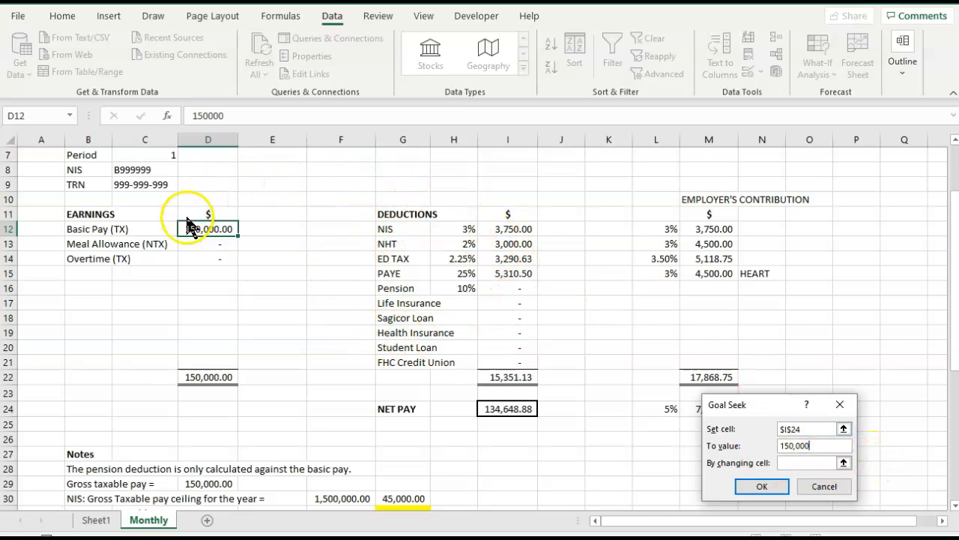
left_click(843, 463)
left_click(213, 226)
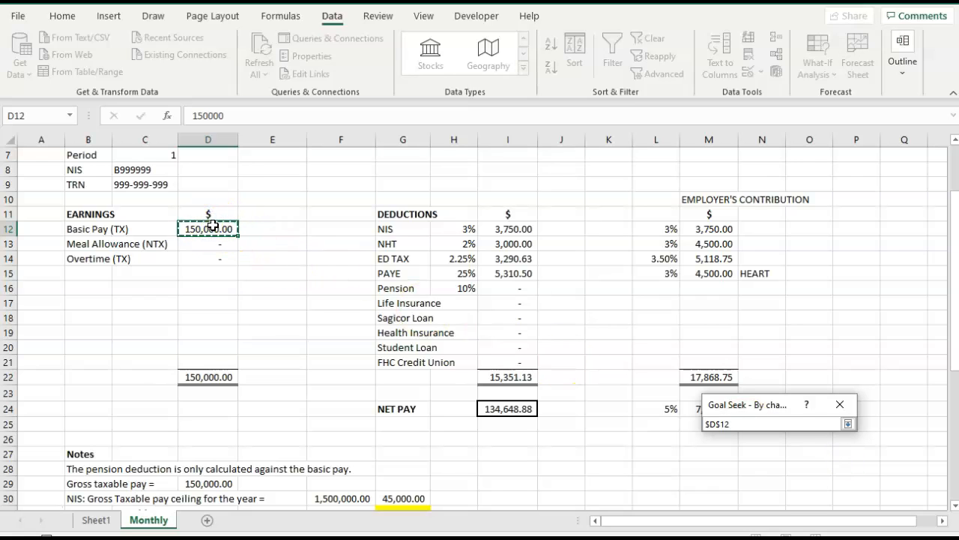
left_click(848, 424)
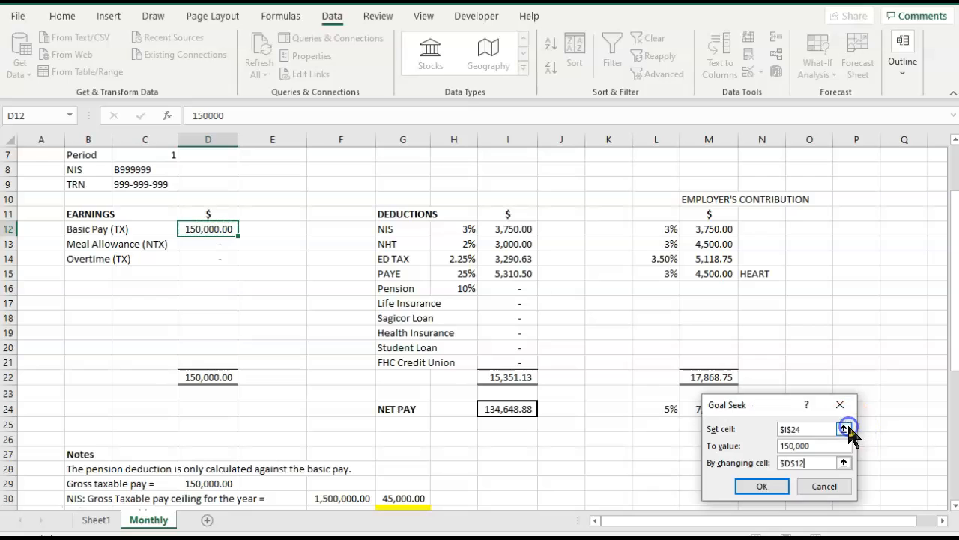
left_click(761, 487)
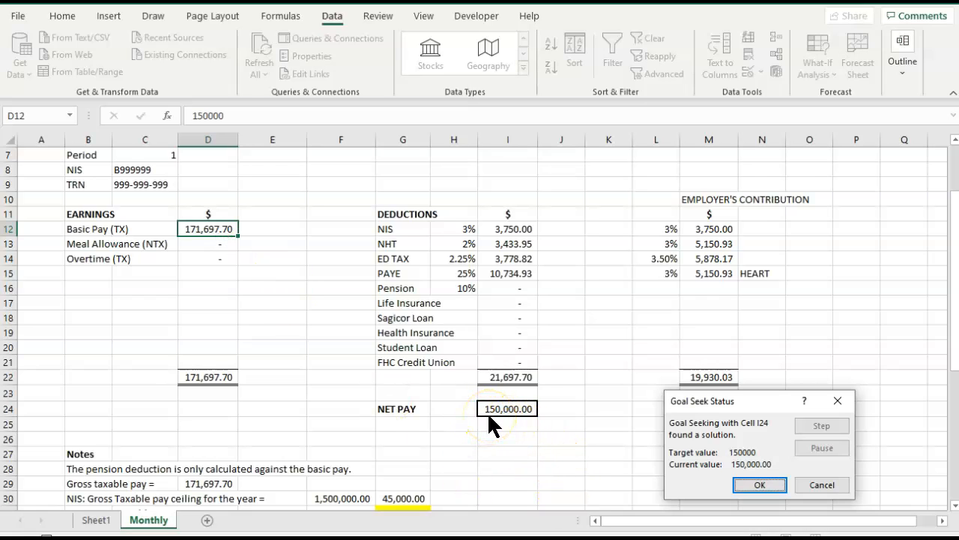
left_click(817, 486)
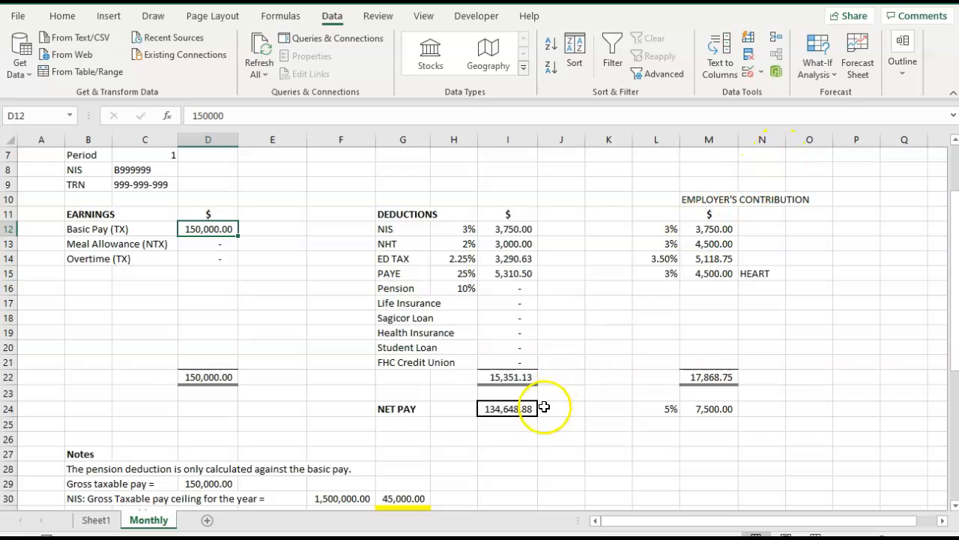
Start a new Goal Seek with the Net Pay in I24 as the set cell and 200000 as the target value.
left_click(502, 407)
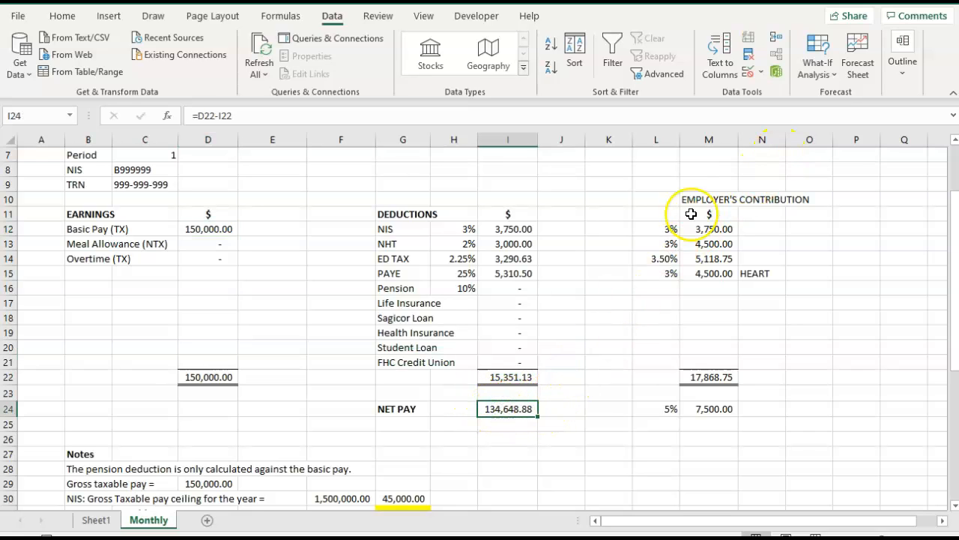
left_click(830, 74)
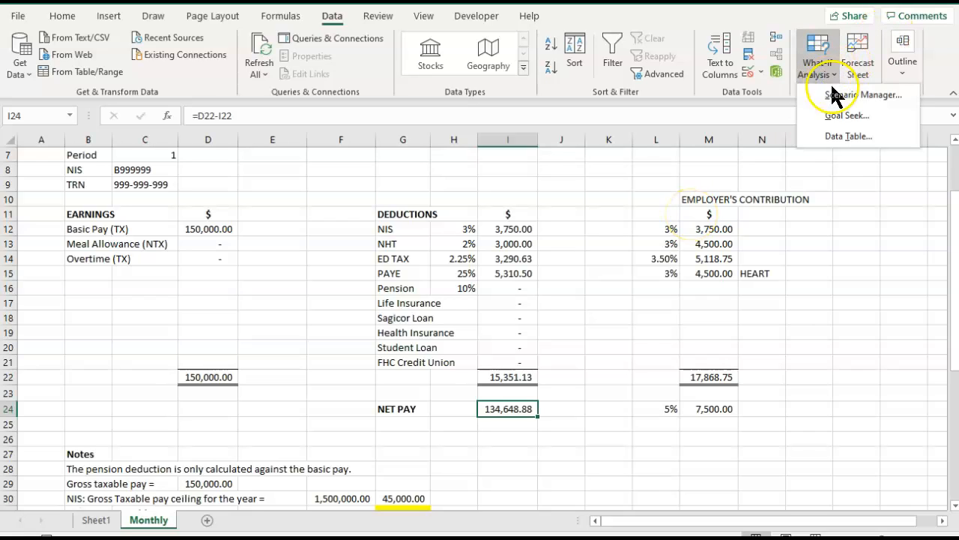
left_click(840, 116)
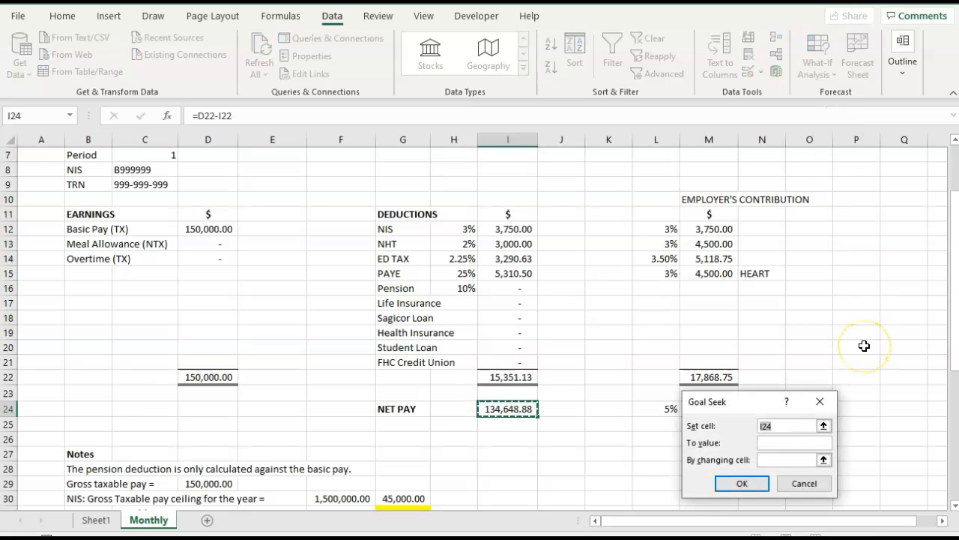
left_click(823, 425)
left_click(512, 413)
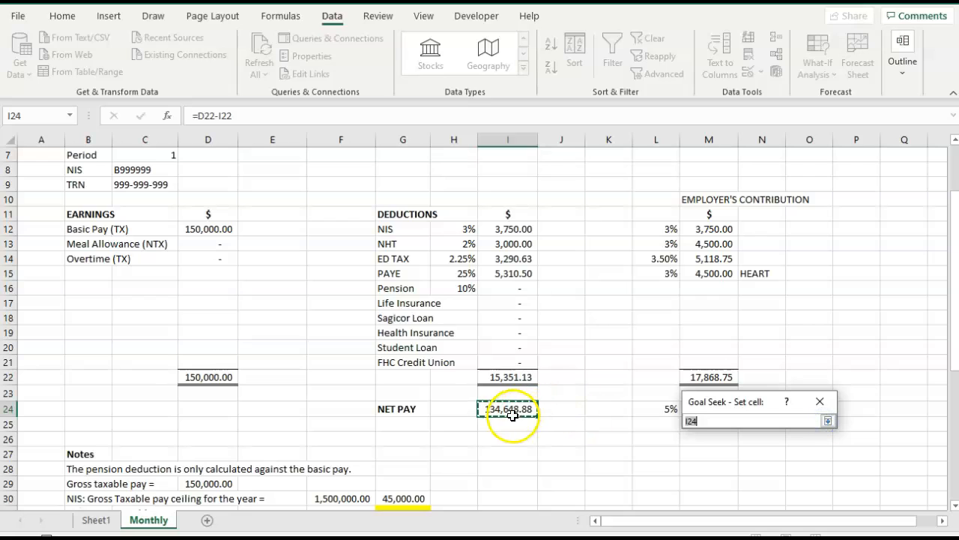
left_click(827, 421)
left_click(780, 443)
type("200000")
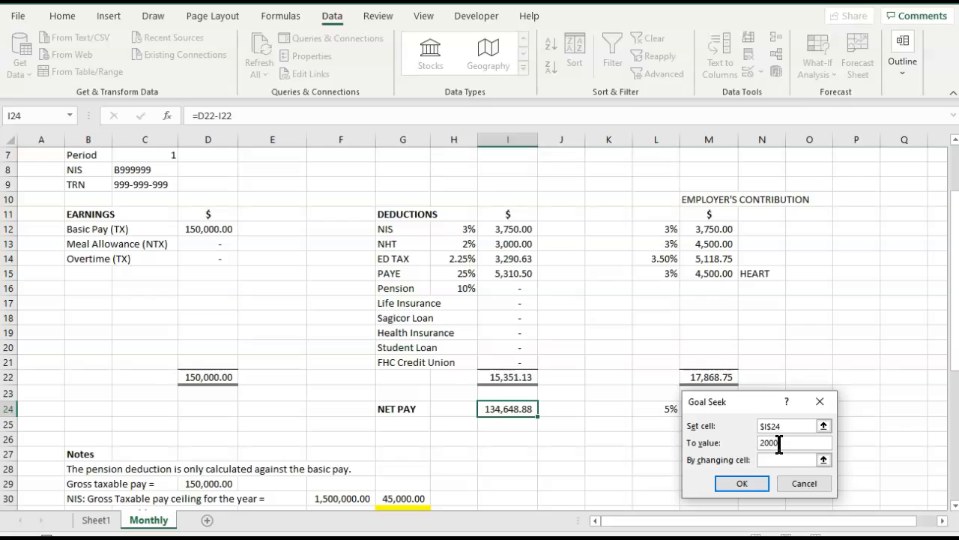
Run the Goal Seek with the Basic Pay in D12 as the changing cell and keep the solution.
left_click(823, 460)
left_click(189, 230)
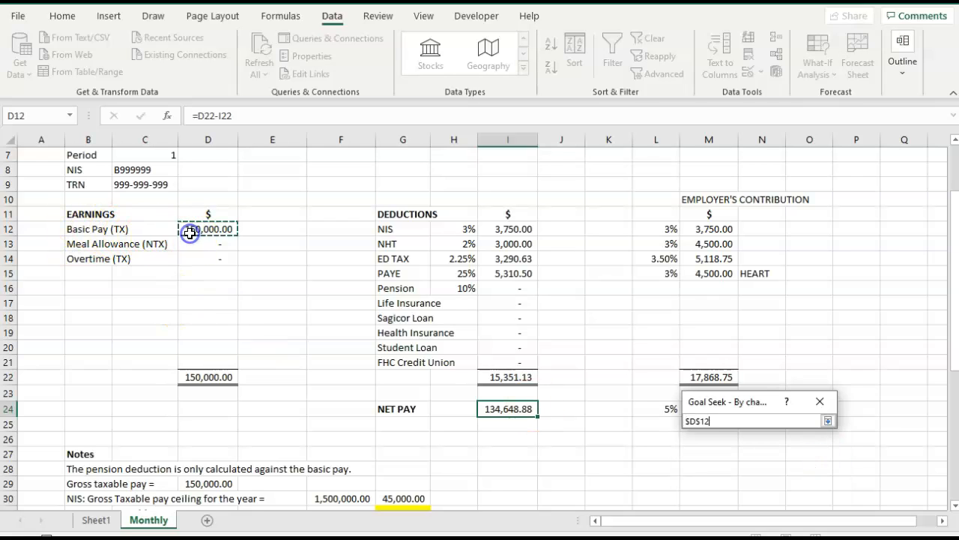
left_click(827, 421)
left_click(742, 483)
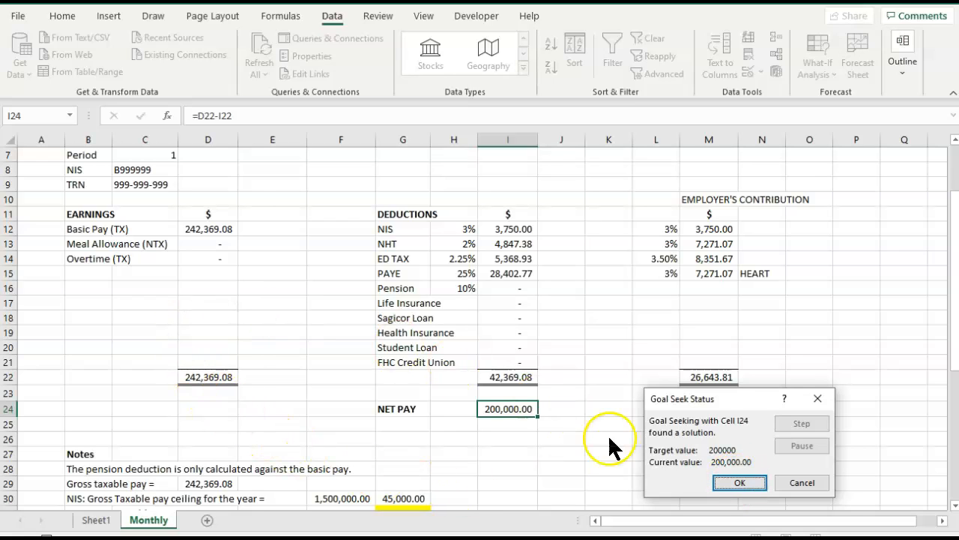
left_click(736, 483)
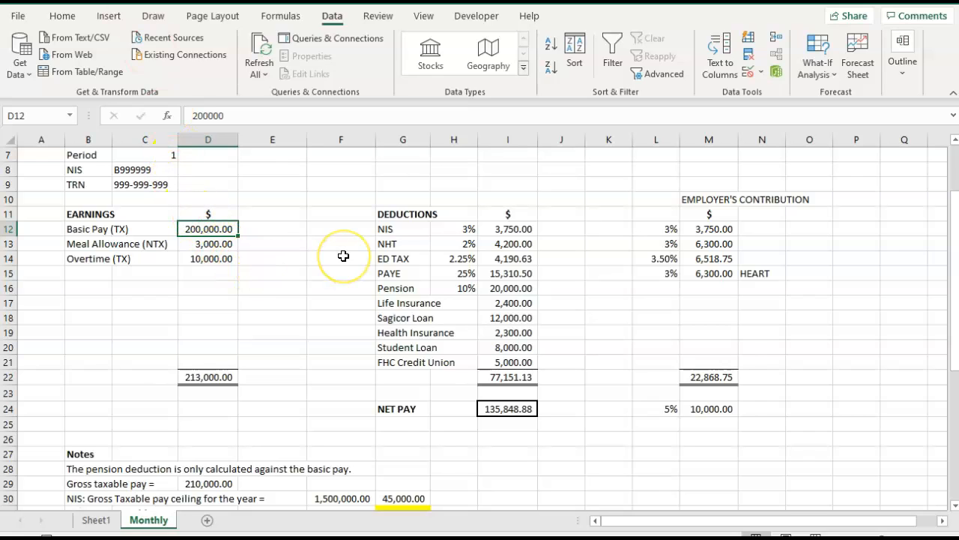
Set the Basic Pay in D12 back to 100000.
type("100000")
key("Tab")
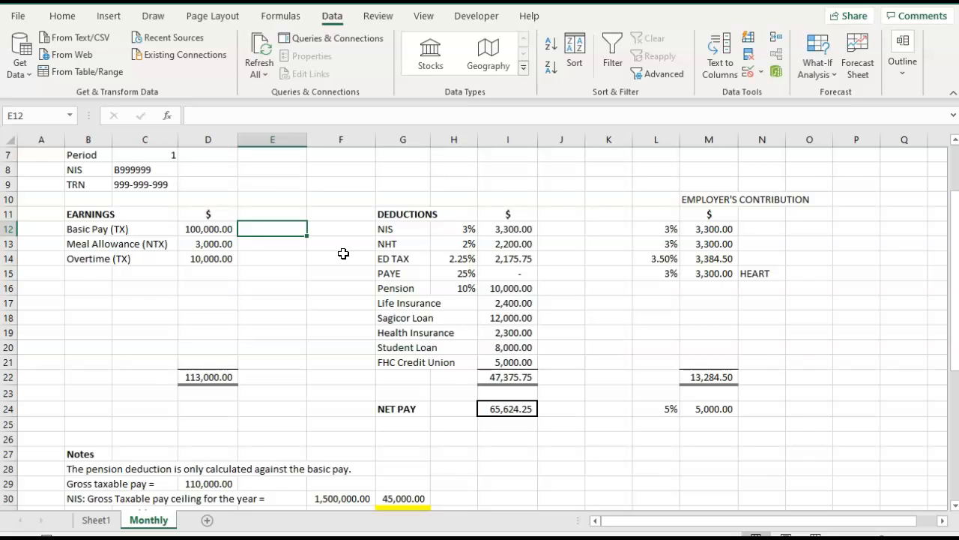
Fill the payslip range B4:J25 with a light orange background colour.
scroll(343, 254, "up", 2)
left_click(102, 197)
left_click_drag(102, 197, 548, 507)
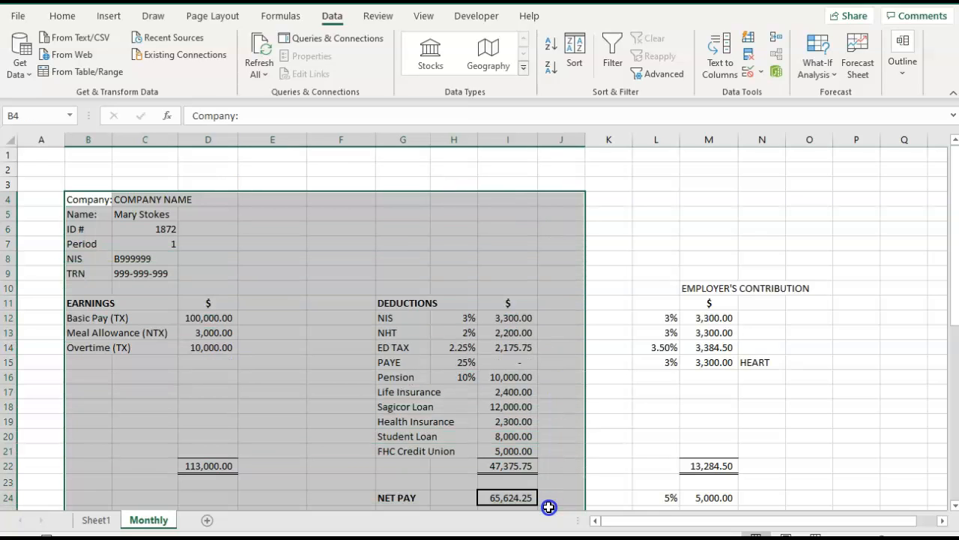
left_click(66, 19)
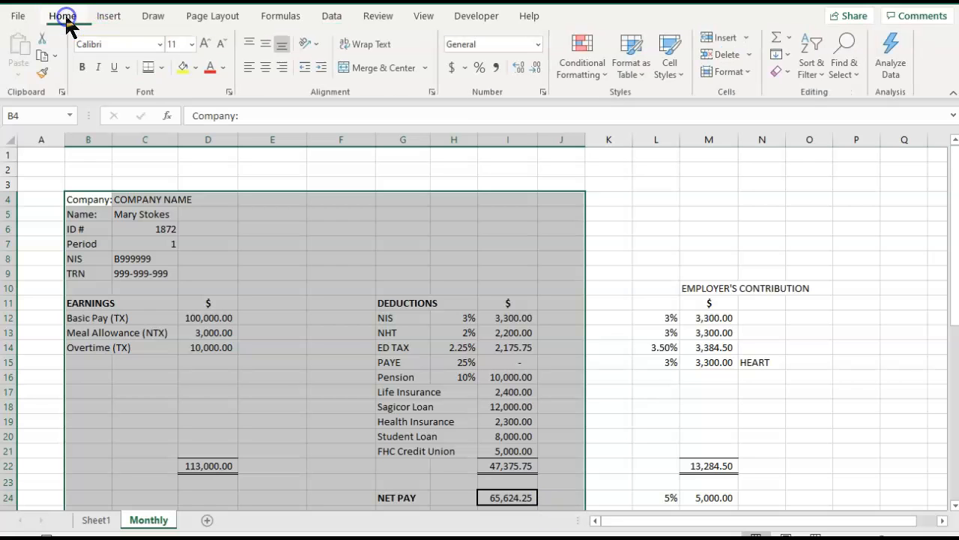
left_click(199, 68)
left_click(247, 135)
left_click(432, 182)
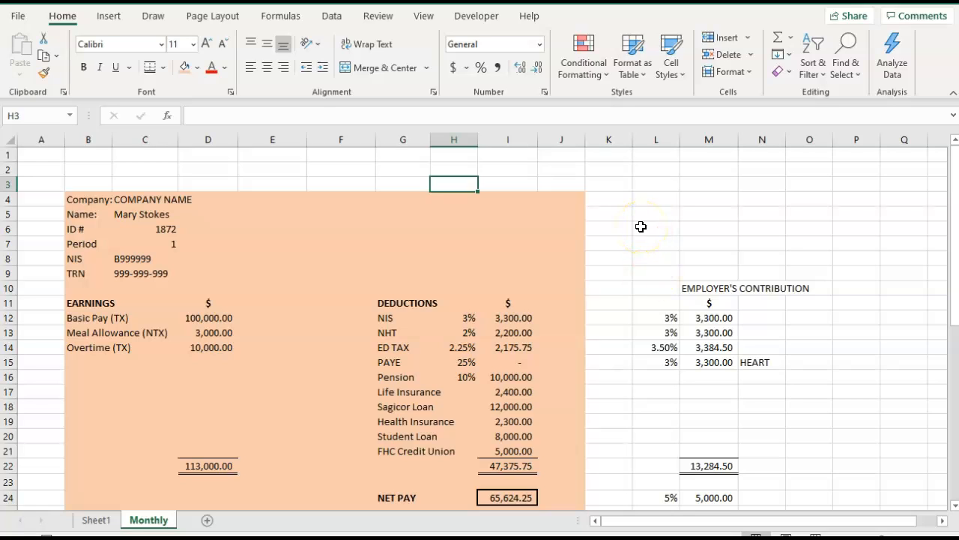
Enter the heading "Payroll Journal" in B49 below the PAYE notes and make it bold.
scroll(641, 226, "down", 3)
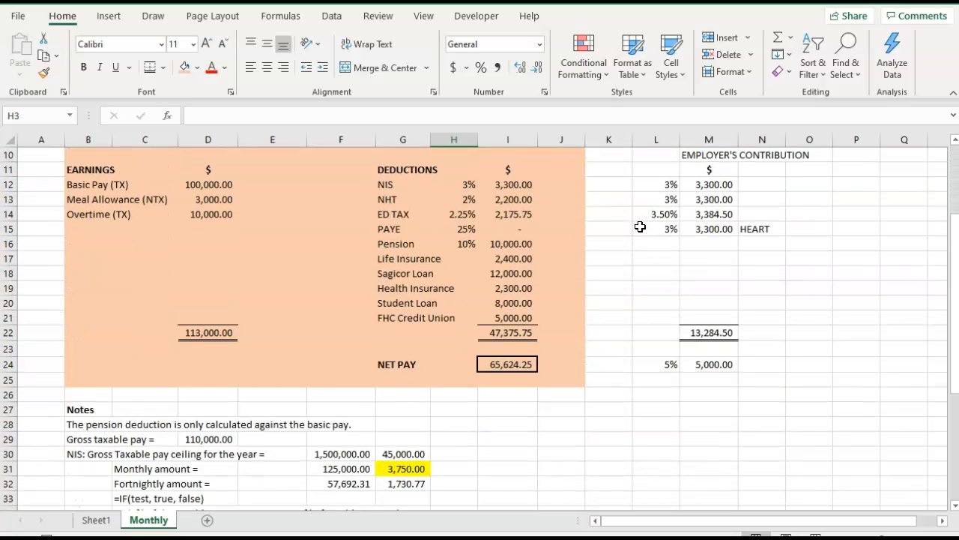
scroll(641, 227, "down", 8)
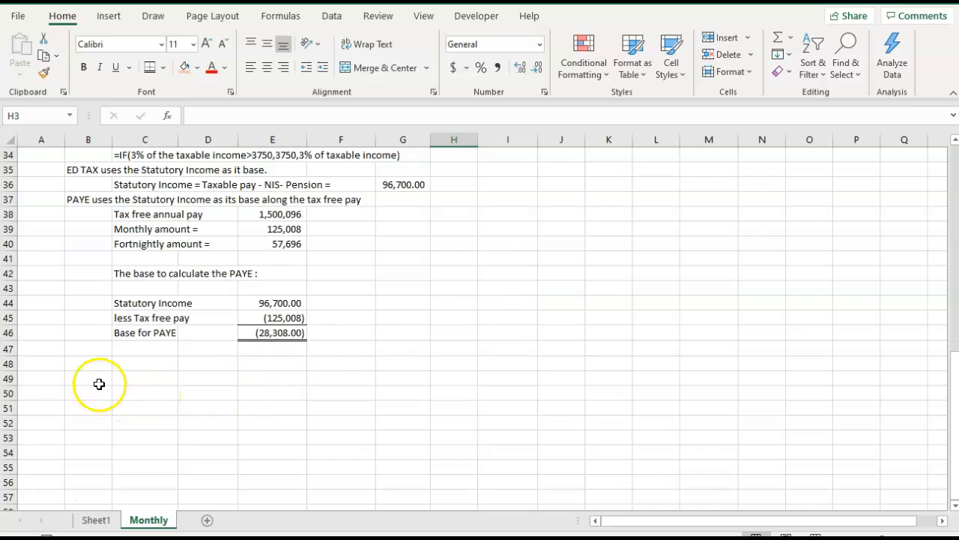
left_click(99, 381)
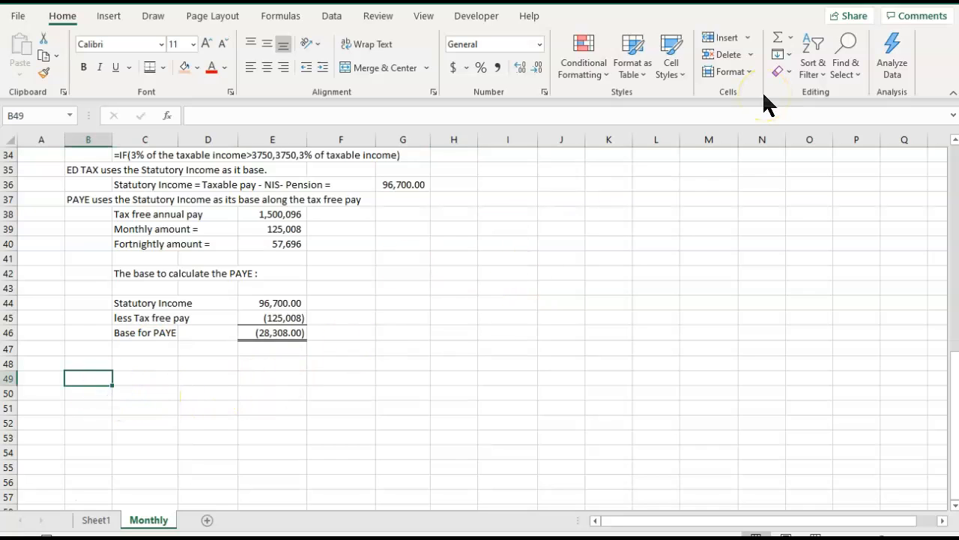
type("Payroll JOu")
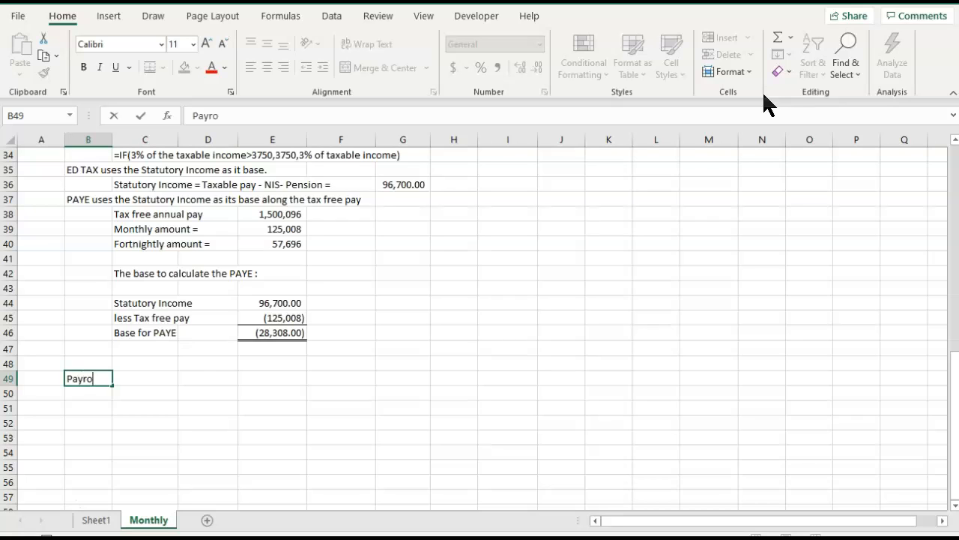
key("BackSpace")
key("BackSpace")
type("ournal")
key("ctrl+Return")
key("ctrl+b")
key("Down")
key("Down")
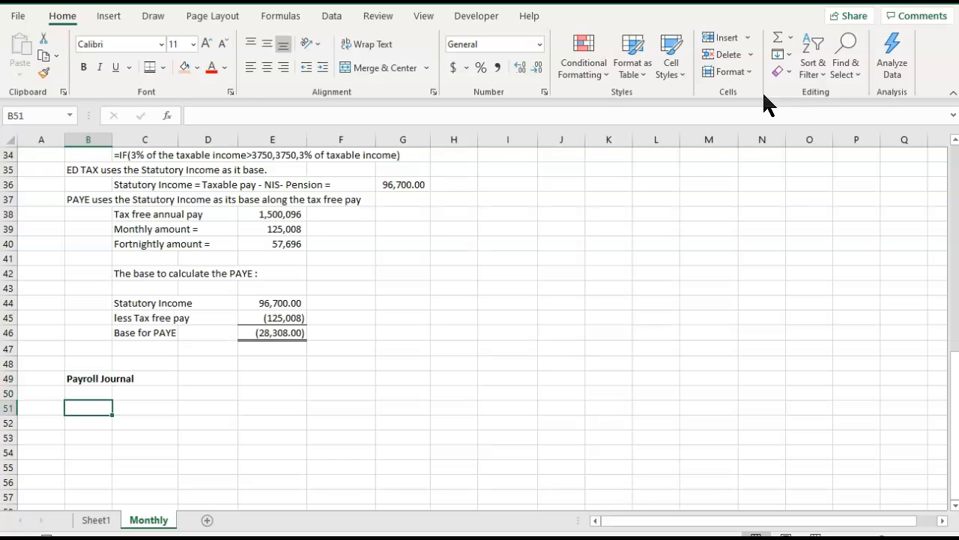
Enter the journal column headings DR in E50 and CR in F50, with a $ sign beneath each in row 51.
key("Right")
key("Right")
key("Right")
key("Up")
type("DR")
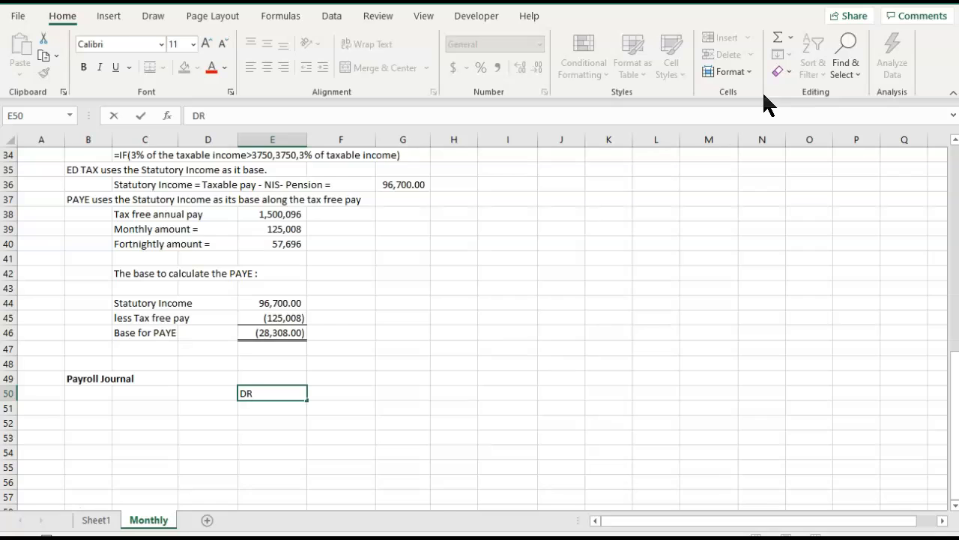
key("Tab")
type("CR")
key("Return")
key("Left")
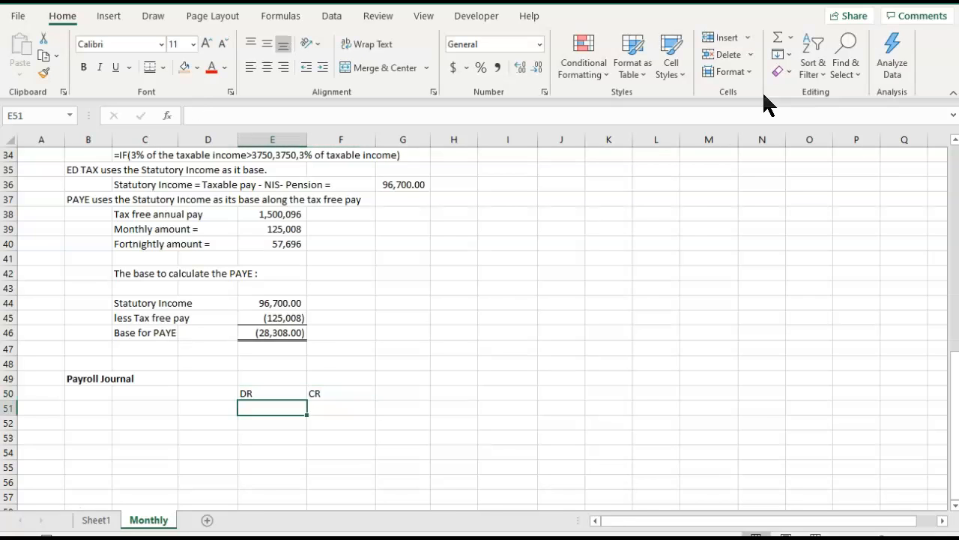
type("$")
key("Tab")
type("$")
key("Tab")
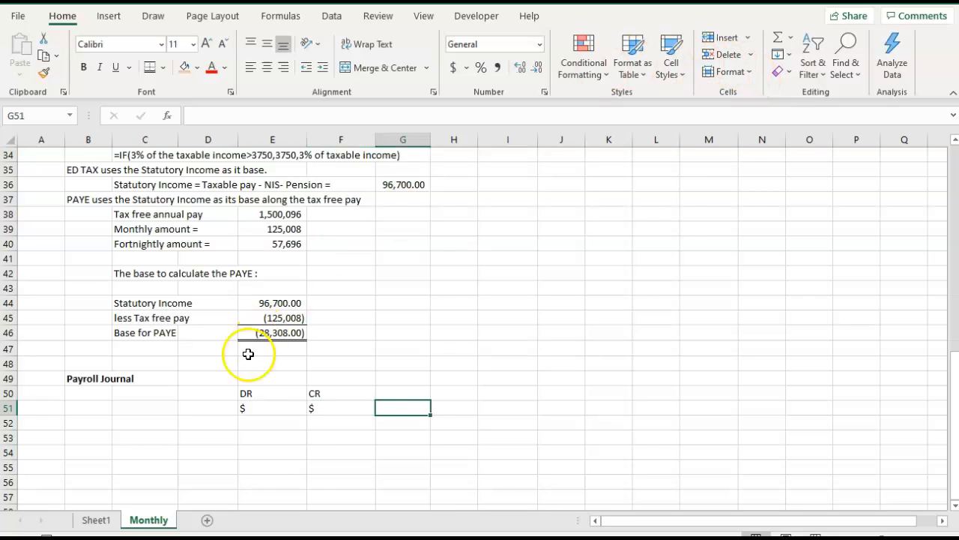
Make the journal column headings in E50:F51 bold and centred.
left_click_drag(246, 394, 316, 404)
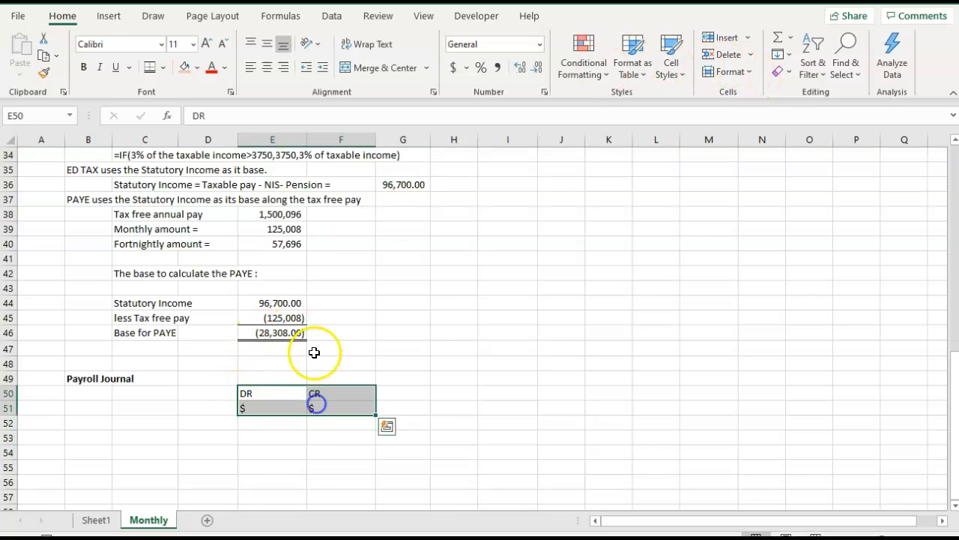
left_click(84, 67)
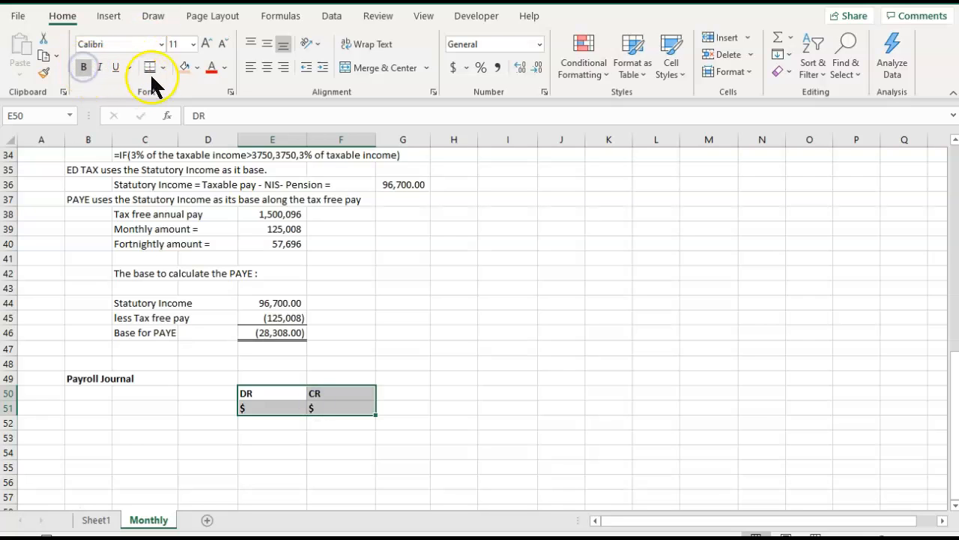
left_click(267, 68)
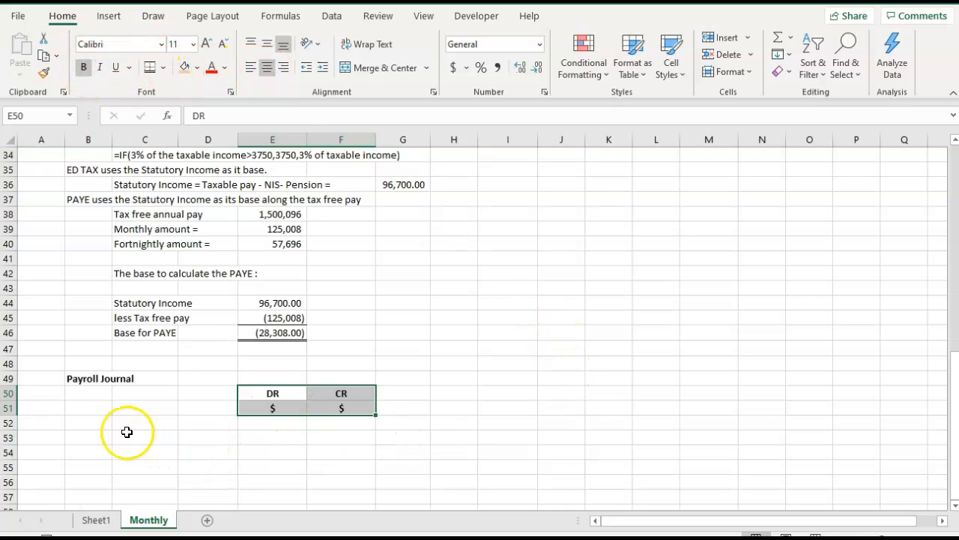
Add a Salaries line in B52 and link its debit amount in E52 to the total earnings in D22.
left_click(90, 423)
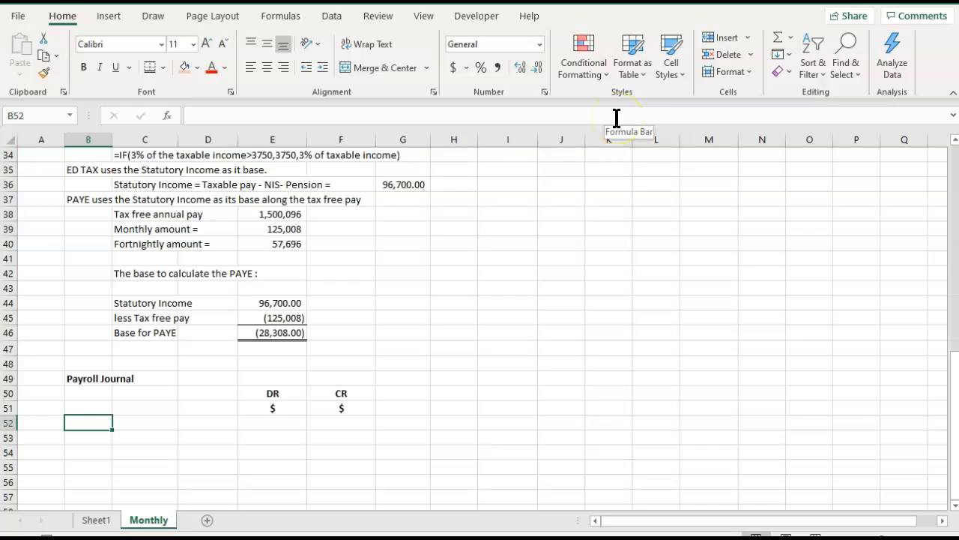
type("Salaries")
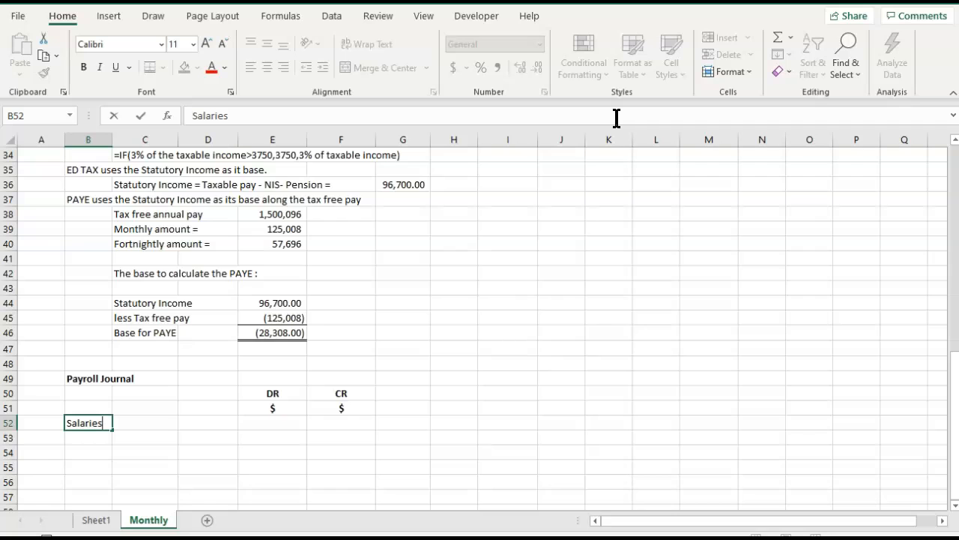
key("Right")
key("Right")
key("Right")
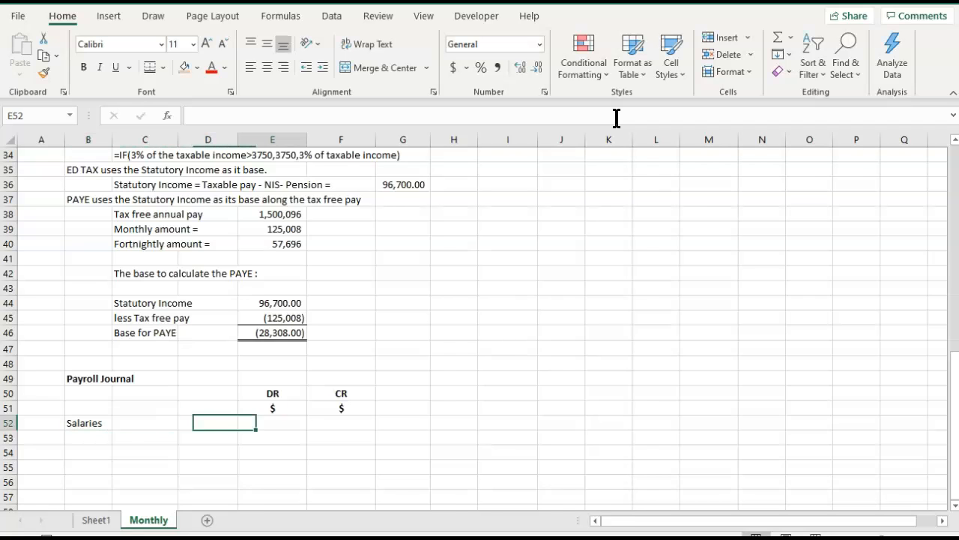
type("=")
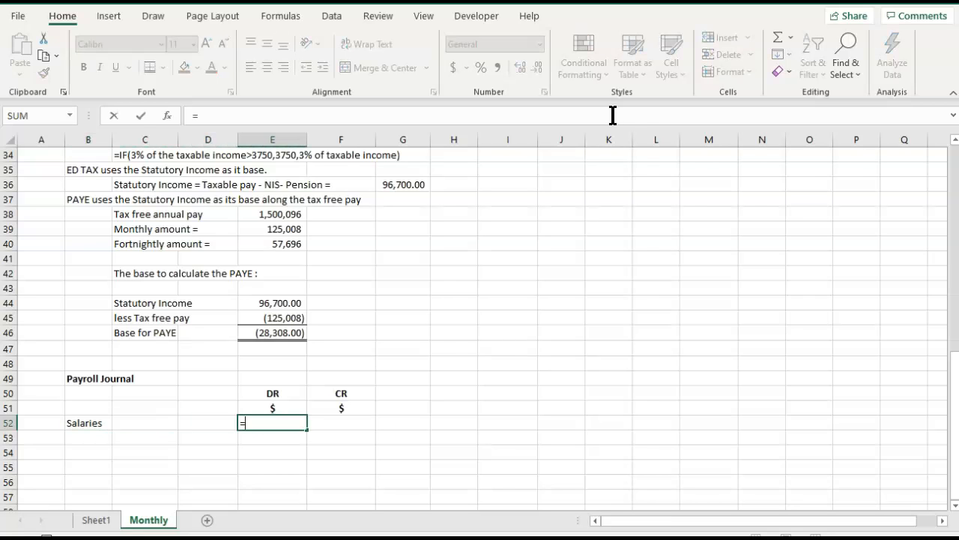
scroll(248, 233, "up", 11)
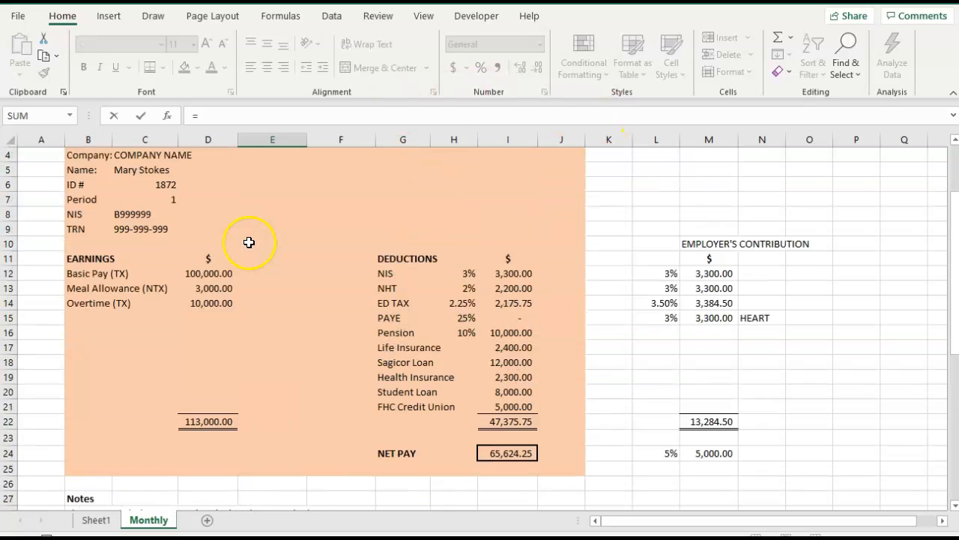
left_click(207, 465)
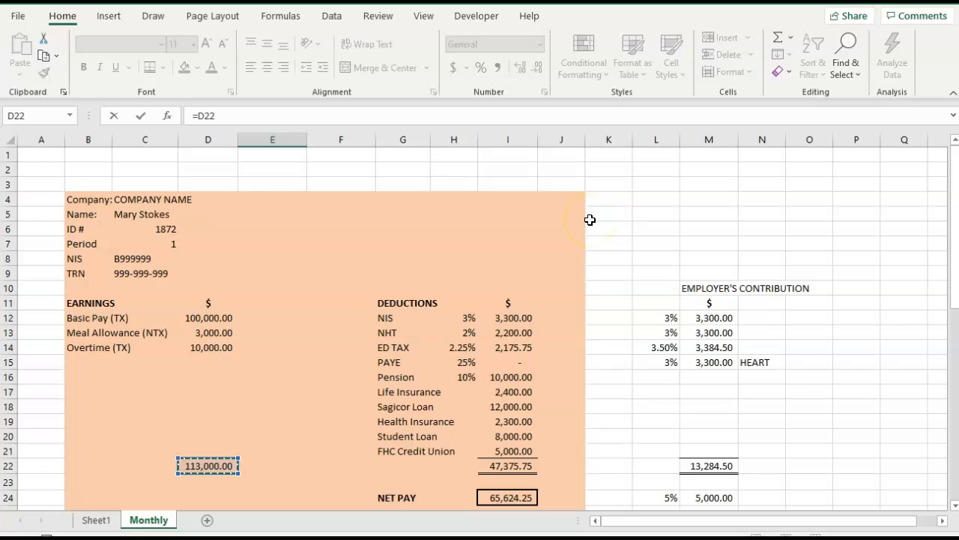
key("Return")
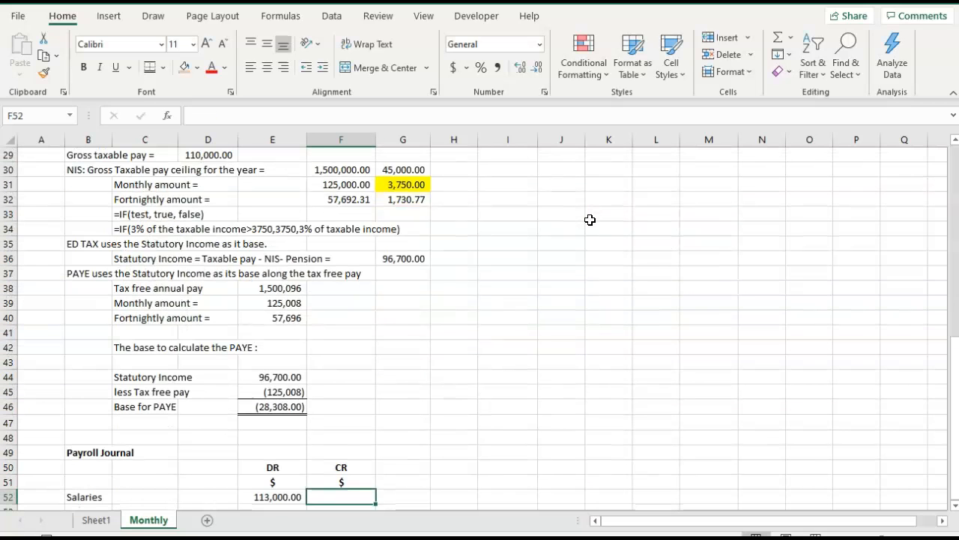
Enter the label "Employer's Contributions" in B53 under Salaries.
scroll(589, 220, "down", 1)
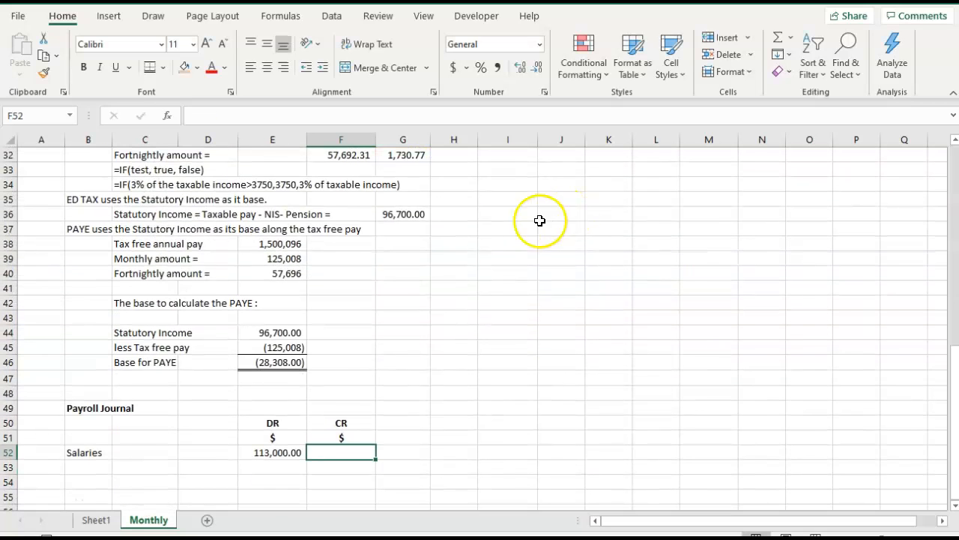
left_click(88, 466)
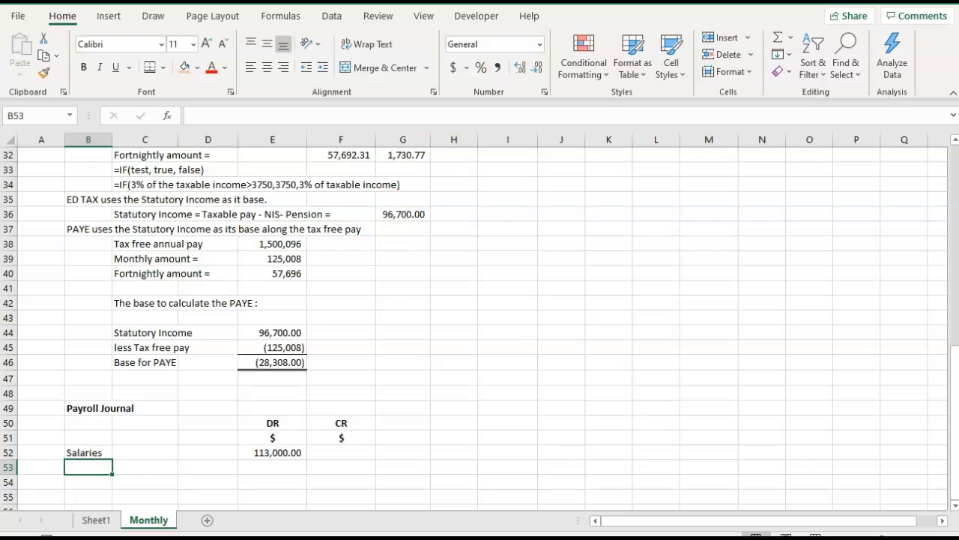
type("Employesr")
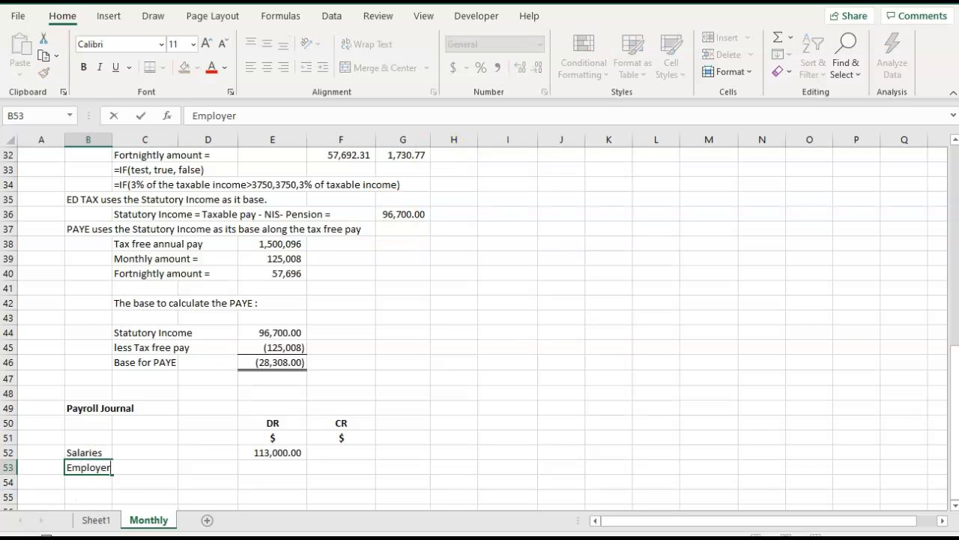
type(" Contributo")
type("n")
key("BackSpace")
key("BackSpace")
type("ions")
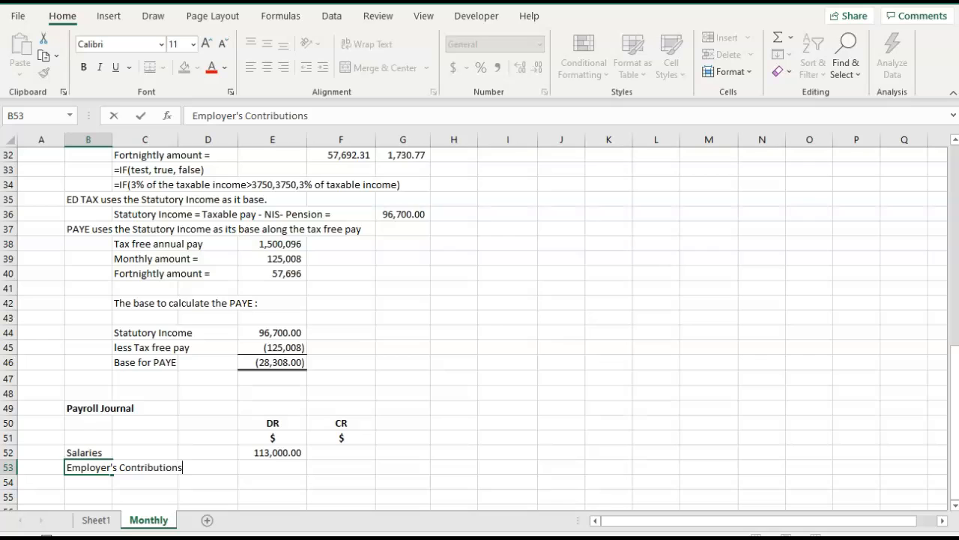
Link the Employer's Contributions debit in E53 to the employer's contribution total in M22.
left_click(273, 471)
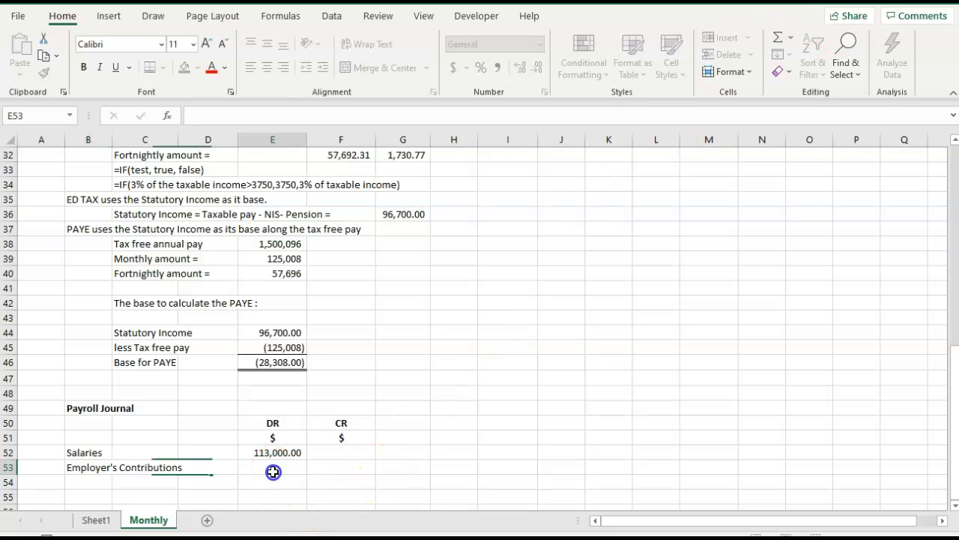
type("=")
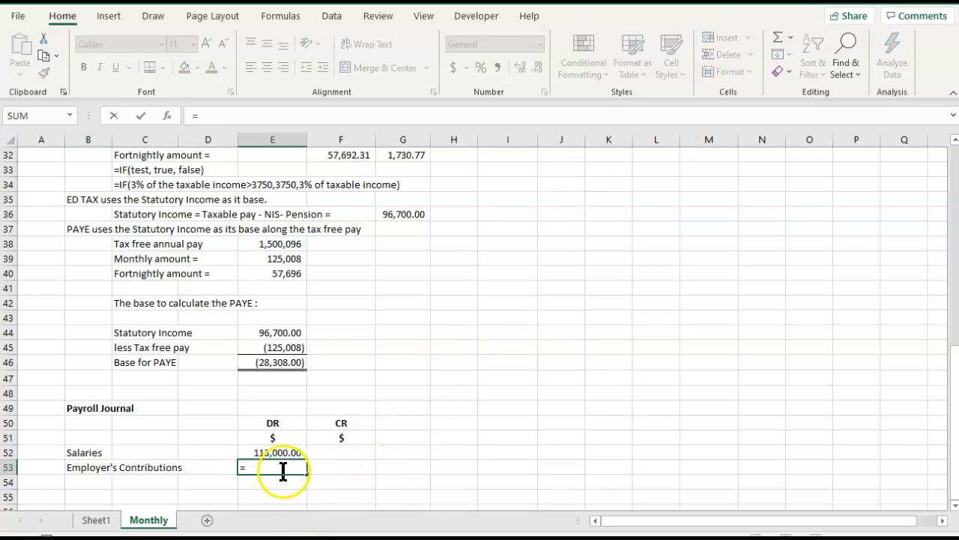
scroll(287, 468, "up", 6)
scroll(315, 461, "up", 2)
left_click(719, 362)
key("Tab")
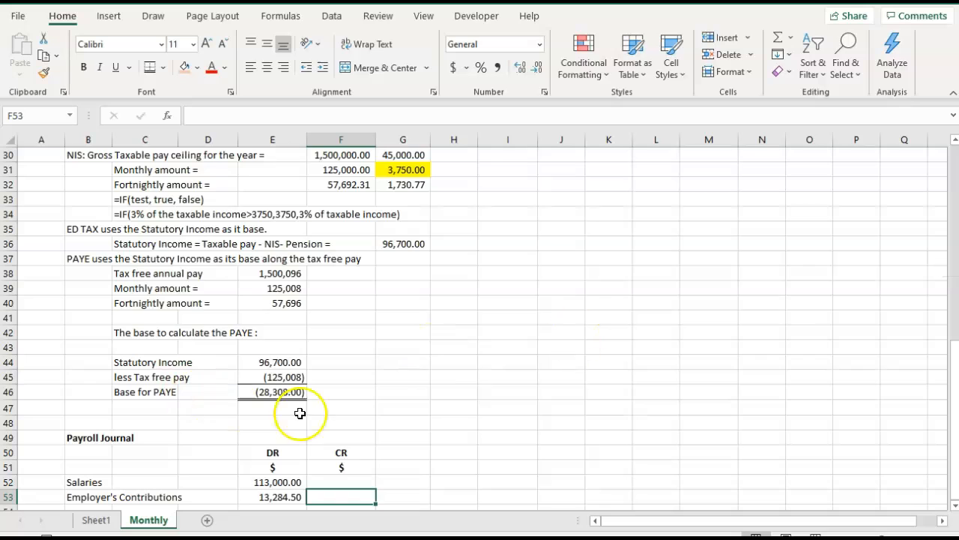
Enter the label "Employer's Pension contributon" in B54 as the next journal line.
scroll(353, 416, "down", 2)
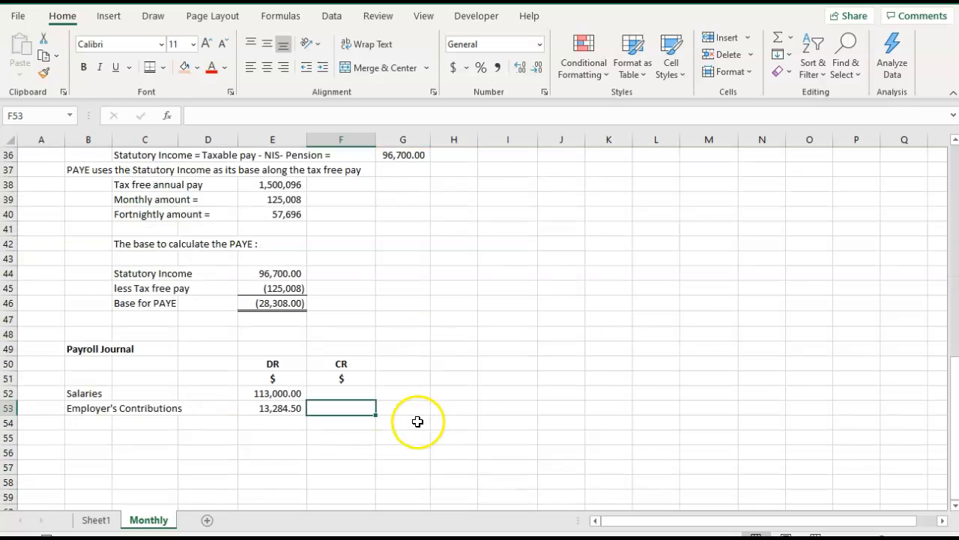
left_click(75, 422)
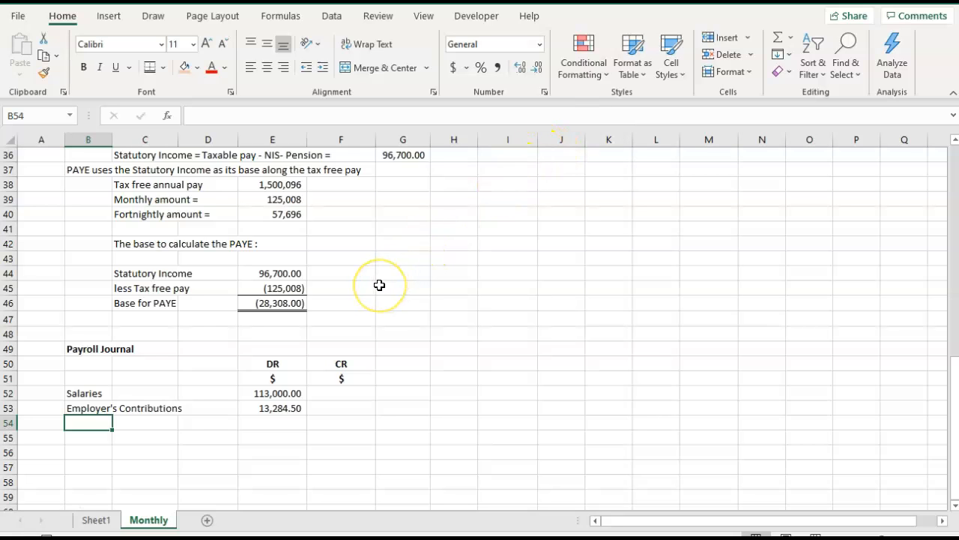
type("EW")
key("BackSpace")
key("BackSpace")
type("Employer")
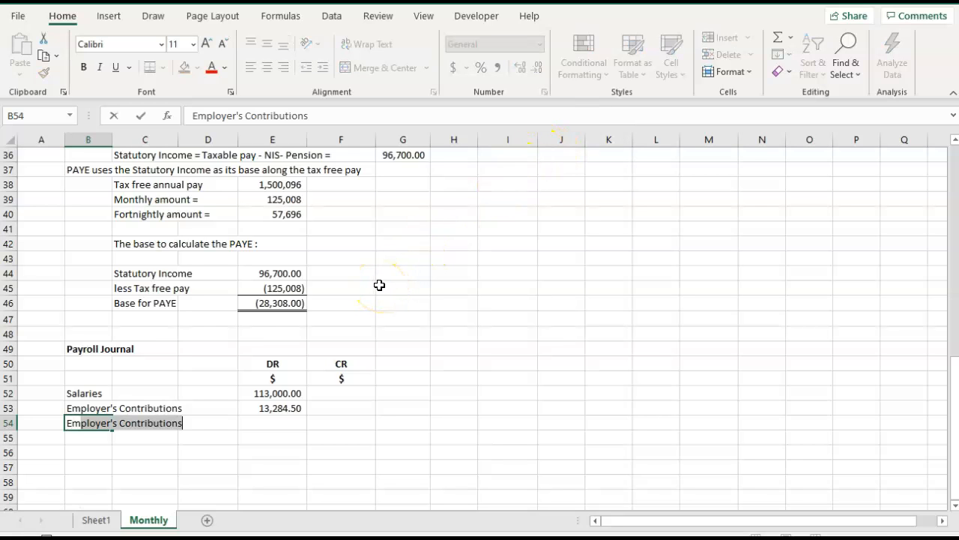
type("'s ")
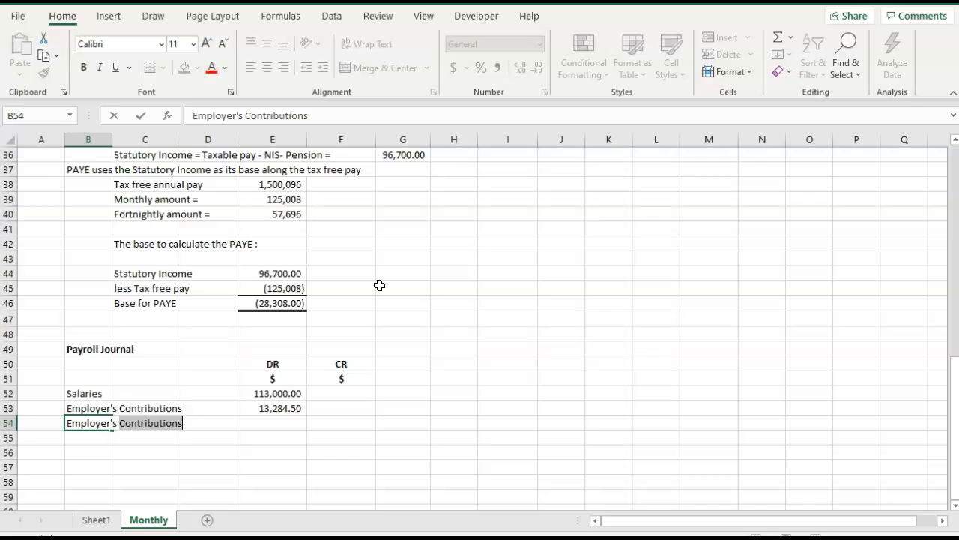
type("Pension contributon")
Link the Employer's Pension contribution debit in E54 to the employer's pension amount in M24.
key("Tab")
key("Tab")
key("Tab")
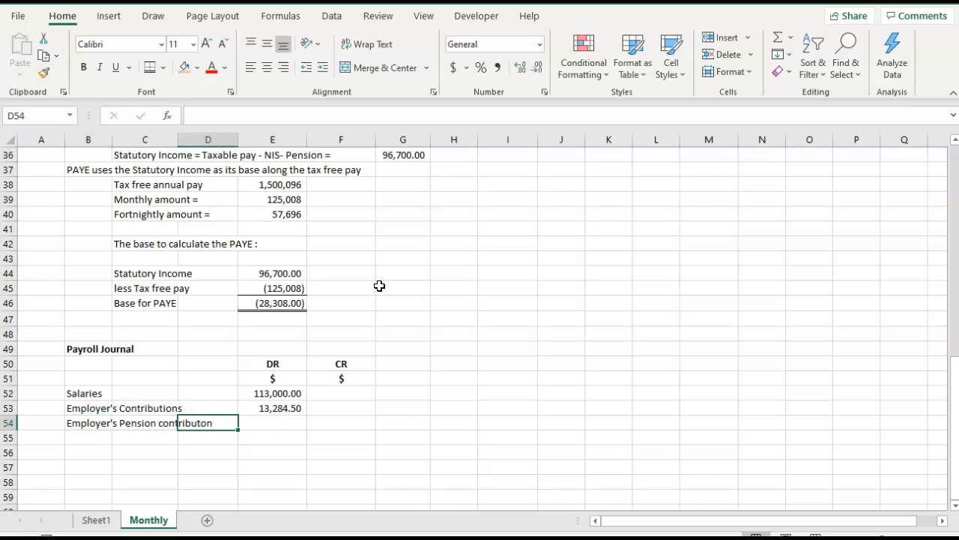
type("=")
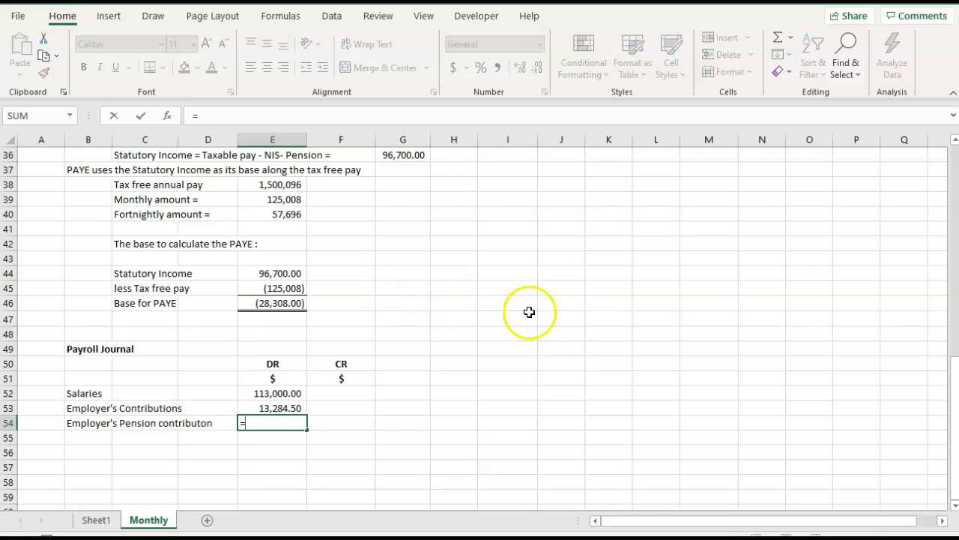
scroll(694, 350, "up", 6)
left_click(706, 246)
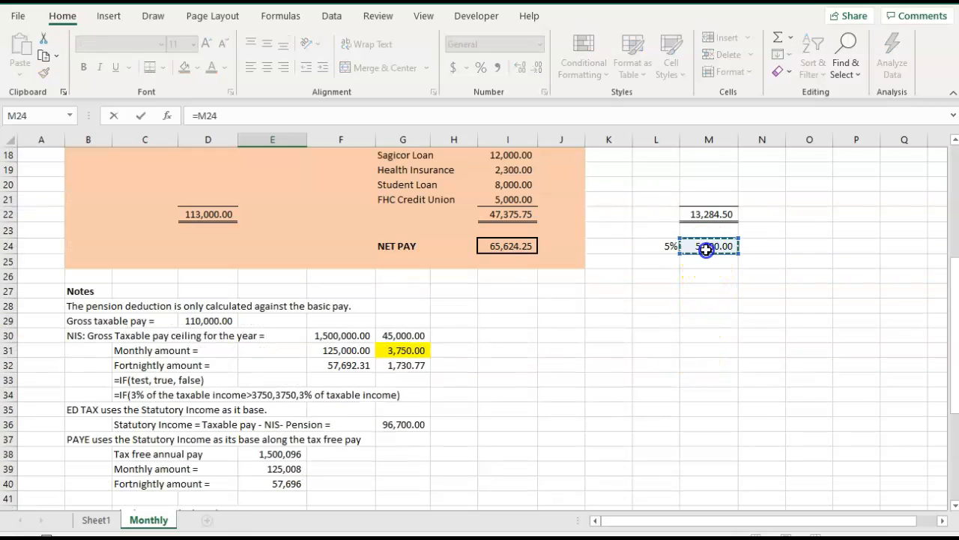
key("Tab")
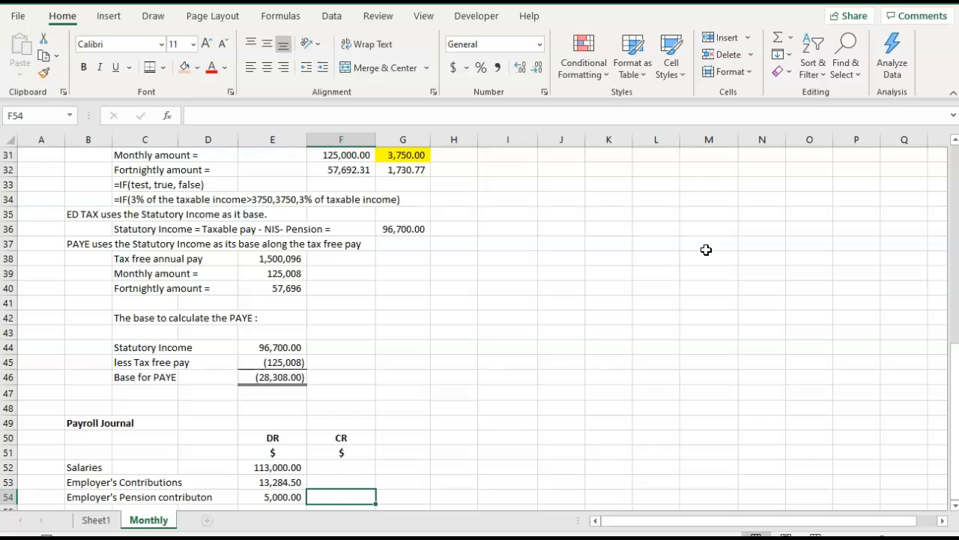
scroll(706, 249, "down", 2)
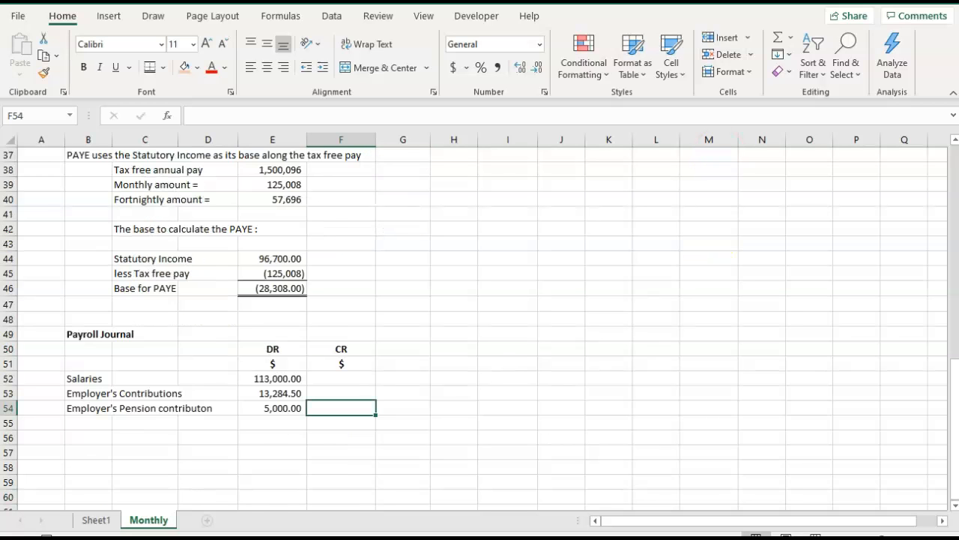
left_click(267, 380)
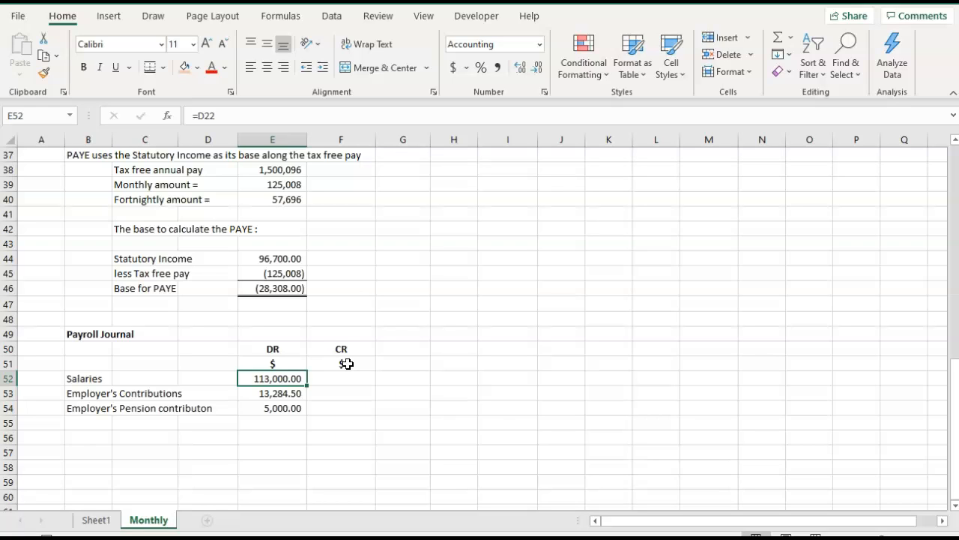
left_click(289, 394)
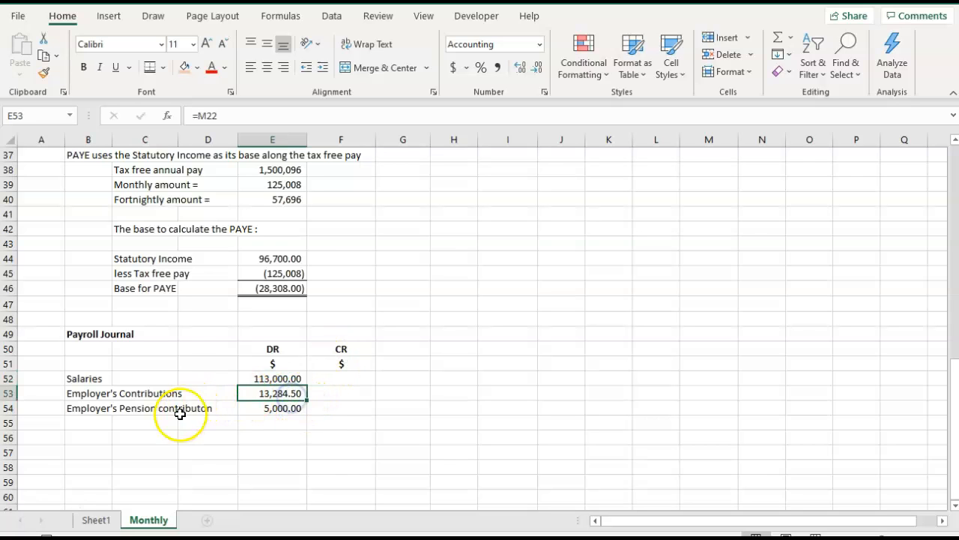
left_click(265, 408)
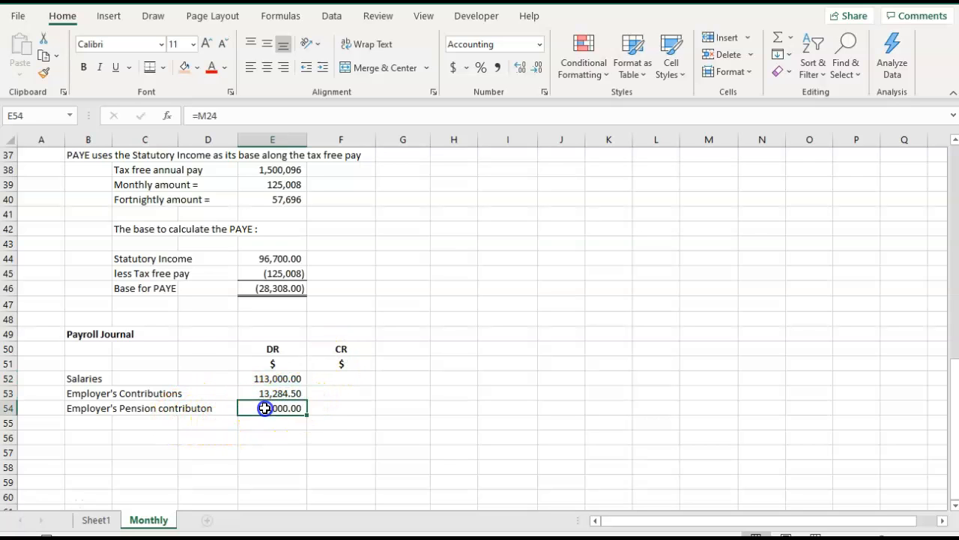
Enter the label "Net Salary payable" in B55 as the first credit line of the payroll journal.
left_click(90, 426)
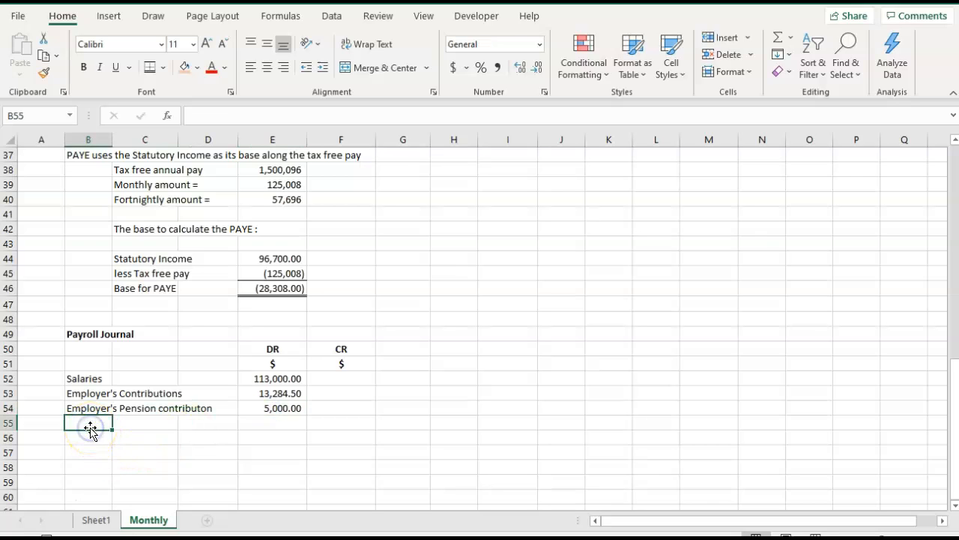
type("Net Salary payable")
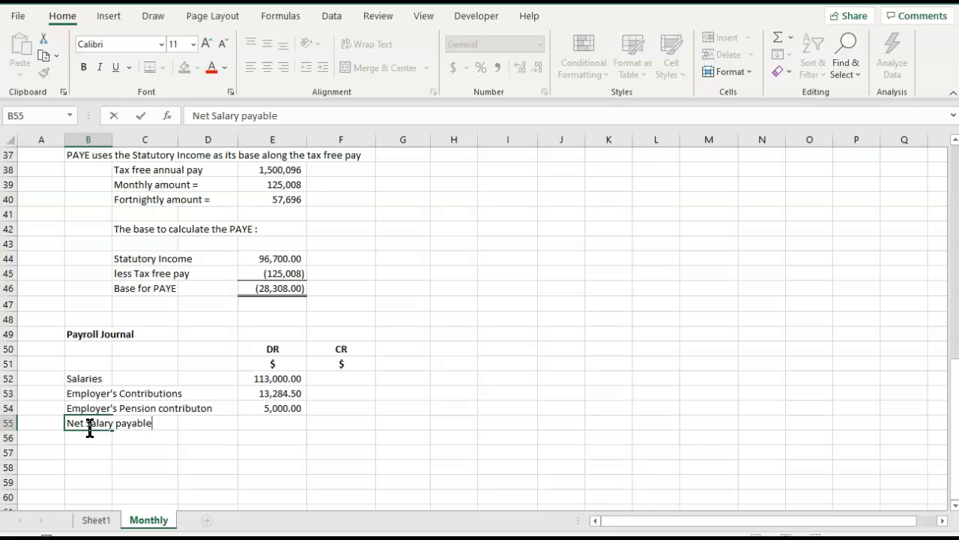
Link the Net Salary payable credit in F55 to the net pay in I24.
key("Right")
key("Right")
key("Right")
key("Right")
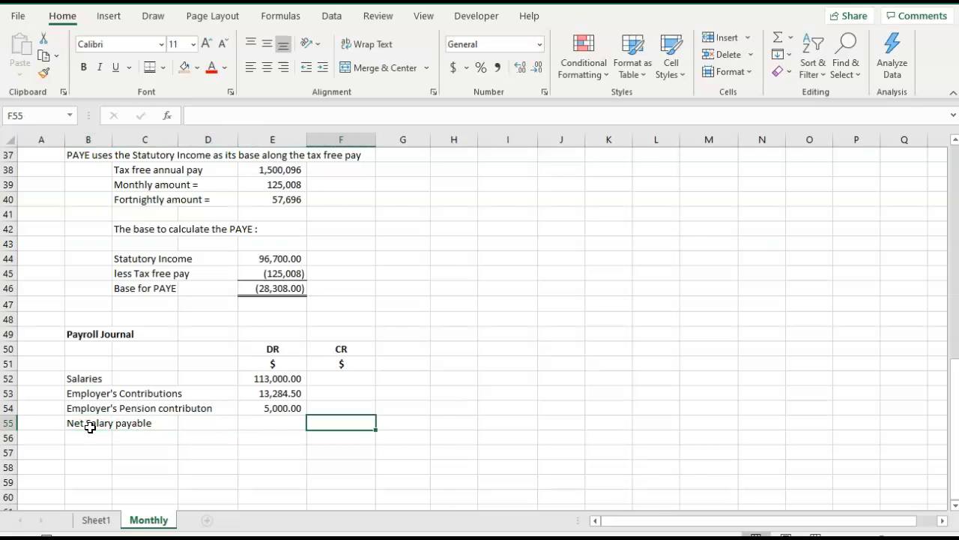
type("=")
scroll(90, 427, "up", 8)
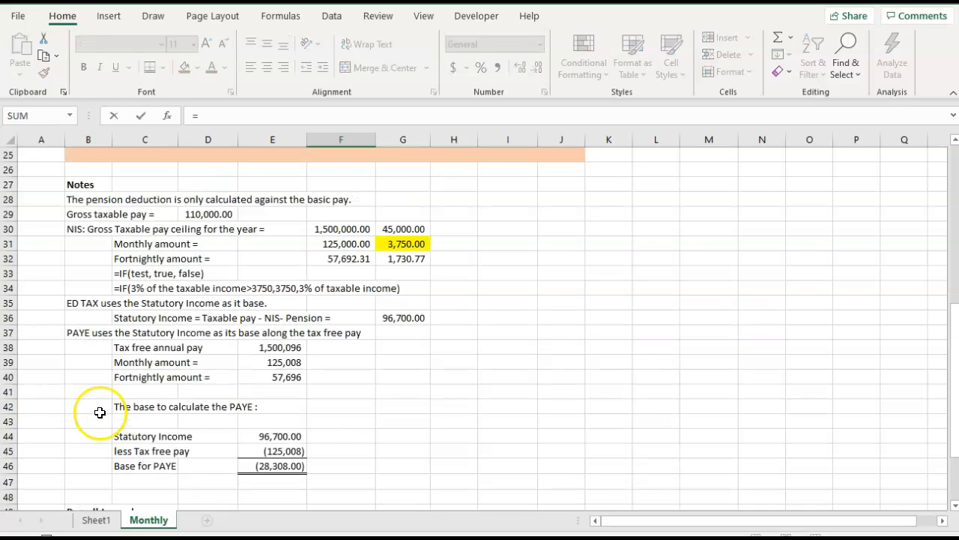
left_click(511, 320)
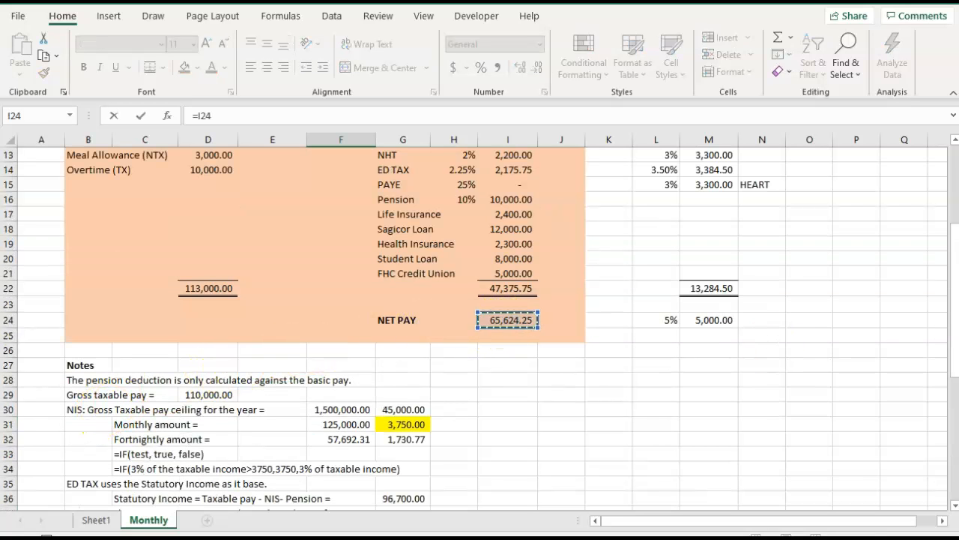
key("Tab")
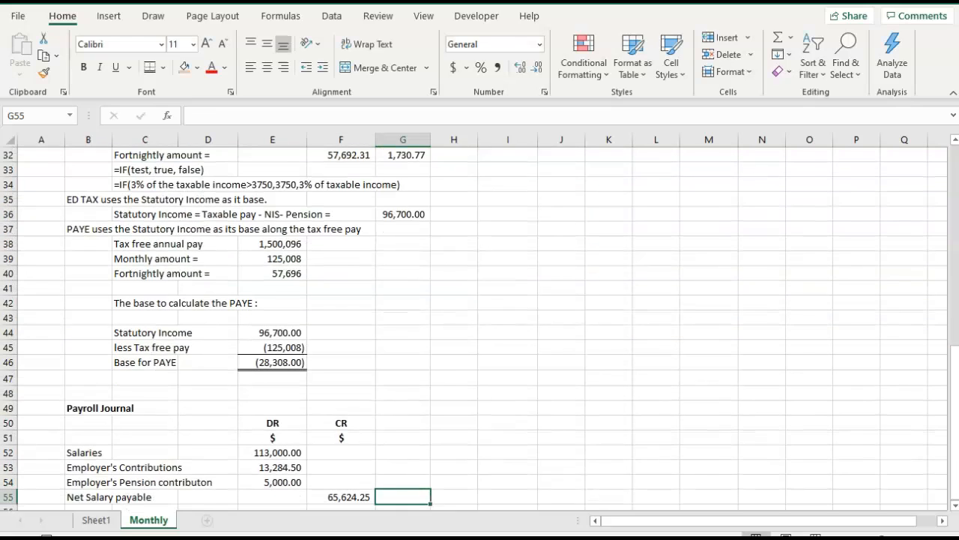
scroll(407, 392, "down", 3)
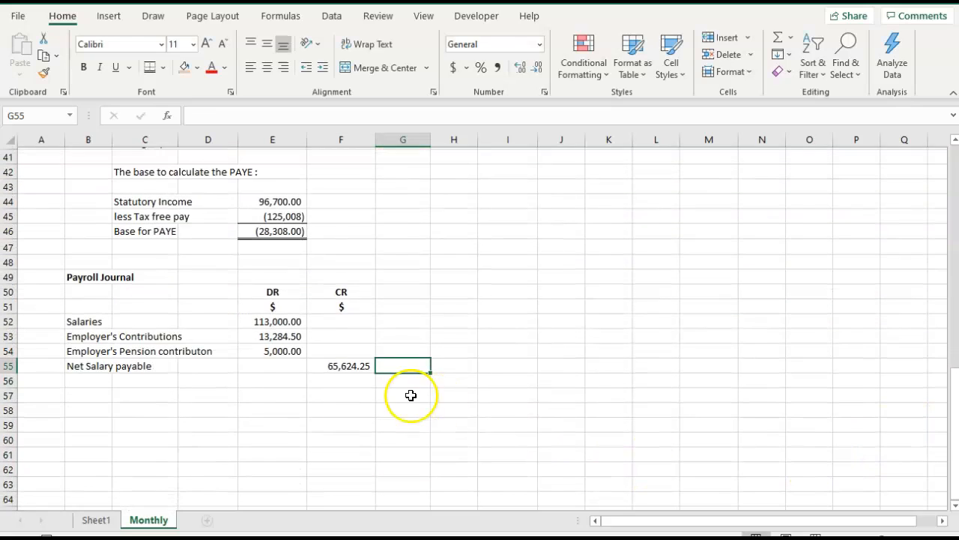
Enter the label "NIS Payable" in B56 under Net Salary payable.
left_click(77, 373)
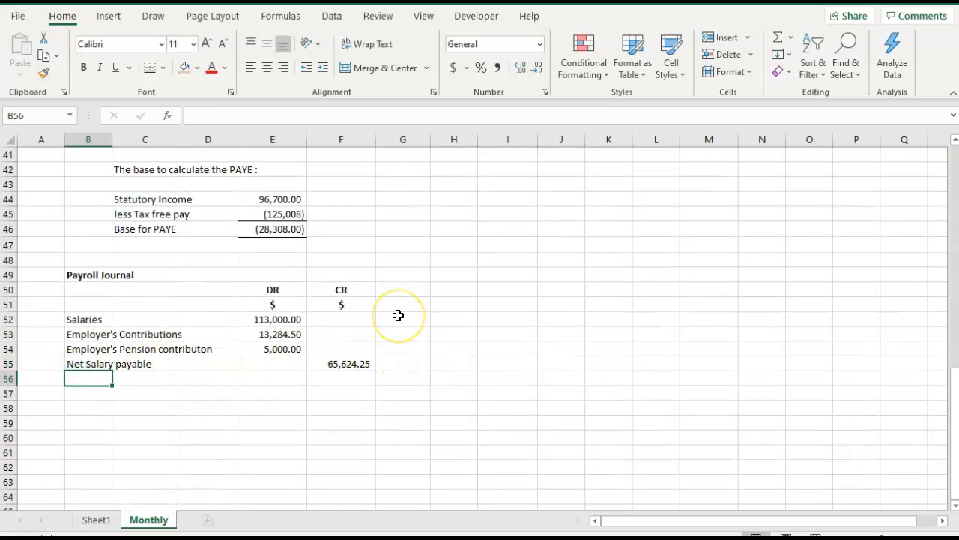
type("NIS PAY")
key("BackSpace")
key("BackSpace")
type("aylable")
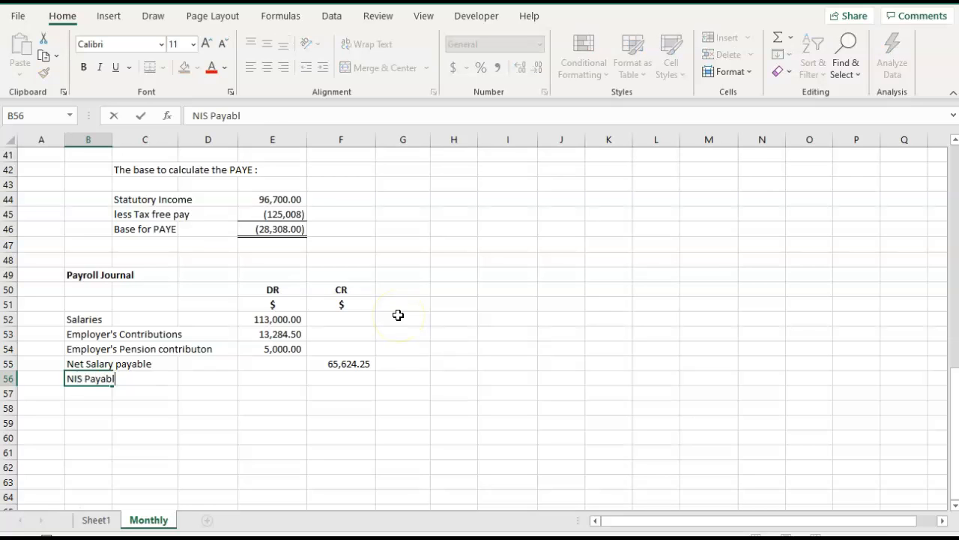
key("Tab")
Enter the label "NHT Payable" in B57 under NIS Payable.
key("Left")
key("Down")
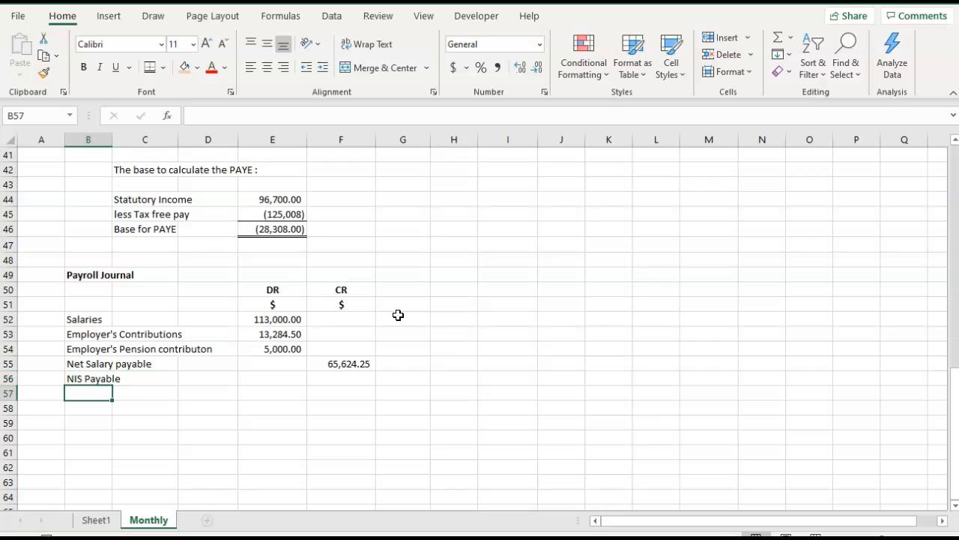
type("NHT Payh")
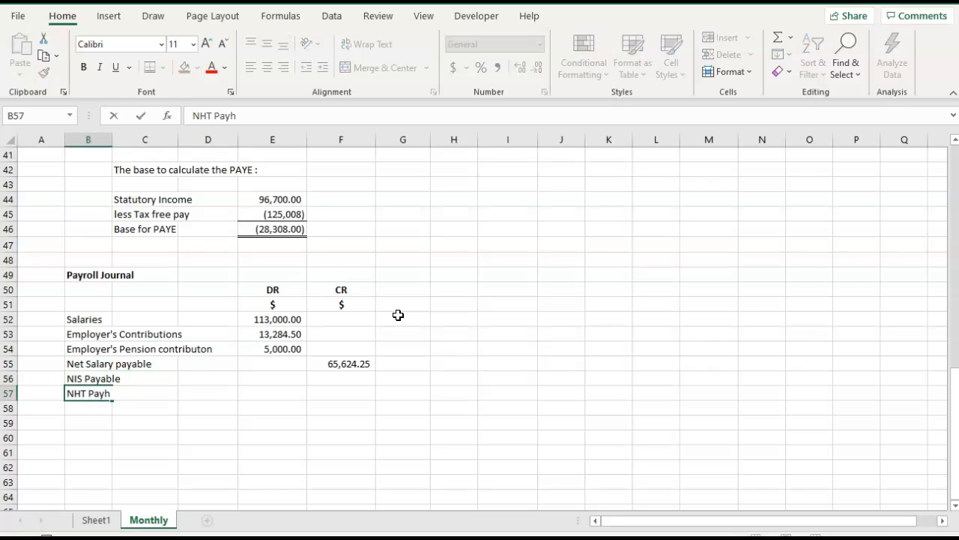
key("BackSpace")
type("able")
key("Tab")
Enter the label "Ed Tax Payable" in B58 under NHT Payable.
key("Left")
key("Down")
type("Ed Tax Payab")
key("BackSpace")
type("ble")
key("Return")
key("Up")
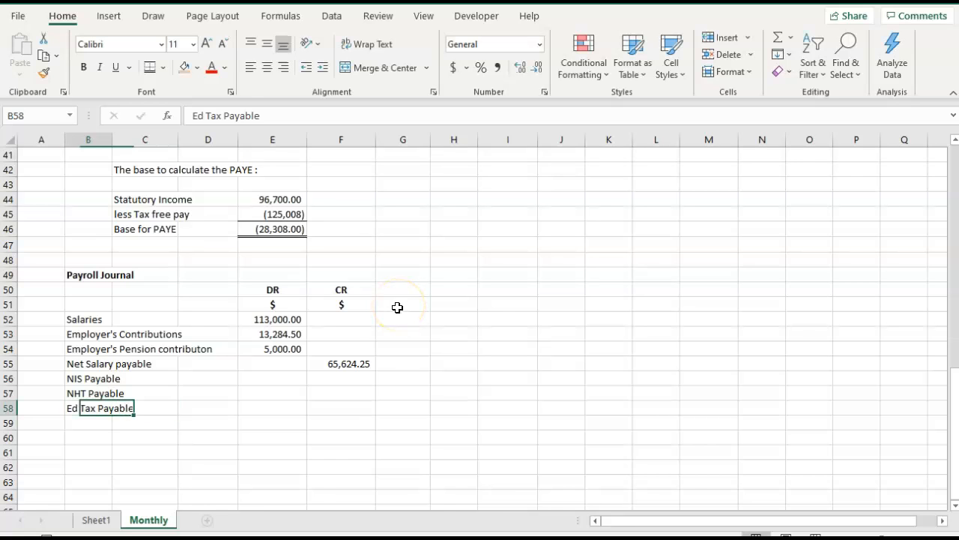
Enter the label "HEART Payable" in B59 under Ed Tax Payable.
key("Down")
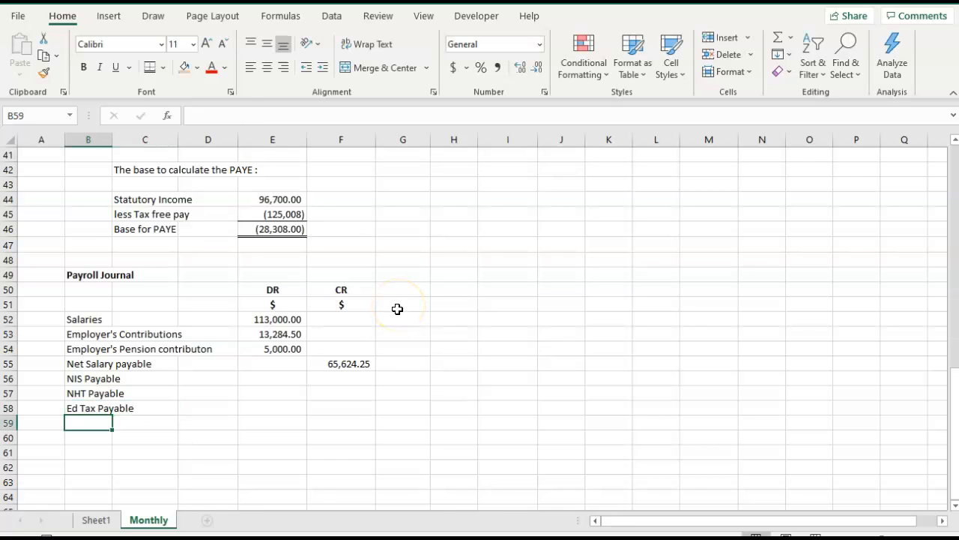
type("HEART Payb")
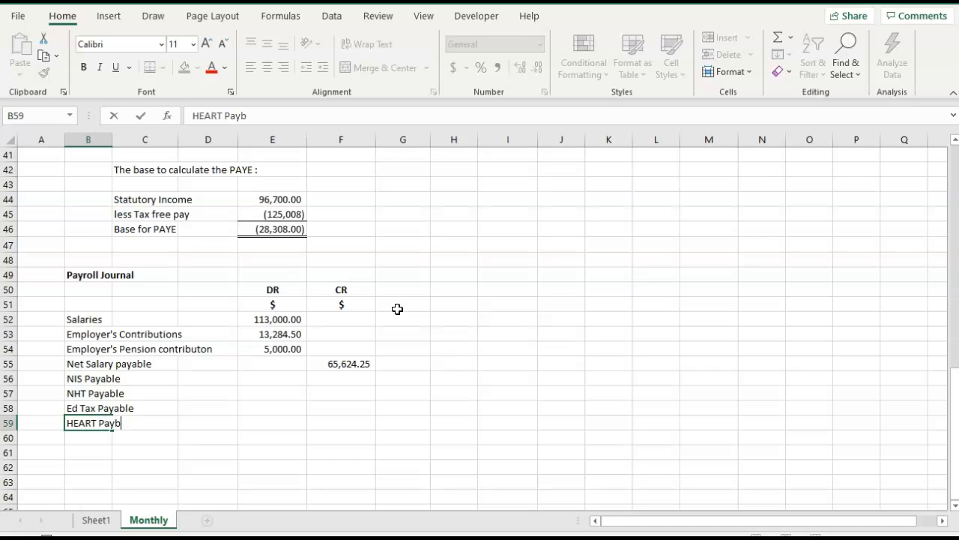
key("BackSpace")
type("able")
key("Return")
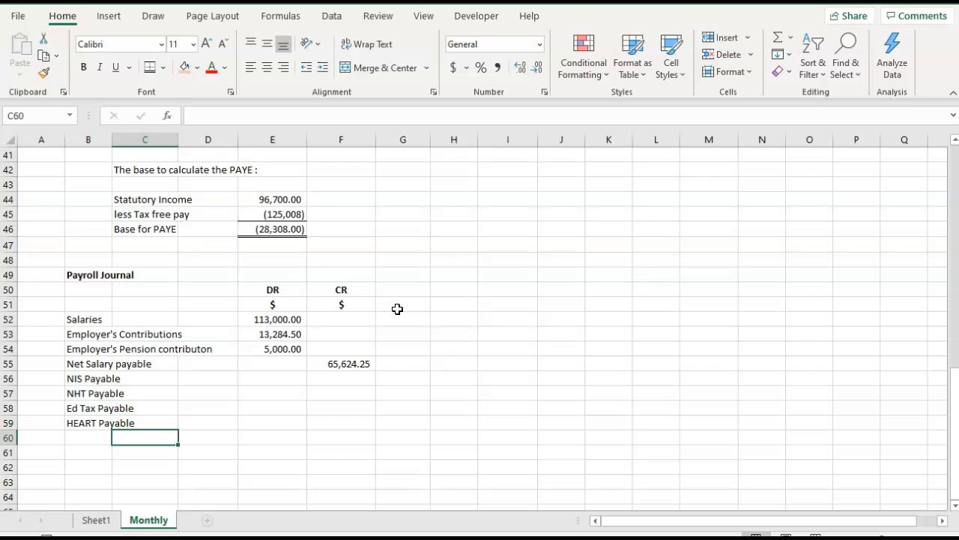
Enter the label "Other deductions payable" in B60 under HEART Payable.
type("Other d")
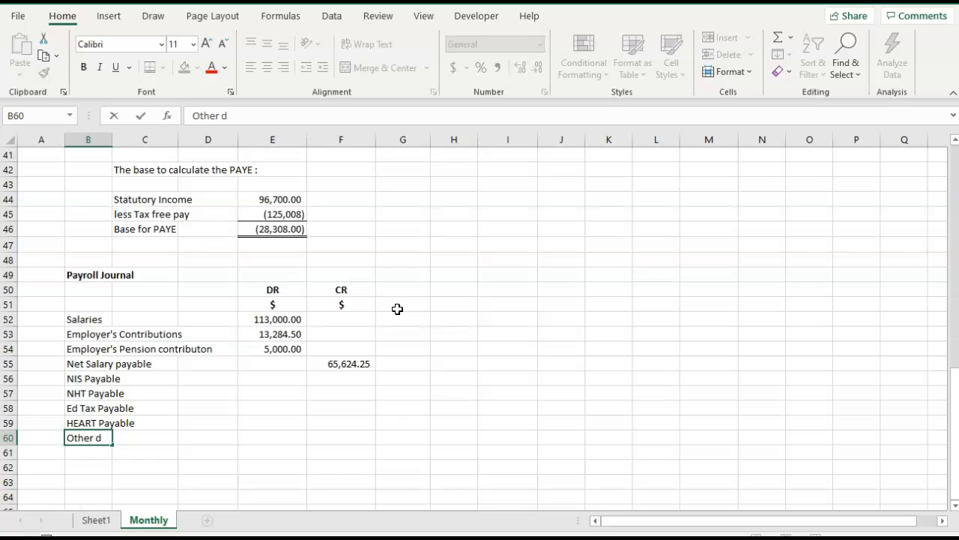
type("eduction")
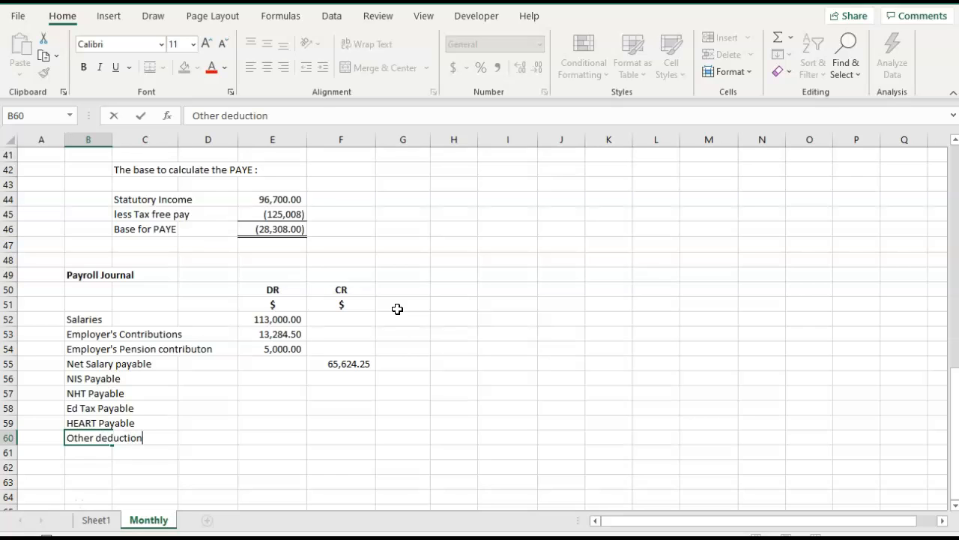
type("s payable")
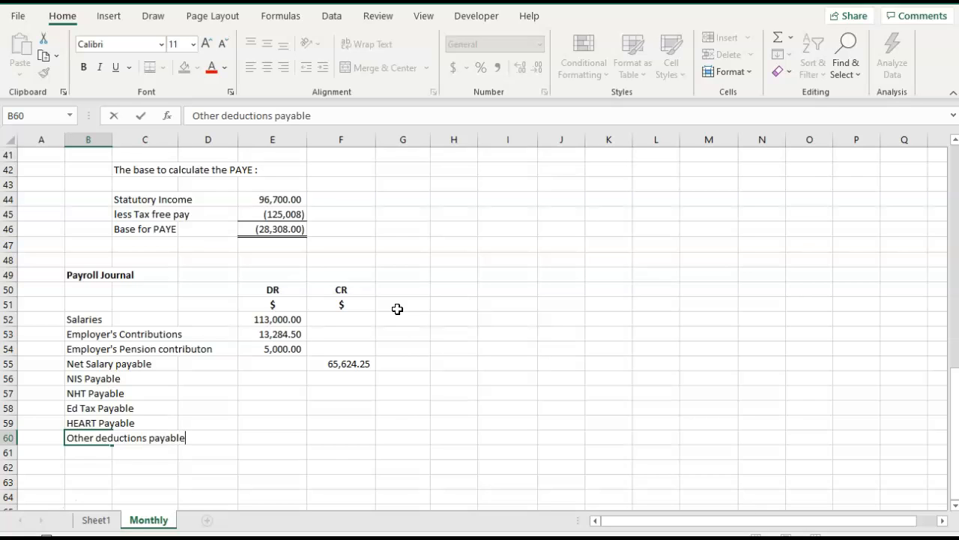
key("Tab")
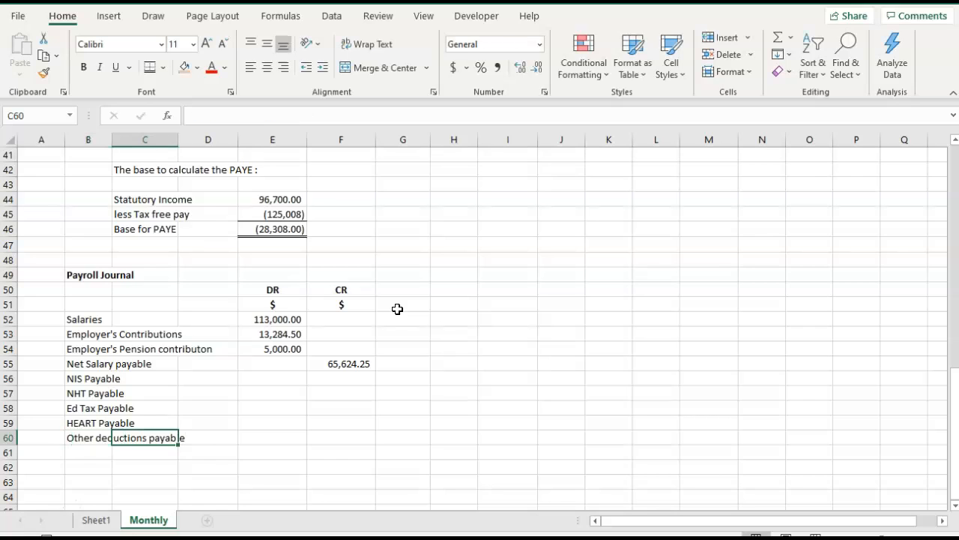
Replace the label in B60 with "Pension payable".
key("Left")
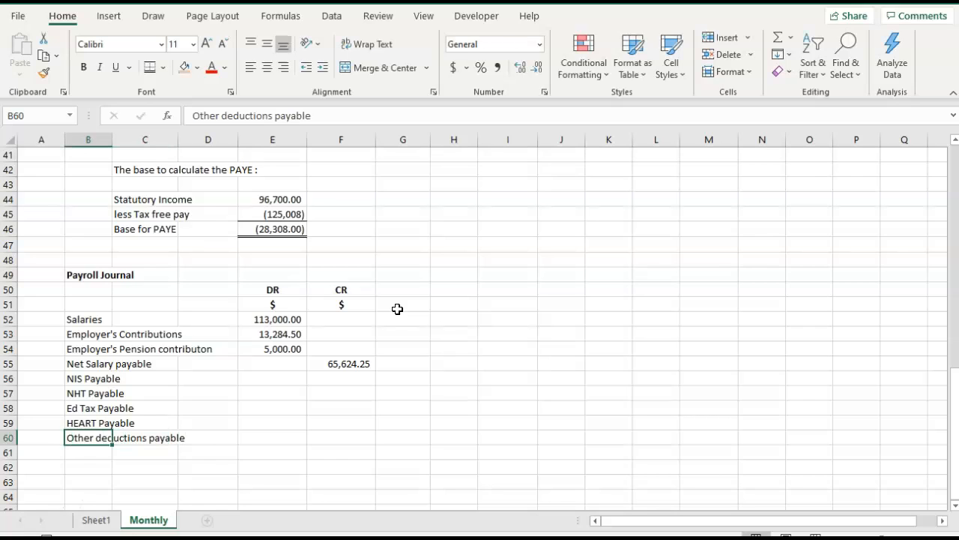
type("Pension payable")
key("Tab")
key("Return")
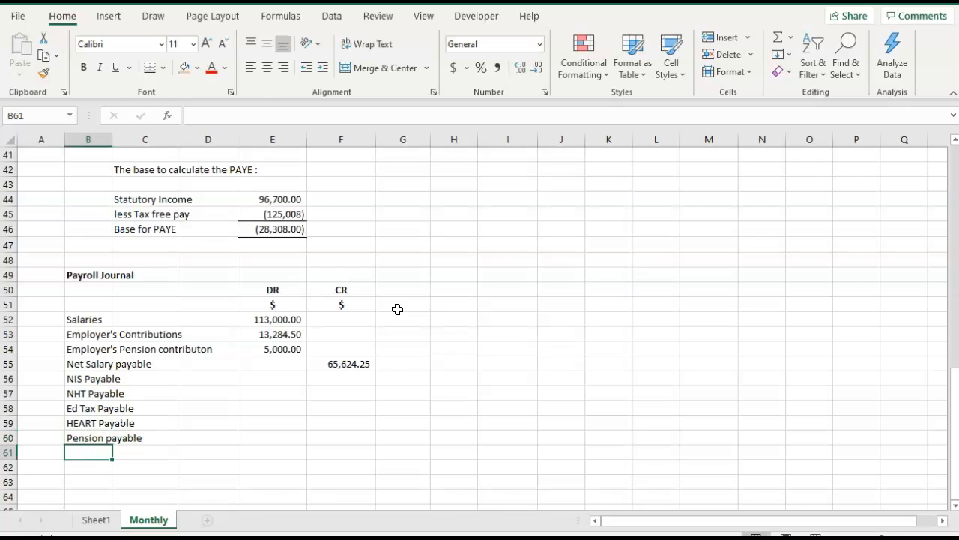
Enter the label "Life Insurance Payable" in B61 under Pension payable.
type("Life Insurance Paybl")
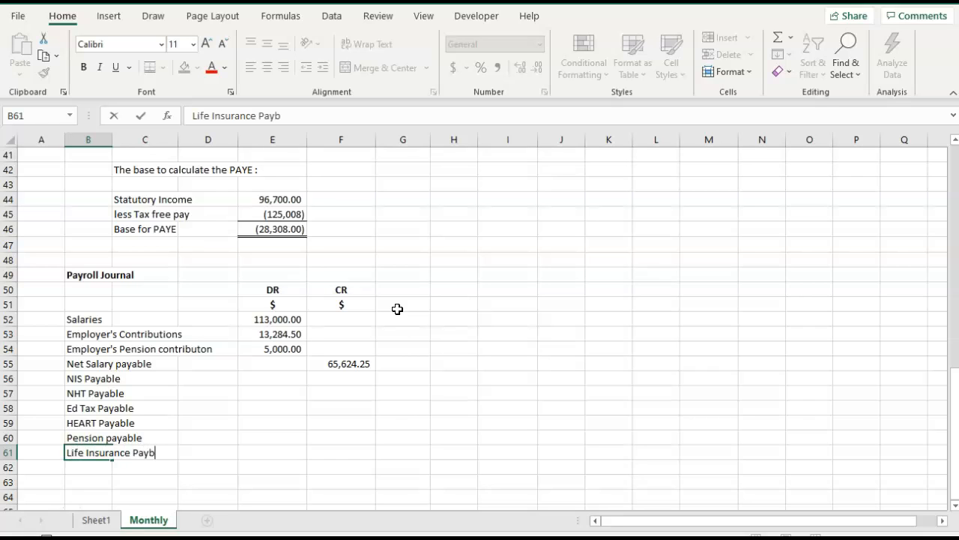
key("BackSpace")
type("able")
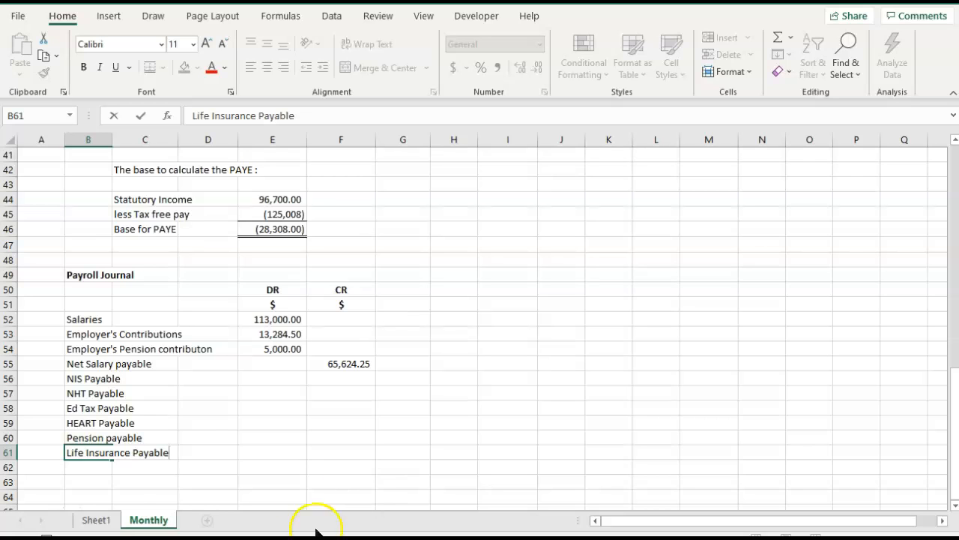
Enter the label "Othe deductions payable" in B62 as the last credit line of the journal.
left_click(104, 469)
type("O")
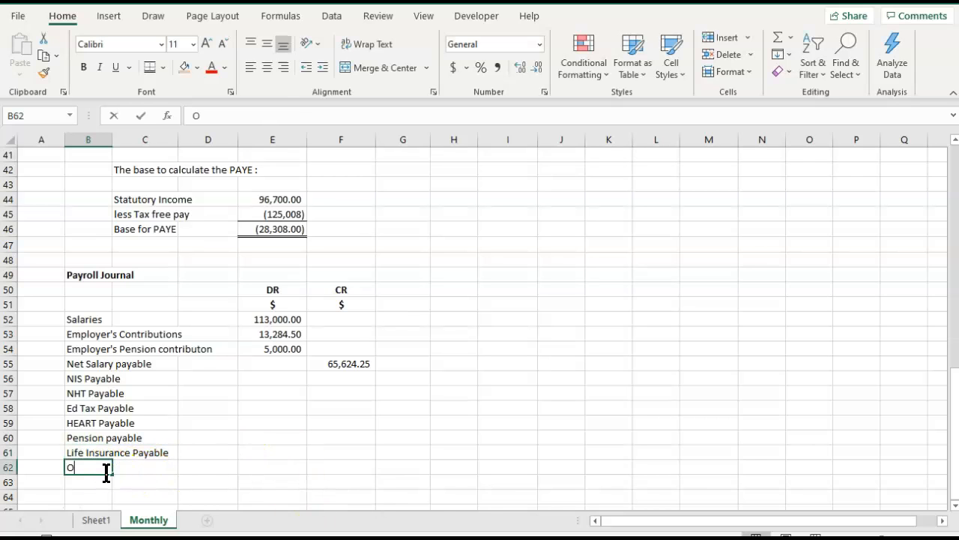
type("the deductions payable")
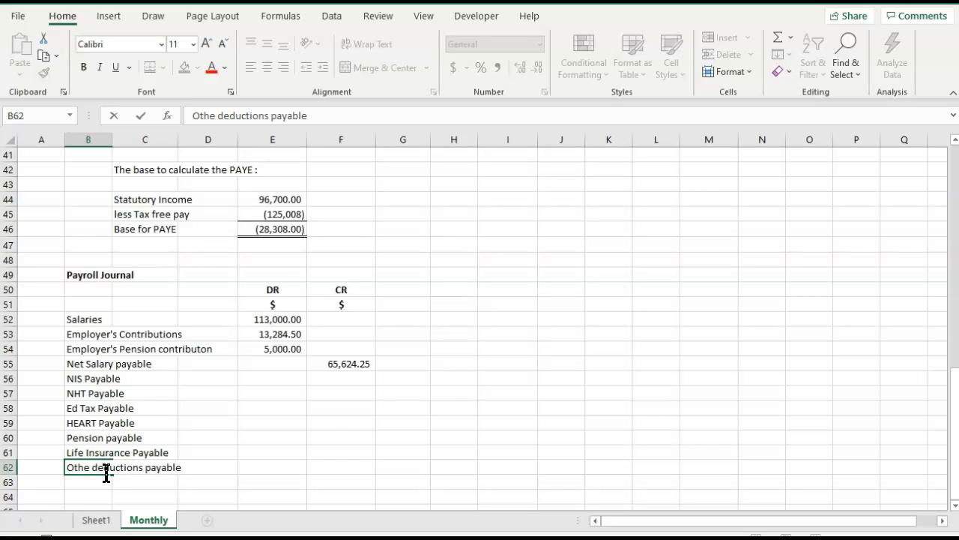
scroll(262, 492, "down", 1)
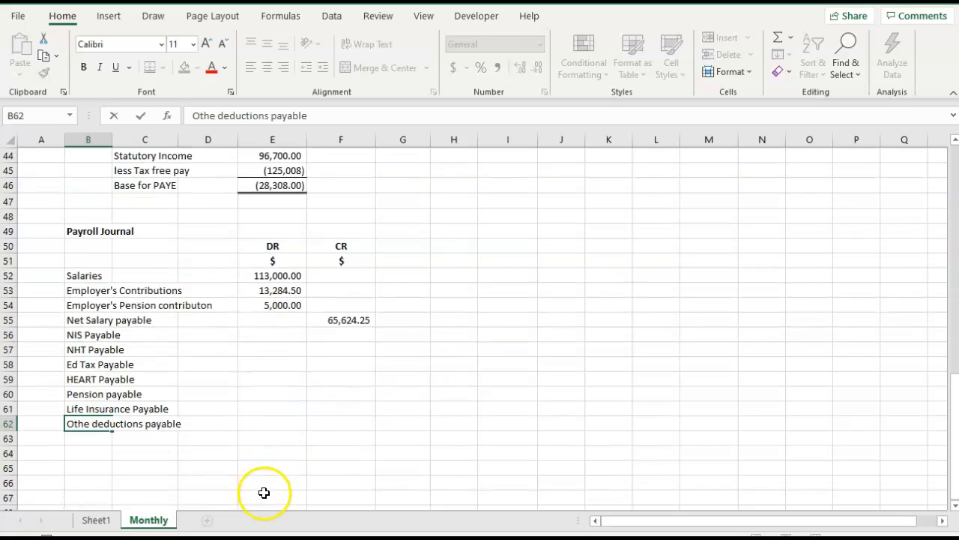
left_click(262, 452)
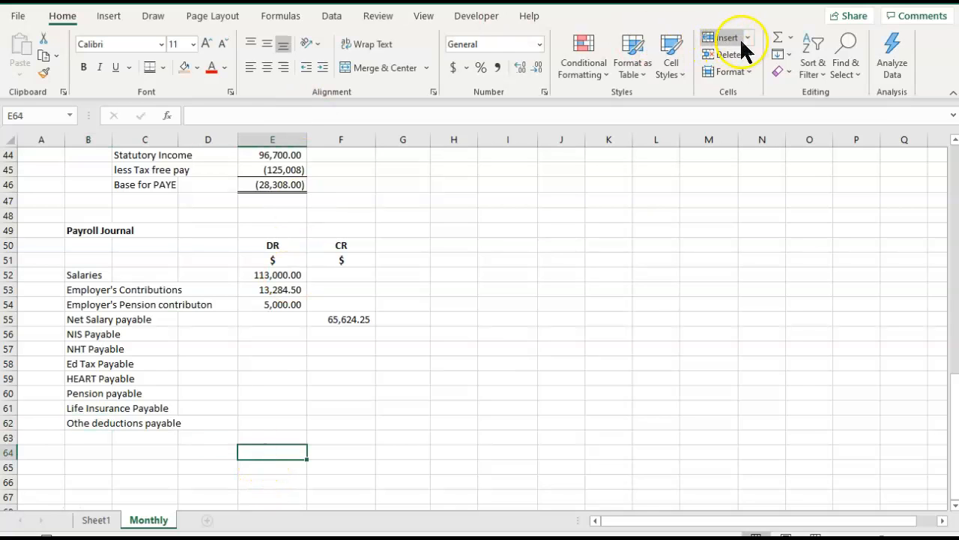
Total the journal's DR column in E64 with =SUM(E52:E63), using a top and double bottom border.
left_click(150, 67)
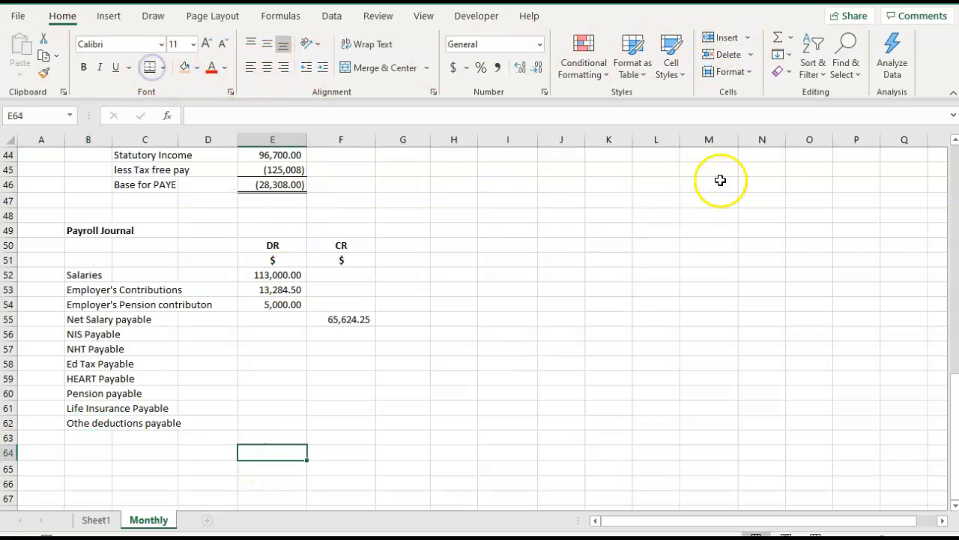
left_click(772, 38)
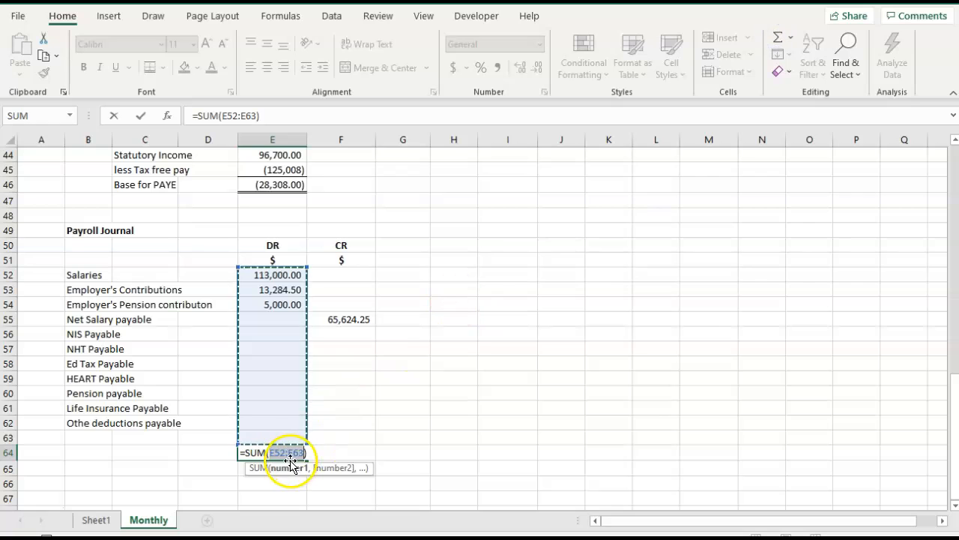
key("Tab")
Copy the bordered debit total from E64 into F64 to total the CR column.
left_click(290, 459)
key("ctrl+c")
key("Right")
key("ctrl+v")
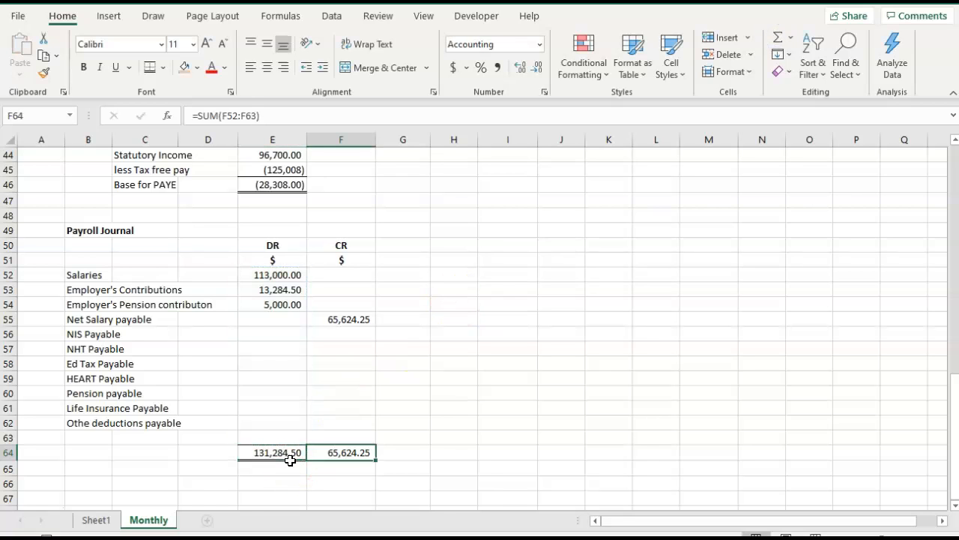
Credit NIS Payable in F56 with the employee and employer NIS amounts, using =I12+M12.
left_click(339, 333)
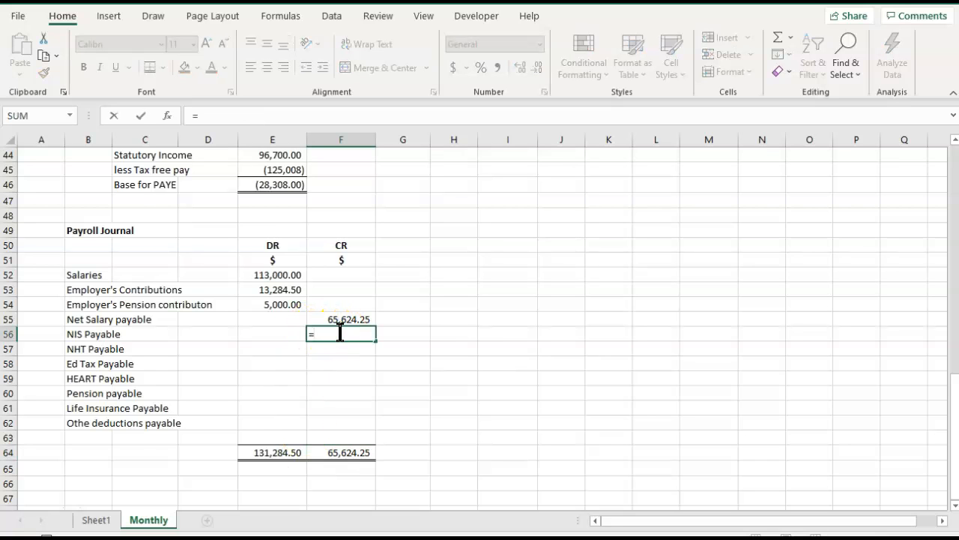
scroll(340, 333, "up", 13)
left_click(521, 255)
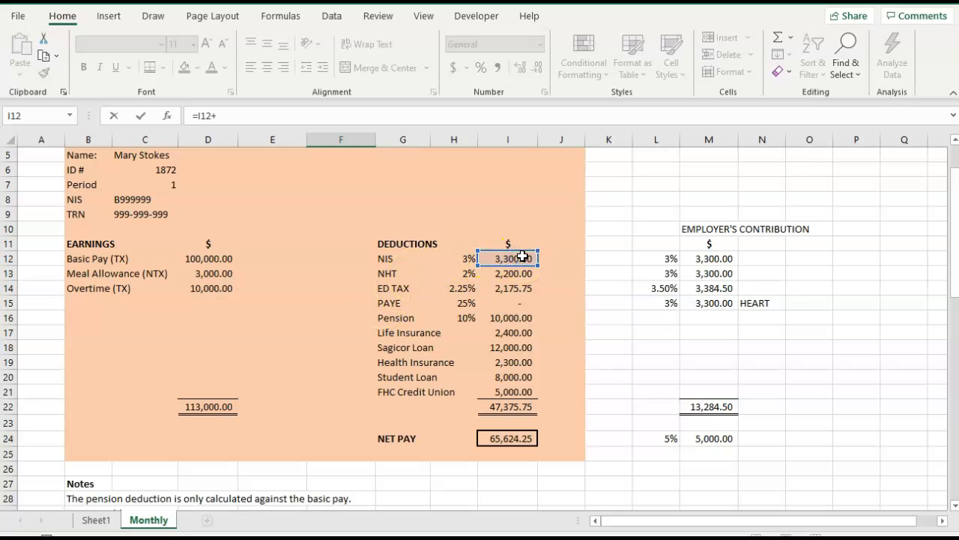
left_click(697, 257)
key("Tab")
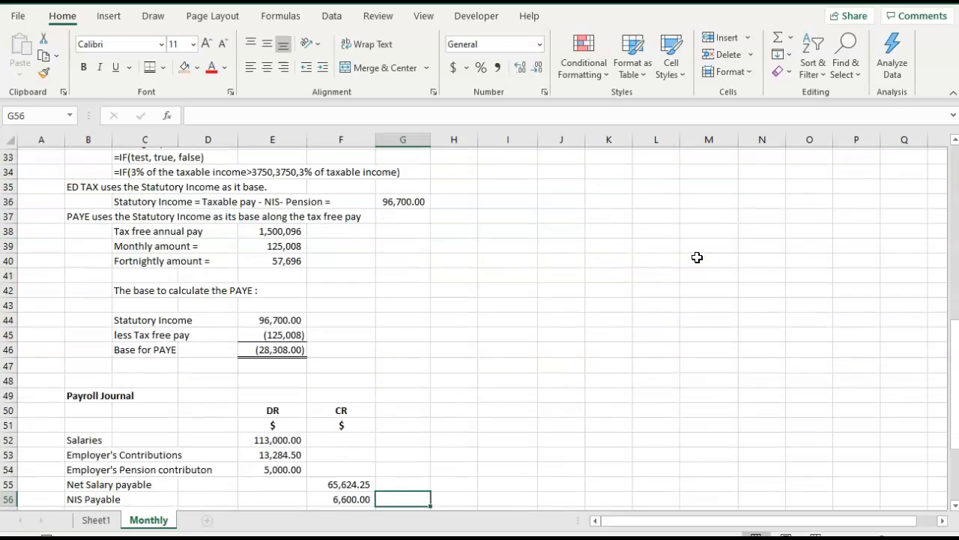
Credit NHT Payable in F57 with the employee and employer NHT amounts, using =I13+M13.
scroll(696, 257, "down", 1)
left_click(360, 463)
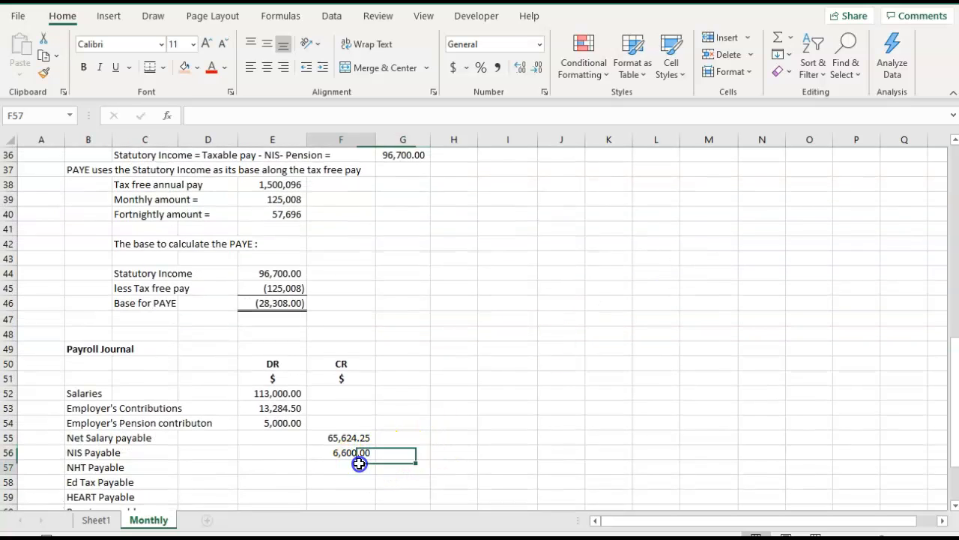
type("=")
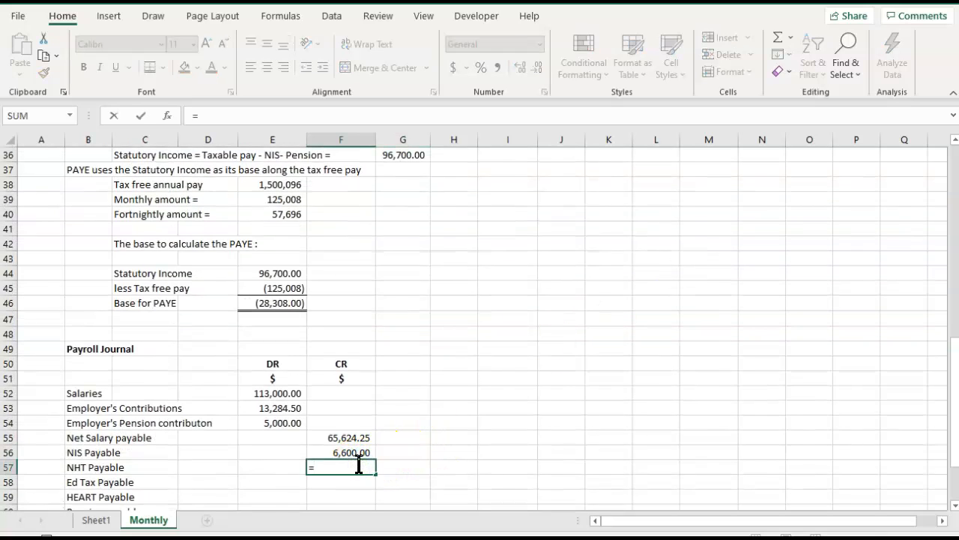
scroll(360, 463, "up", 10)
left_click(495, 260)
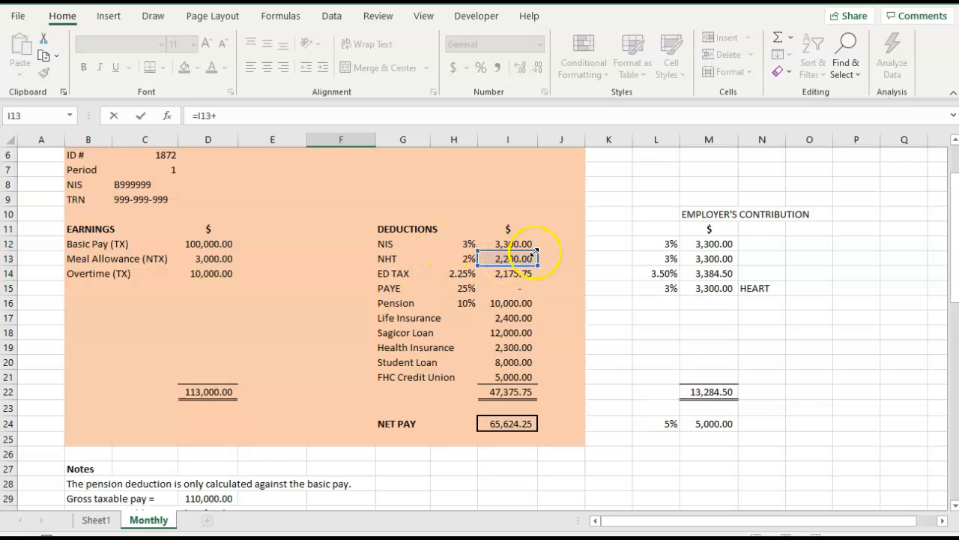
left_click(693, 258)
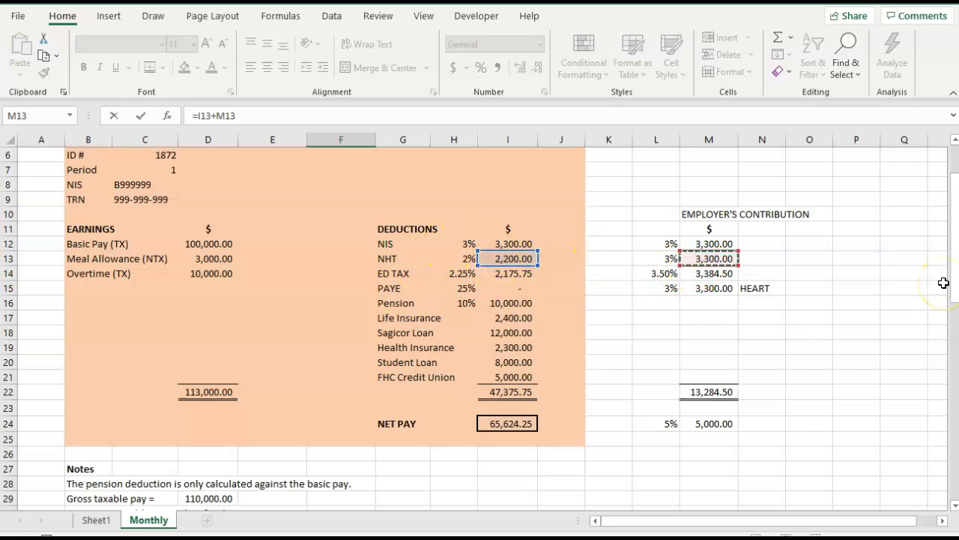
key("Tab")
Credit Ed Tax Payable in F58 with the employee and employer education tax amounts, using =I14+M14.
scroll(942, 280, "down", 2)
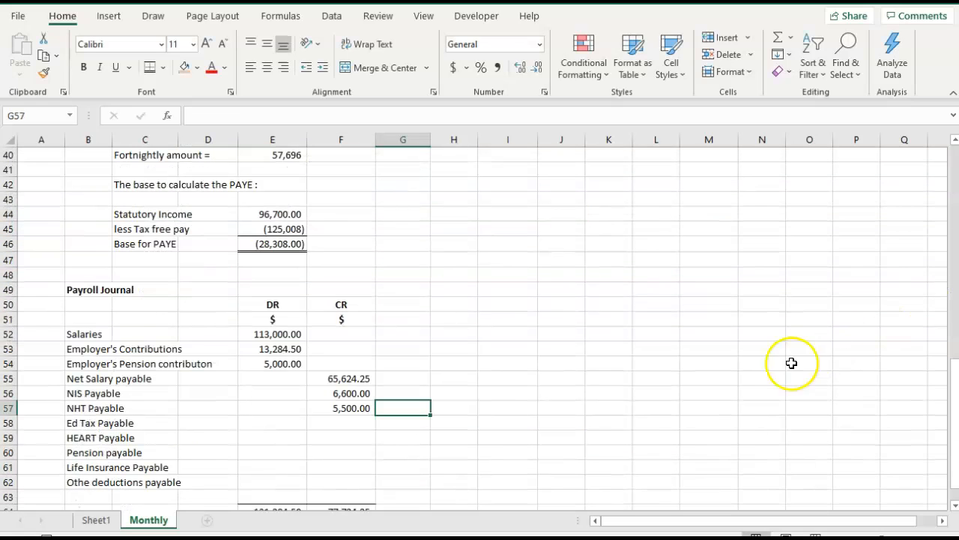
left_click(364, 423)
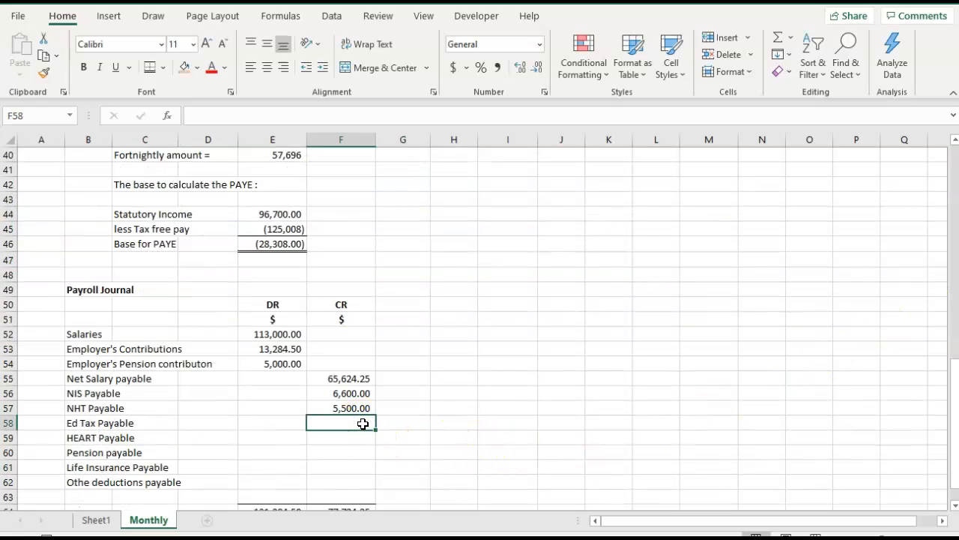
type("=")
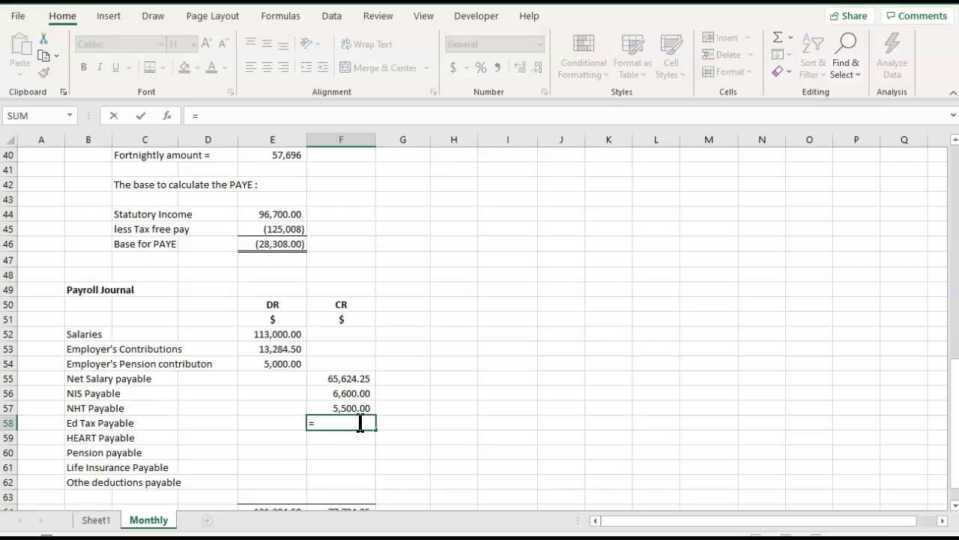
scroll(361, 423, "up", 11)
left_click(505, 258)
type("+")
left_click(705, 259)
key("Tab")
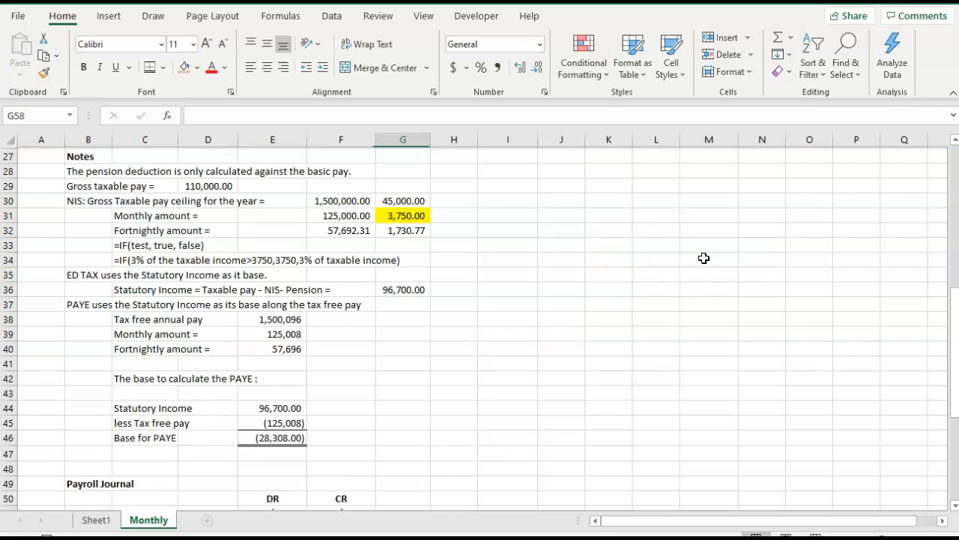
Insert a sheet row above HEART Payable and label it "PAYE Payable" in B59.
scroll(704, 257, "down", 6)
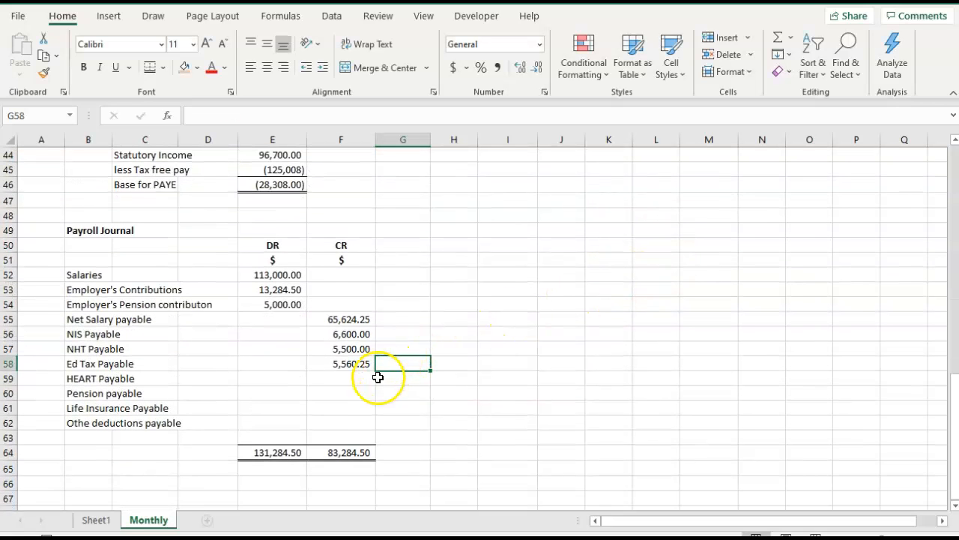
left_click(78, 378)
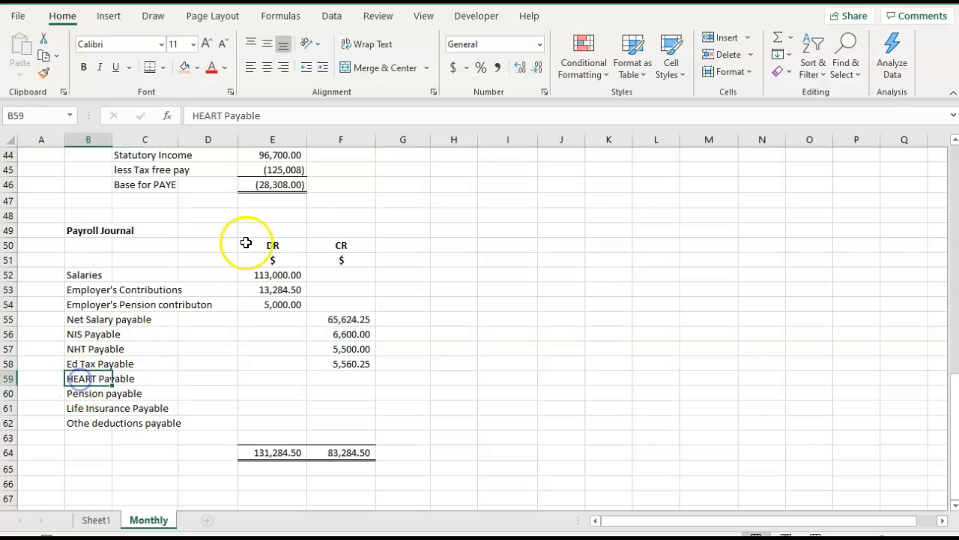
left_click(748, 37)
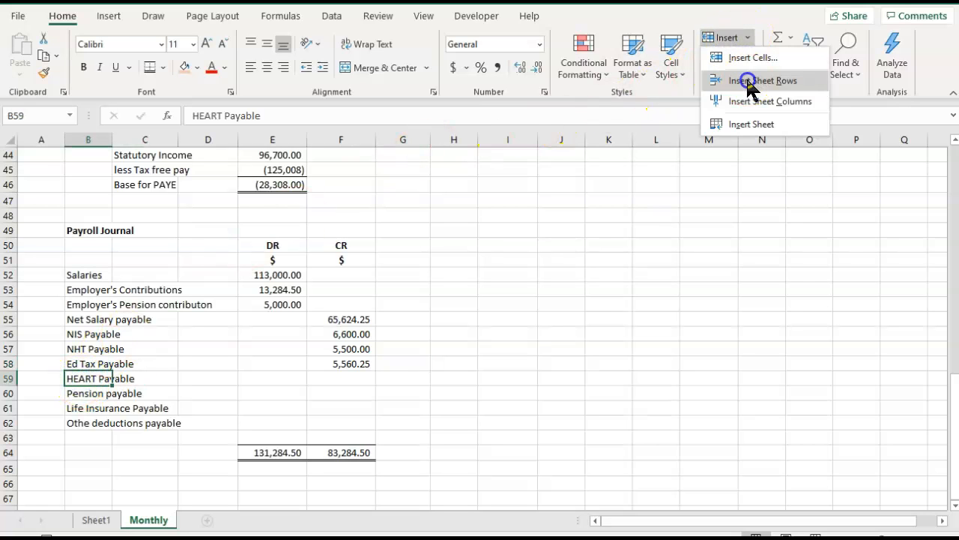
left_click(750, 81)
type("PAYE P")
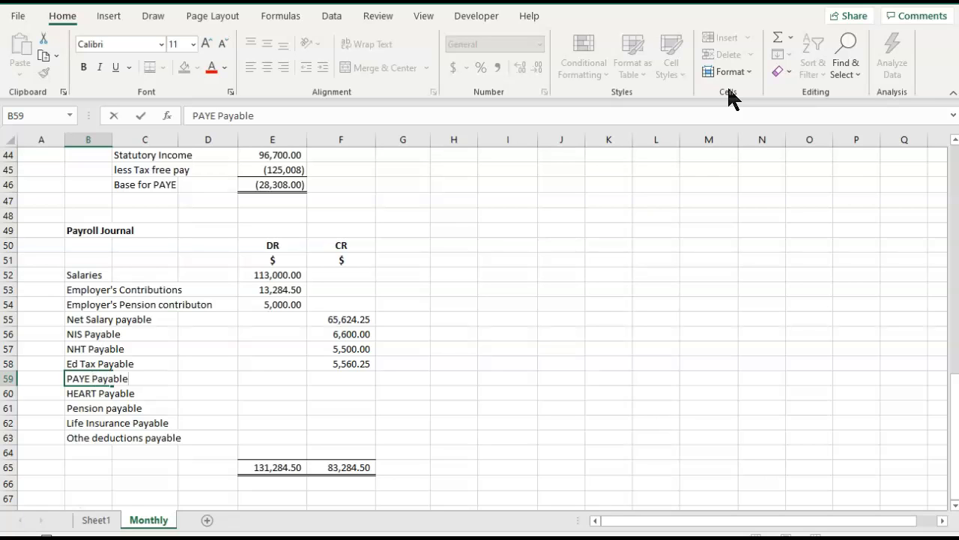
Link the PAYE Payable credit in F59 to the PAYE deduction with =I15.
left_click(332, 379)
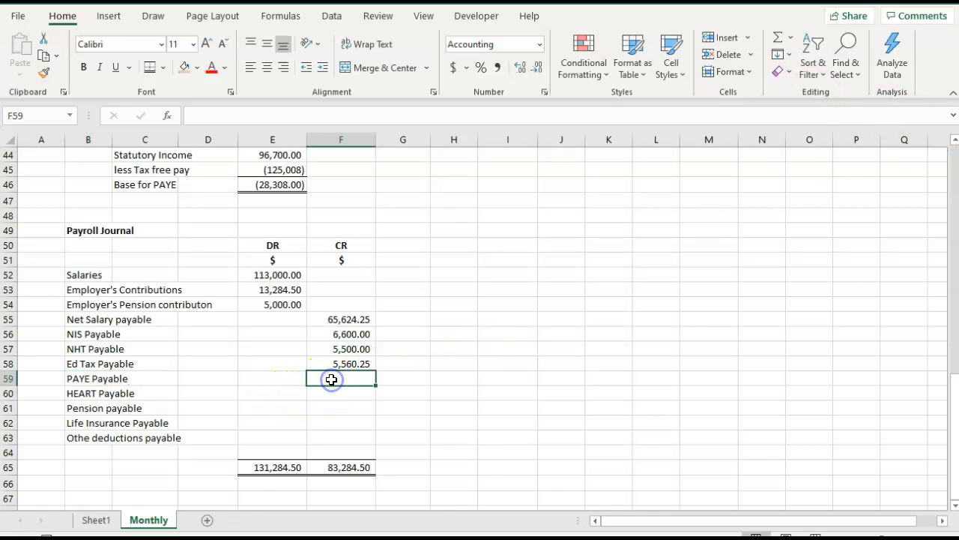
type("=")
scroll(331, 375, "up", 12)
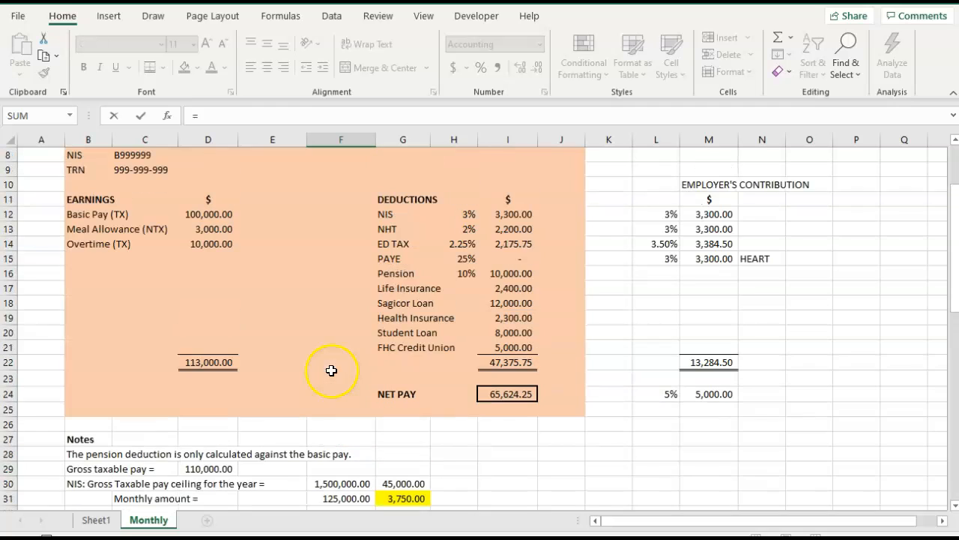
left_click(520, 258)
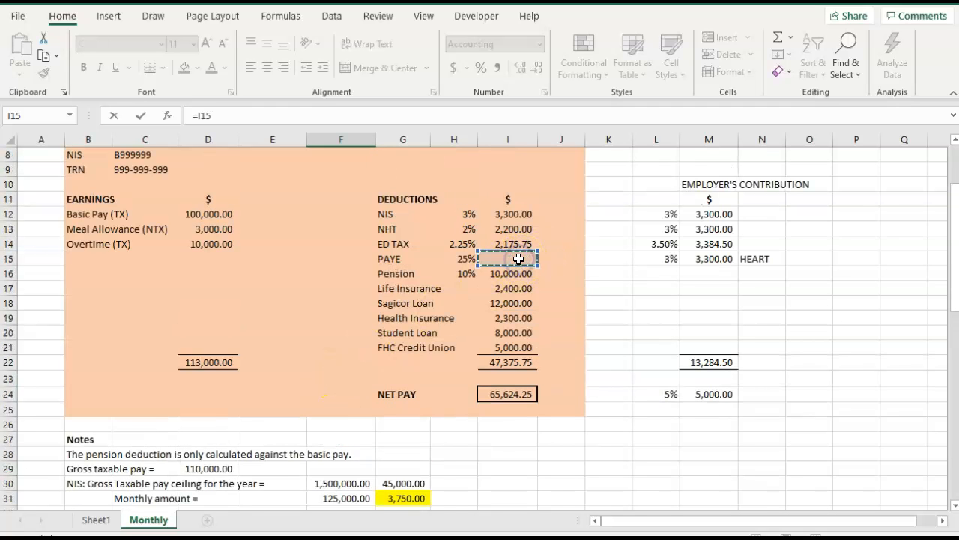
key("Tab")
Link the HEART Payable credit in F60 to the employer's HEART contribution with =M15.
scroll(518, 259, "down", 2)
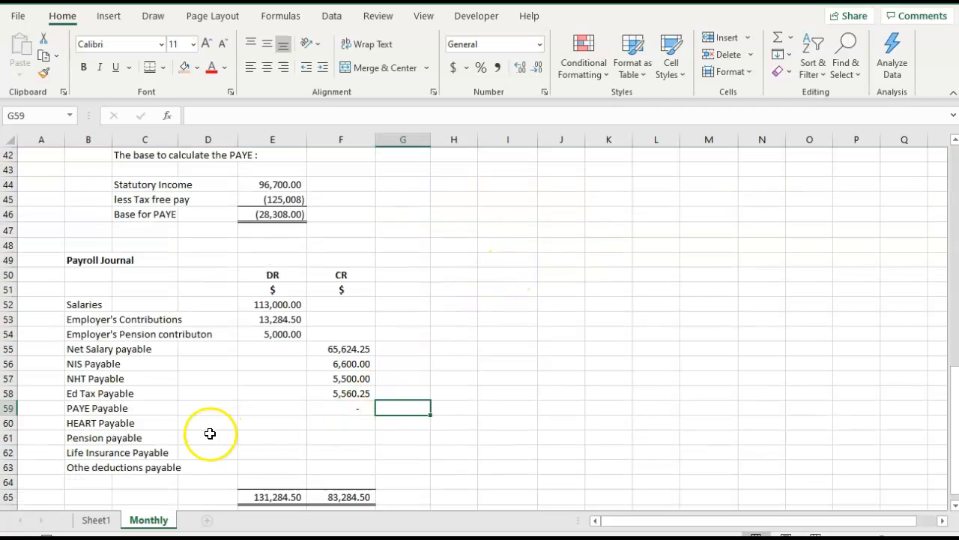
left_click(334, 424)
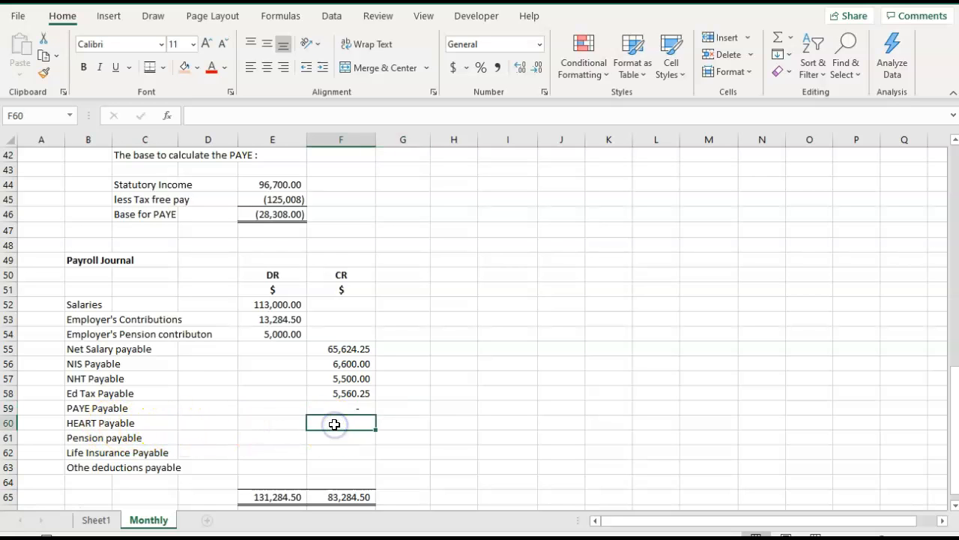
type("=")
scroll(343, 396, "up", 11)
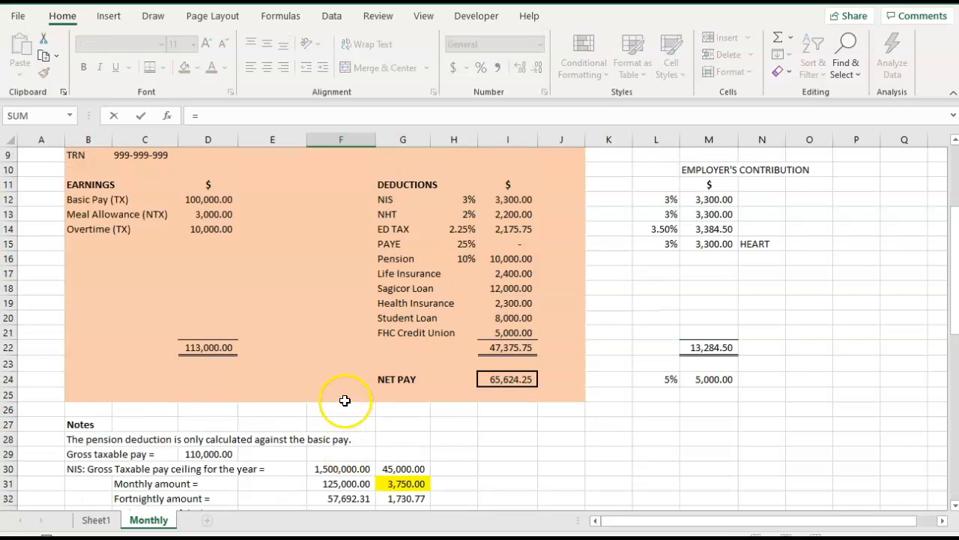
left_click(708, 245)
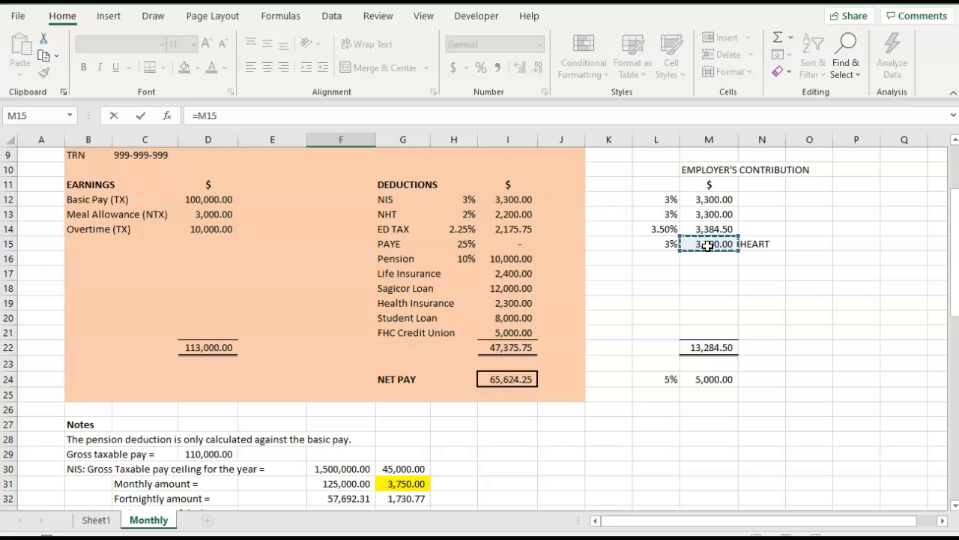
key("Tab")
Link the Pension payable credit in F61 to the employee's pension deduction with =I16.
scroll(707, 246, "down", 3)
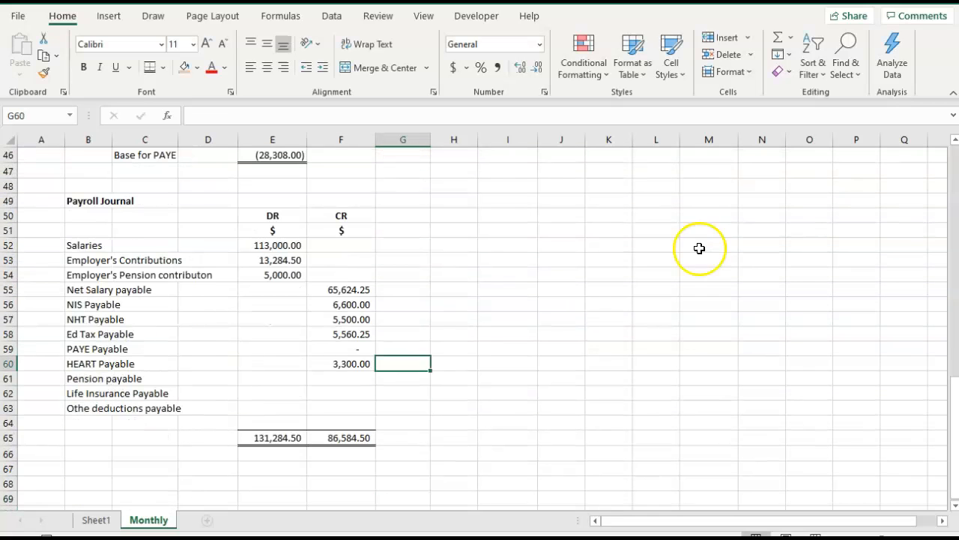
left_click(350, 377)
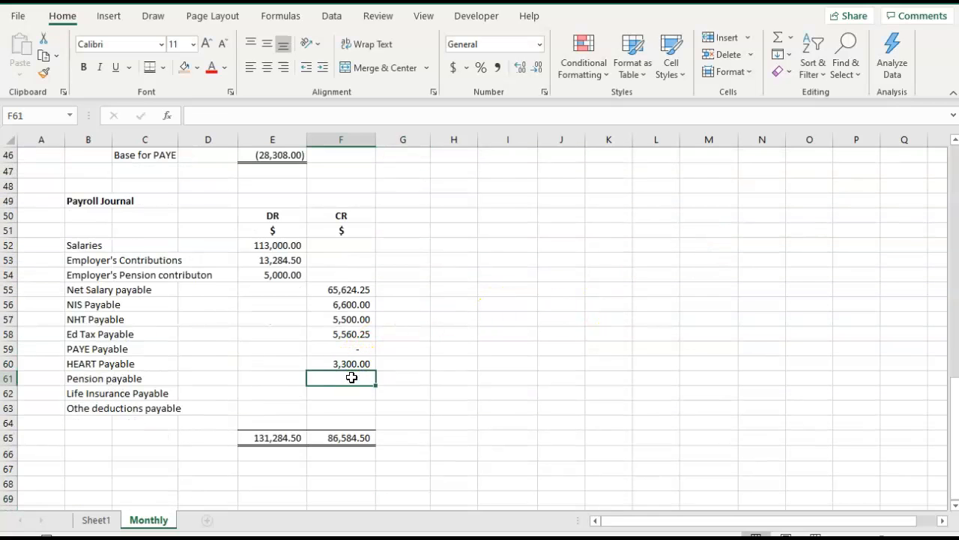
type("=")
scroll(351, 378, "up", 12)
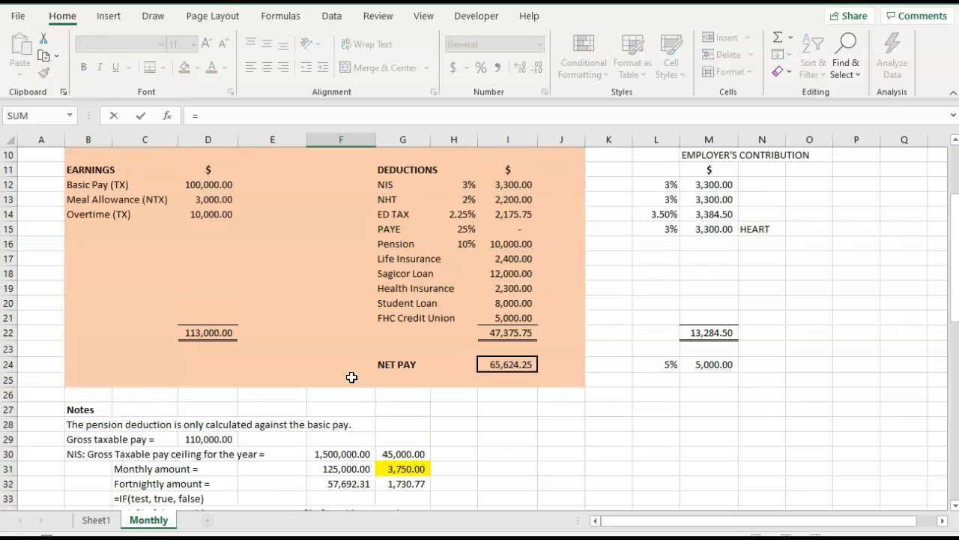
left_click(502, 245)
key("Tab")
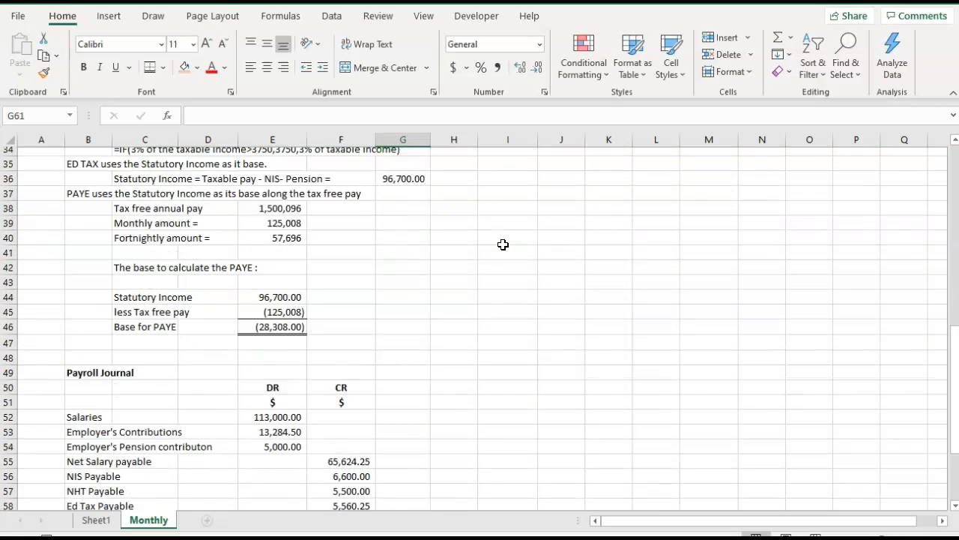
Link the Life Insurance Payable credit in F62 to the life insurance deduction with =I17.
scroll(503, 244, "down", 3)
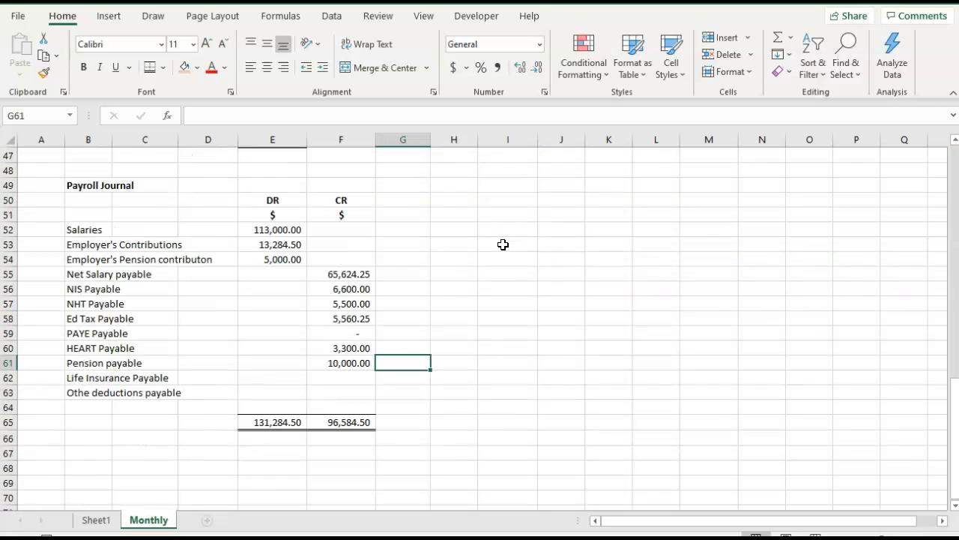
left_click(339, 377)
double_click(338, 377)
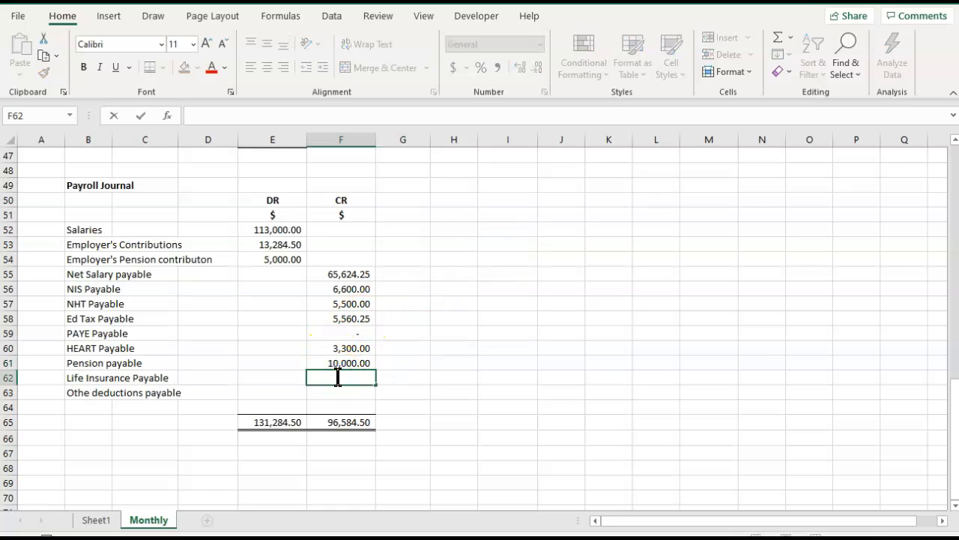
scroll(339, 375, "up", 14)
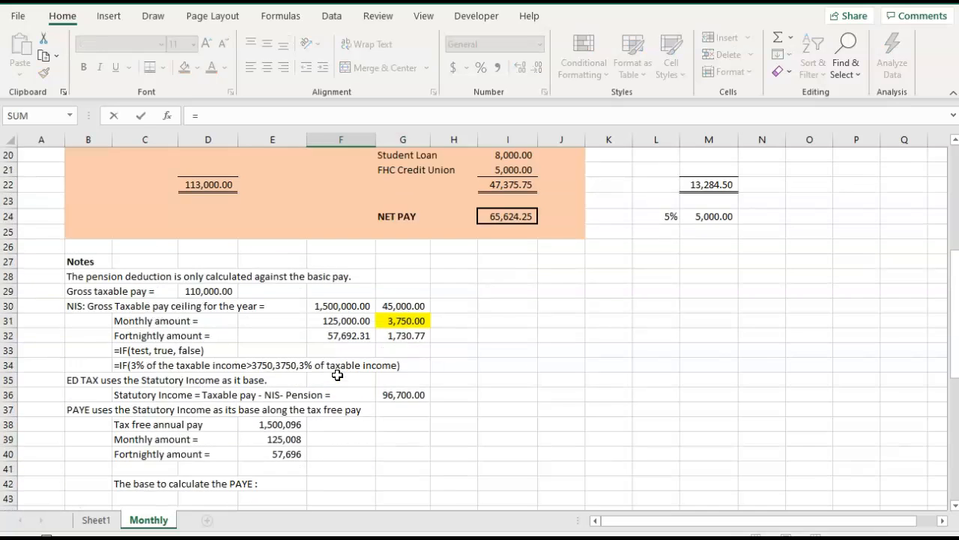
left_click(512, 333)
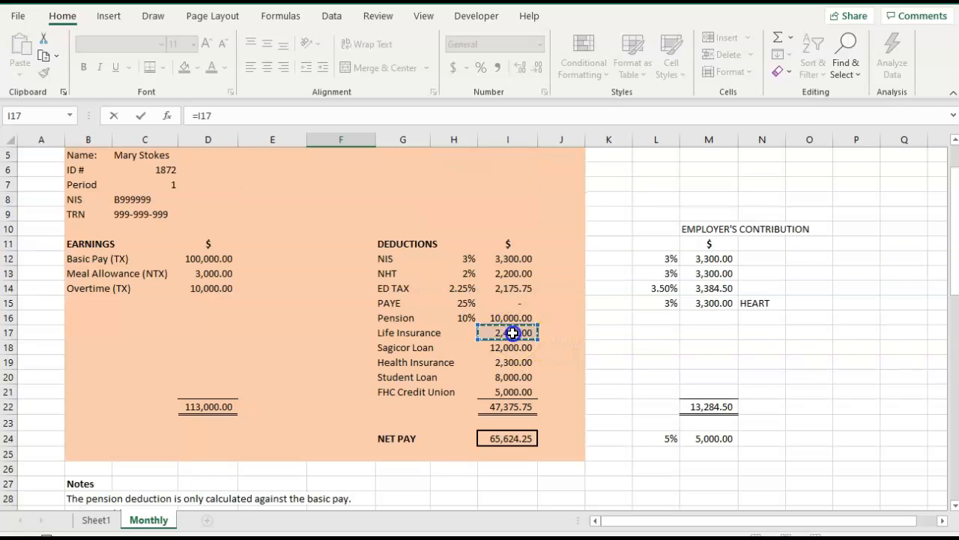
scroll(512, 333, "down", 14)
key("Tab")
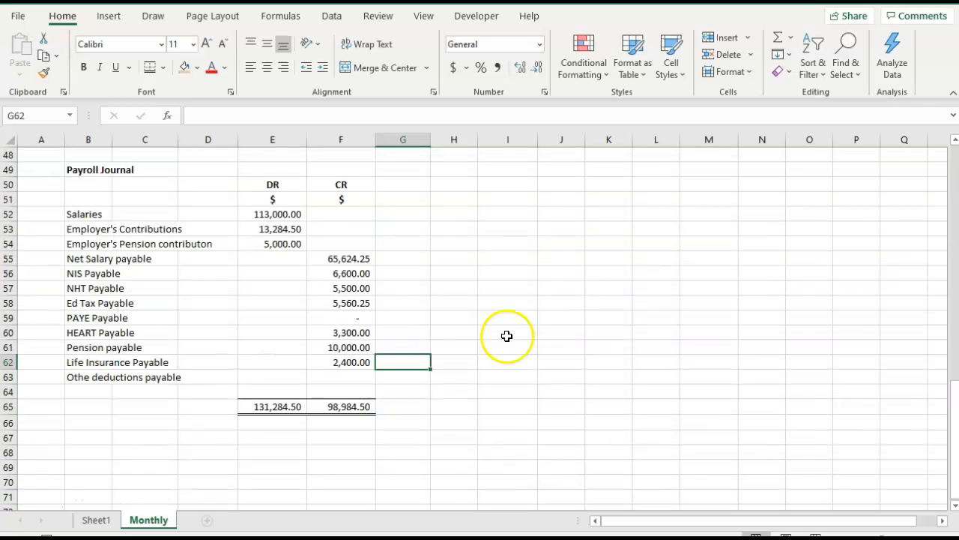
Link the other deductions payable credit in F63 to the loan, health insurance and credit union deductions with =I18+I19+I20+I21.
left_click(358, 377)
type("=")
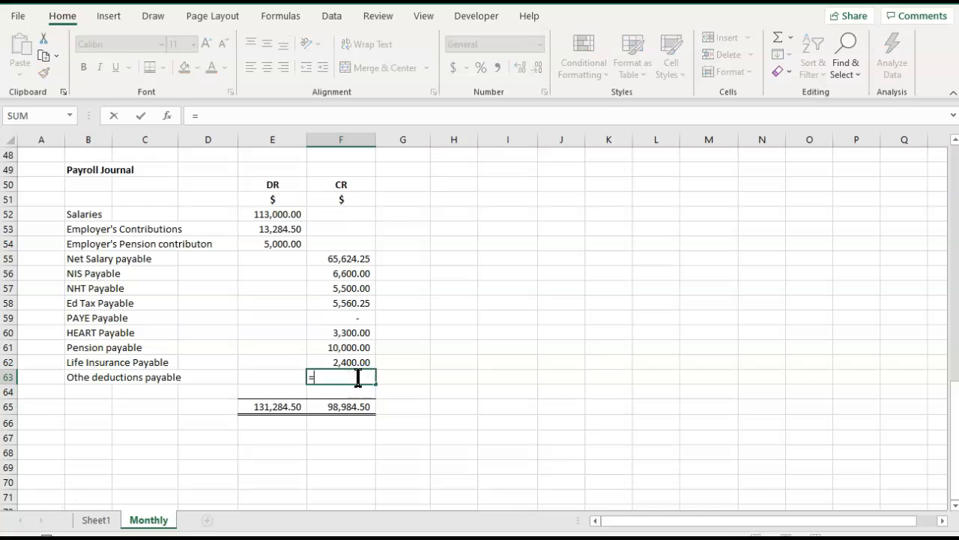
scroll(361, 372, "up", 14)
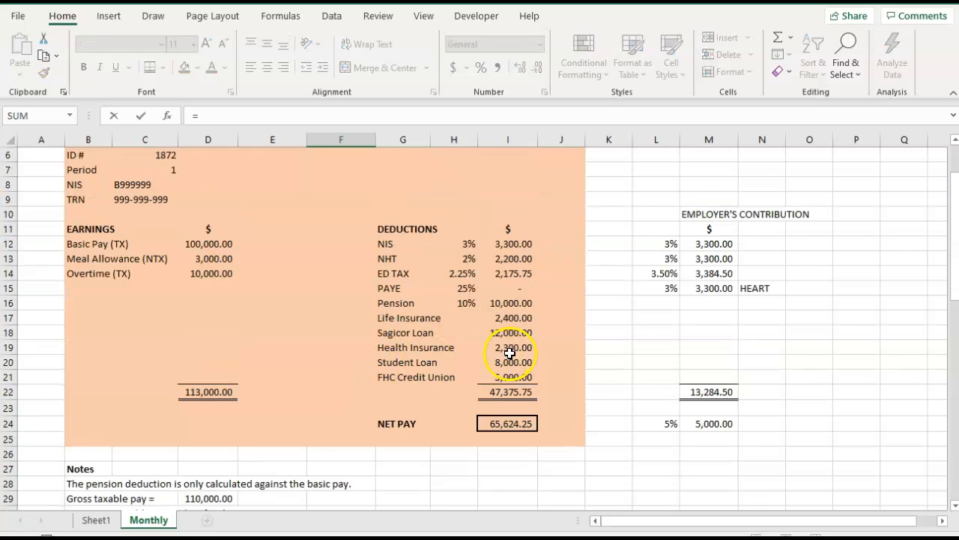
left_click(511, 333)
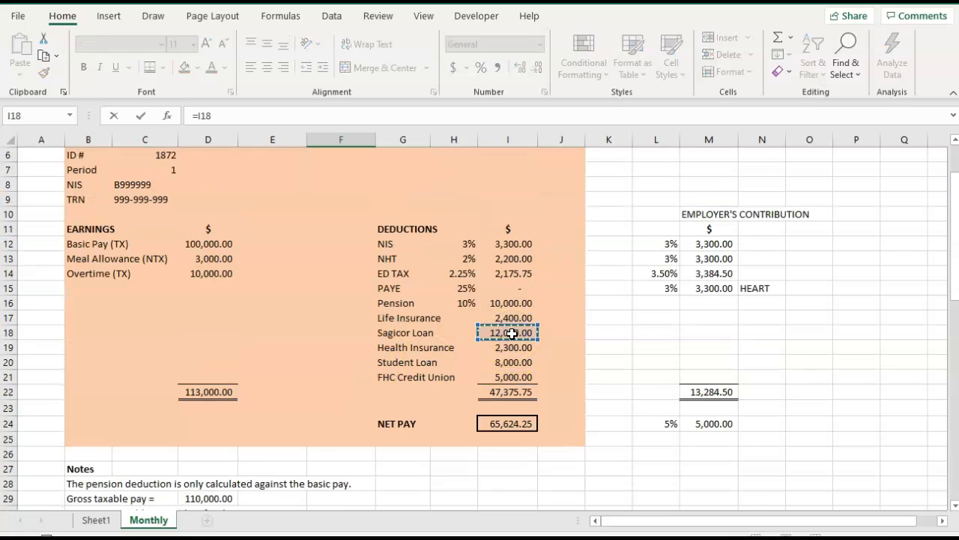
left_click(506, 347)
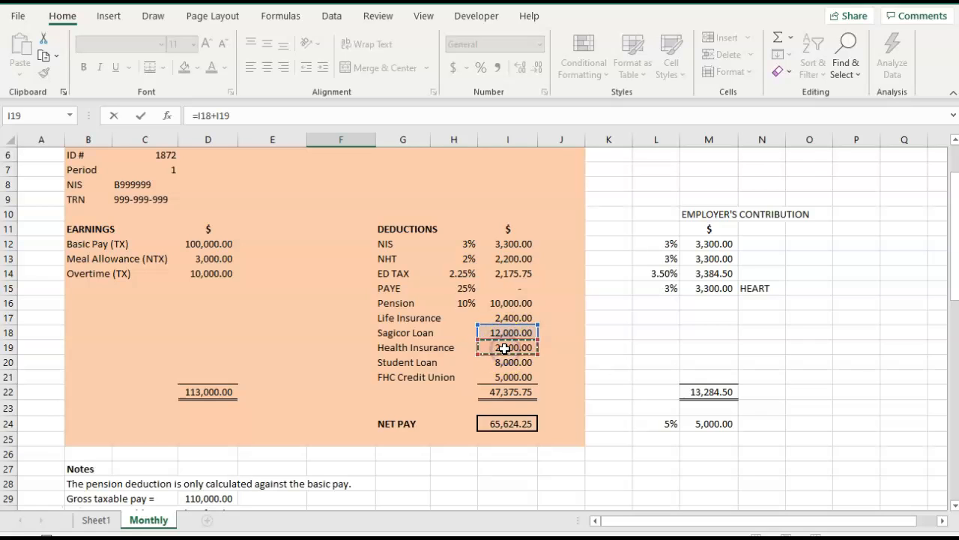
type("+")
left_click(499, 362)
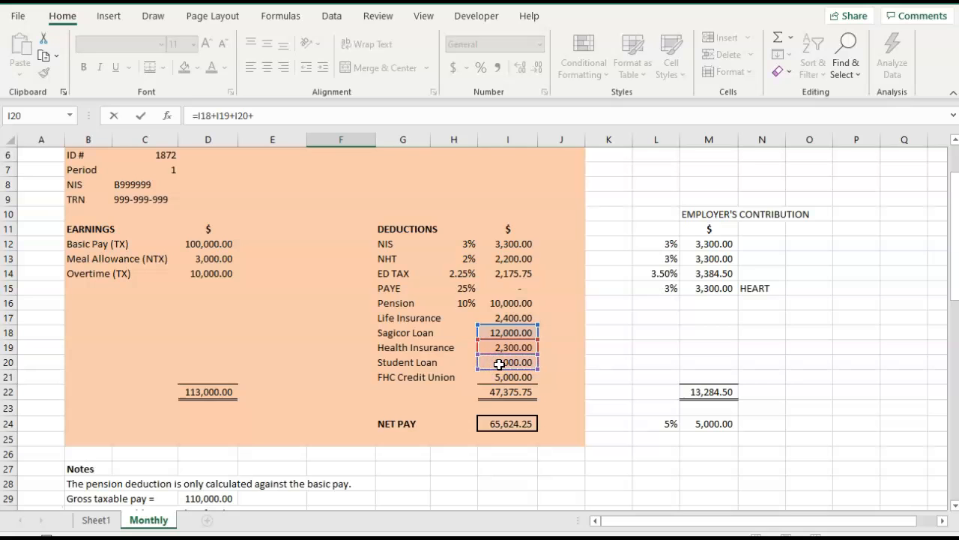
left_click(499, 377)
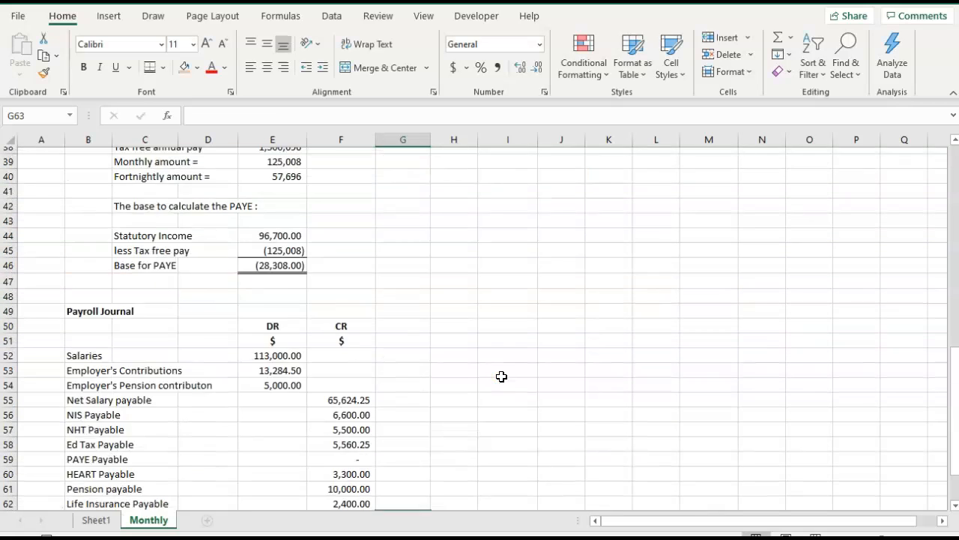
scroll(501, 376, "down", 3)
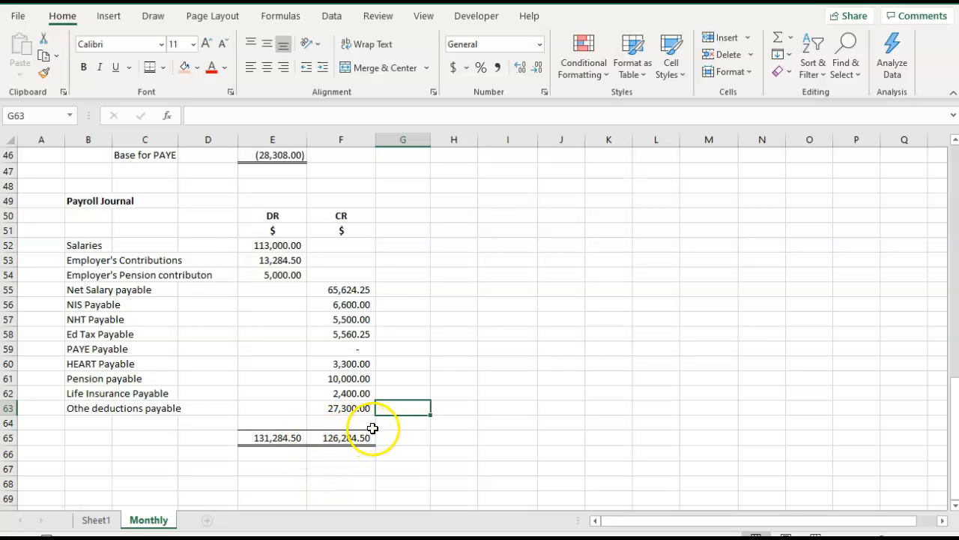
Calculate the difference between the journal's debit and credit totals in E67 with =E65-F65.
scroll(446, 380, "up", 9)
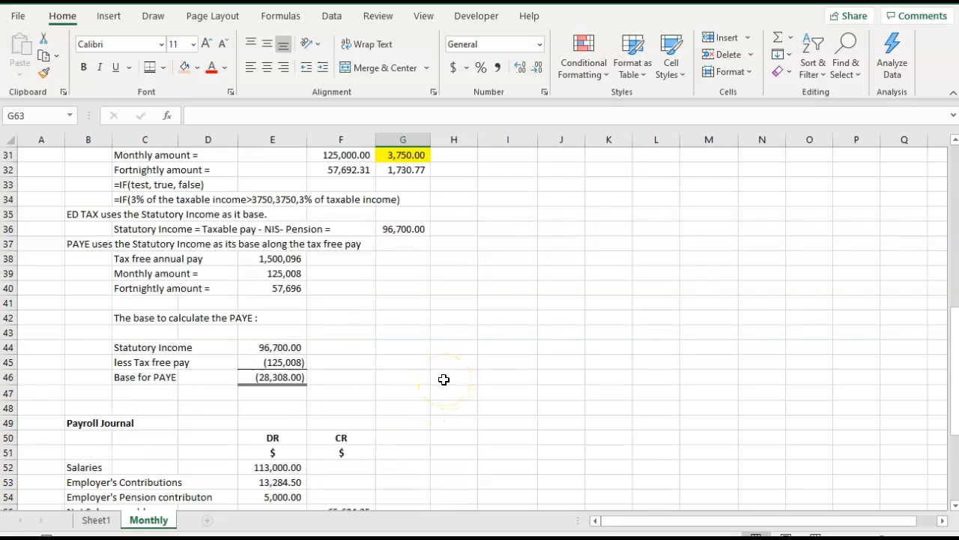
scroll(444, 380, "up", 4)
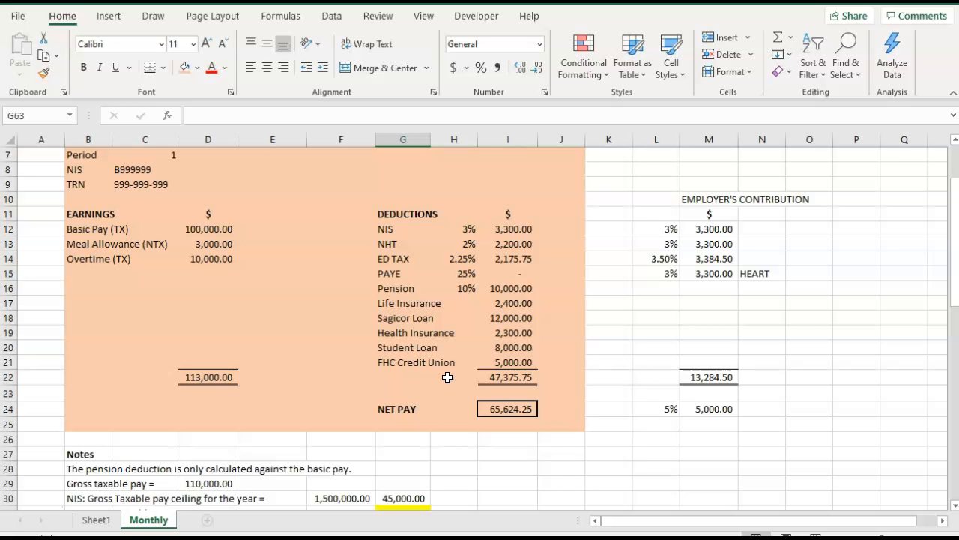
scroll(448, 377, "down", 13)
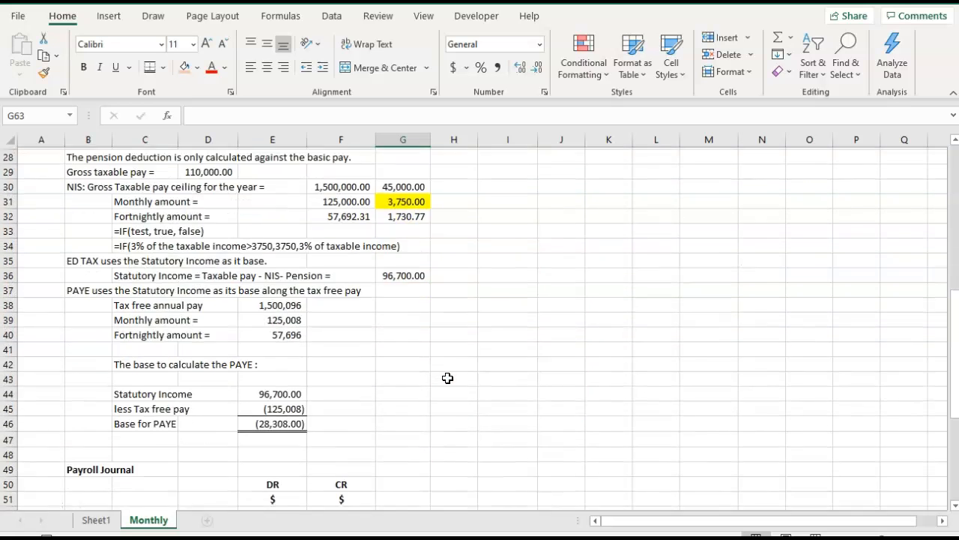
scroll(448, 378, "down", 1)
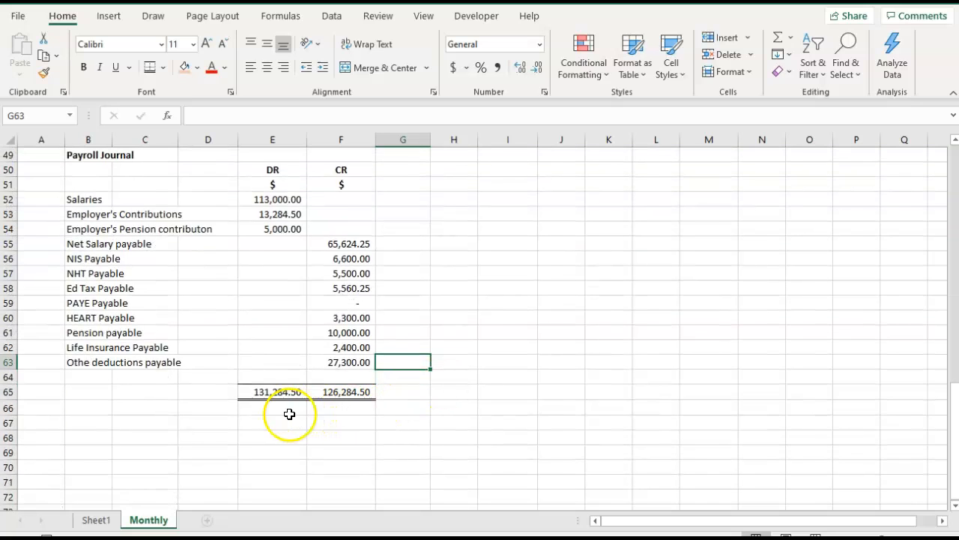
left_click(264, 420)
type("=")
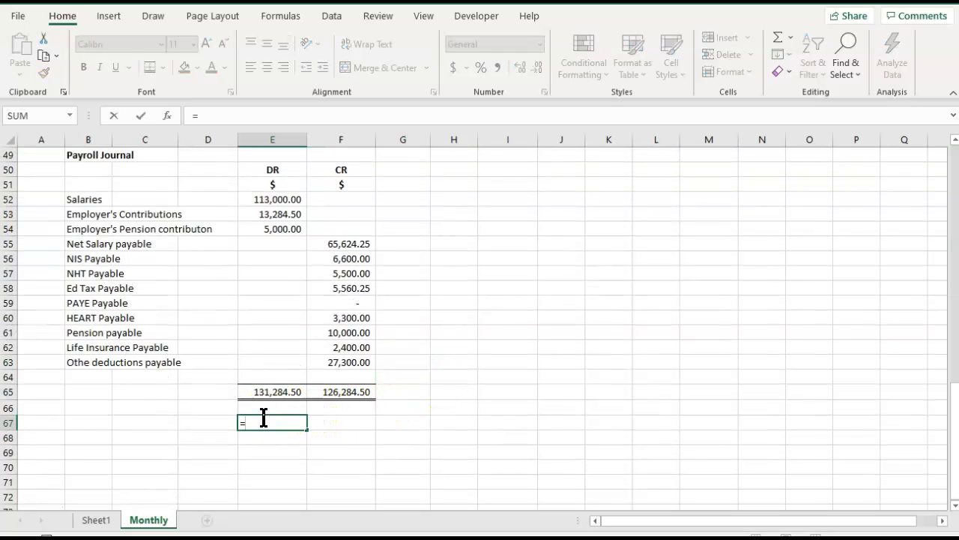
left_click(270, 392)
type("-")
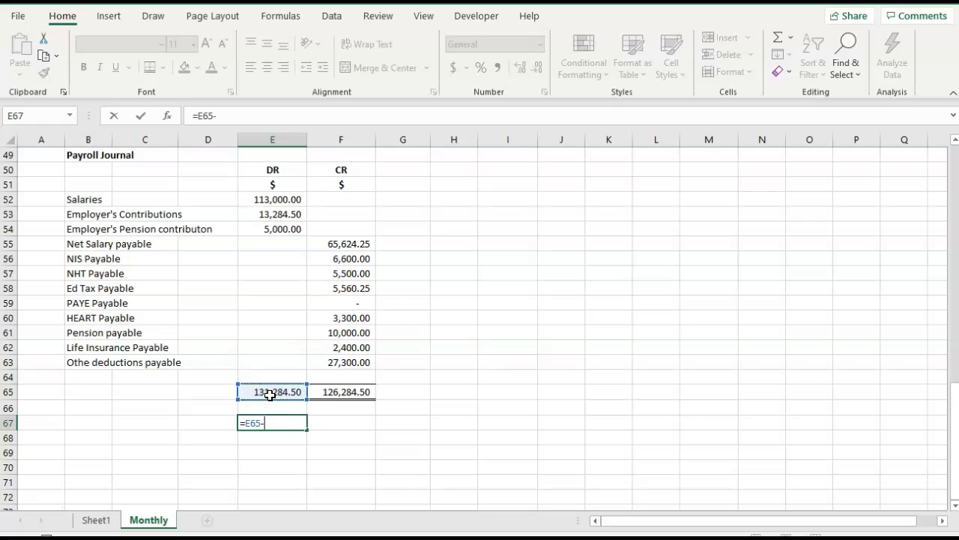
left_click(341, 392)
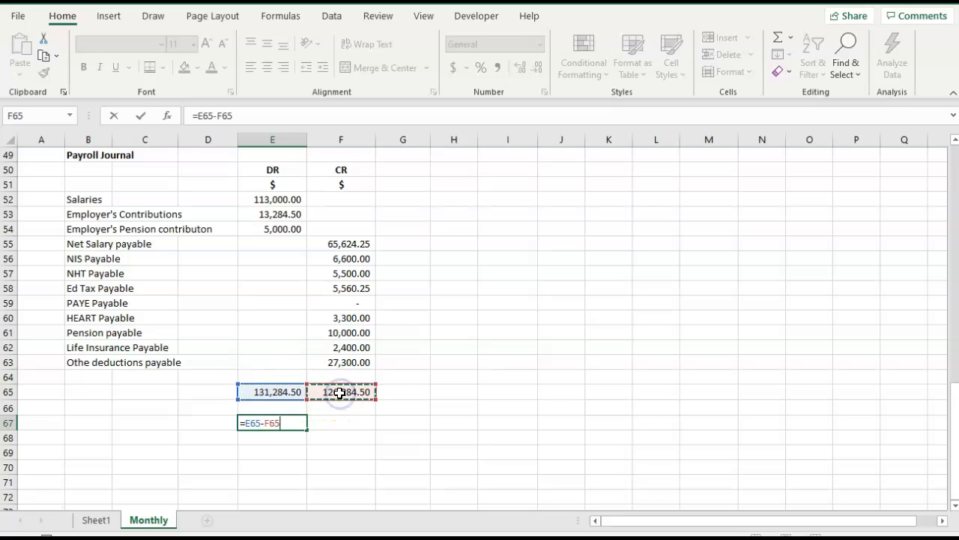
key("Tab")
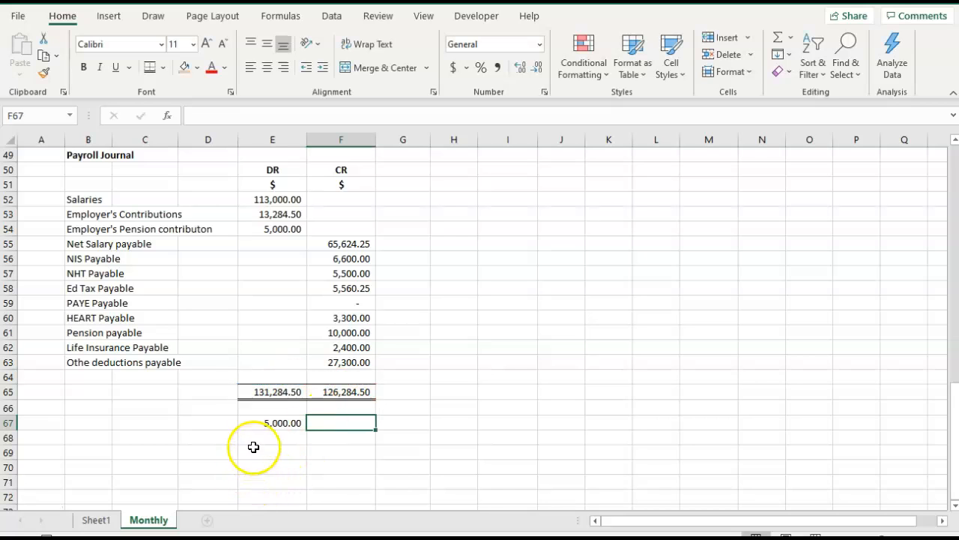
left_click(275, 422)
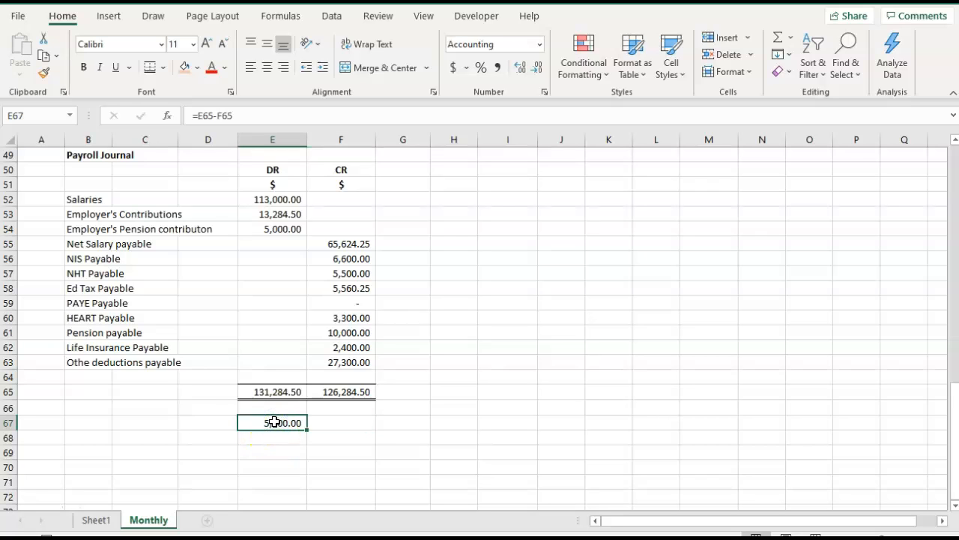
Delete the entire Employer's Pension contribution row, row 54, from the payroll journal.
left_click(294, 233)
left_click(9, 229)
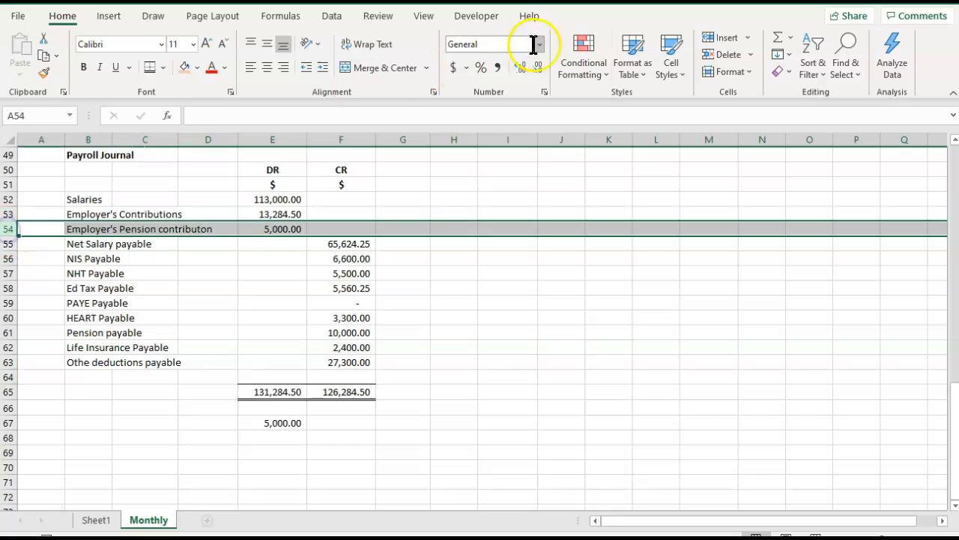
left_click(752, 56)
left_click(760, 96)
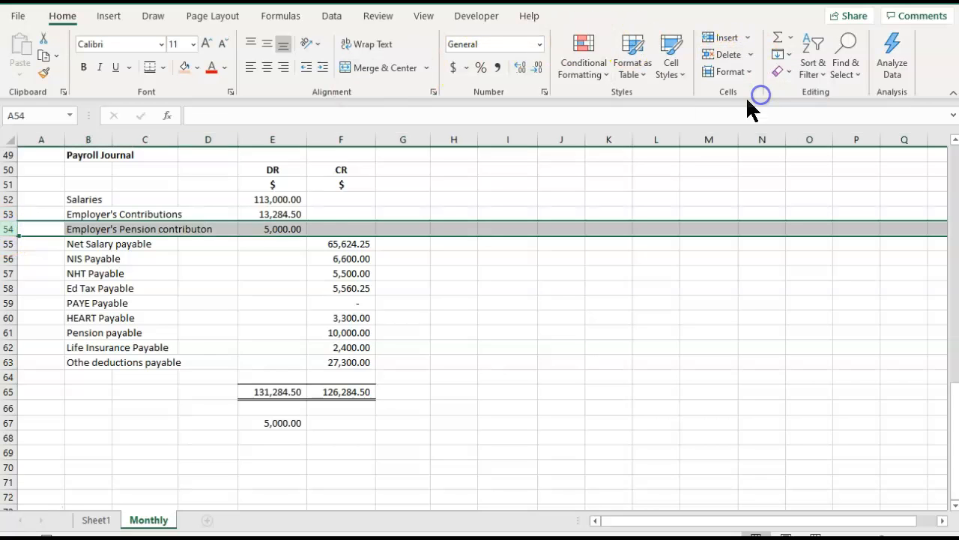
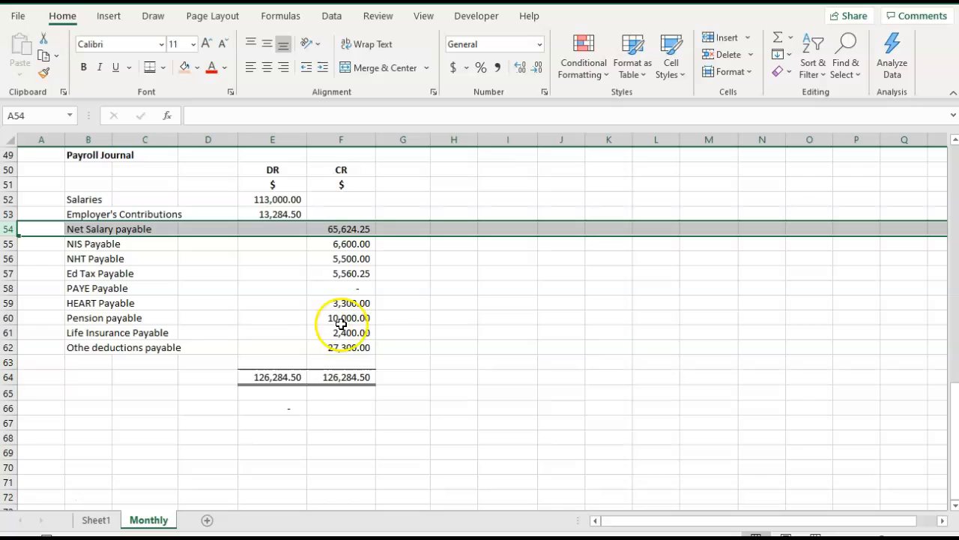
Compare the journal's Pension payable credit with the pay slip's pension deduction and the employer's contributions.
scroll(364, 285, "up", 14)
scroll(373, 289, "up", 2)
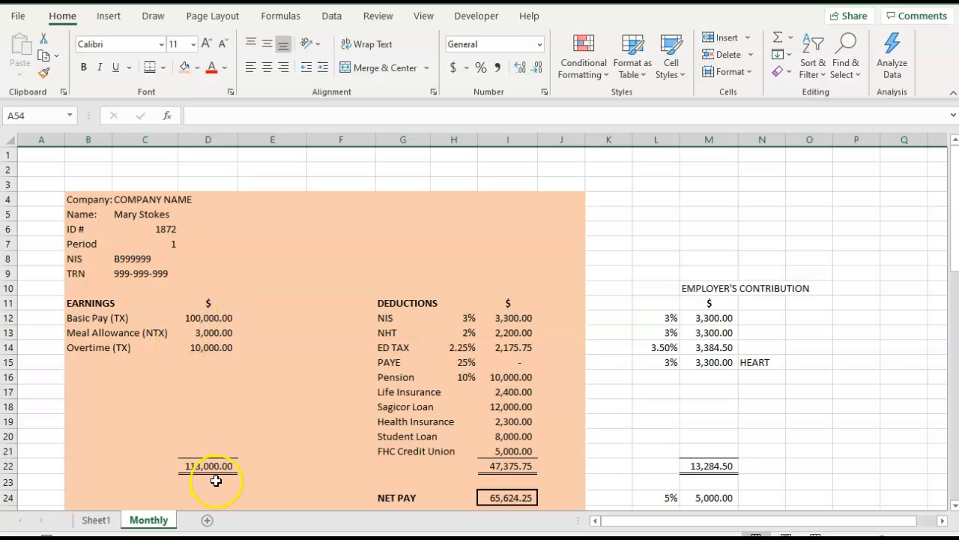
scroll(216, 481, "down", 14)
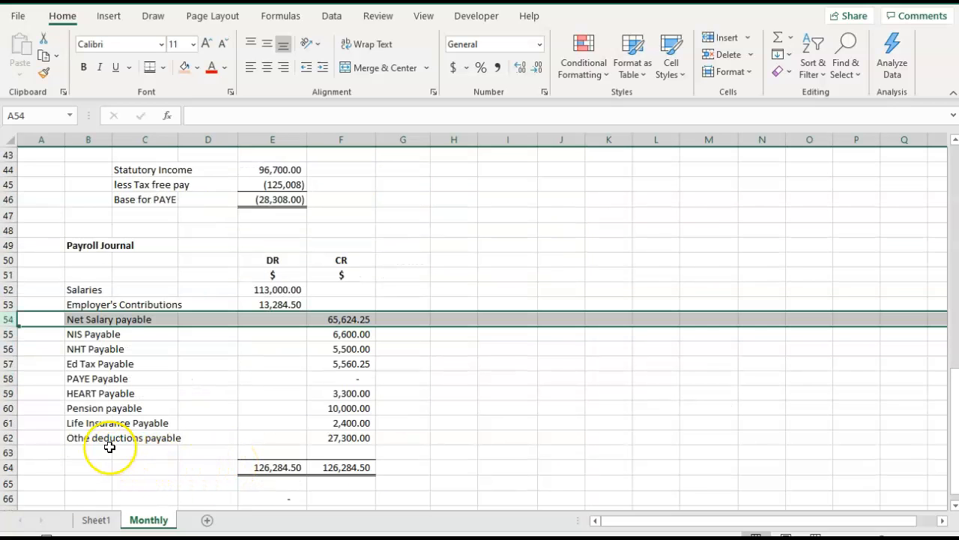
left_click(328, 406)
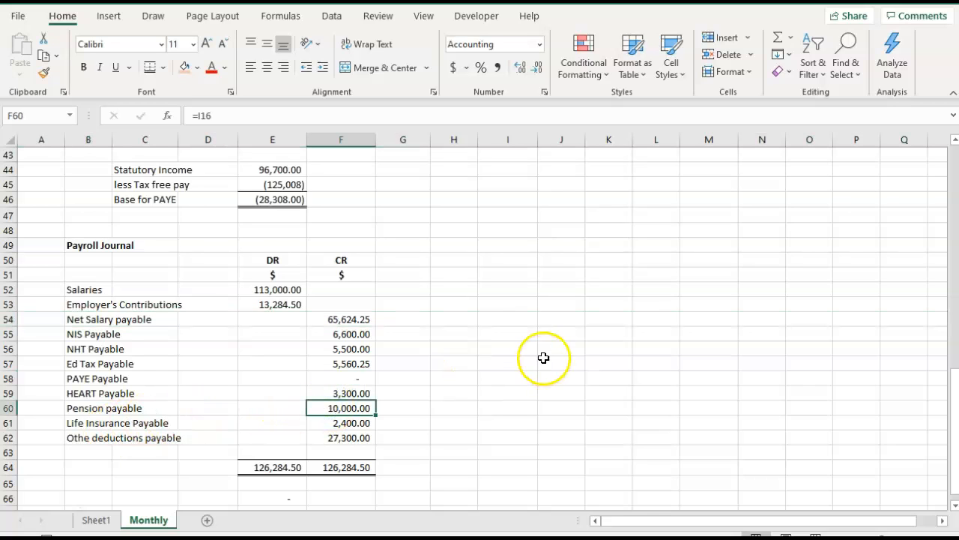
scroll(541, 356, "up", 12)
scroll(539, 357, "up", 2)
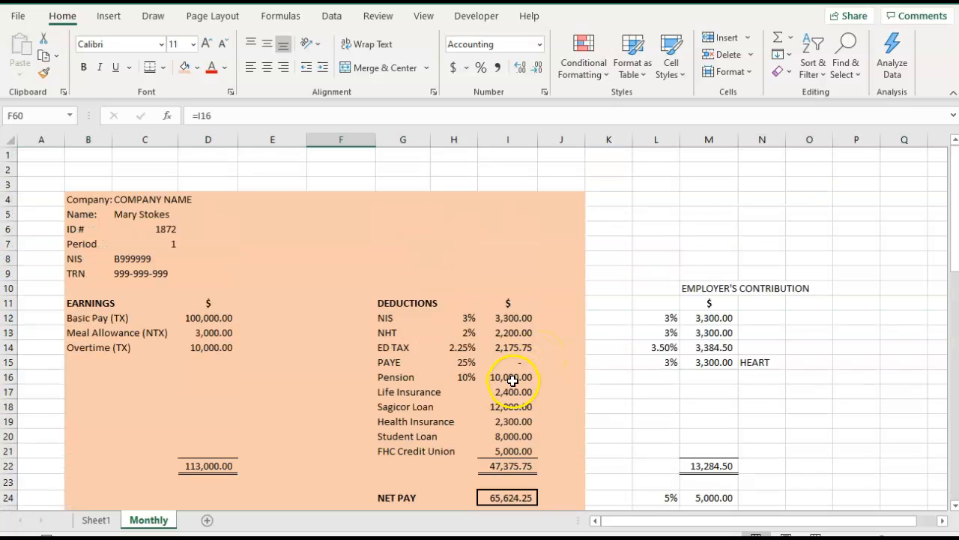
left_click(513, 381)
scroll(513, 381, "down", 4)
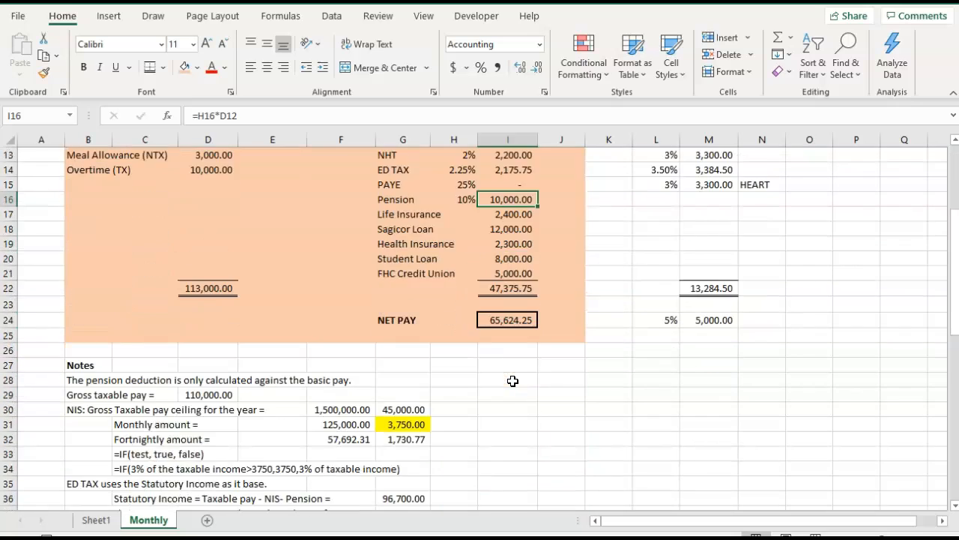
scroll(513, 381, "down", 12)
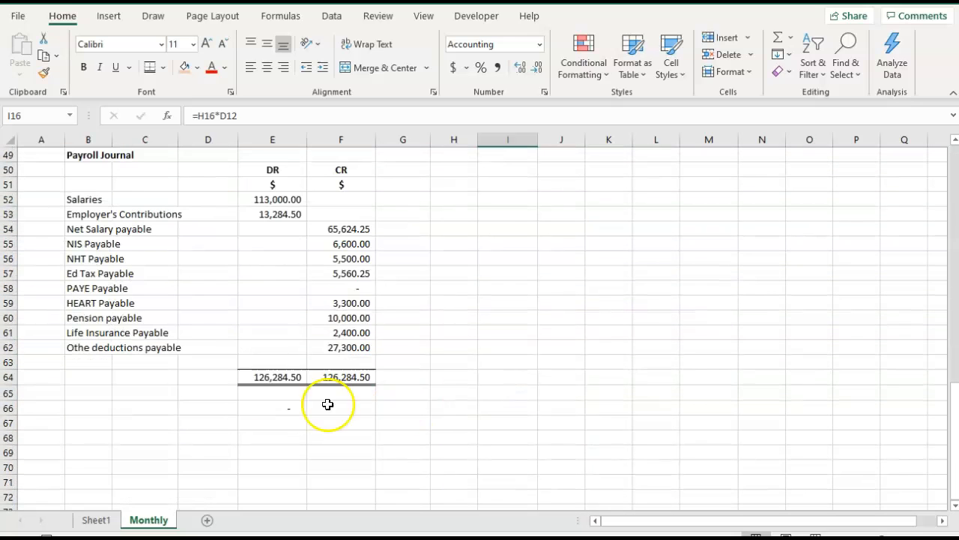
Insert a row above Net Salary payable in the payroll journal and label it "Employer's pension".
left_click(86, 229)
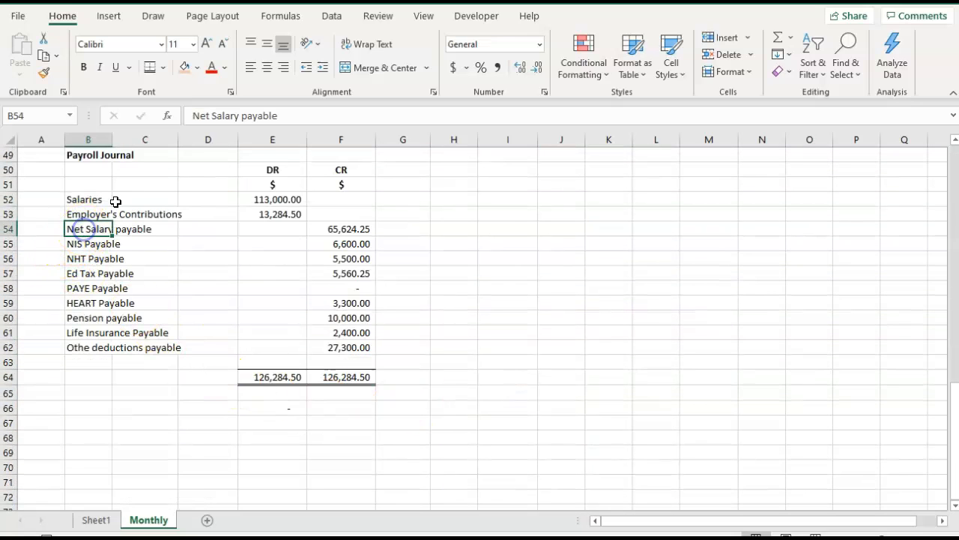
left_click(747, 38)
left_click(748, 84)
type("Employer's pension")
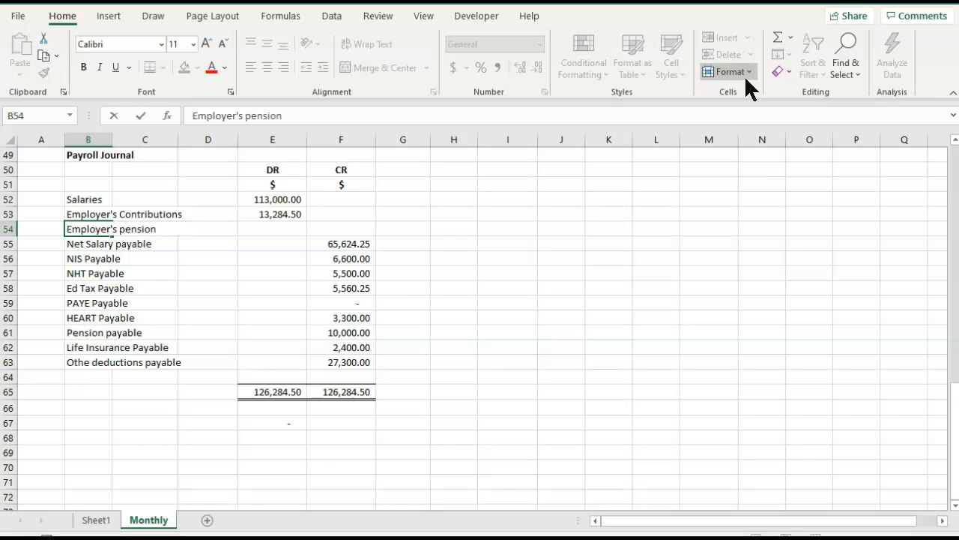
Link the Employer's pension debit in E54 to the 5% employer pension amount with =M24.
key("Right")
key("Right")
key("Right")
type("=")
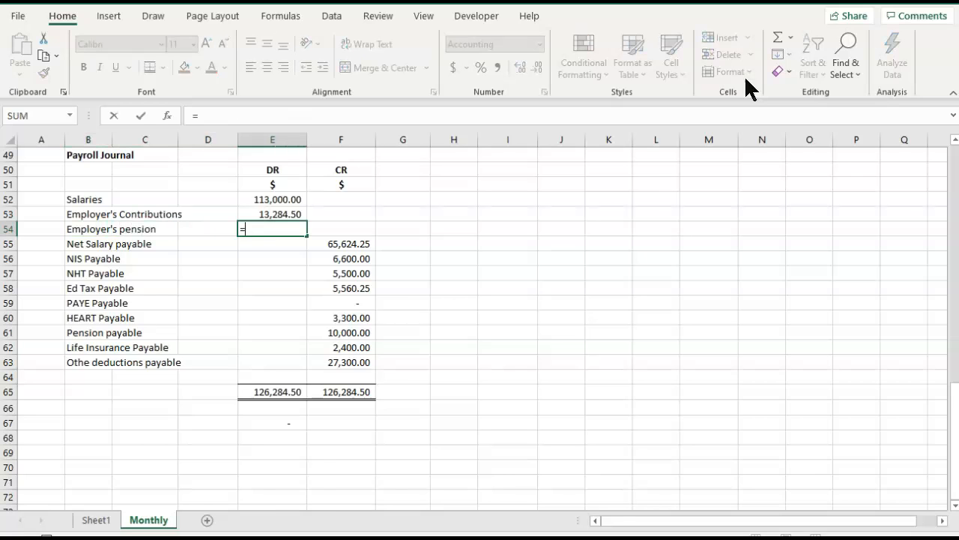
scroll(767, 227, "up", 16)
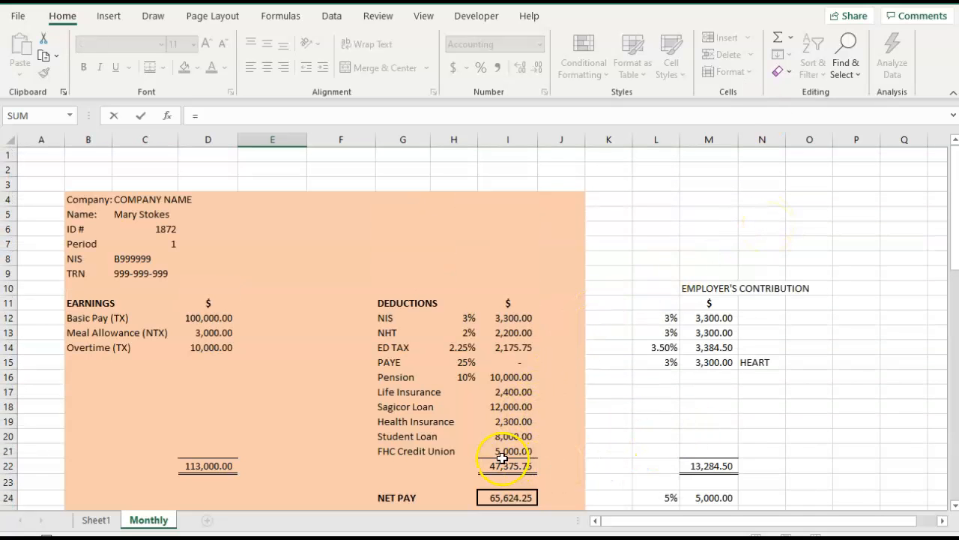
left_click(716, 495)
key("Tab")
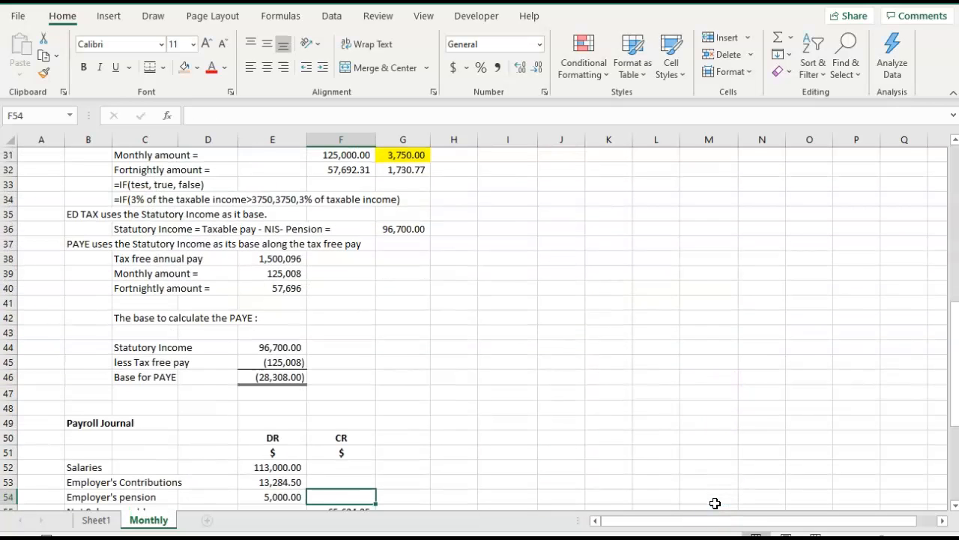
Add the employer's 5,000 to the Pension payable credit in F61 with =I16+5000.
scroll(715, 499, "down", 6)
left_click(346, 376)
left_click(341, 332)
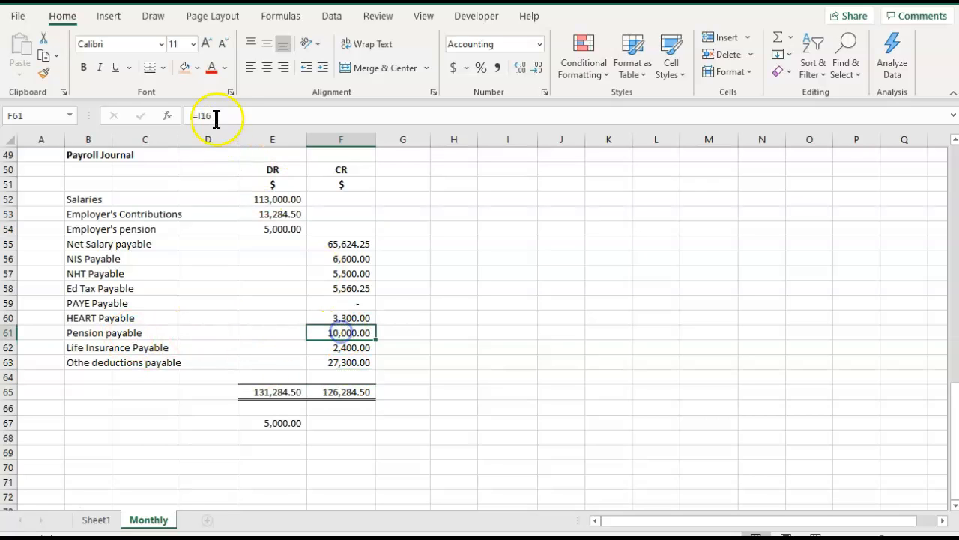
left_click(215, 114)
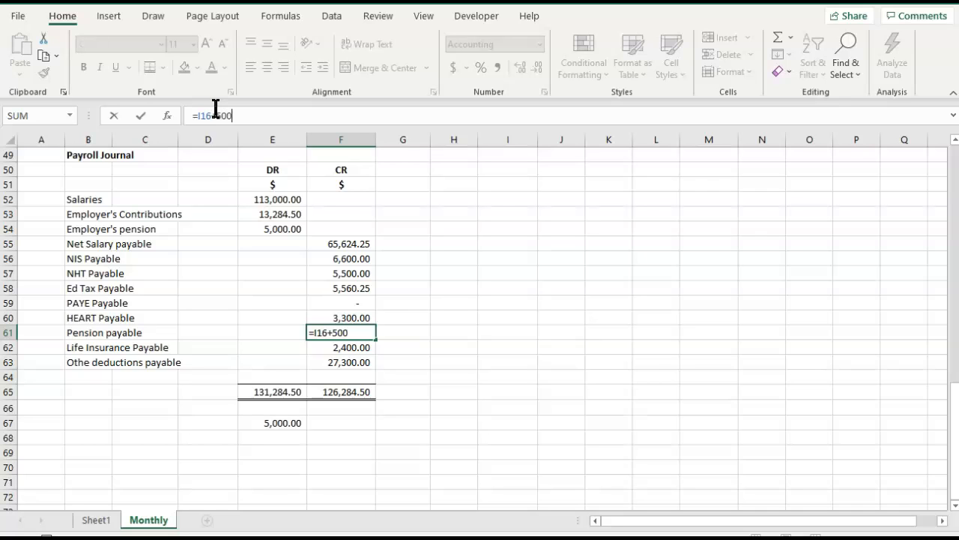
key("Tab")
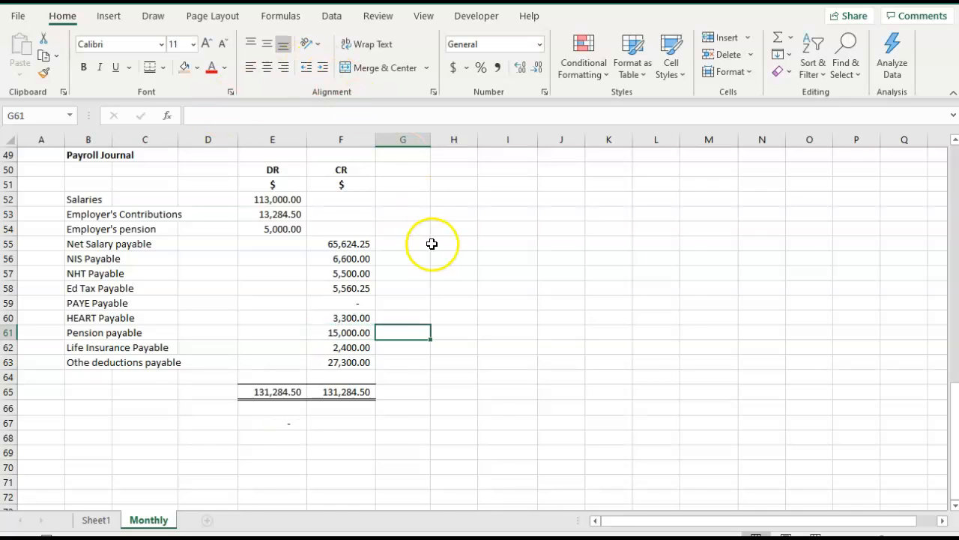
Create a copy of the Monthly sheet in the same workbook, placed before Sheet1.
scroll(432, 244, "up", 3)
scroll(432, 244, "down", 2)
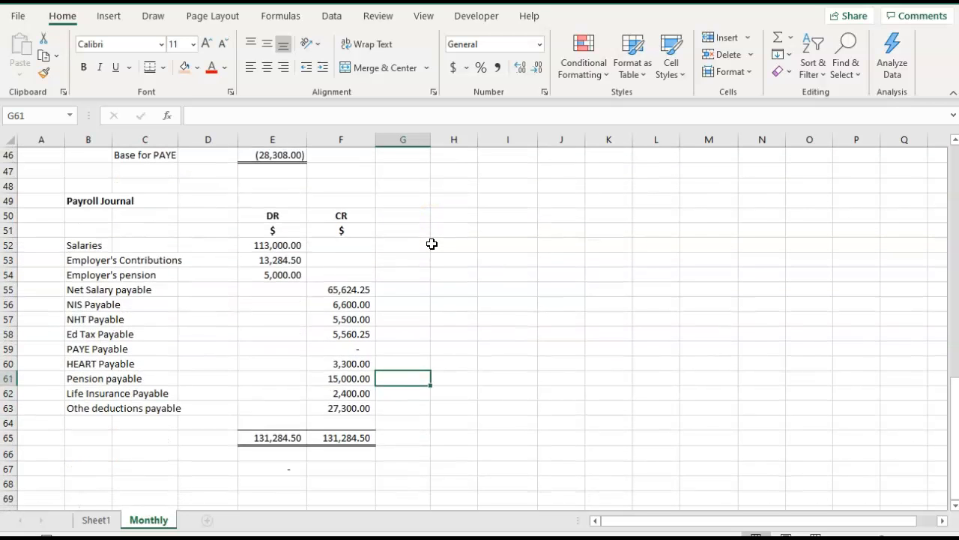
scroll(432, 244, "up", 1)
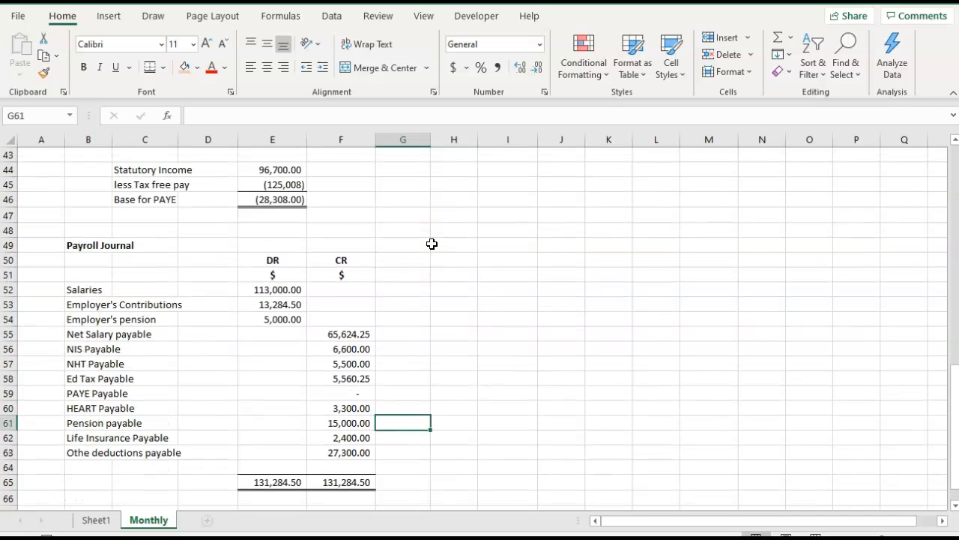
scroll(431, 244, "up", 9)
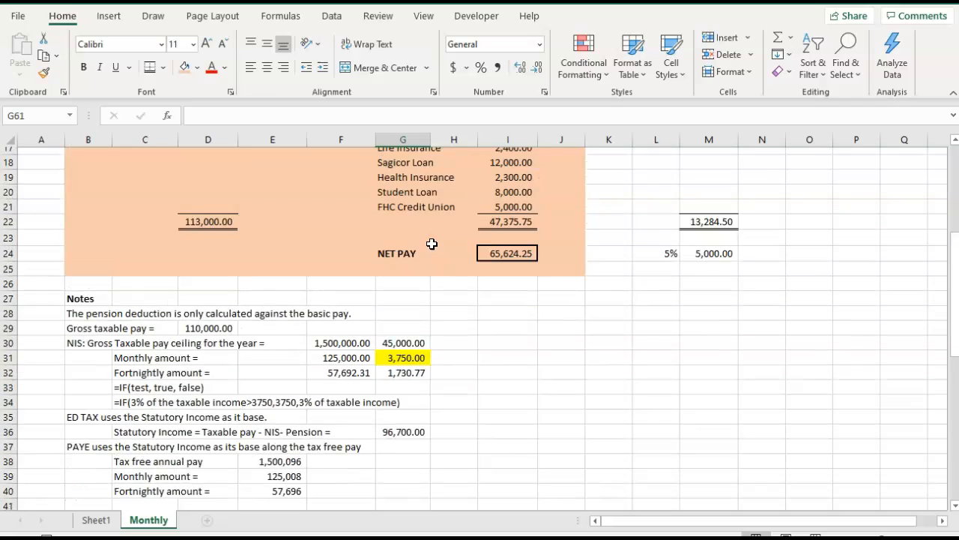
scroll(432, 243, "up", 5)
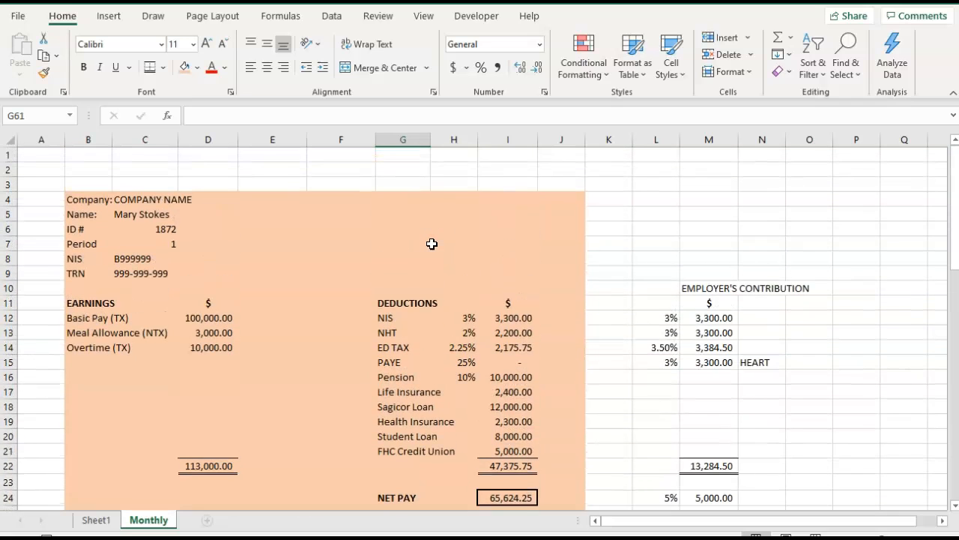
right_click(156, 523)
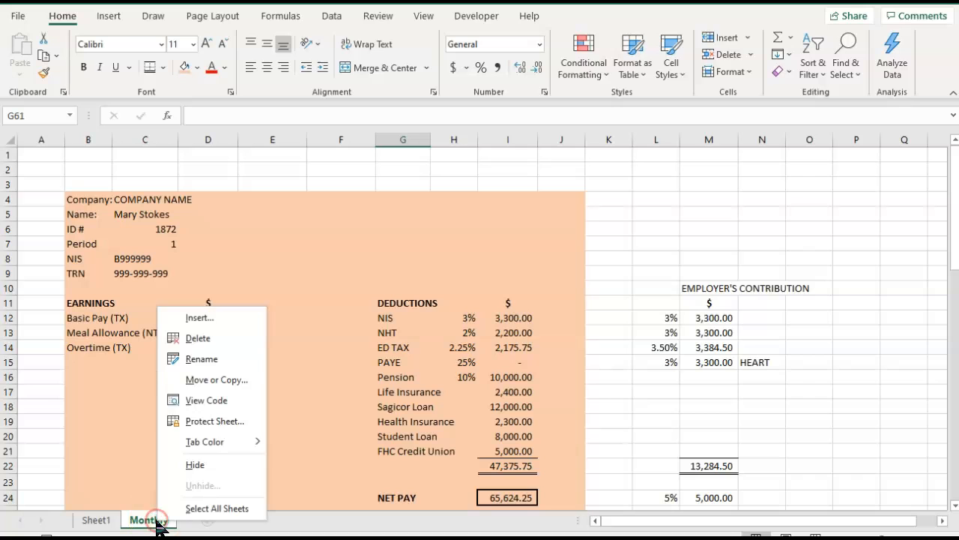
left_click(203, 380)
left_click(102, 438)
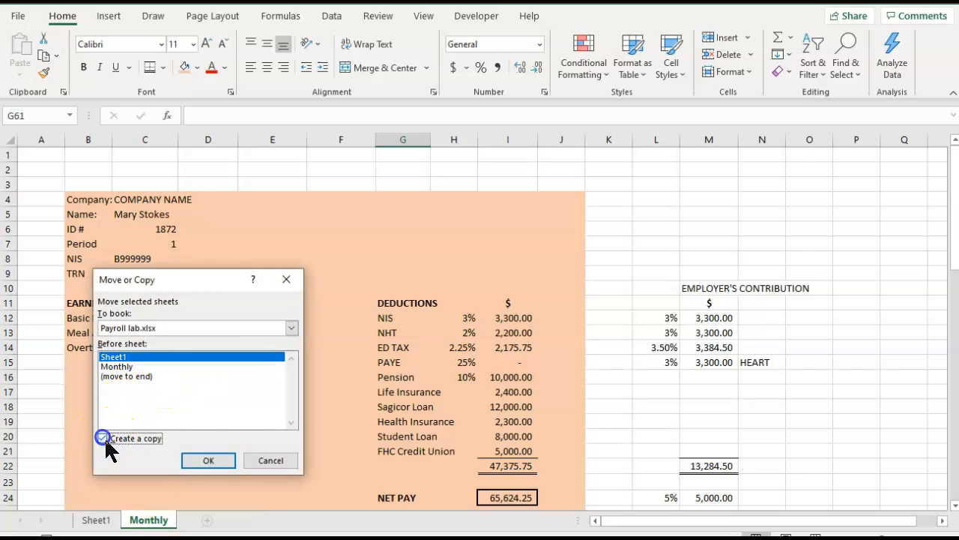
left_click(209, 460)
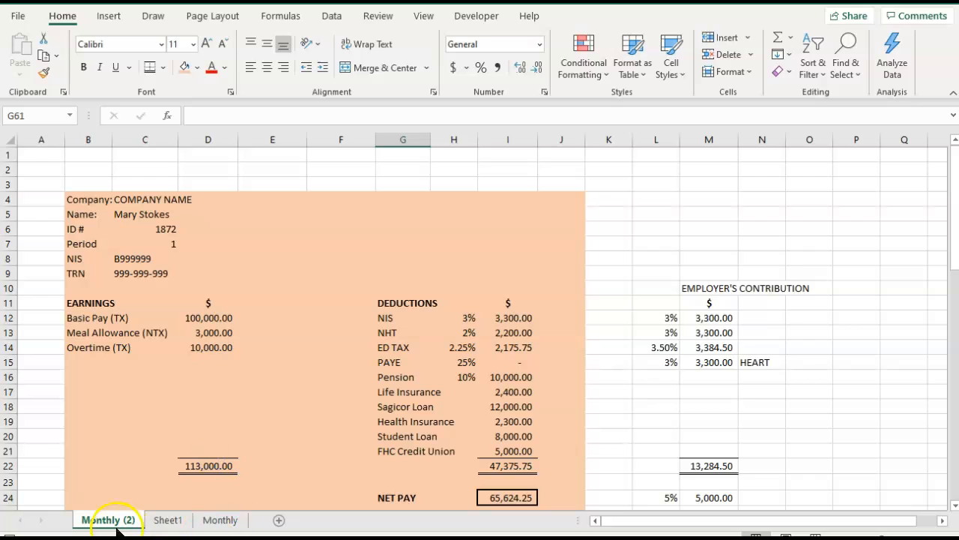
Rename the copied Monthly sheet to Fortnight.
double_click(107, 521)
type("F")
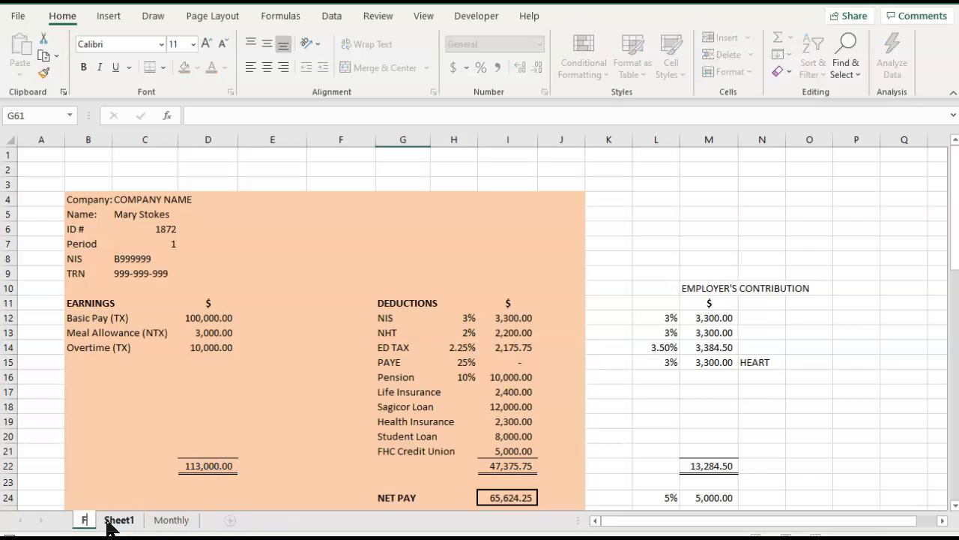
type("ortnight")
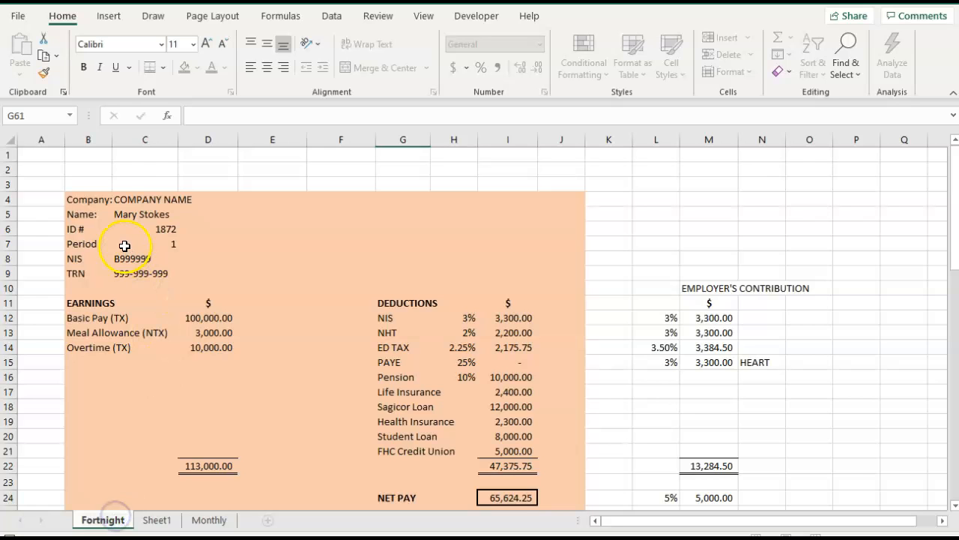
Replace the employee's name in C5 of the Fortnight pay slip with the new employee's full name.
left_click(125, 215)
type("JOh")
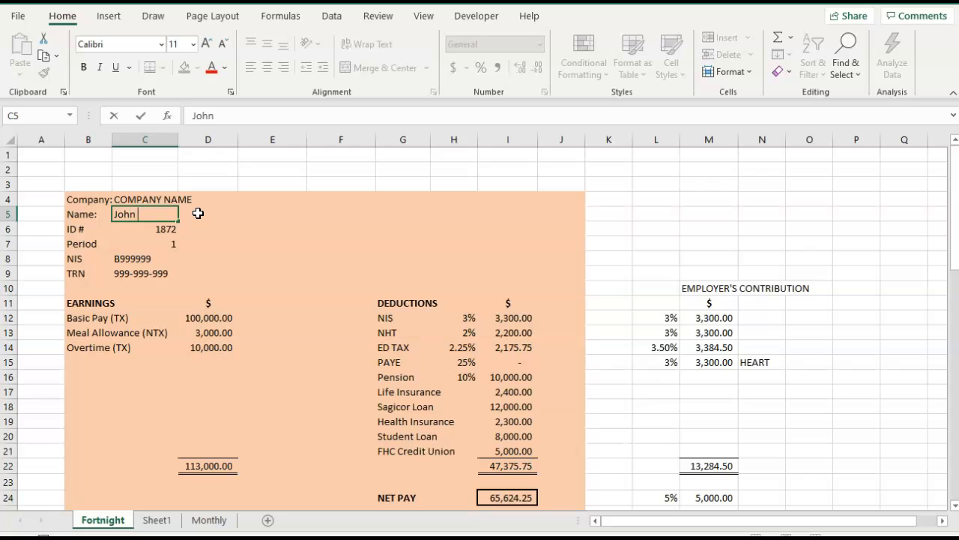
left_click(190, 248)
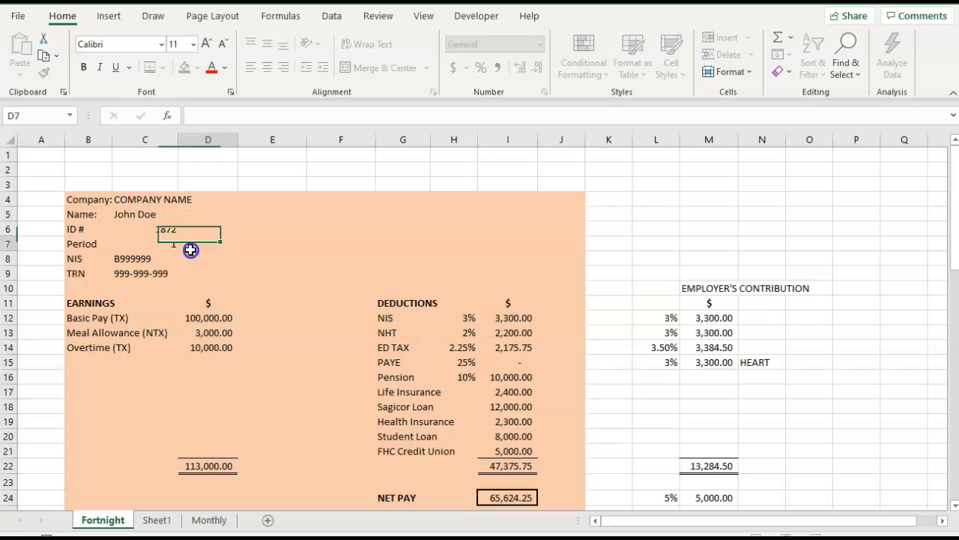
Update the NIS number in C8 and the TRN in C9 by changing the last digit of each.
left_click(122, 260)
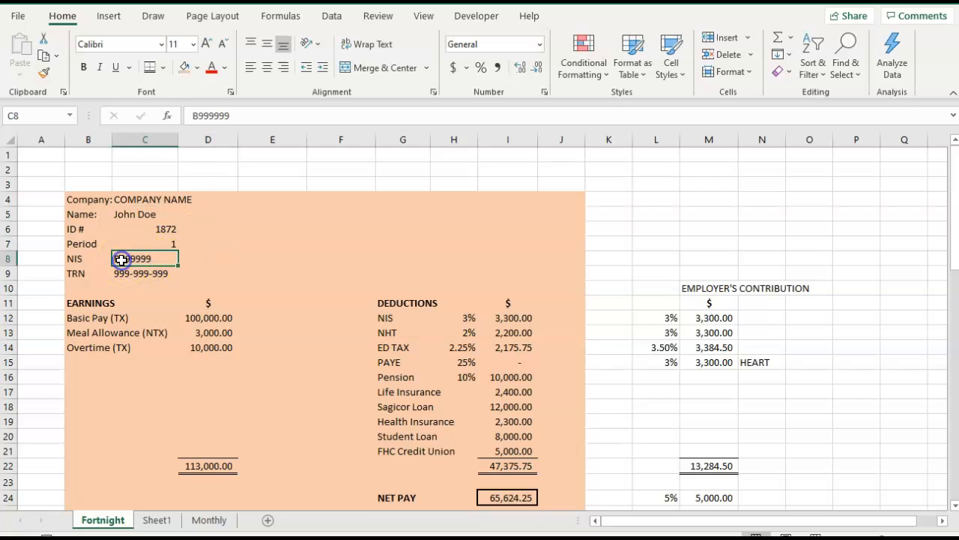
left_click(235, 116)
key("BackSpace")
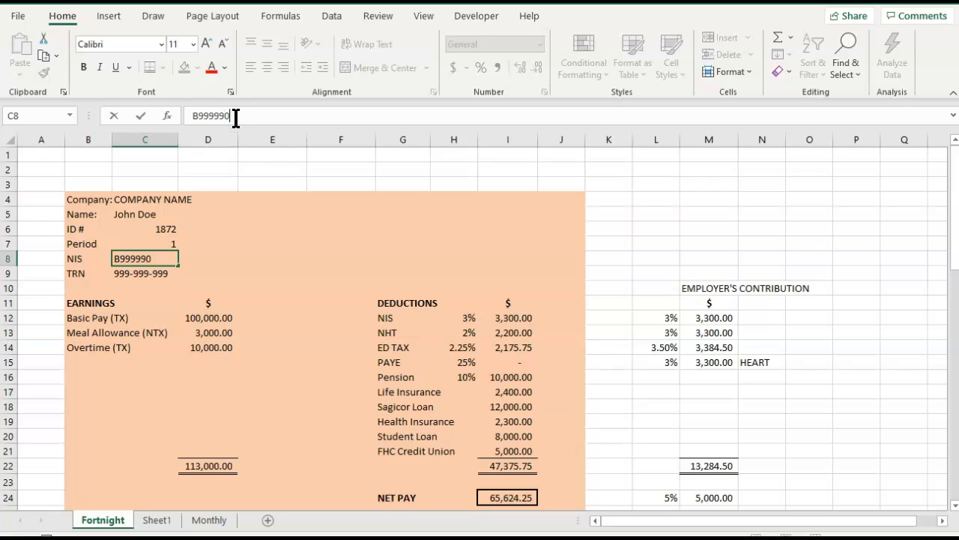
type("0")
key("Tab")
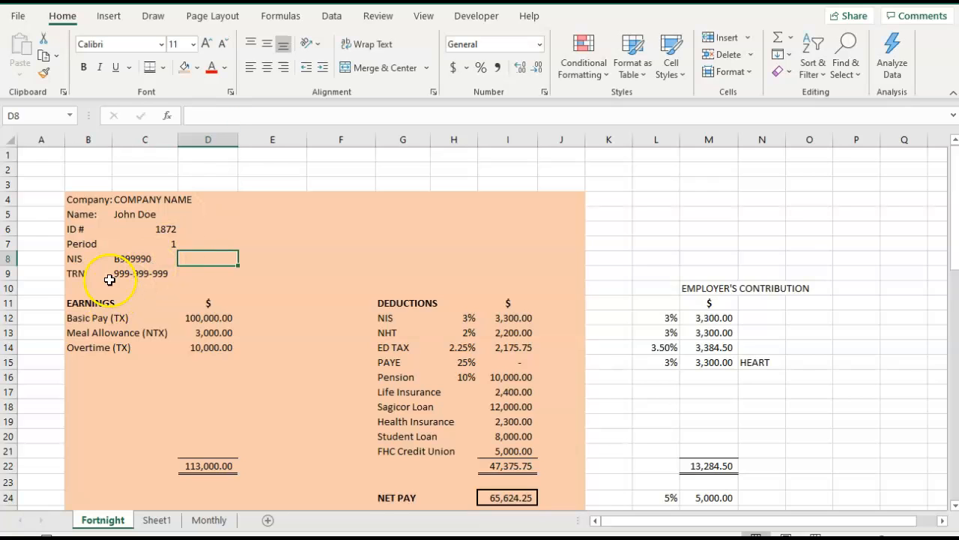
left_click(116, 274)
left_click(265, 116)
key("BackSpace")
key("Tab")
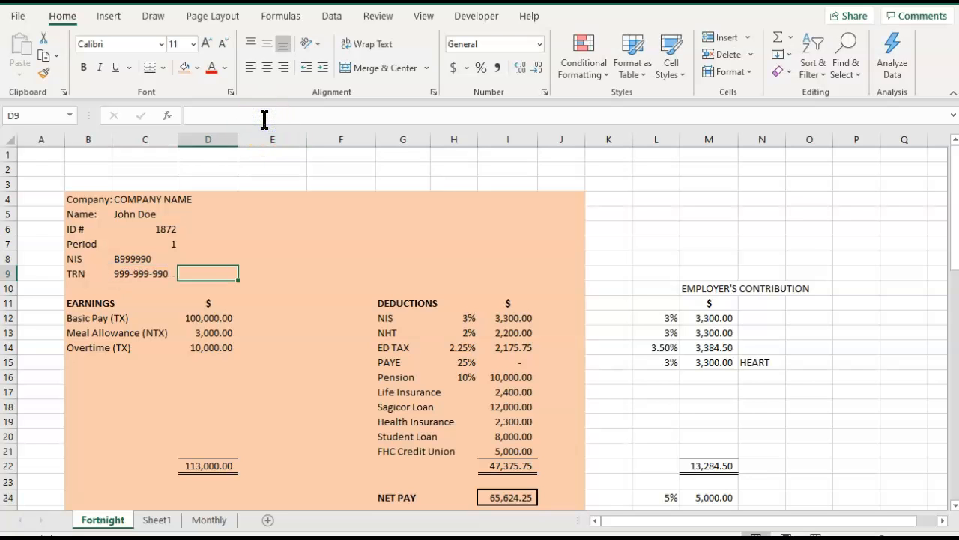
Set the Basic Pay amount in D12 to 40000.
left_click(199, 316)
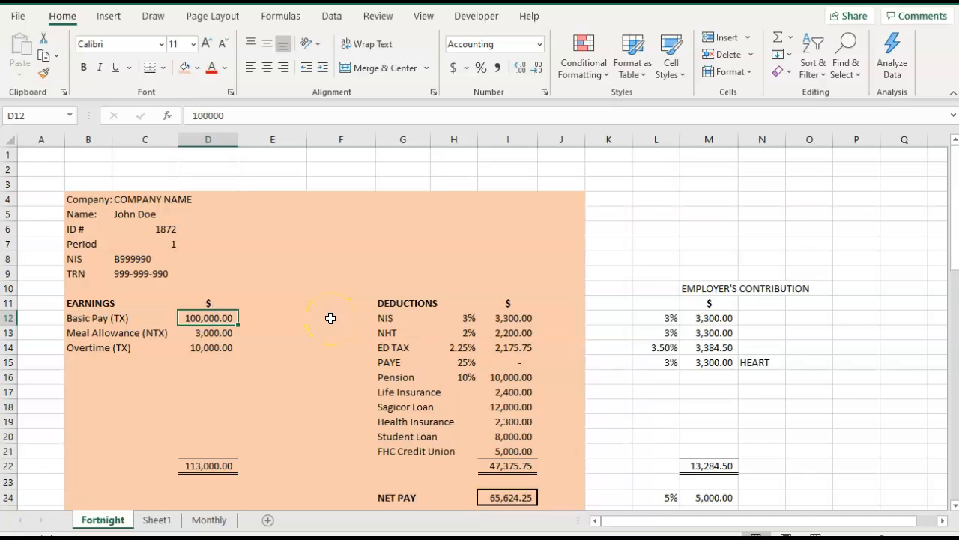
type("40000")
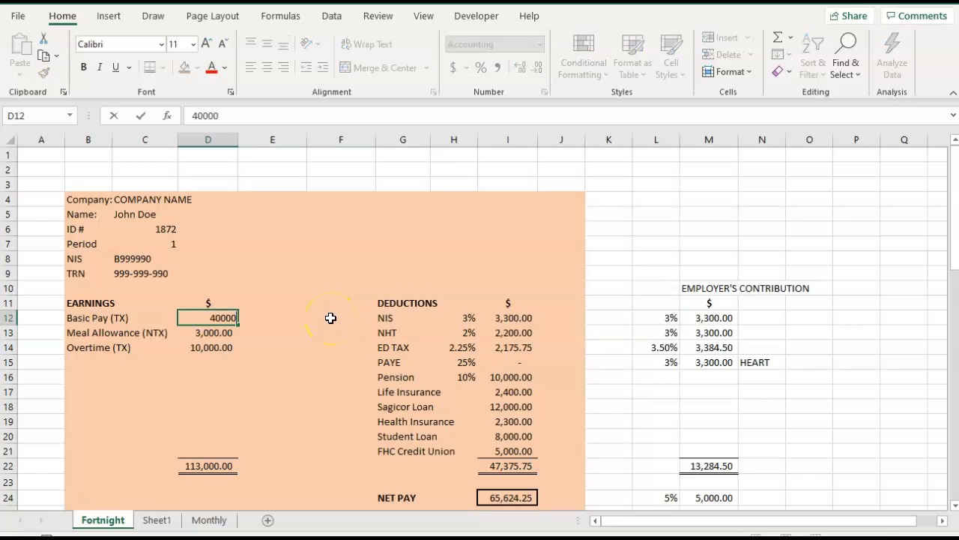
key("Tab")
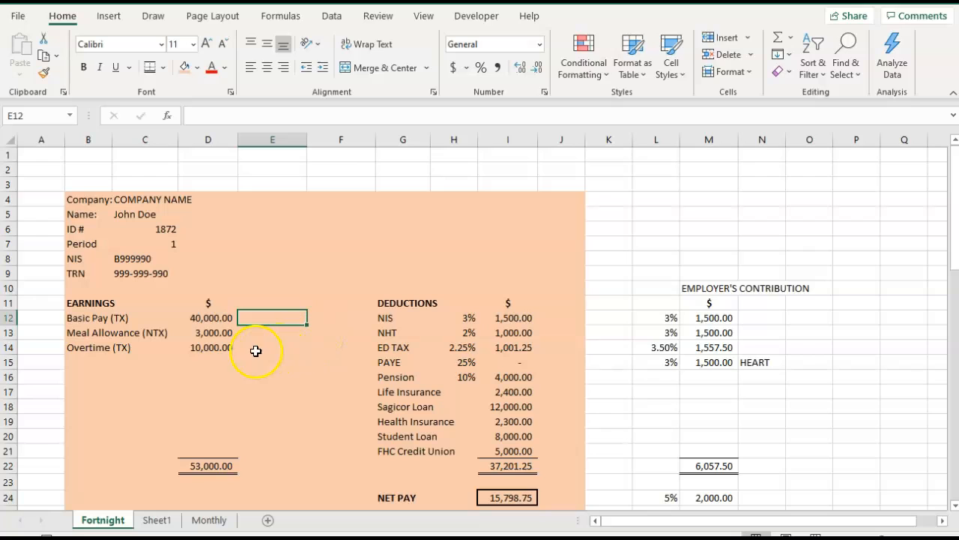
Clear the Overtime (TX) label and amount from row 14 of the earnings section.
left_click(203, 332)
left_click(221, 347)
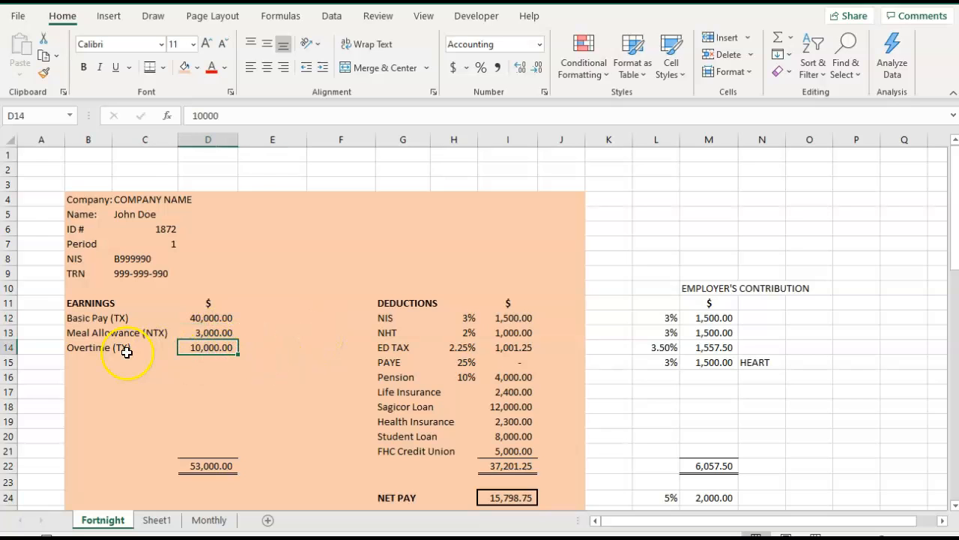
left_click_drag(94, 348, 199, 351)
key("Delete")
left_click(358, 396)
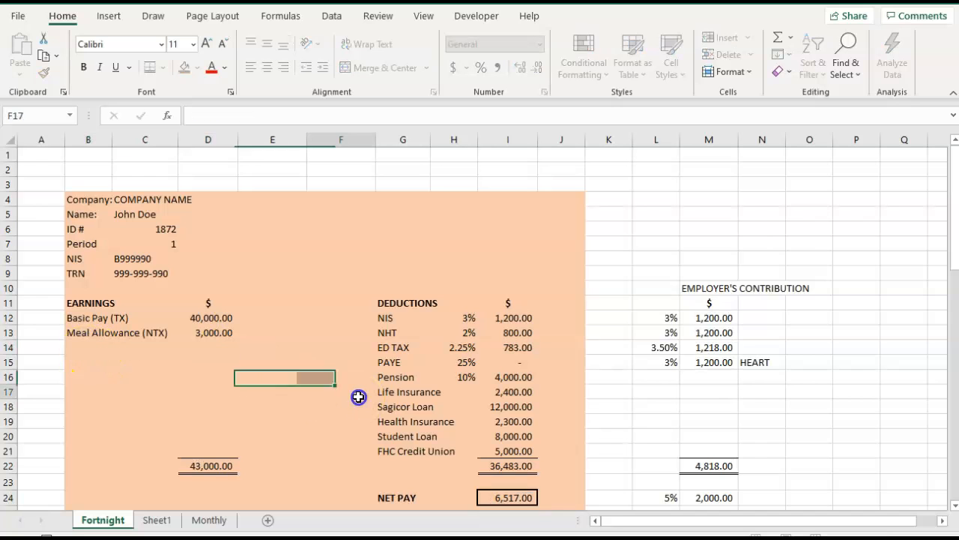
left_click(385, 320)
left_click(385, 333)
left_click(385, 347)
left_click(385, 362)
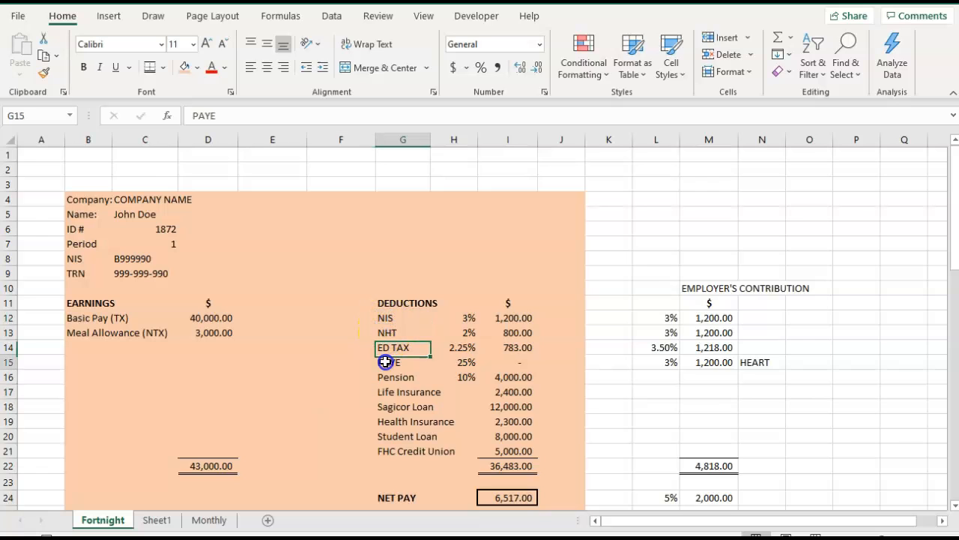
left_click(386, 377)
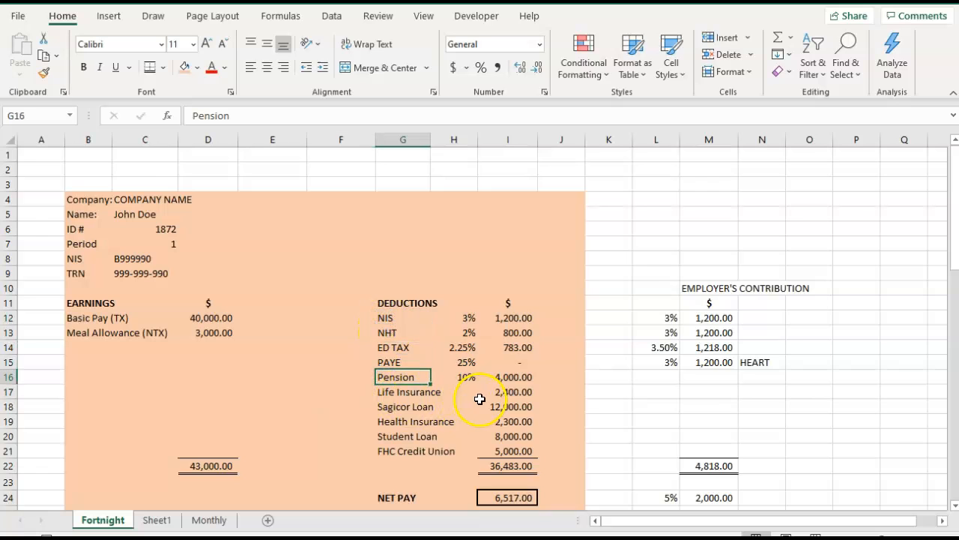
Set the Life Insurance deduction in I17 to 1200.
left_click(508, 392)
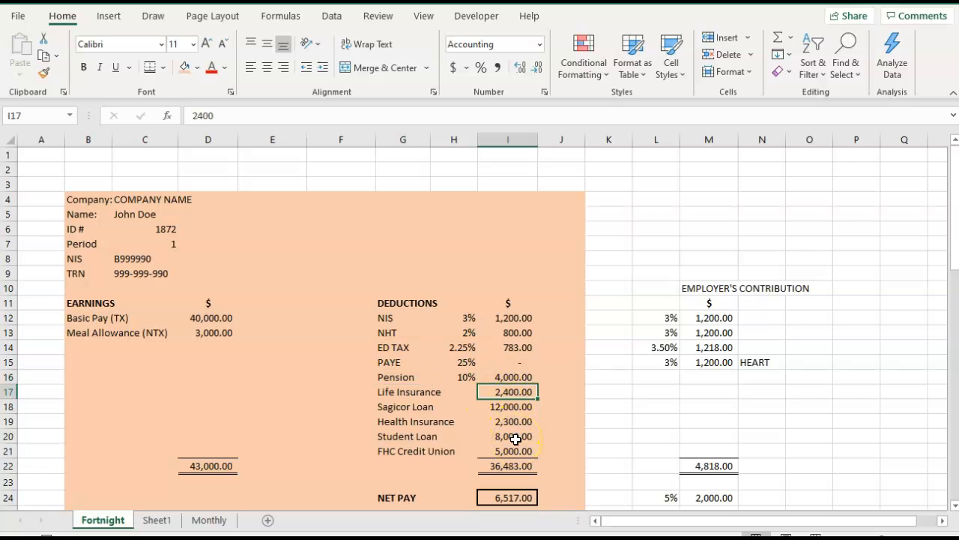
key("Down")
key("Up")
type("1")
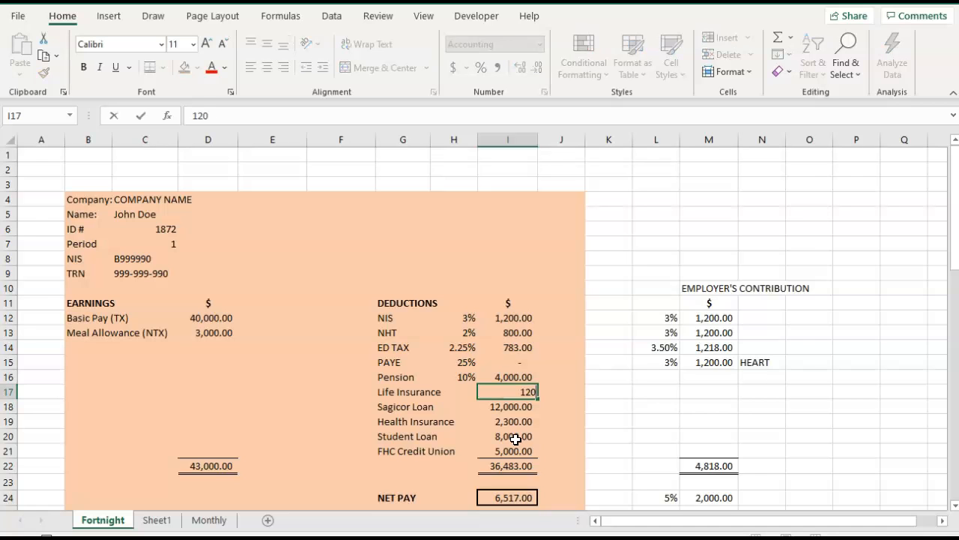
key("Tab")
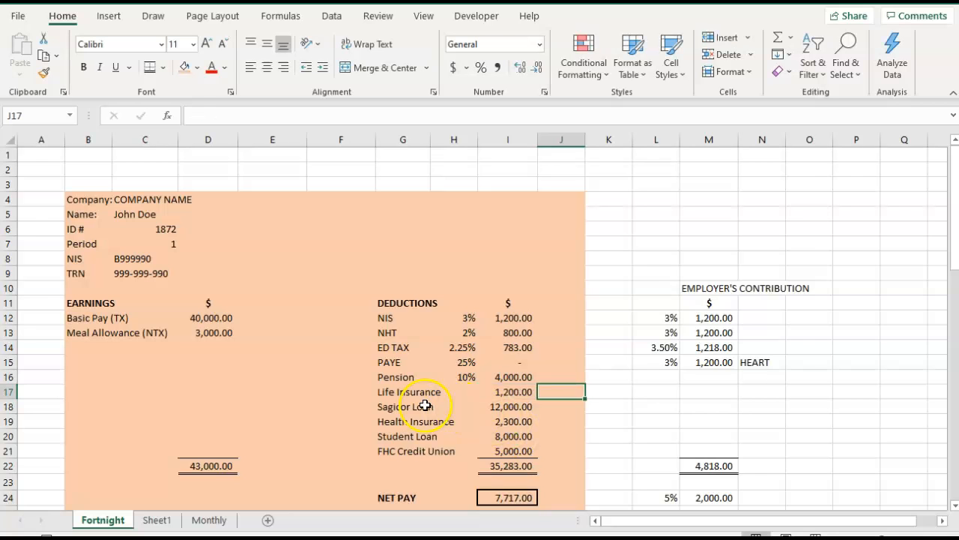
Clear the Sagicor Loan, Health Insurance and Student Loan deductions in rows 18 to 20, and set the FHC Credit Union deduction to 2000.
left_click_drag(395, 407, 496, 433)
key("Delete")
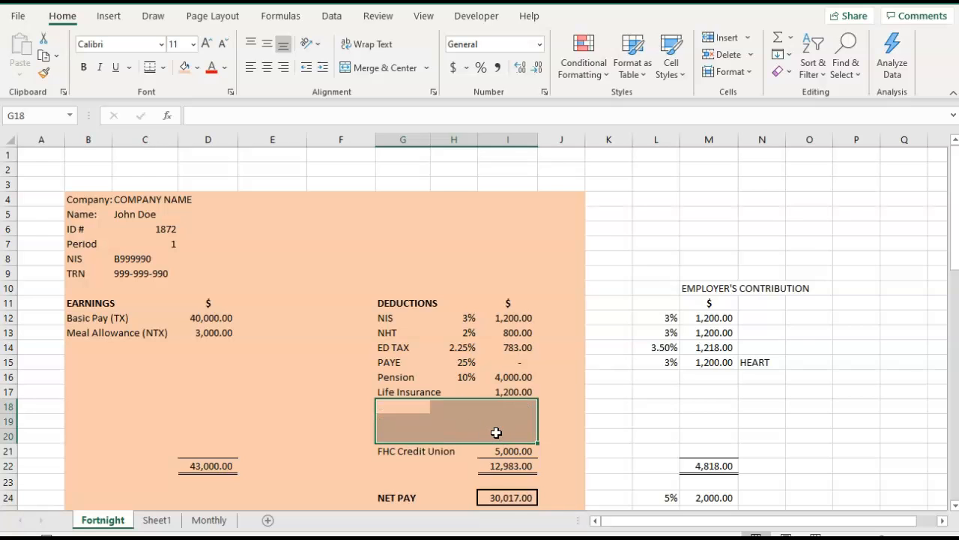
left_click(508, 452)
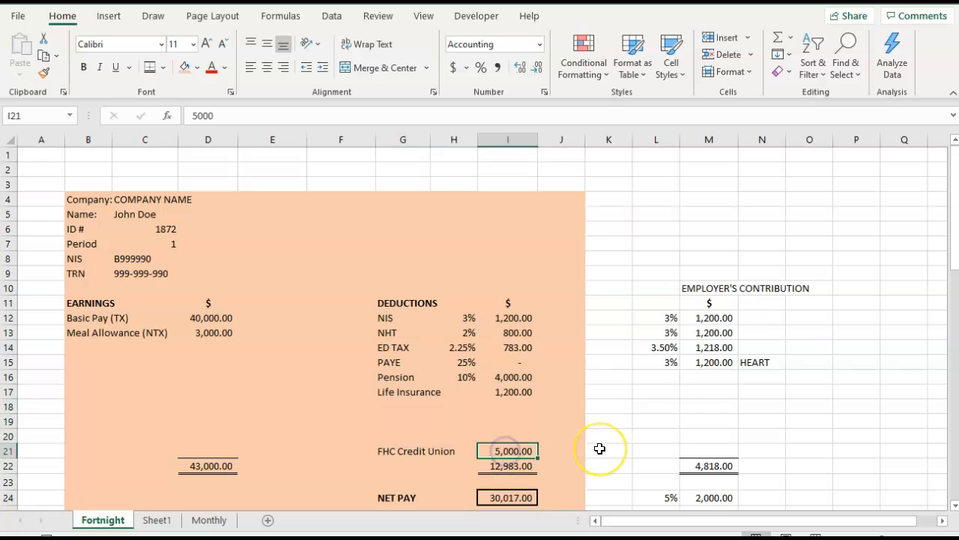
type("2000")
key("Tab")
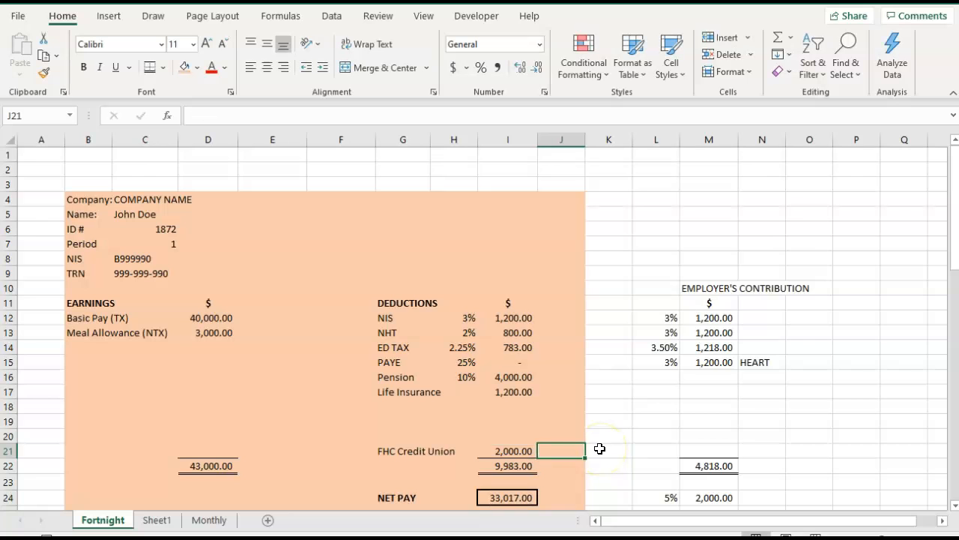
left_click_drag(388, 452, 467, 448)
scroll(506, 419, "down", 1)
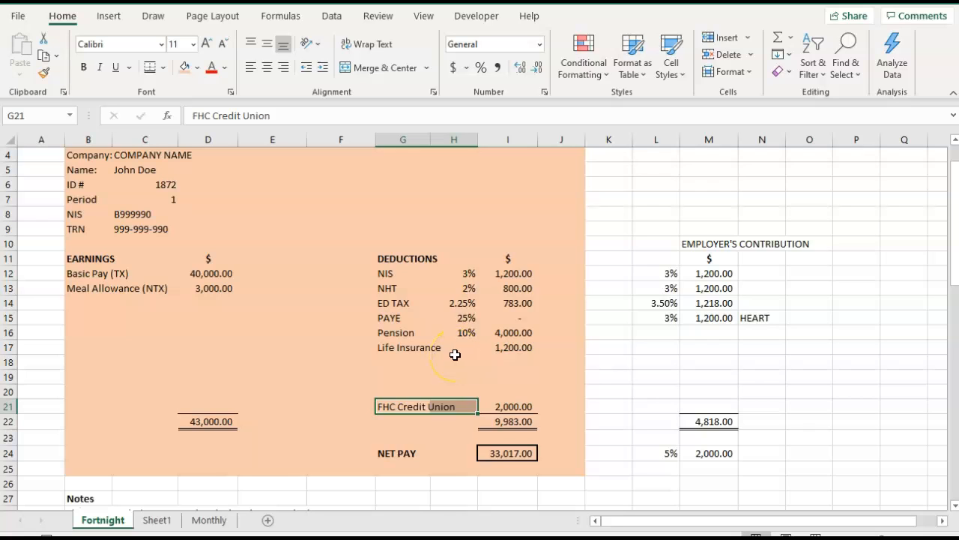
Colour the NIS label in G12 of the deductions section red.
left_click(387, 273)
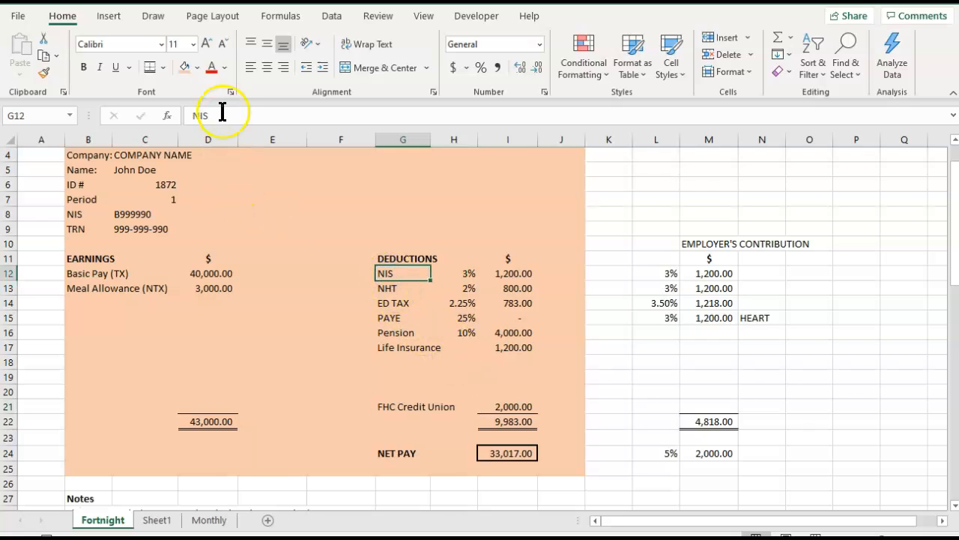
left_click(211, 67)
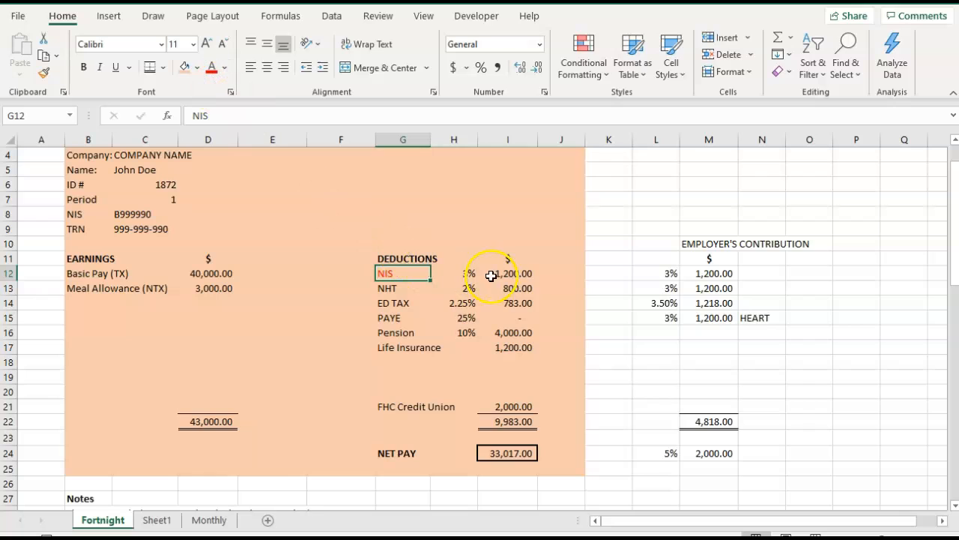
In the NIS formula in I12, replace the 3750 threshold in the IF test with the fortnightly ceiling in G32.
left_click(513, 273)
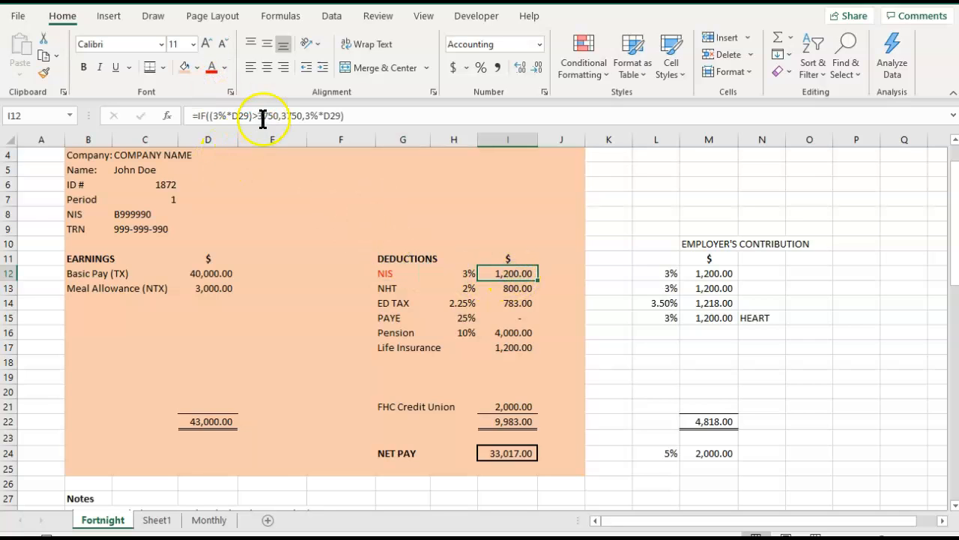
scroll(301, 254, "down", 2)
scroll(301, 254, "down", 5)
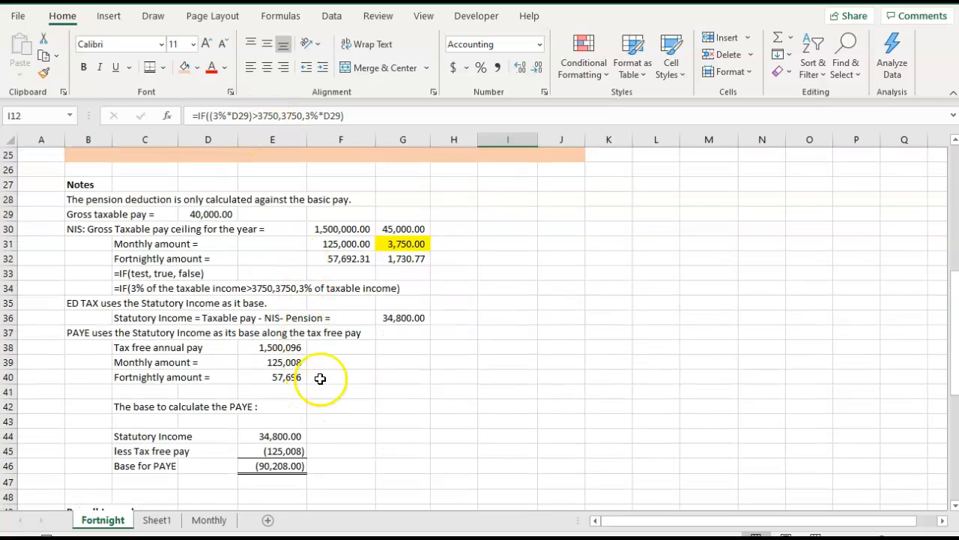
left_click(397, 259)
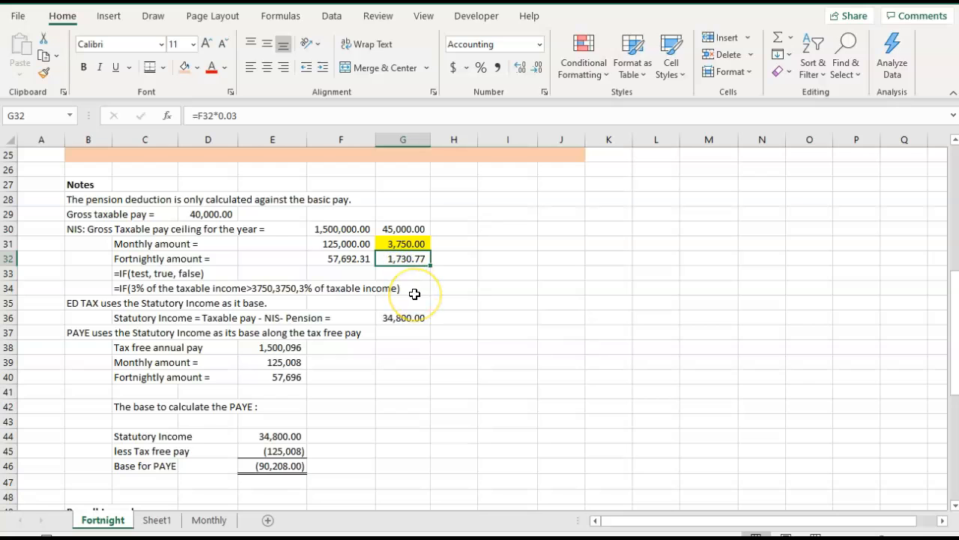
scroll(475, 237, "up", 8)
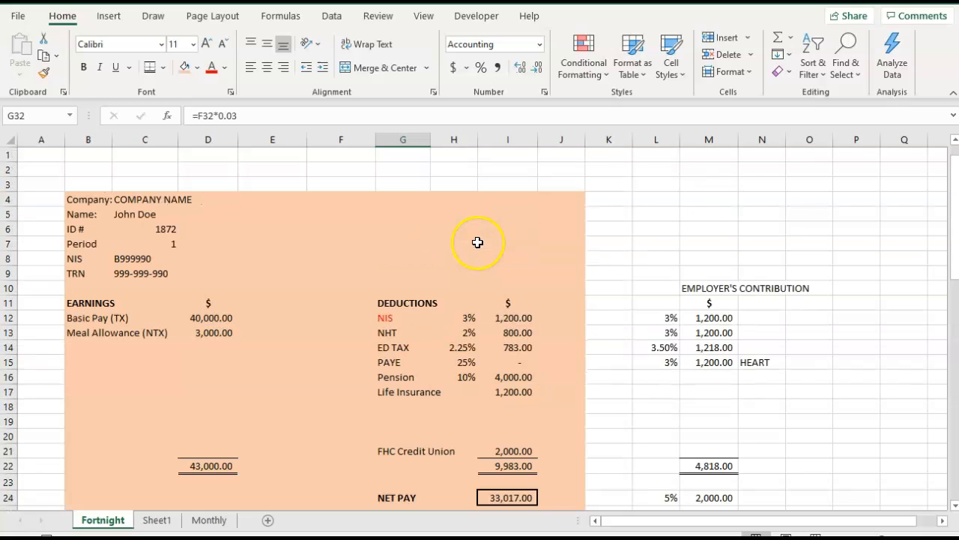
left_click(502, 313)
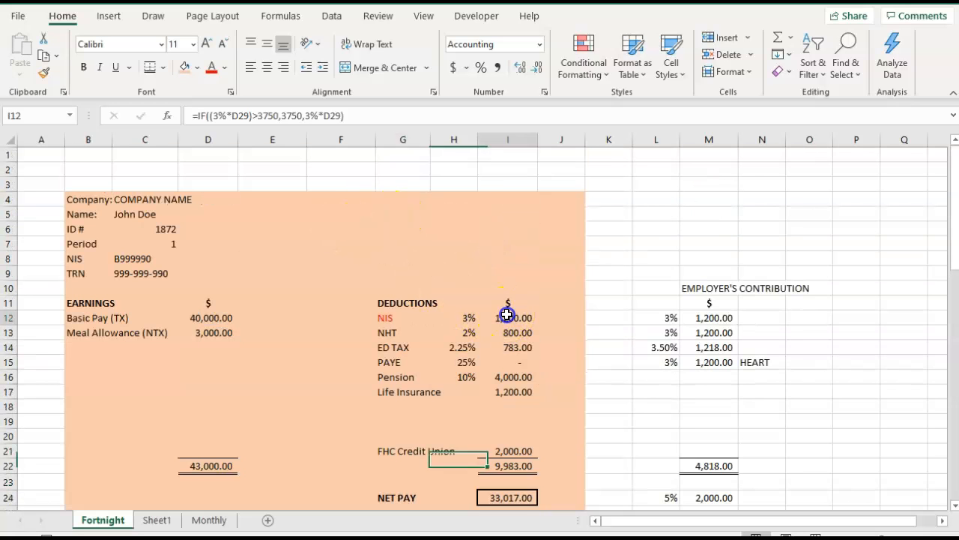
left_click(278, 115)
key("BackSpace")
key("BackSpace")
key("BackSpace")
key("BackSpace")
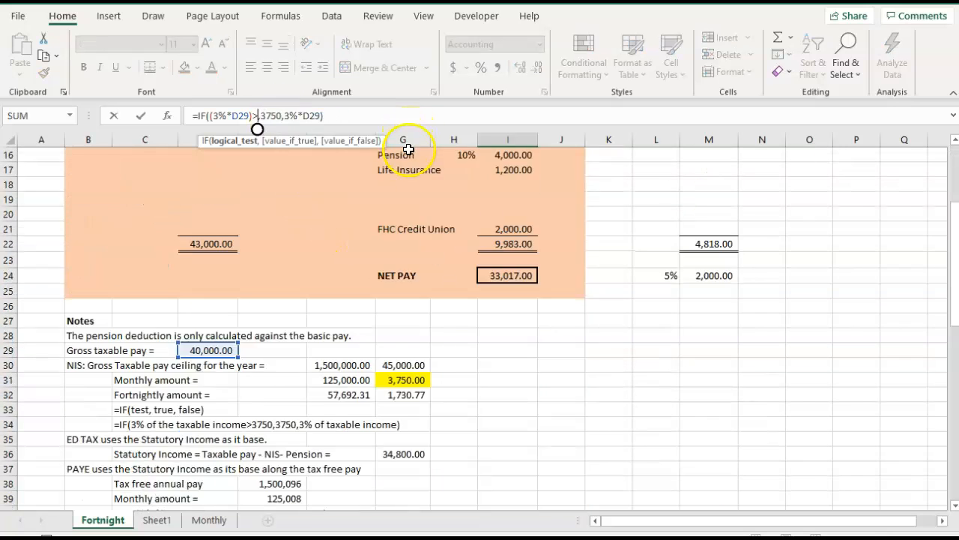
scroll(408, 142, "down", 8)
left_click(390, 258)
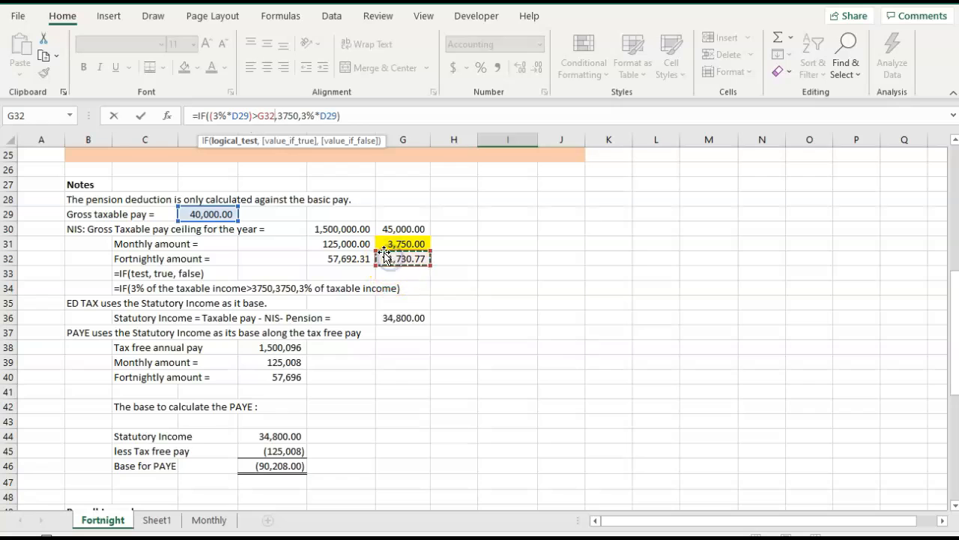
Replace the 3750 value-if-true argument of the NIS formula with G32 and commit the formula.
left_click(297, 115)
key("BackSpace")
key("BackSpace")
key("BackSpace")
key("BackSpace")
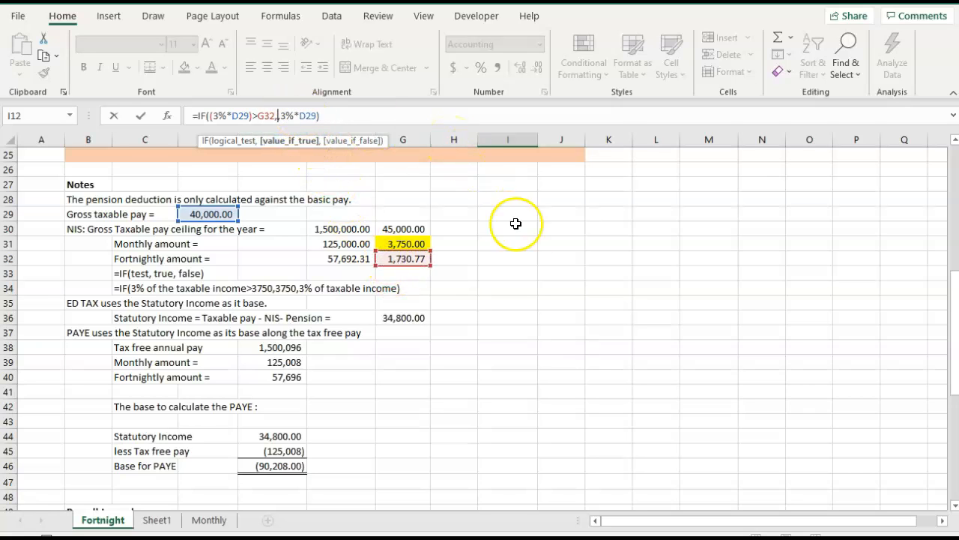
left_click(415, 258)
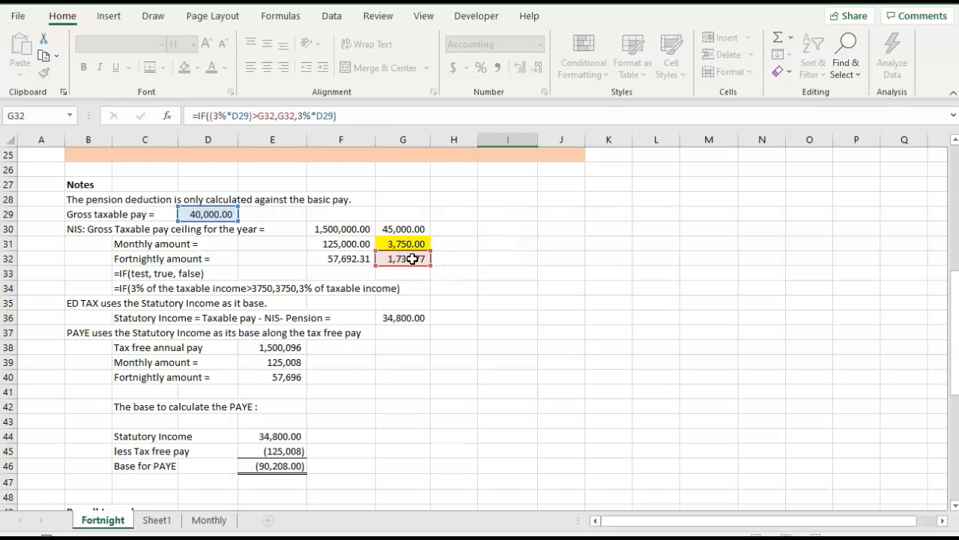
key("Tab")
scroll(436, 302, "up", 2)
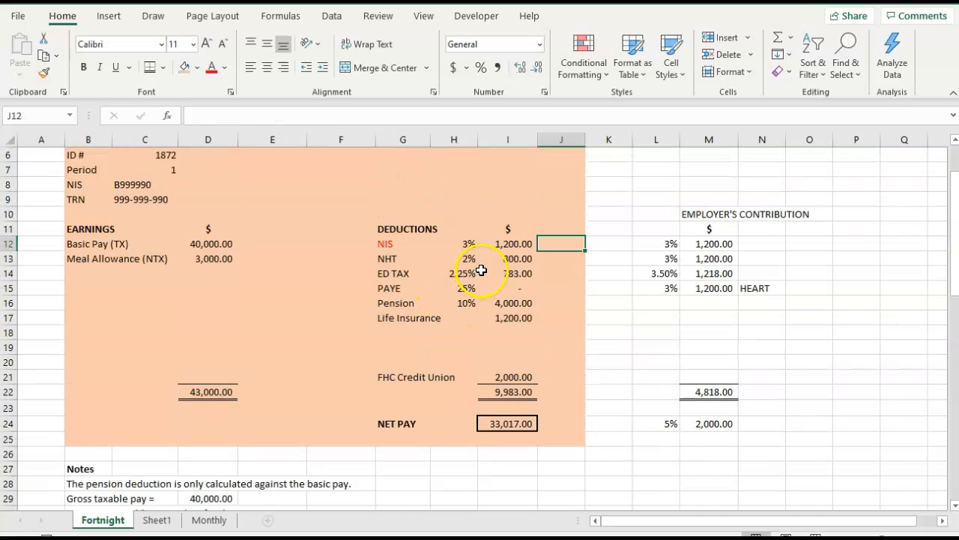
left_click(391, 244)
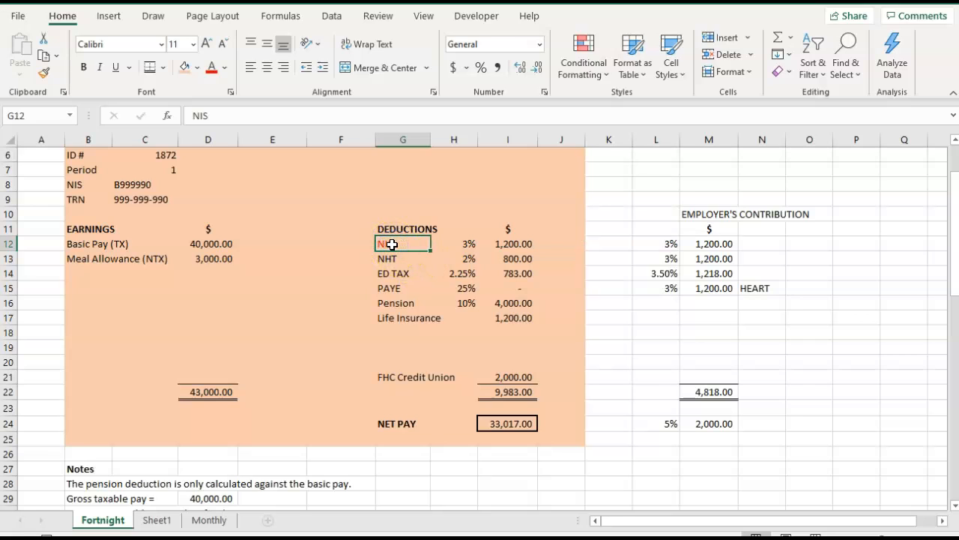
left_click(386, 259)
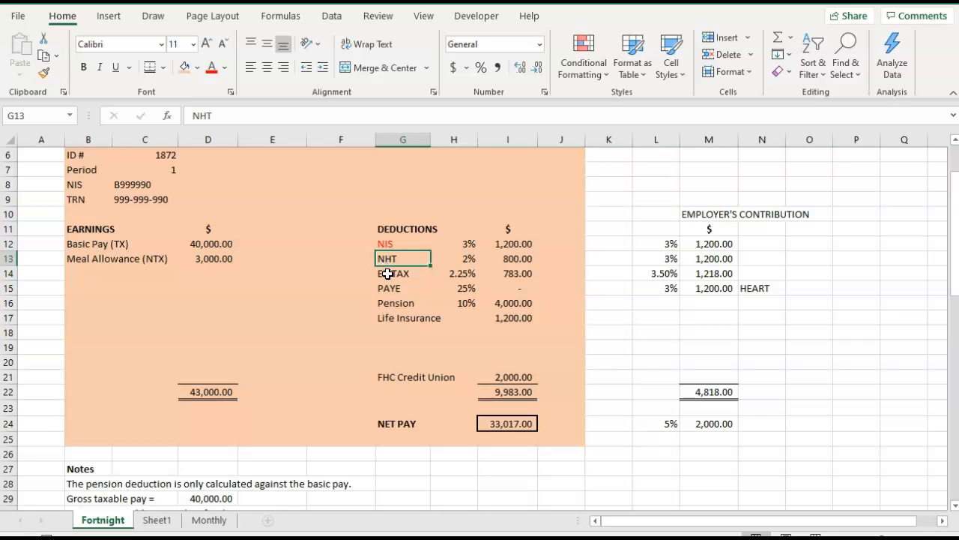
left_click(387, 274)
left_click(388, 287)
Replace the less Tax free pay amount in E45 of the PAYE base calculation with the fortnightly amount, -57696.
scroll(412, 304, "down", 8)
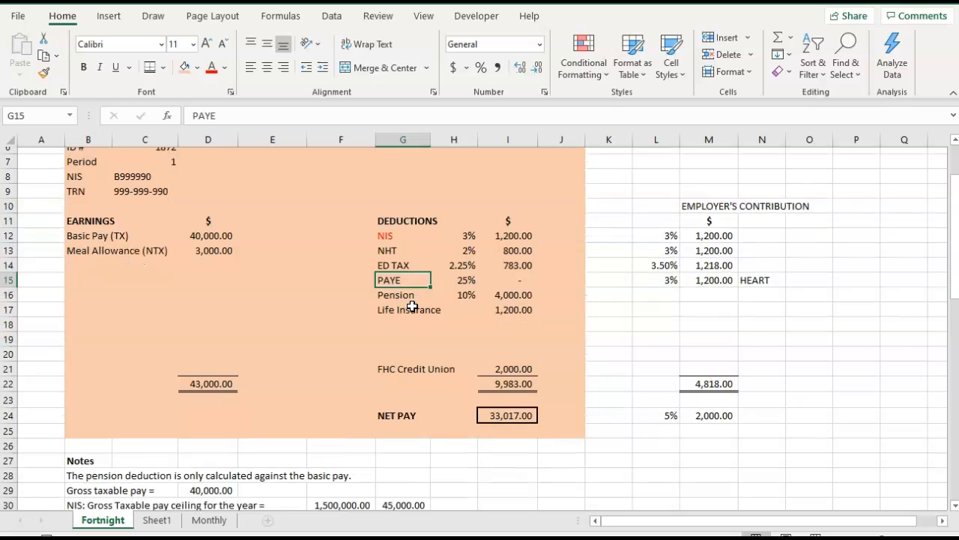
scroll(413, 306, "down", 4)
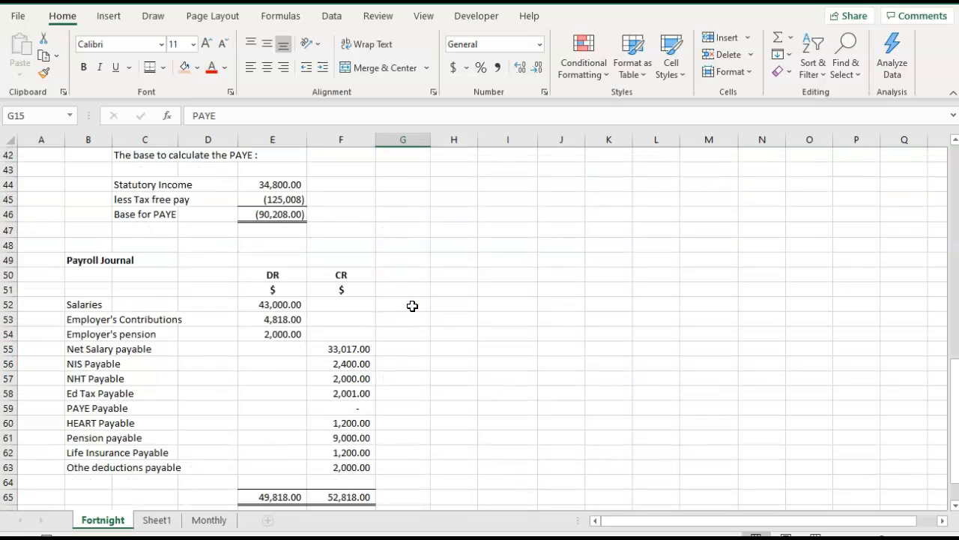
scroll(412, 305, "up", 4)
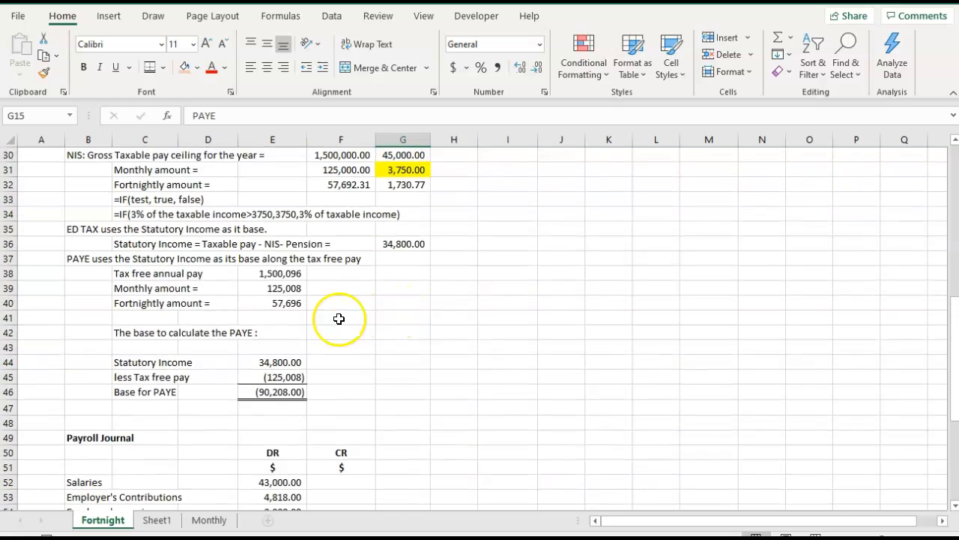
left_click(140, 306)
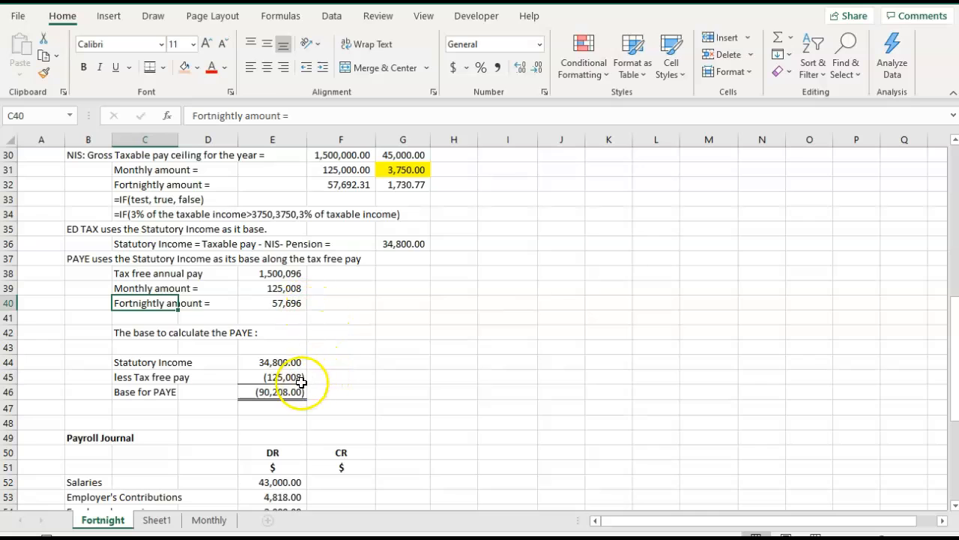
left_click(280, 378)
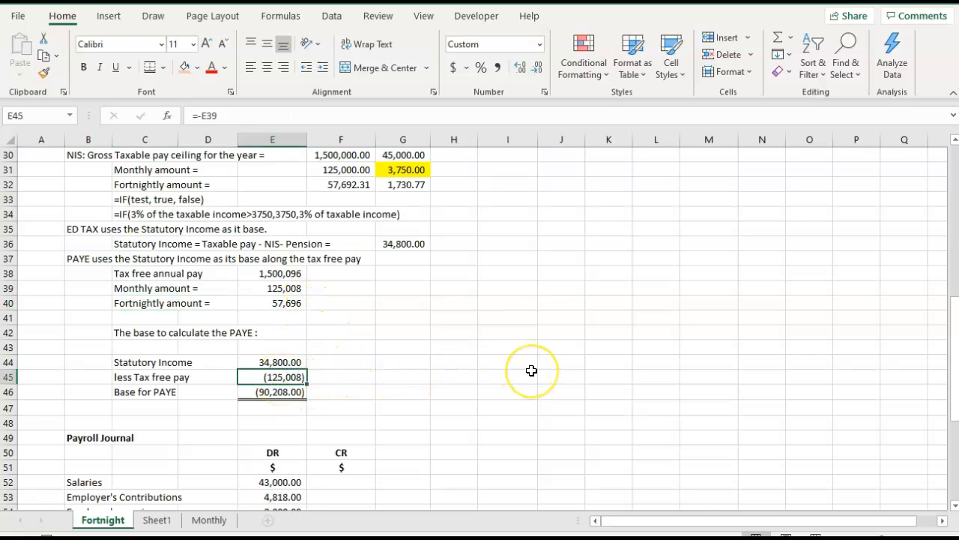
type("-5769")
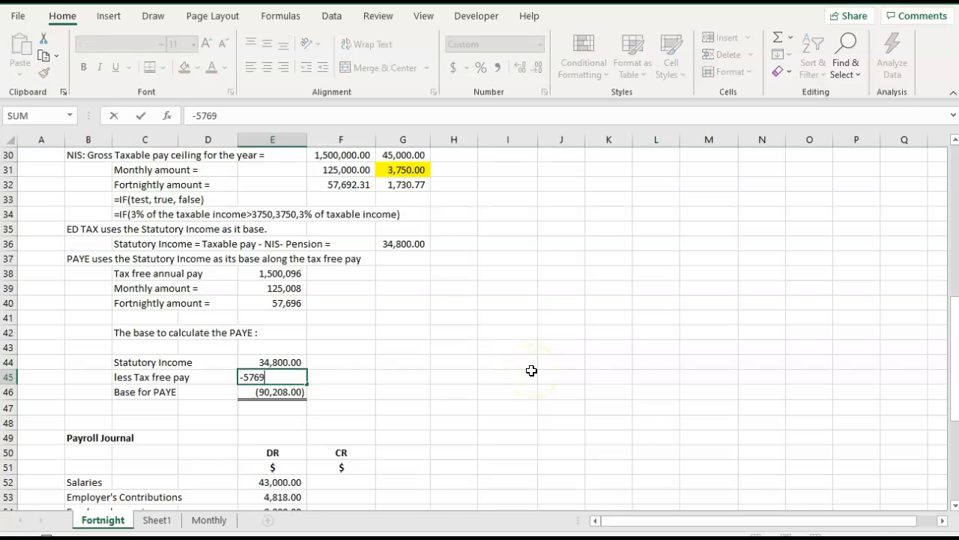
key("Tab")
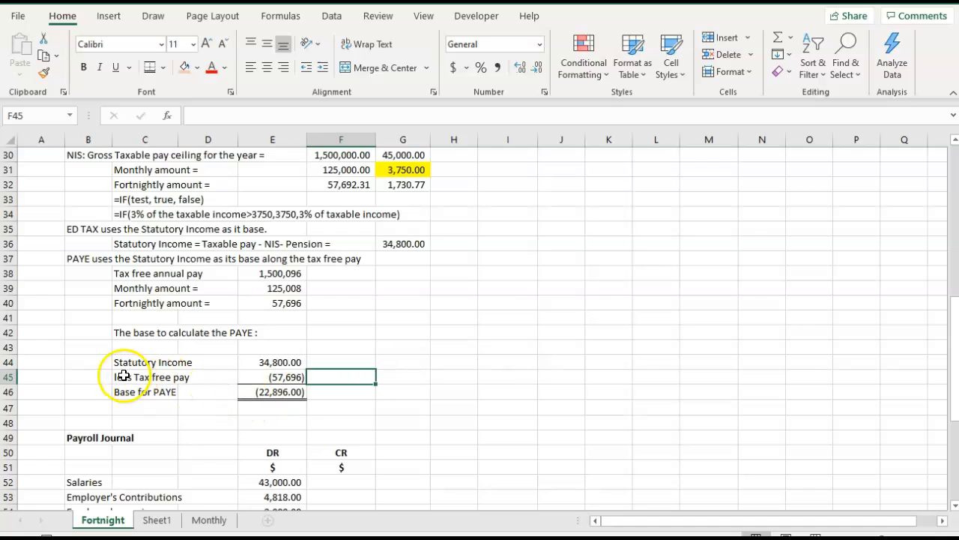
Colour the less Tax free pay row (C45:E45) and the PAYE Fortnightly amount row (C40:E40) red.
left_click(162, 379)
left_click_drag(162, 379, 296, 378)
left_click(211, 67)
left_click_drag(122, 303, 296, 298)
left_click(212, 66)
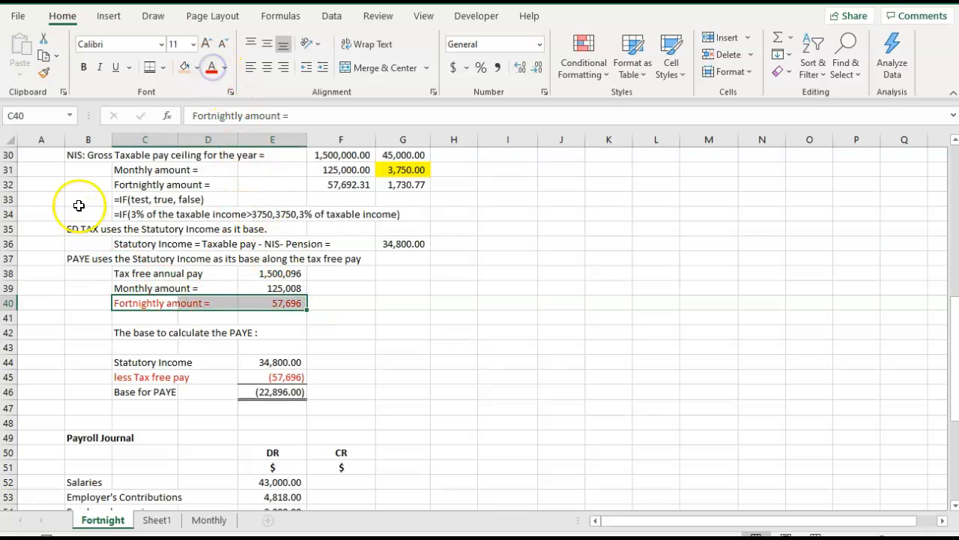
Make the PAYE Fortnightly amount row (C40:E40) and the less Tax free pay row (C45:E45) bold.
left_click(84, 68)
left_click(121, 377)
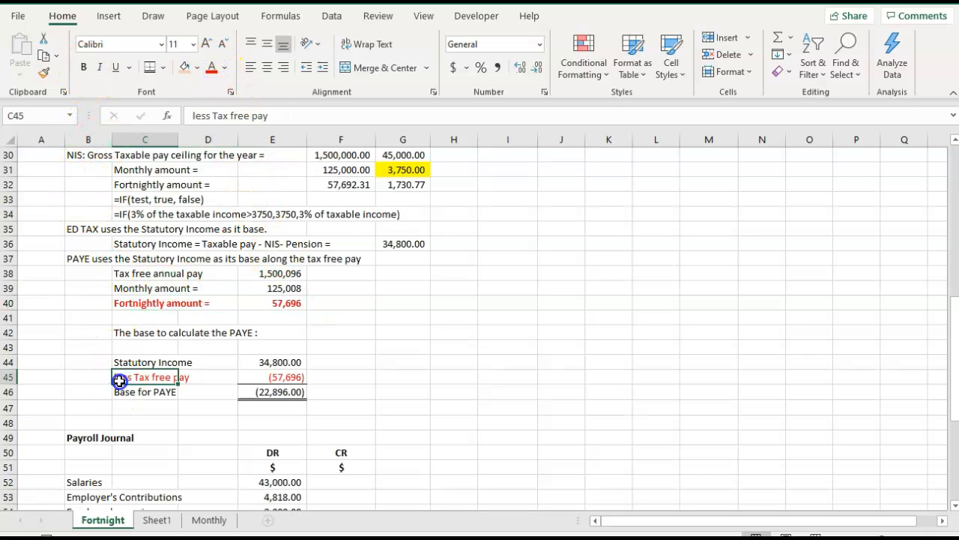
left_click_drag(121, 377, 283, 377)
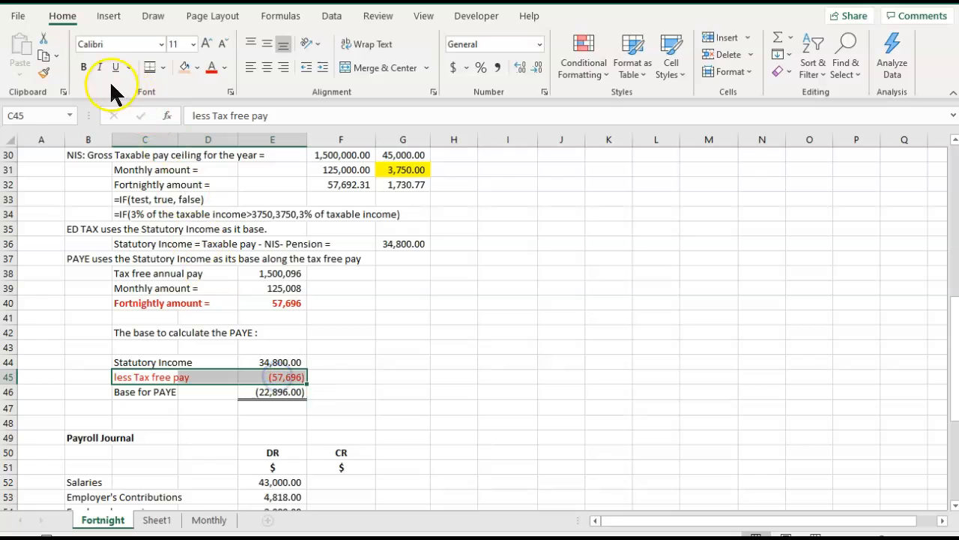
left_click(84, 68)
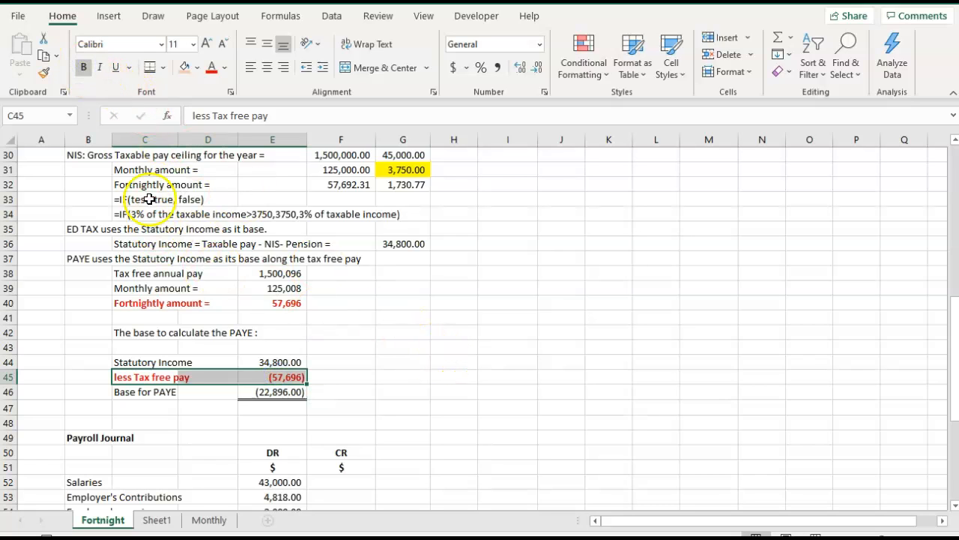
Make the NIS Fortnightly amount row (C32:G32) in the notes bold and red.
left_click_drag(120, 187, 393, 183)
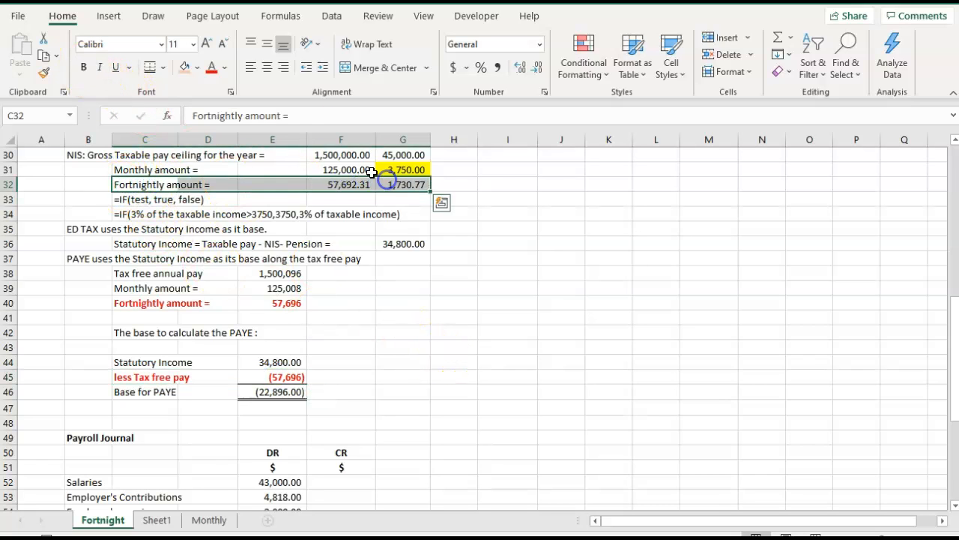
left_click(84, 67)
left_click(211, 68)
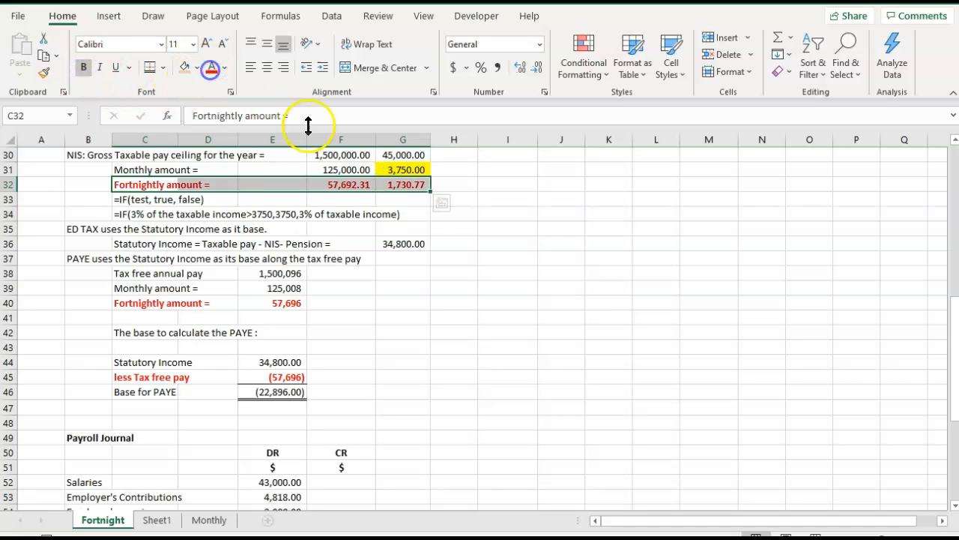
Make the PAYE row (G15:I15) in the pay slip's deductions red and bold.
scroll(576, 291, "up", 10)
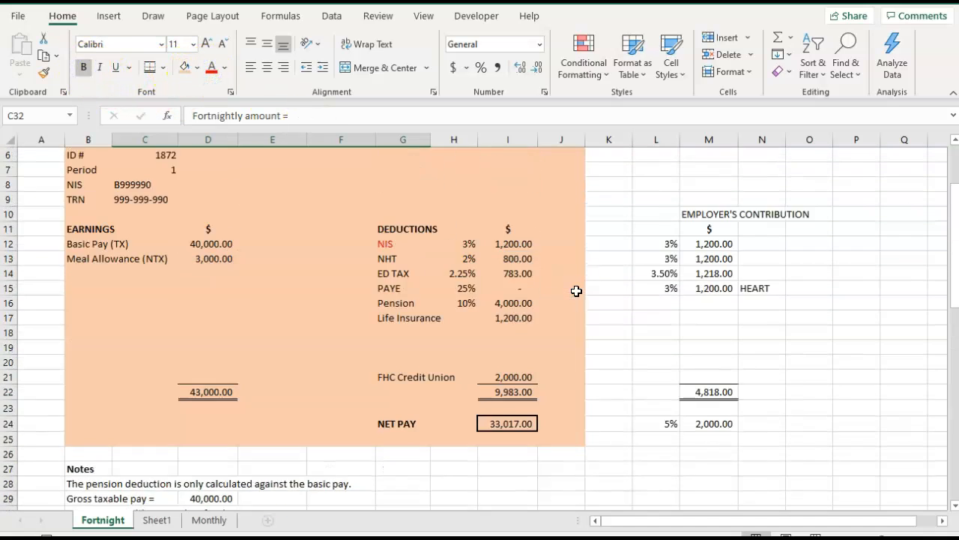
left_click_drag(384, 363, 499, 359)
left_click(211, 67)
left_click(83, 68)
left_click(250, 287)
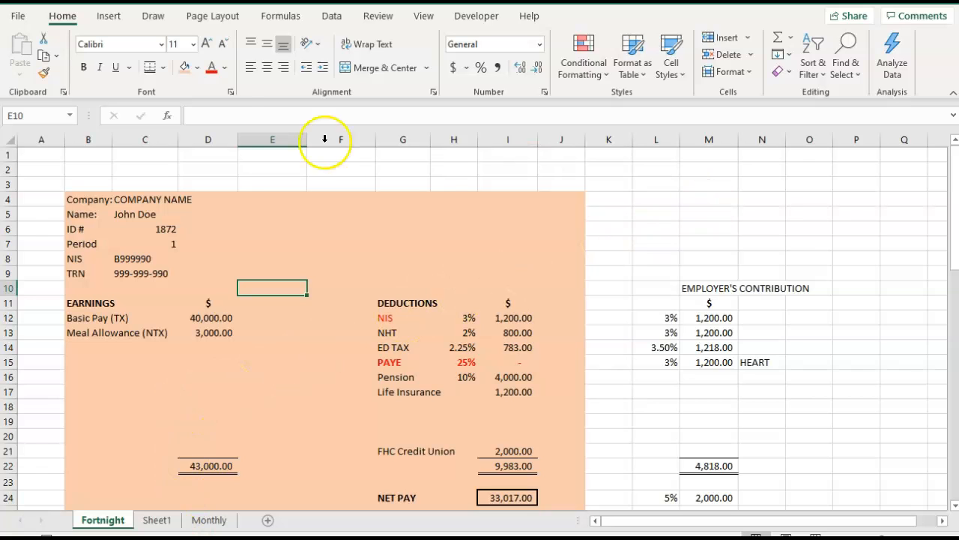
left_click(16, 15)
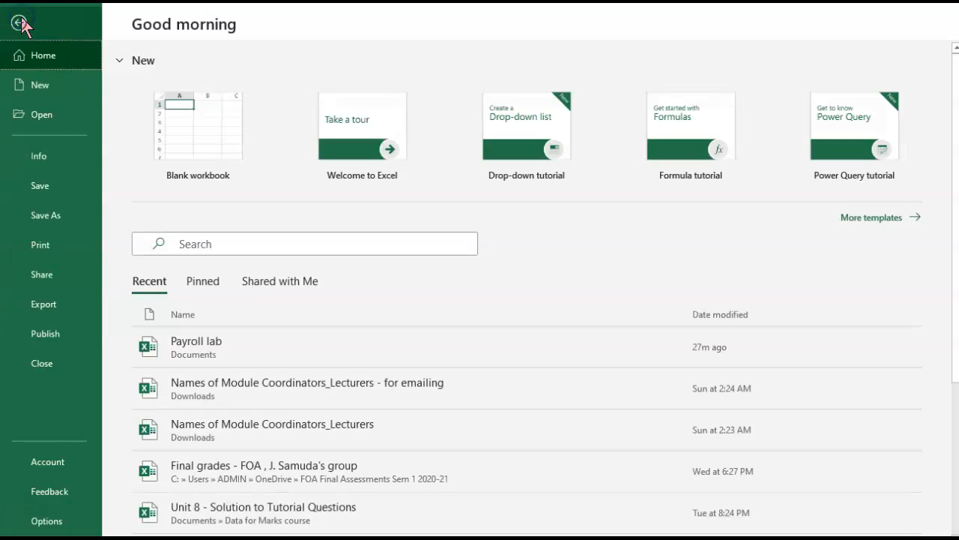
left_click(34, 508)
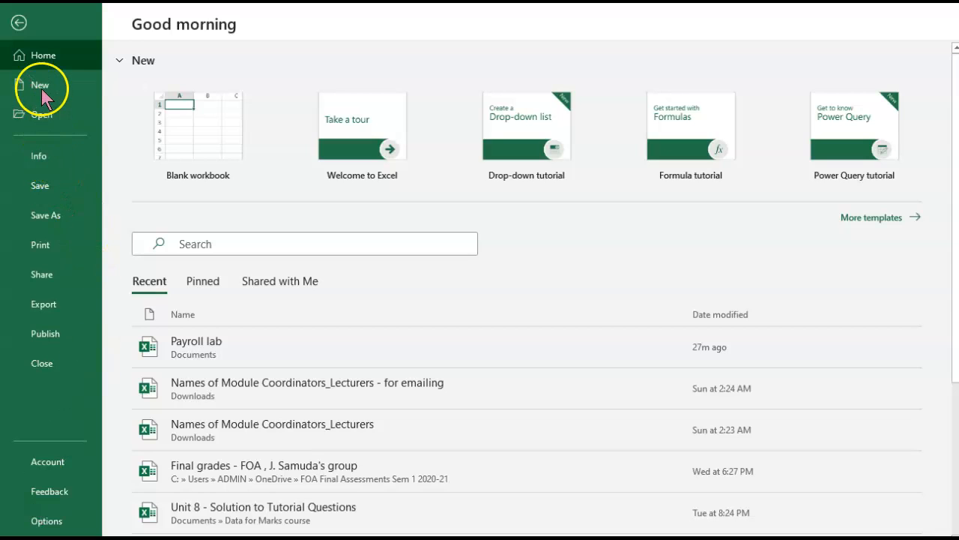
left_click(40, 85)
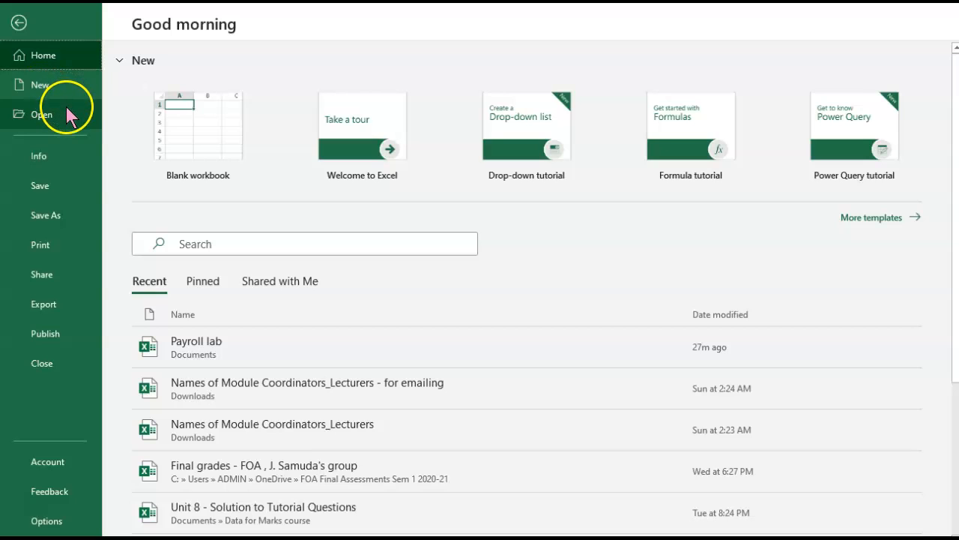
left_click(39, 87)
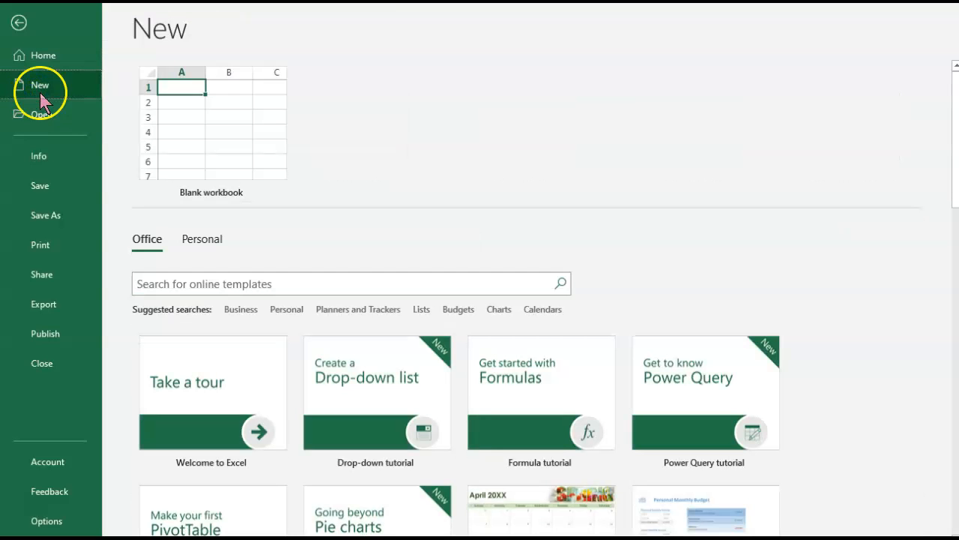
scroll(714, 259, "down", 5)
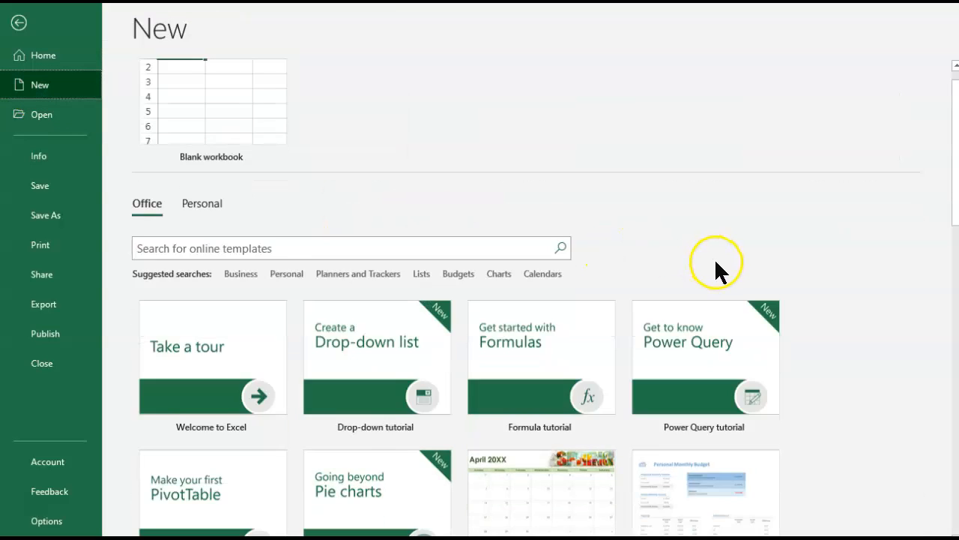
scroll(718, 263, "down", 3)
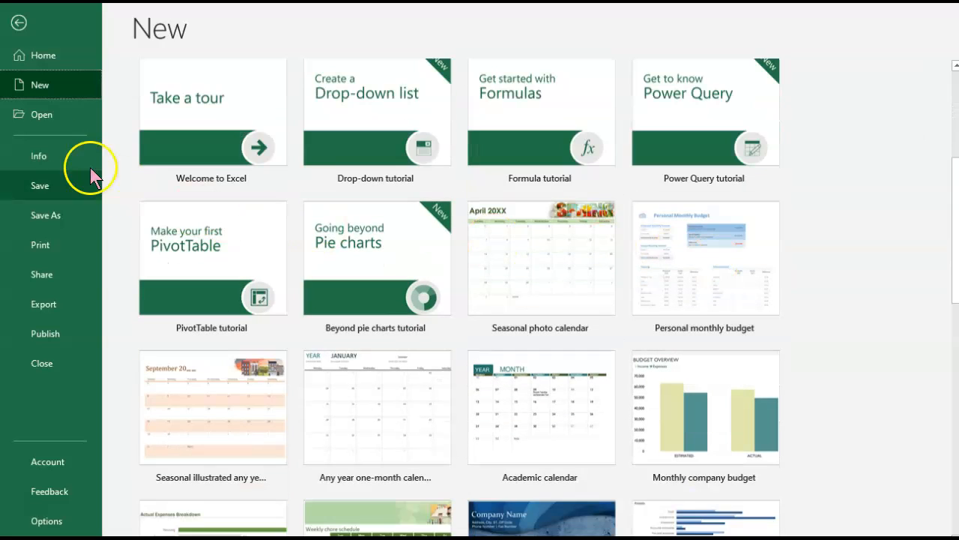
left_click(18, 25)
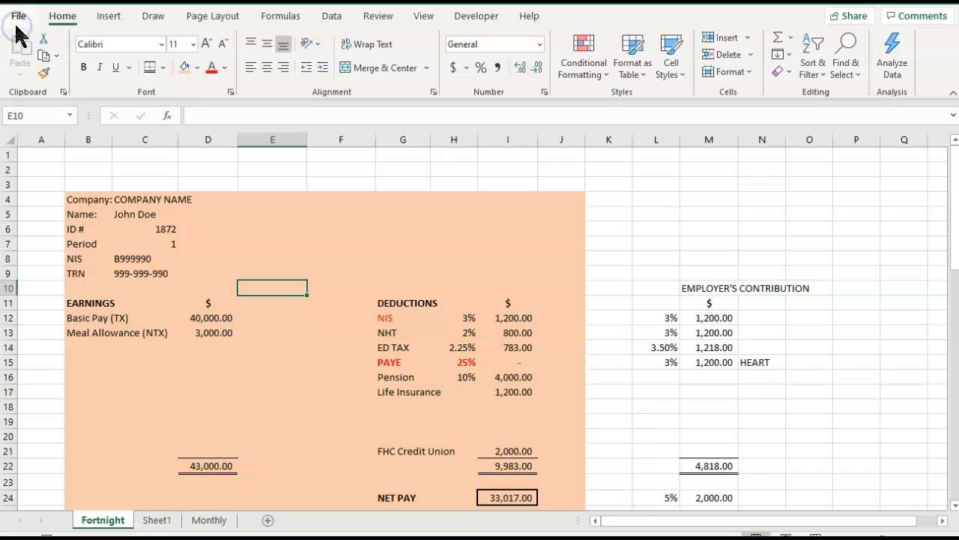
Pin the Loan amortization schedule template in the gallery of new workbook templates.
left_click(21, 14)
left_click(43, 86)
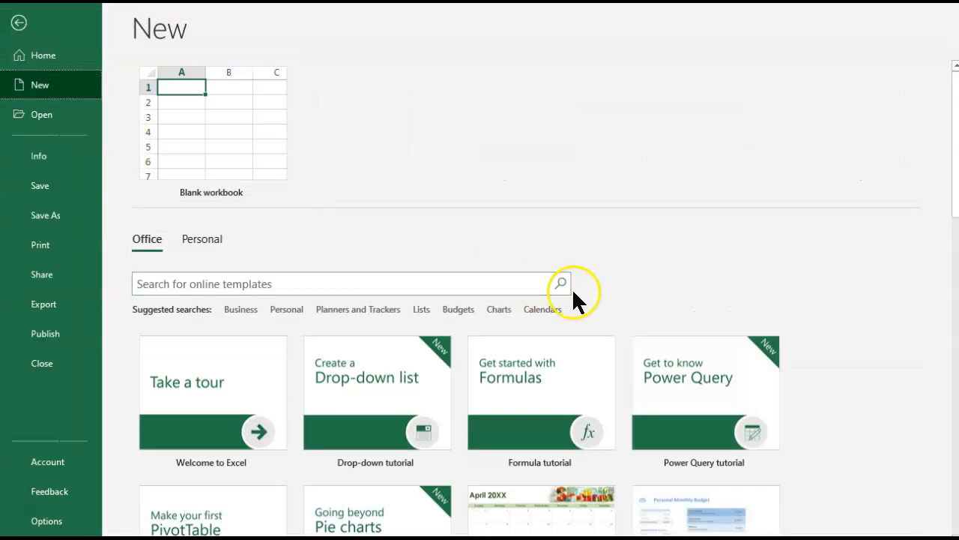
scroll(573, 290, "down", 2)
scroll(575, 291, "down", 3)
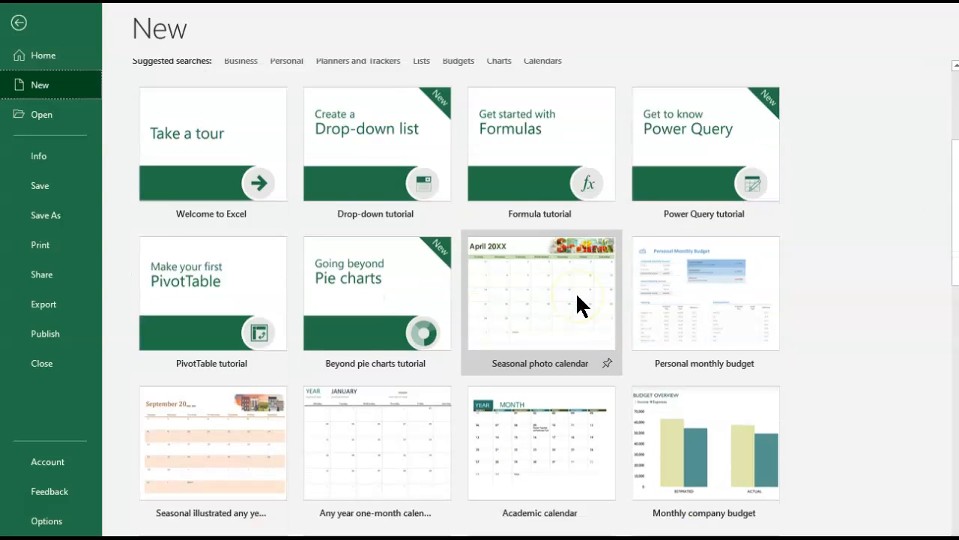
scroll(577, 296, "down", 3)
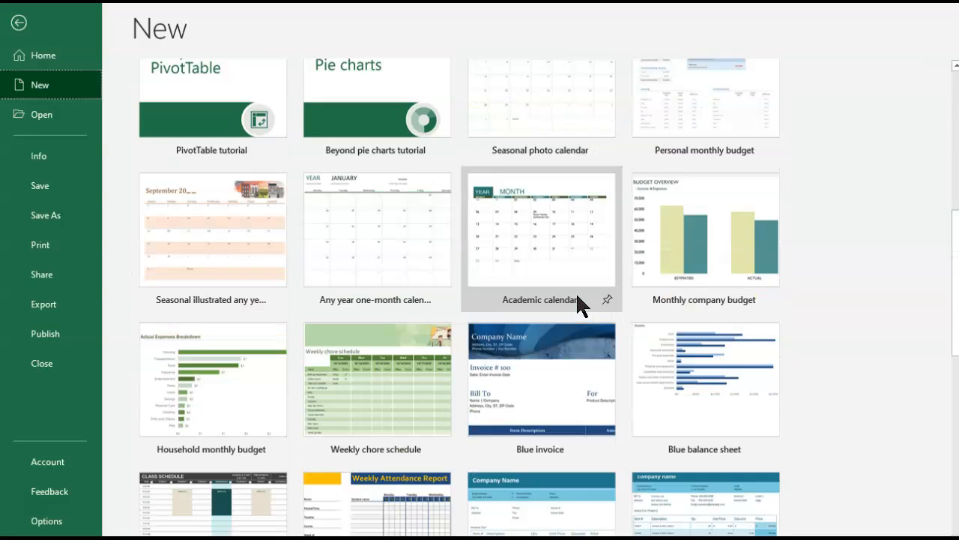
scroll(577, 304, "down", 2)
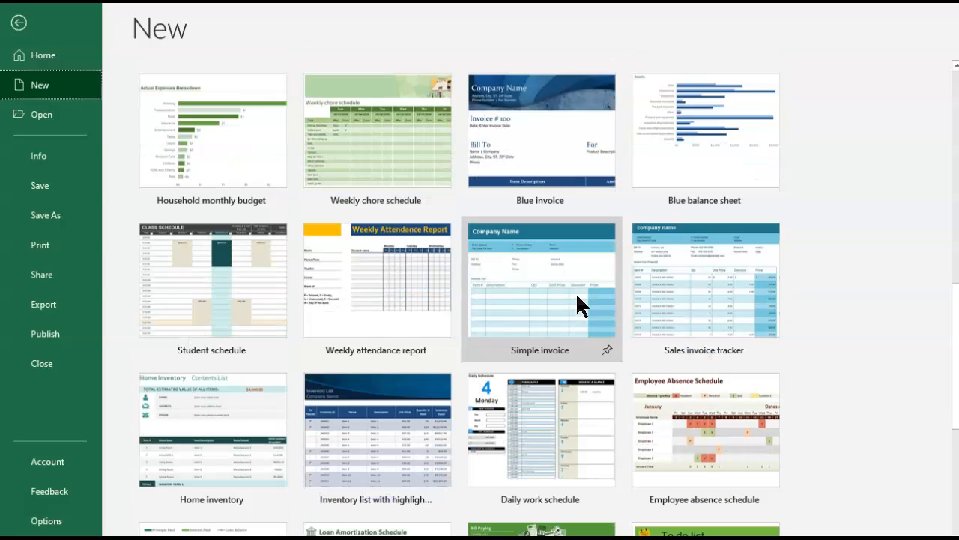
scroll(575, 291, "down", 2)
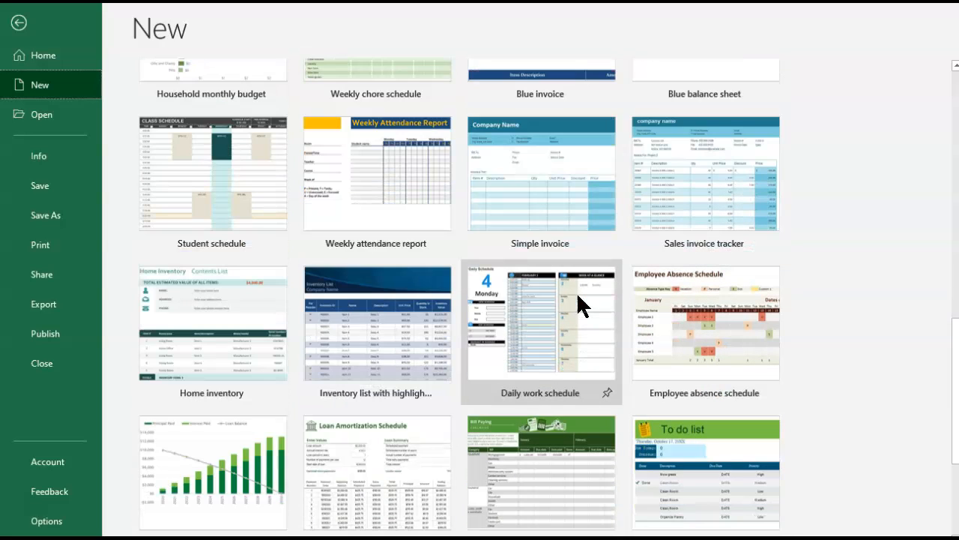
scroll(577, 295, "down", 1)
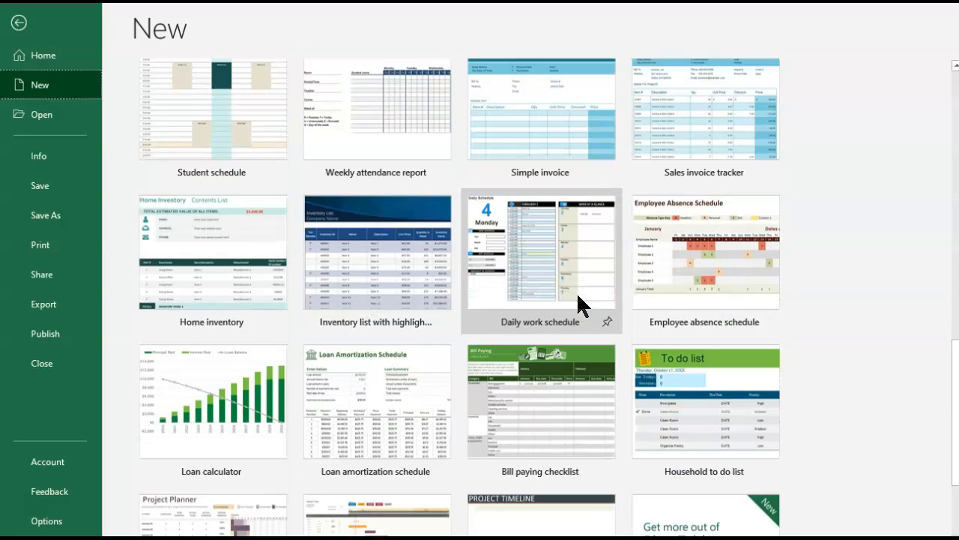
scroll(578, 305, "down", 1)
left_click(390, 338)
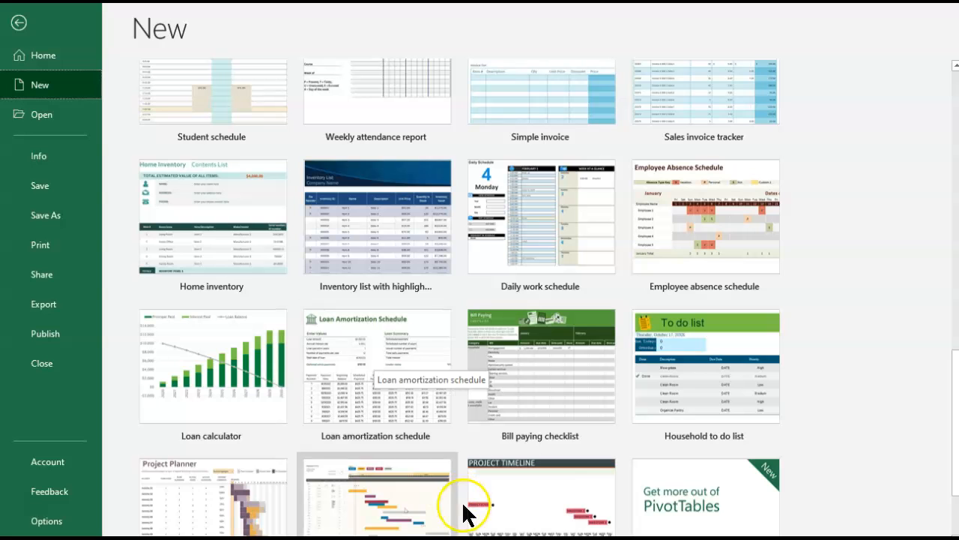
left_click(444, 433)
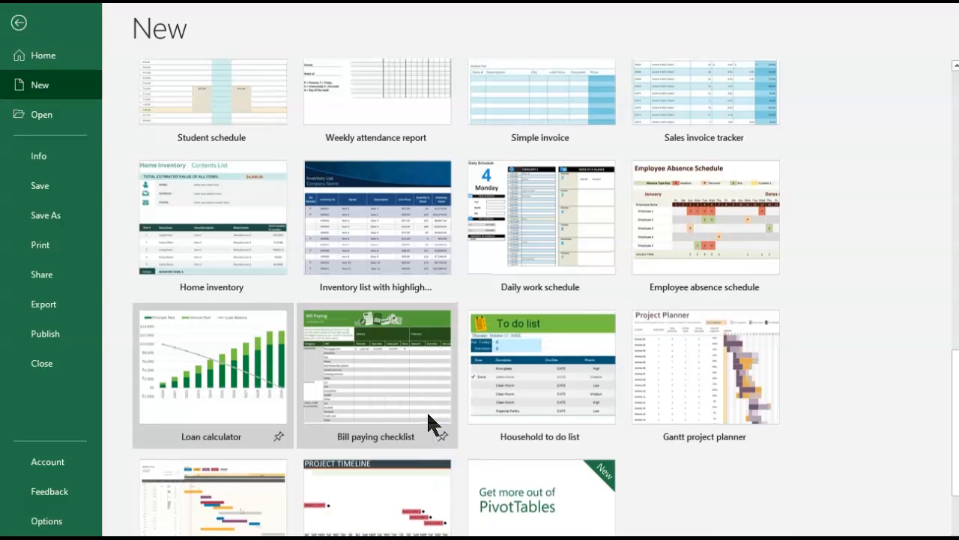
Look through the whole gallery of workbook templates, from the pinned ones to the end of the list.
scroll(427, 410, "up", 8)
scroll(428, 423, "up", 3)
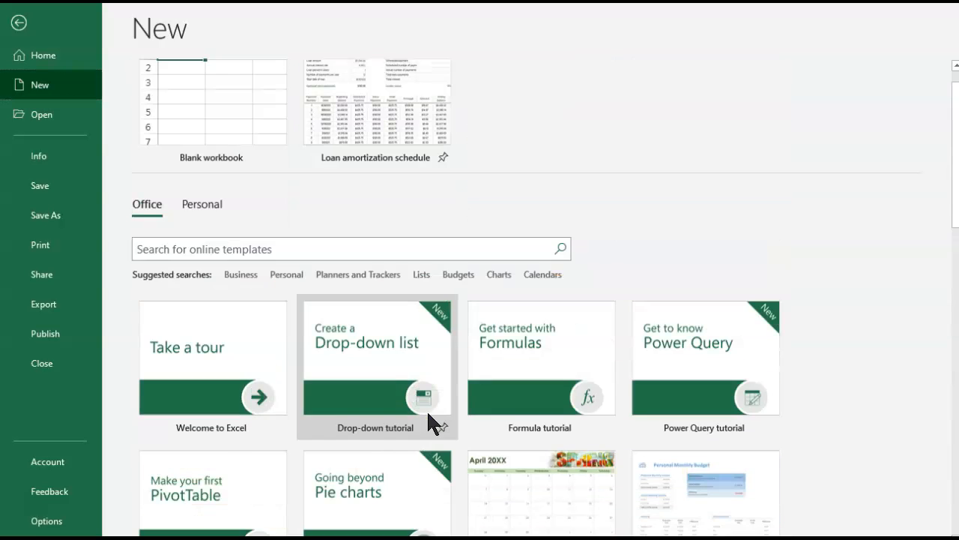
scroll(428, 424, "down", 2)
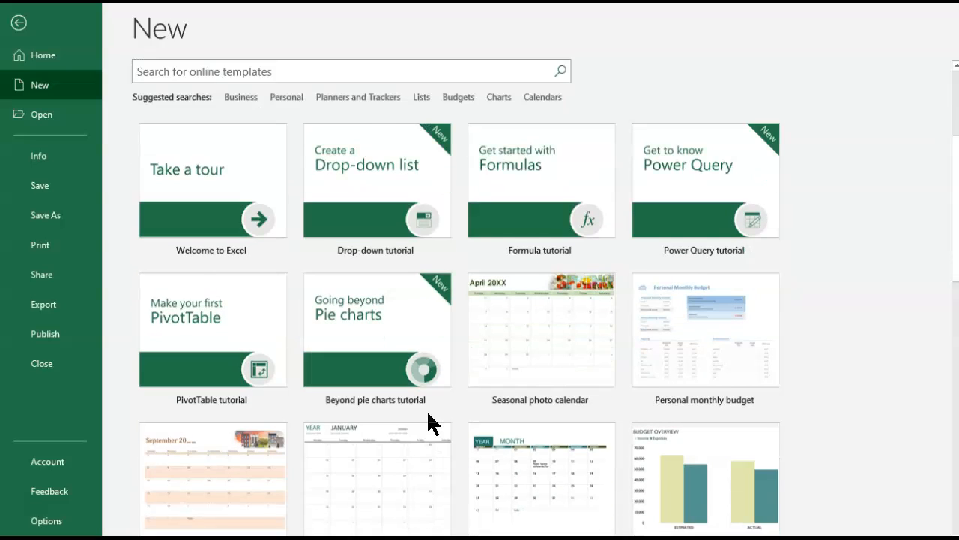
scroll(427, 413, "down", 3)
scroll(428, 414, "down", 3)
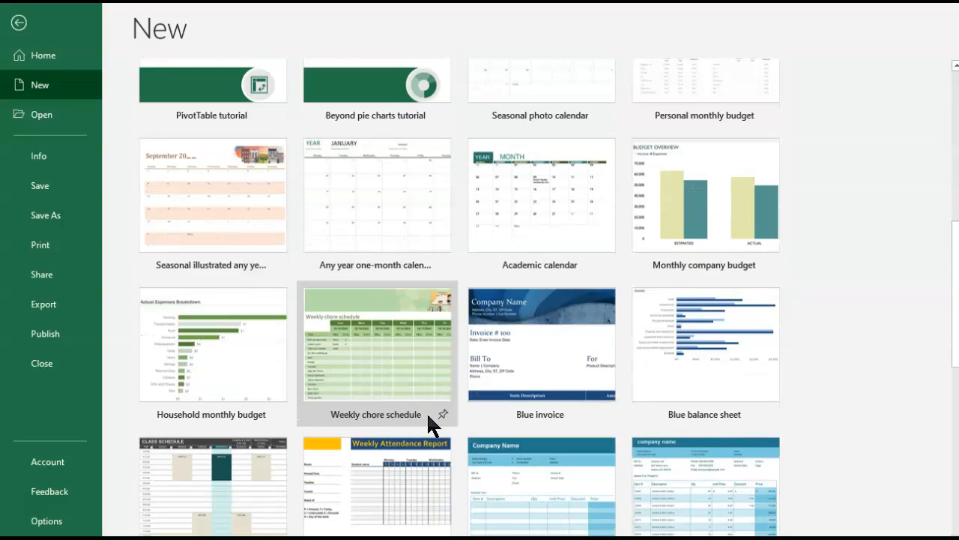
scroll(428, 416, "down", 3)
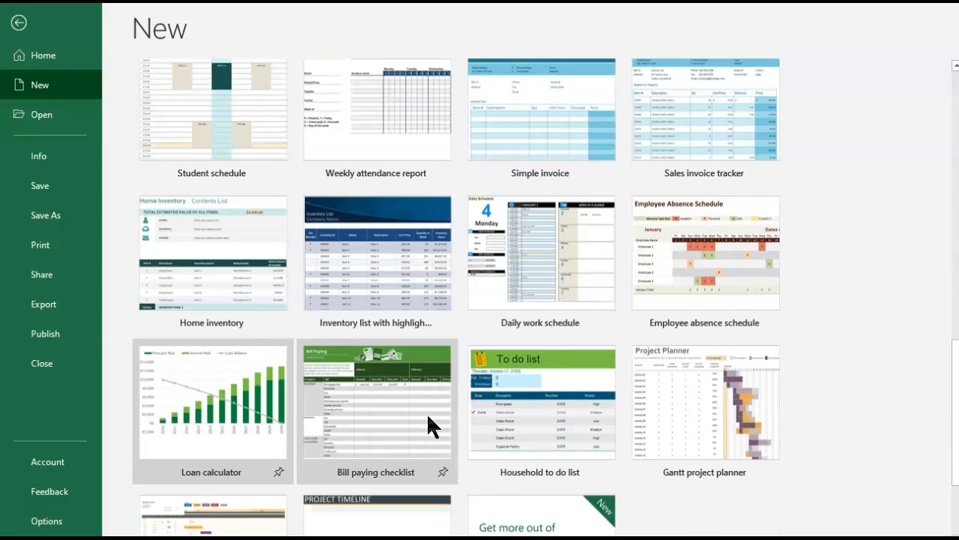
scroll(428, 416, "down", 3)
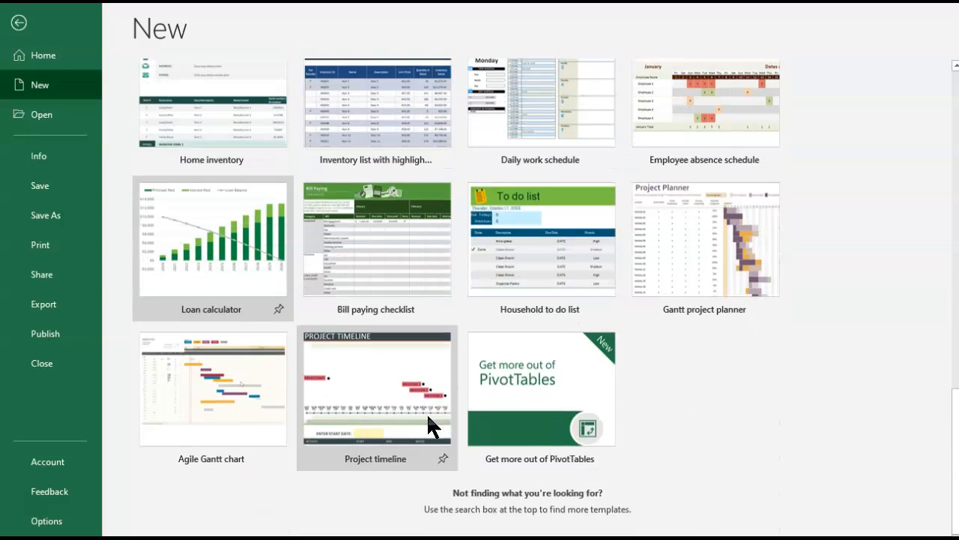
Create a new workbook from the pinned Loan amortization schedule template.
scroll(428, 416, "up", 12)
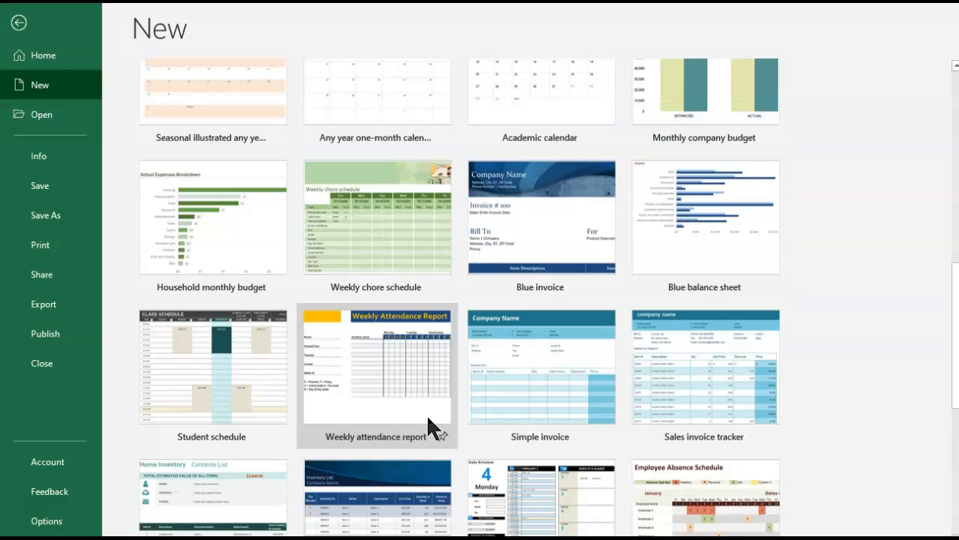
scroll(428, 417, "up", 2)
left_click(341, 192)
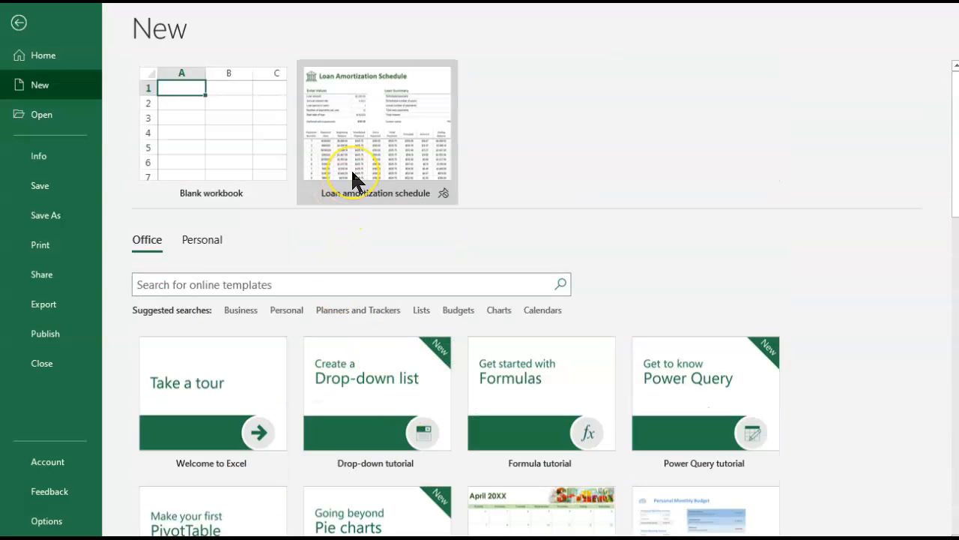
left_click(354, 168)
left_click(572, 379)
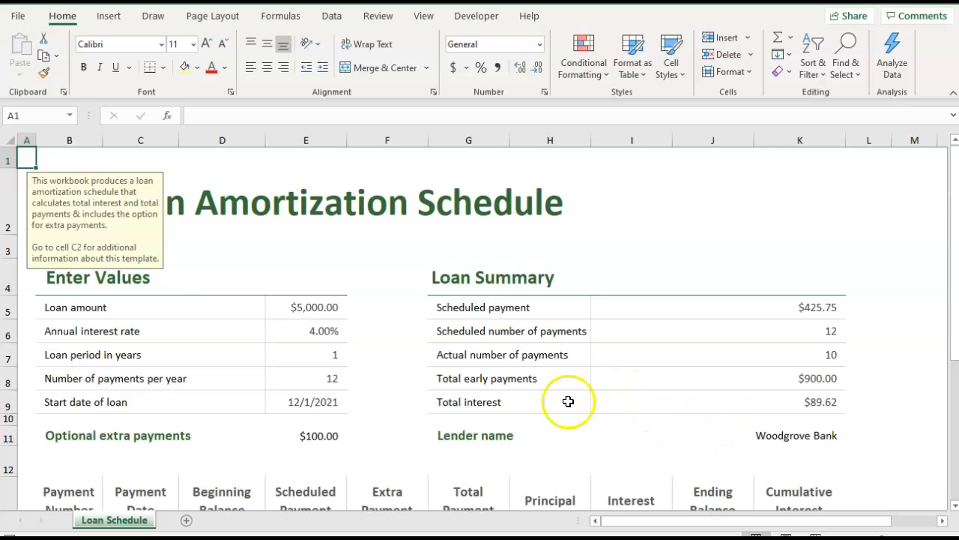
left_click(251, 277)
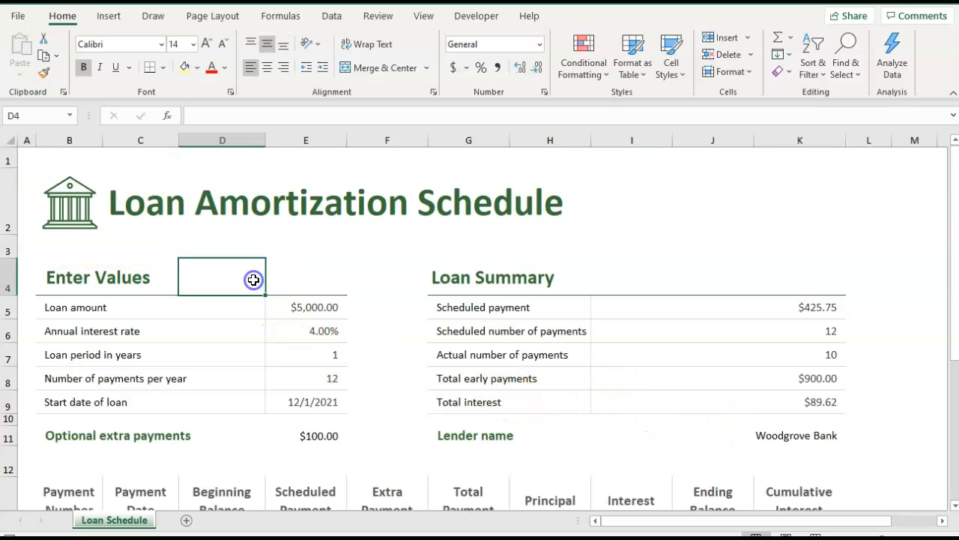
Set the loan amount in E5 of the Loan Schedule sheet to 1,200,000.
scroll(484, 266, "down", 1)
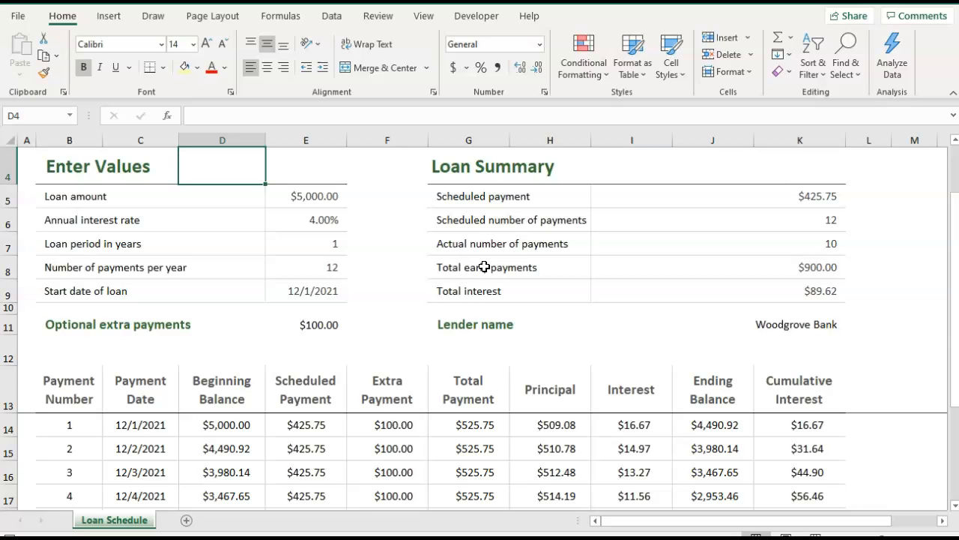
left_click(317, 197)
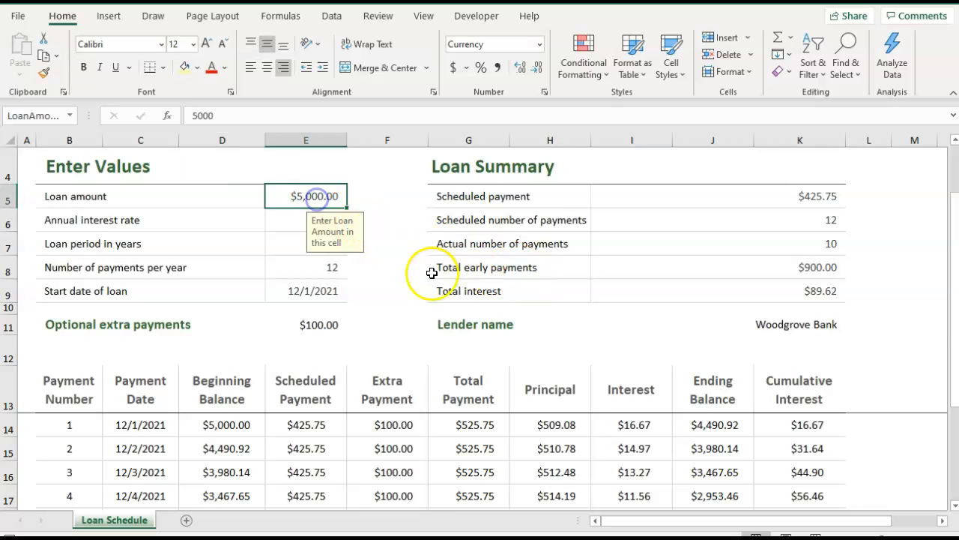
type("12")
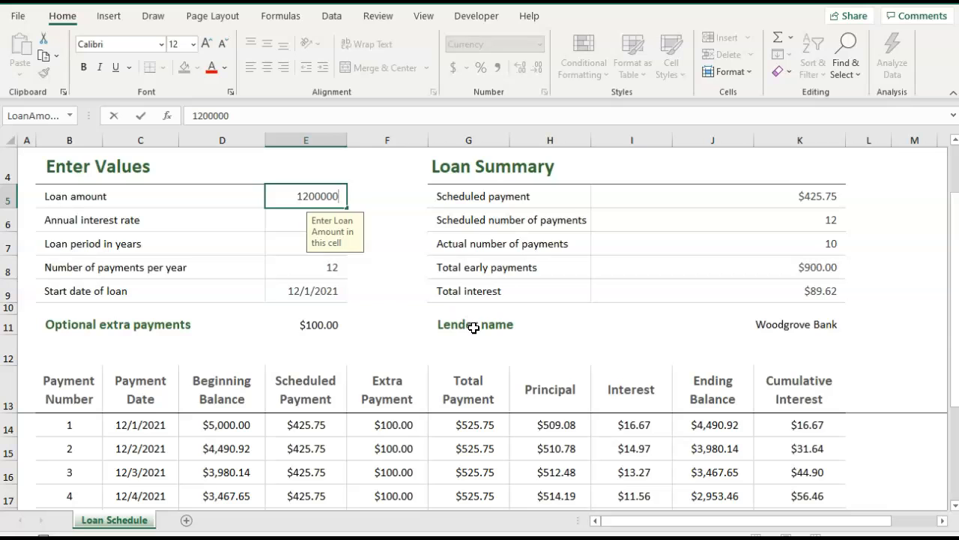
key("Tab")
type(".")
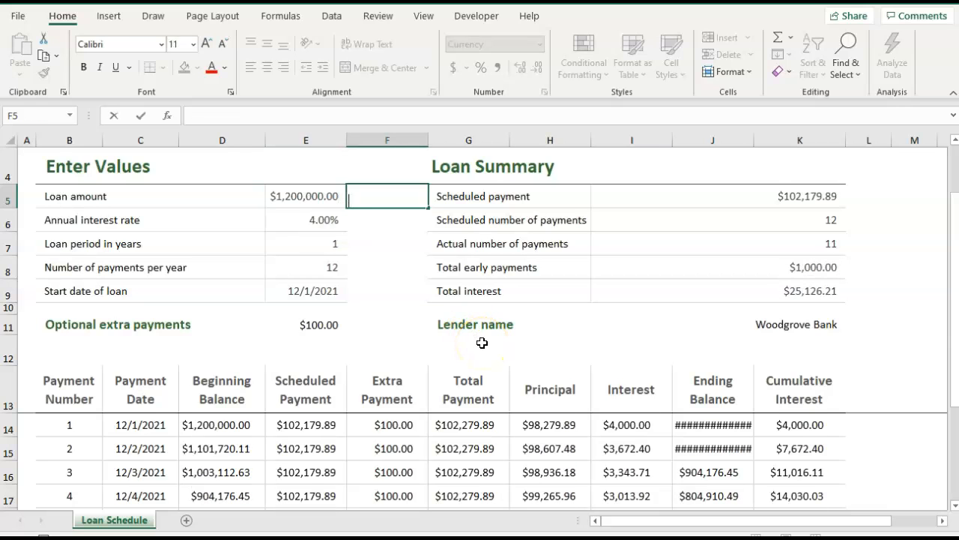
Set the annual interest rate in E6 to 6.99%.
left_click(307, 220)
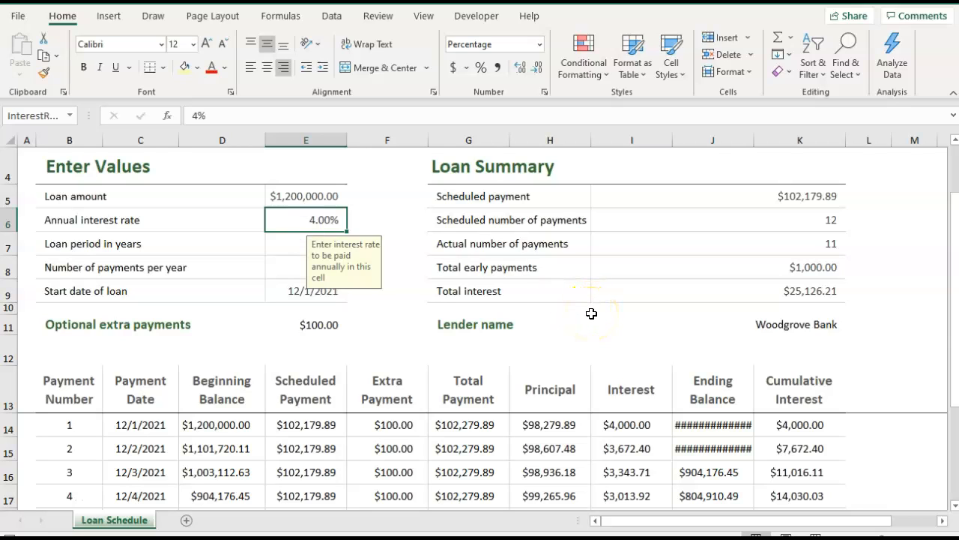
type("6.99")
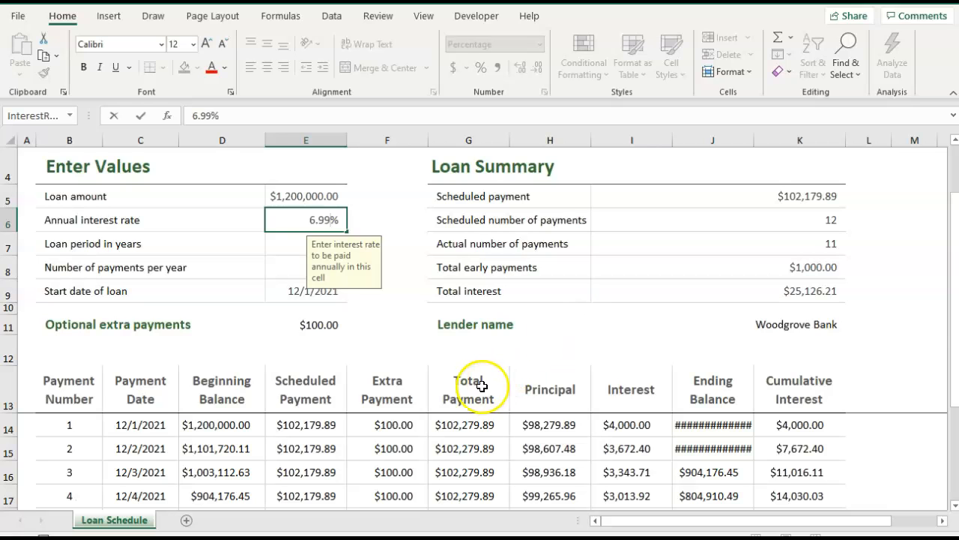
left_click(435, 356)
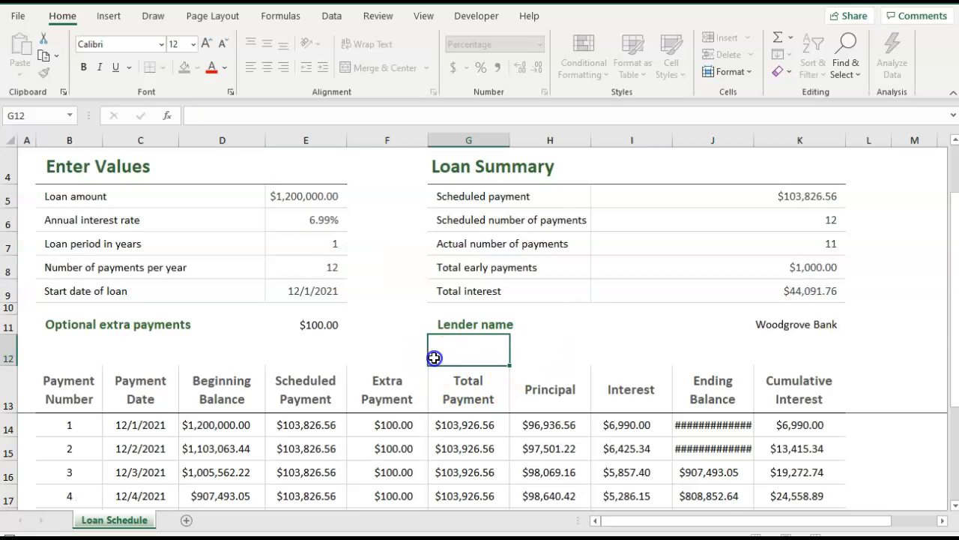
Set the loan period in years in E7 of the Loan Schedule sheet to 5.
left_click(282, 248)
type("5")
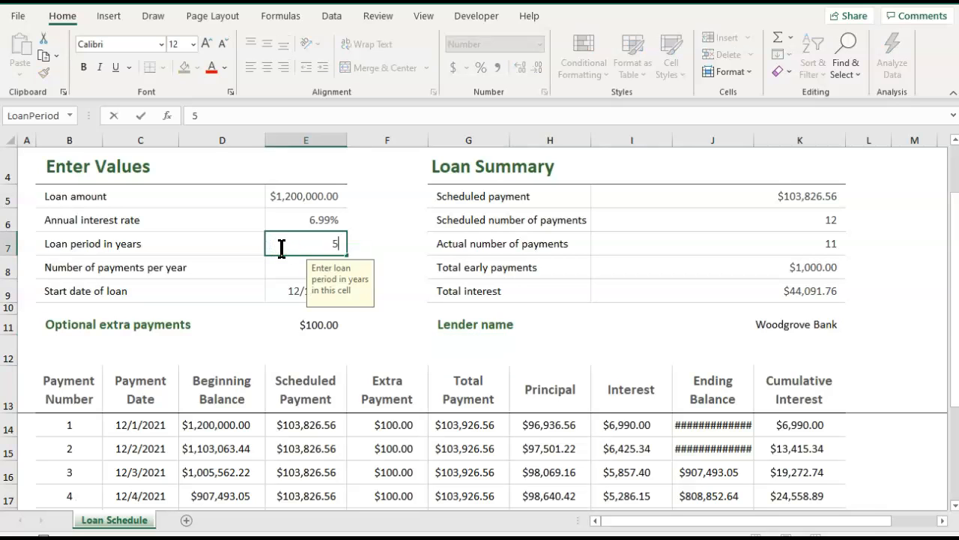
left_click(434, 325)
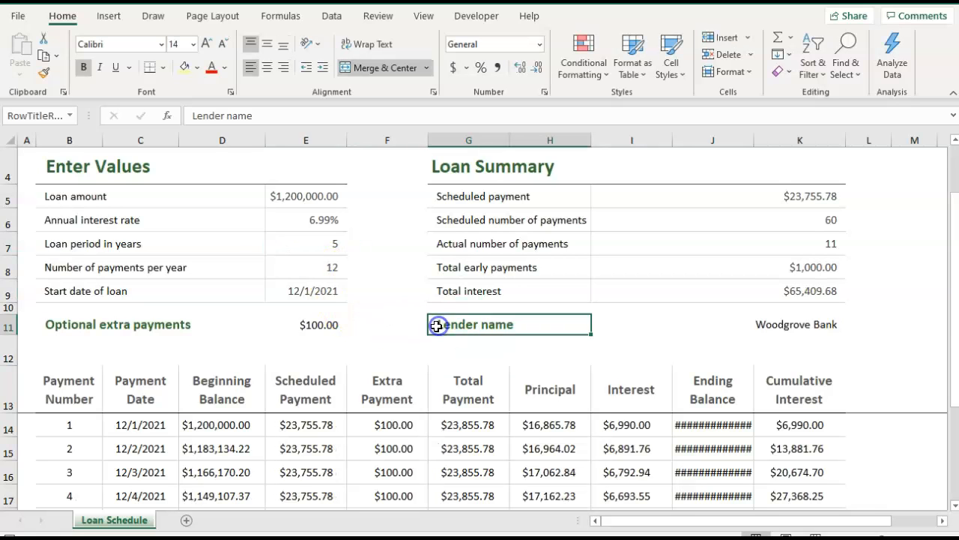
left_click(325, 268)
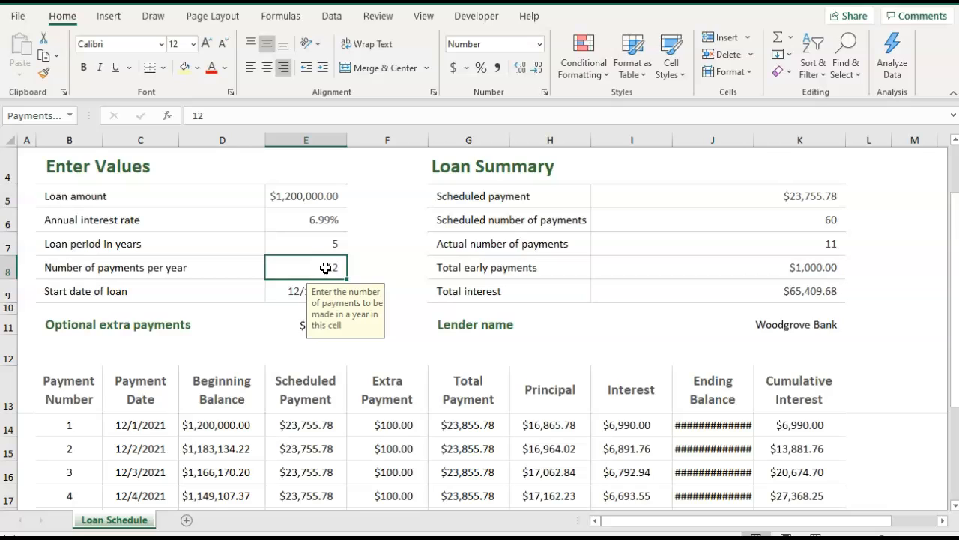
left_click(254, 319)
Enter 20210201 as the start date of the loan in E9.
left_click(302, 294)
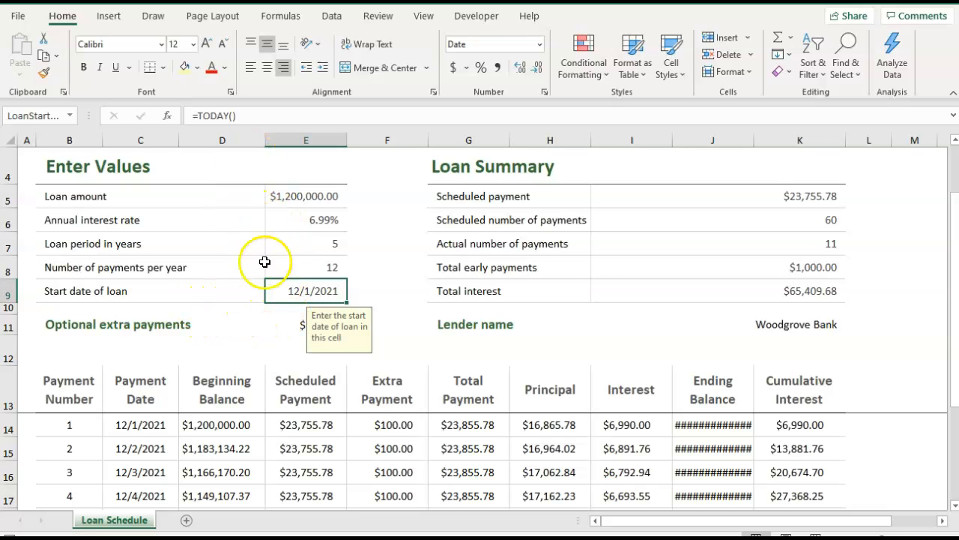
left_click(256, 348)
left_click(317, 288)
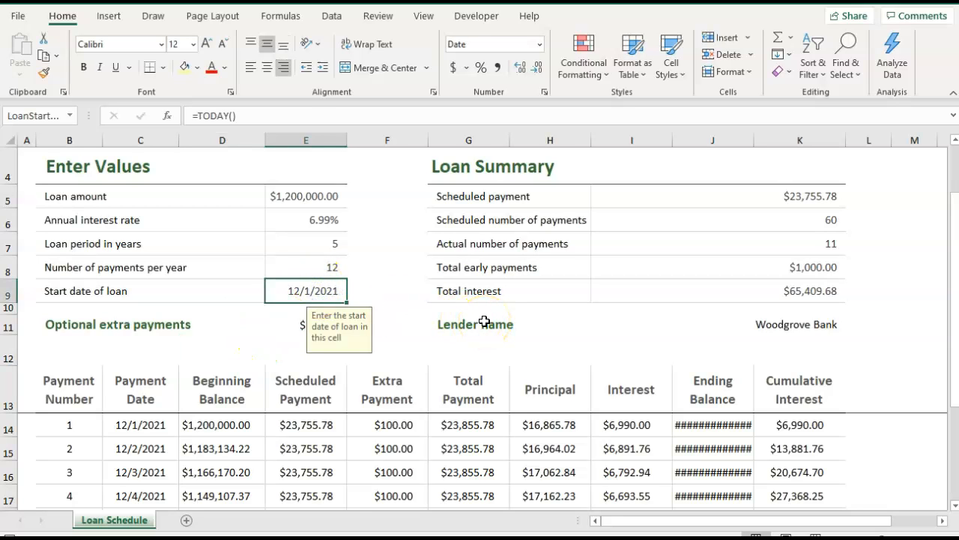
type("0201")
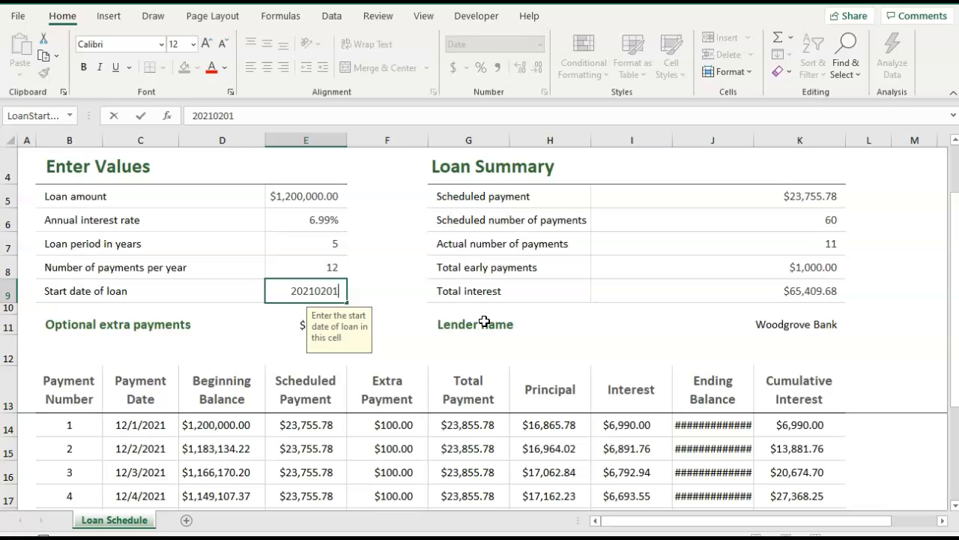
key("Tab")
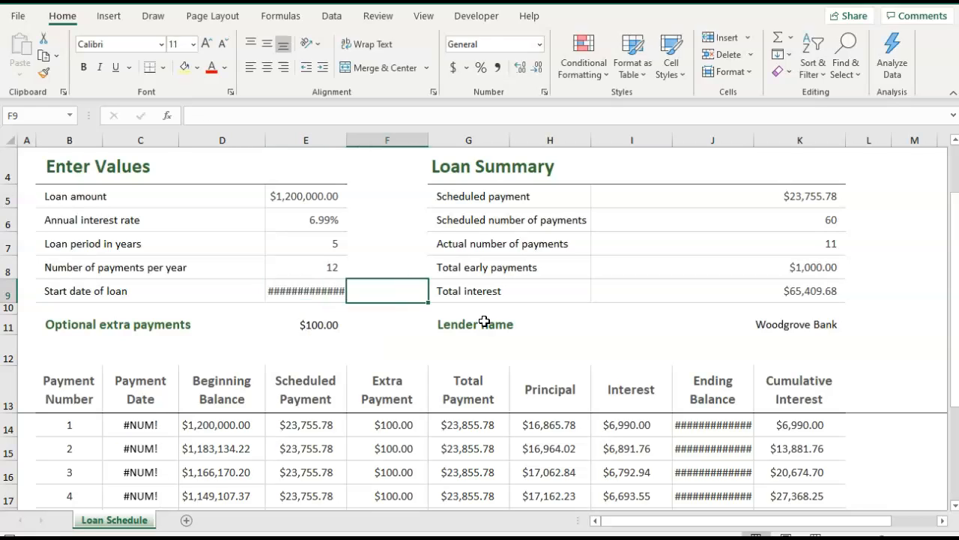
Insert slashes between the year, month and day of the start date in E9, making it 1/2/2021.
left_click(330, 297)
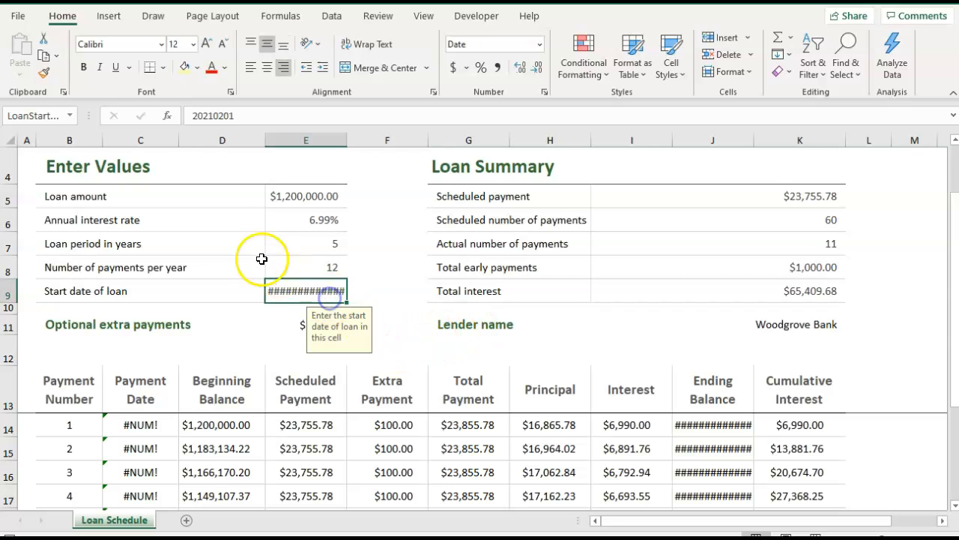
left_click(217, 115)
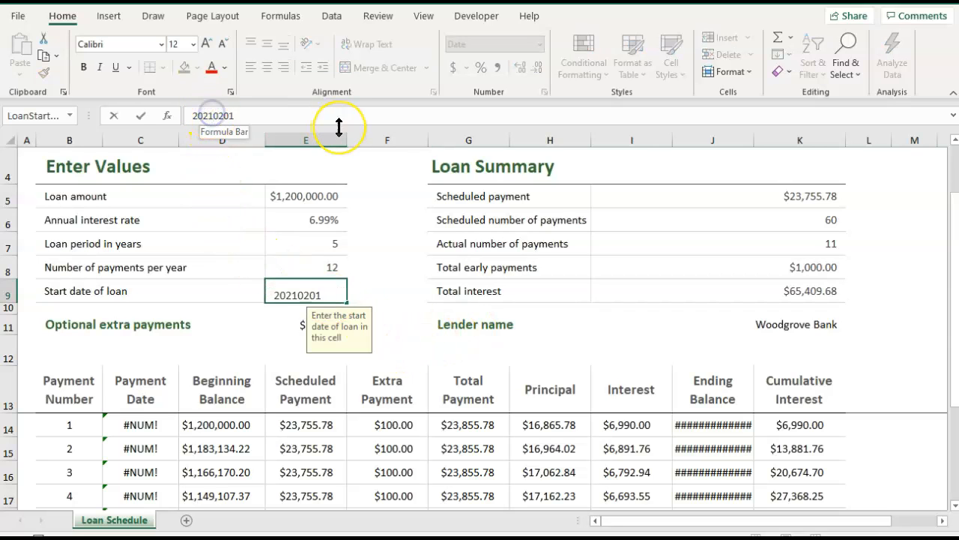
type("/")
left_click(227, 115)
type("/")
key("Tab")
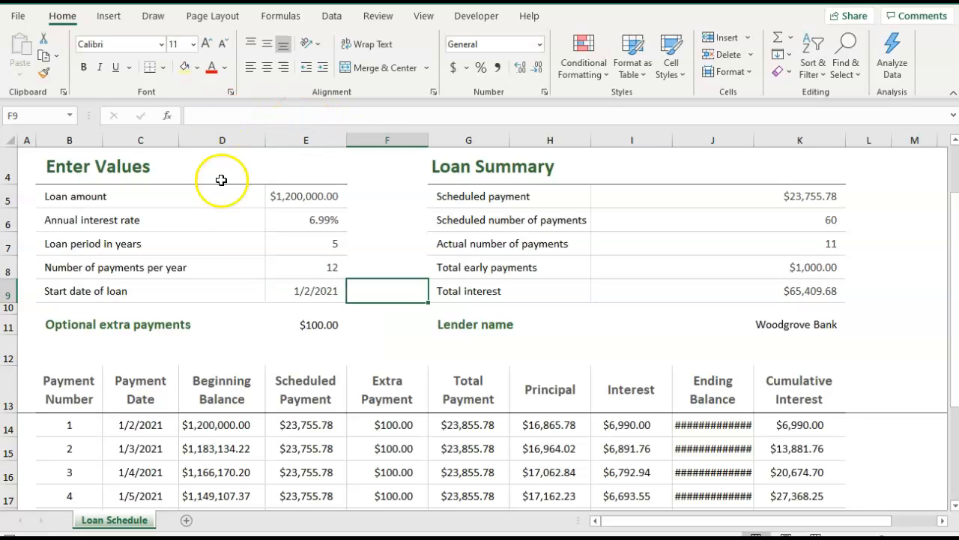
Compare the entered loan values with the payment rows of the schedule below them.
left_click(305, 292)
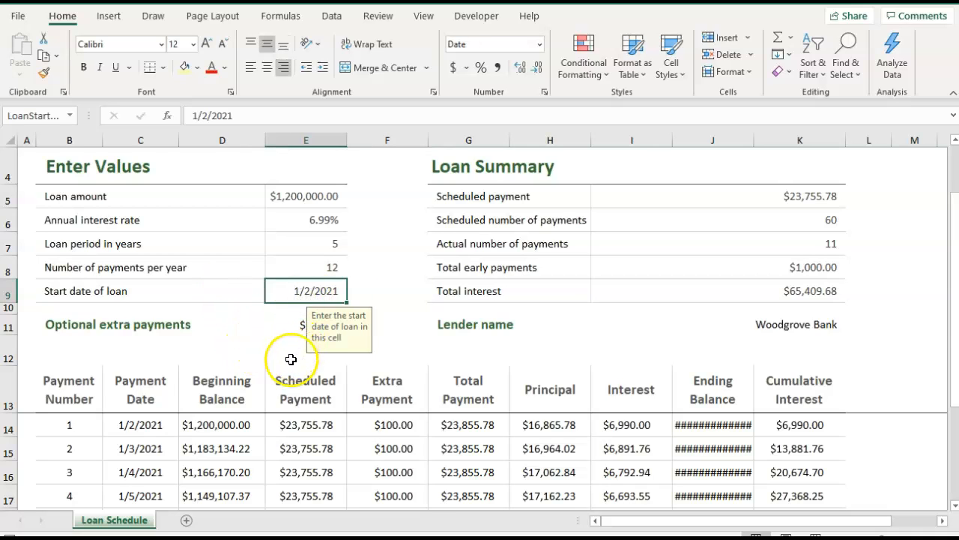
left_click(413, 272)
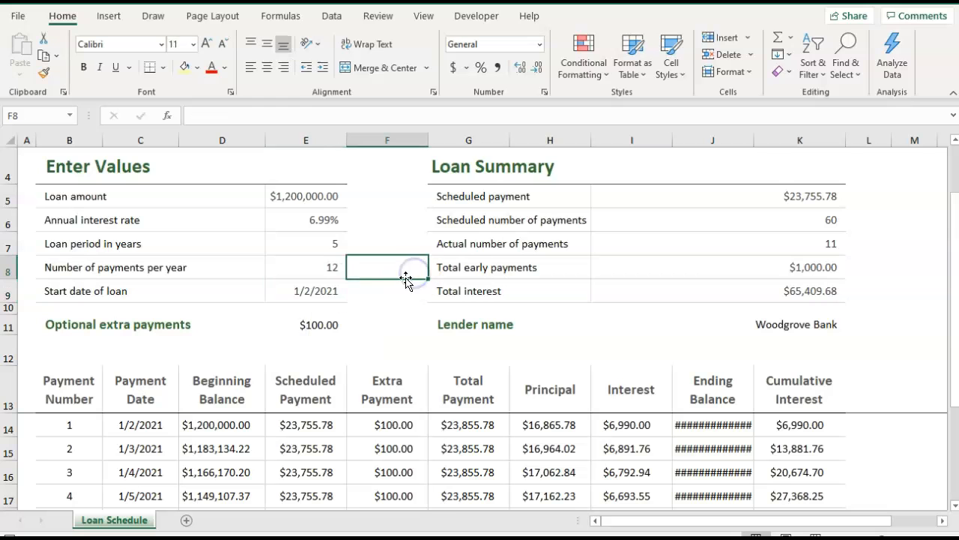
scroll(348, 363, "down", 2)
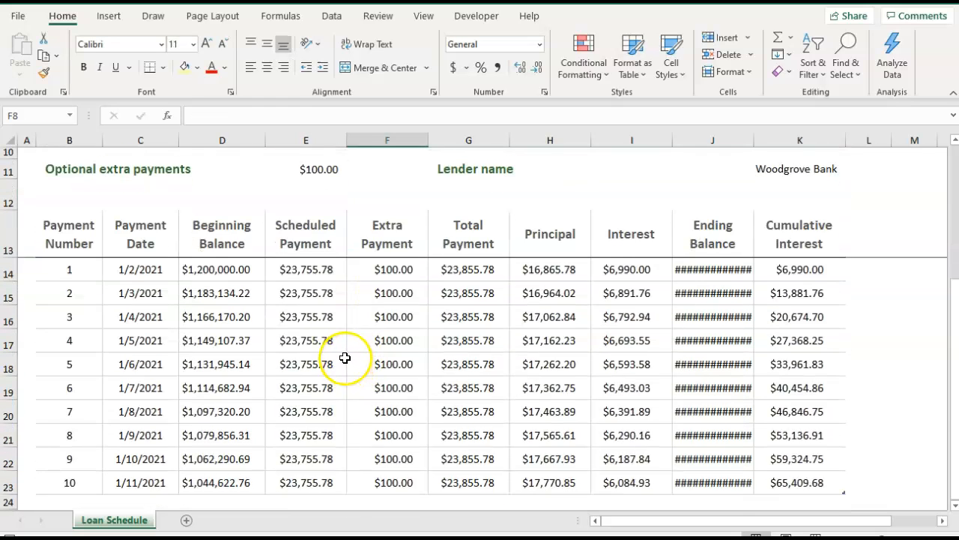
scroll(348, 360, "up", 3)
left_click(299, 308)
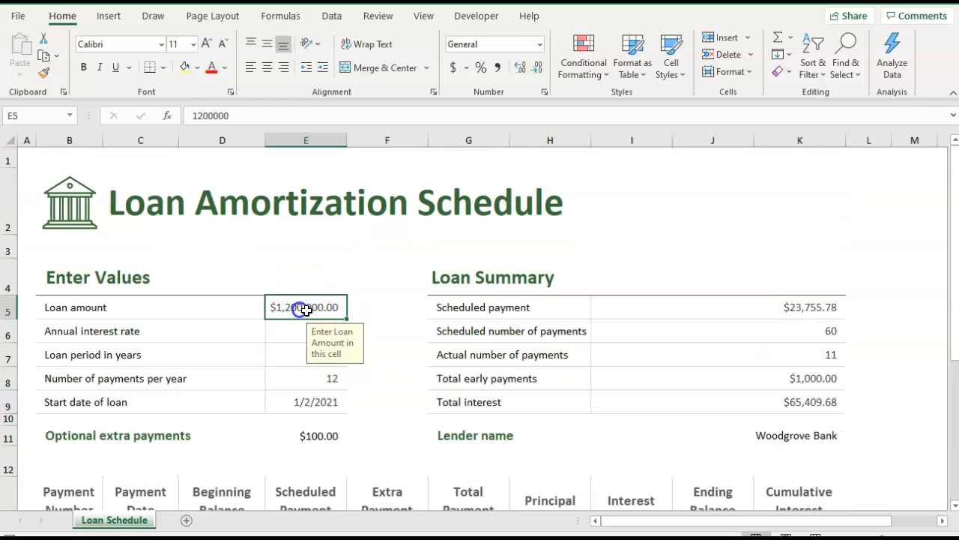
left_click(398, 386)
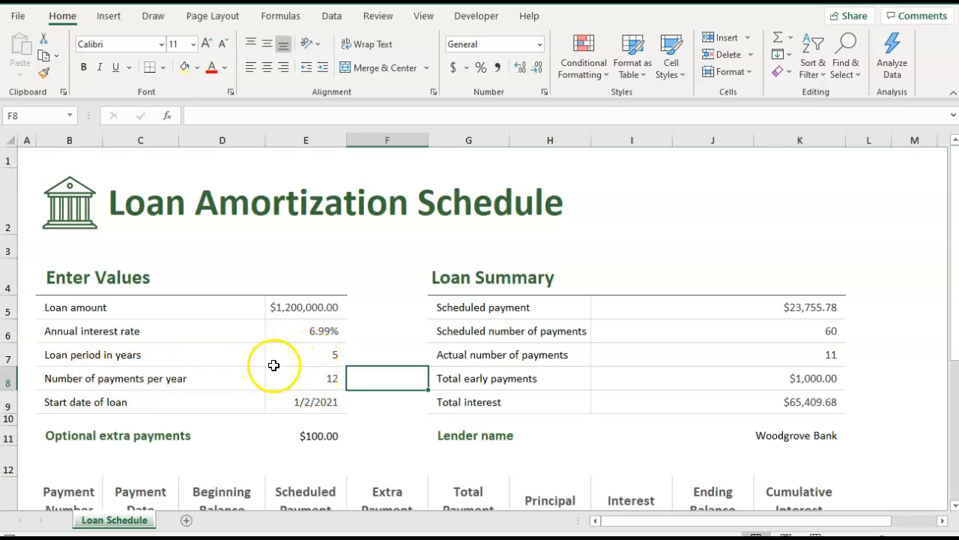
scroll(329, 385, "down", 3)
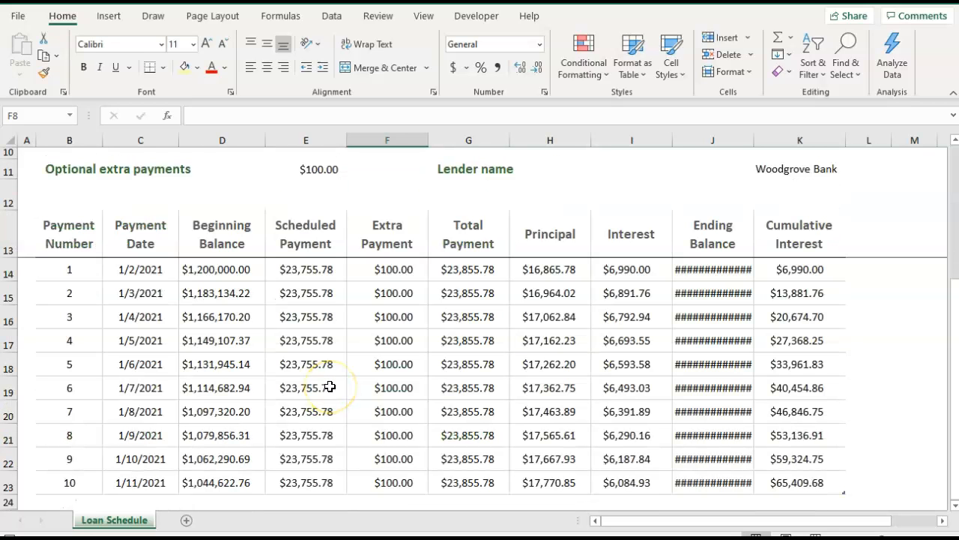
scroll(330, 386, "up", 3)
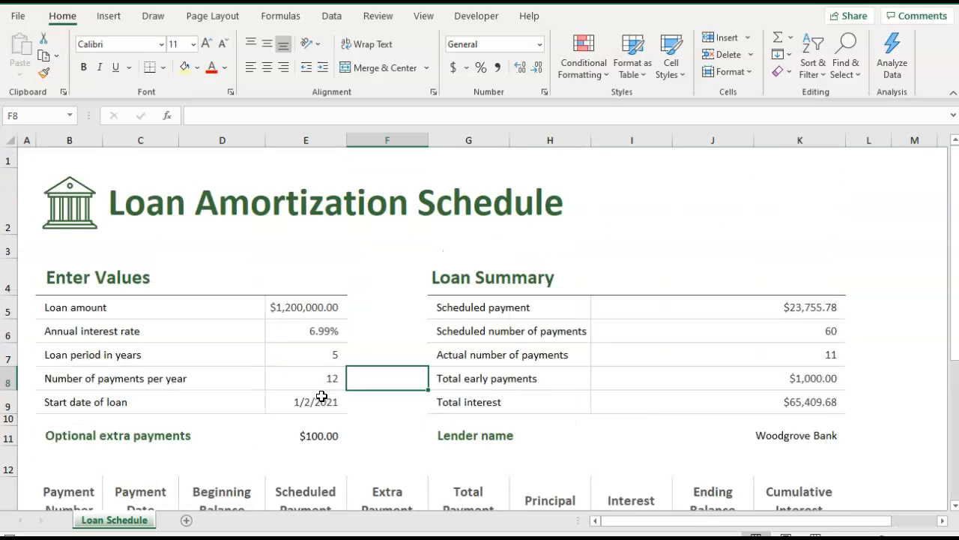
Set the optional extra payments amount in E11 to 0.
scroll(322, 396, "down", 1)
left_click(310, 325)
type("0")
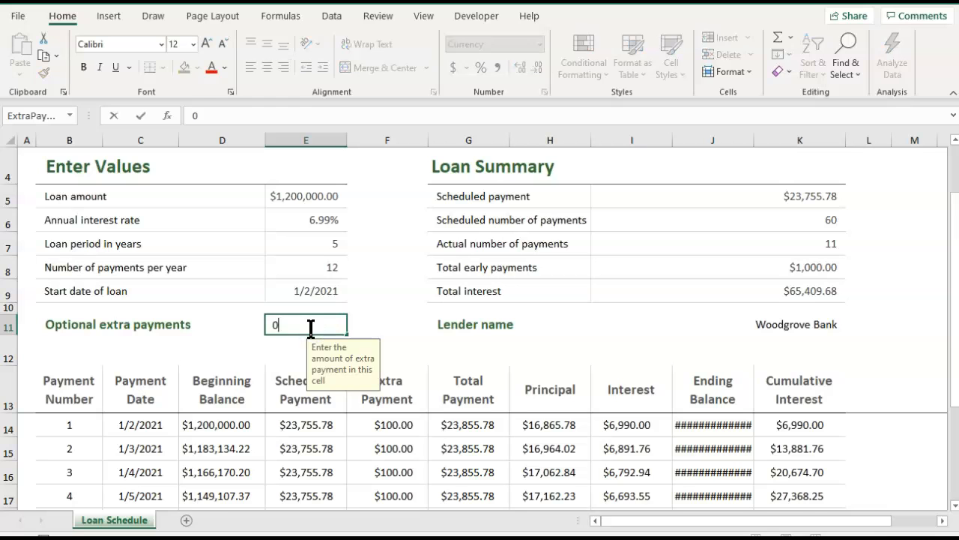
key("Tab")
Widen column J so that the ending balances of the payment schedule fit.
scroll(314, 364, "down", 2)
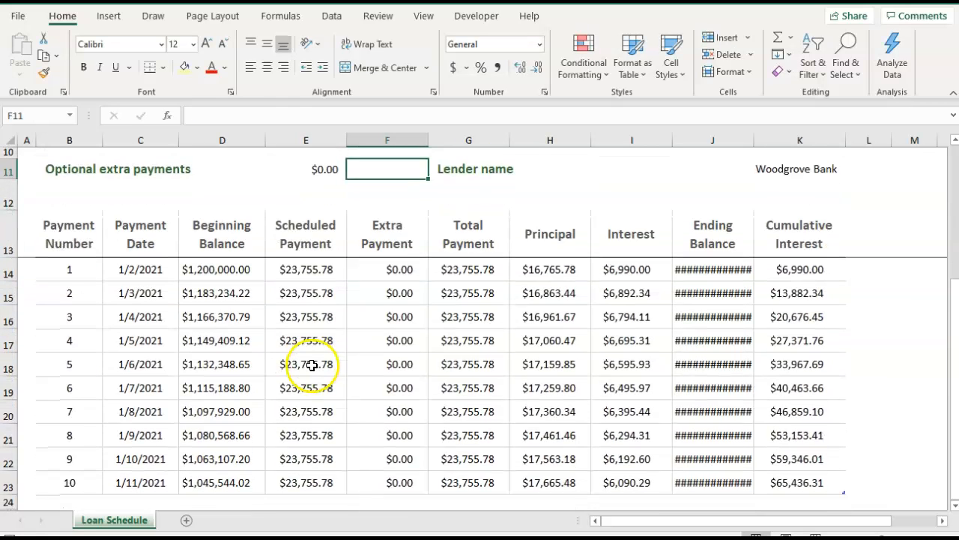
left_click_drag(754, 141, 769, 142)
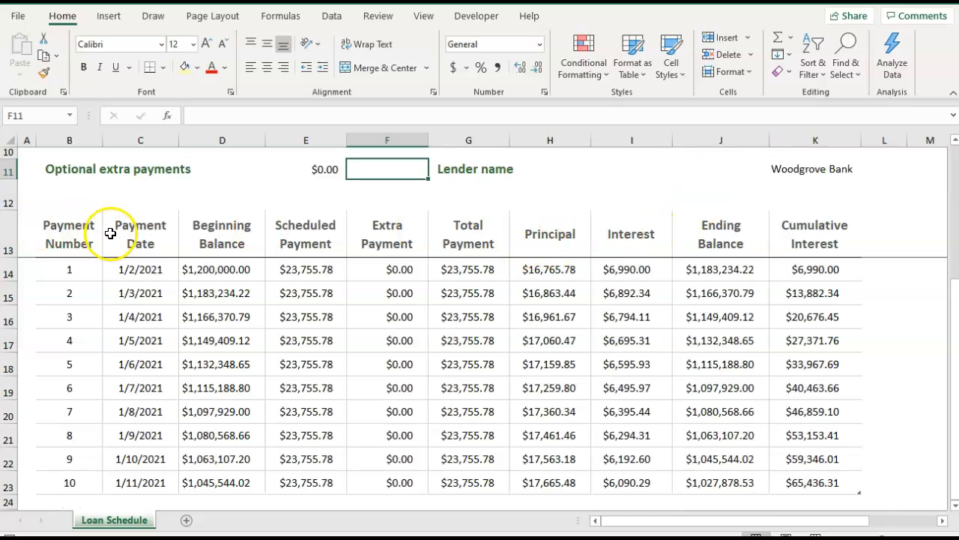
scroll(110, 234, "down", 5)
scroll(111, 235, "up", 4)
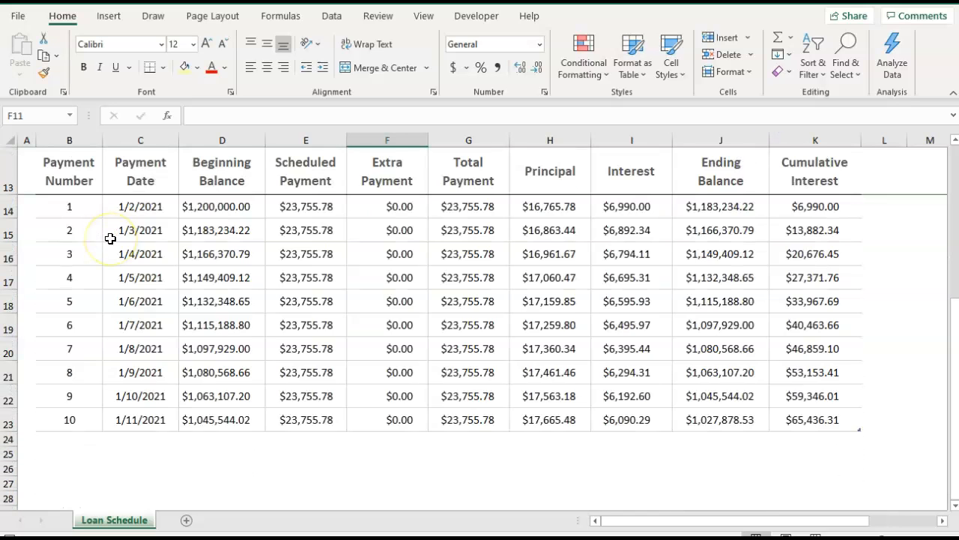
scroll(111, 236, "down", 2)
scroll(110, 238, "up", 3)
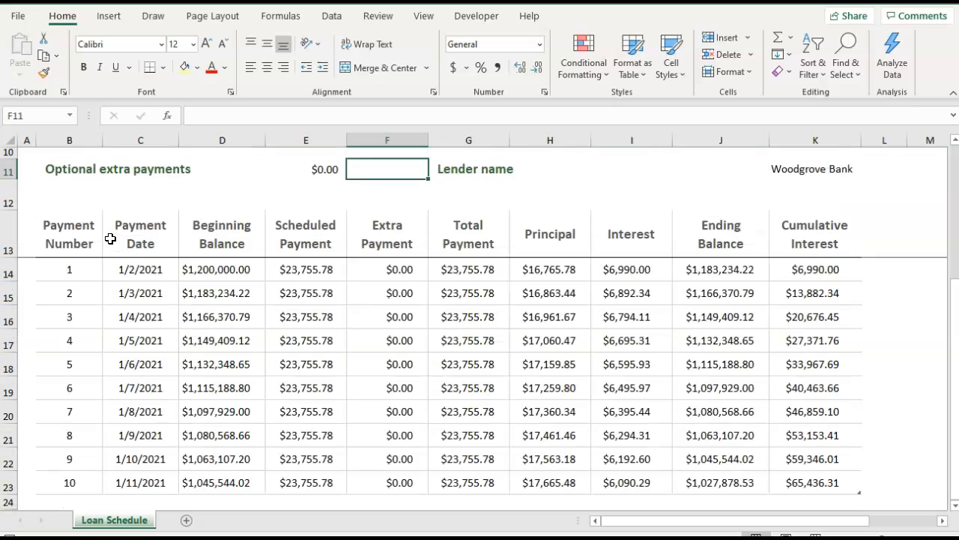
Extend the payment schedule table beyond payment 10 with new calculated rows, from row 24 down to row 27.
scroll(89, 463, "down", 2)
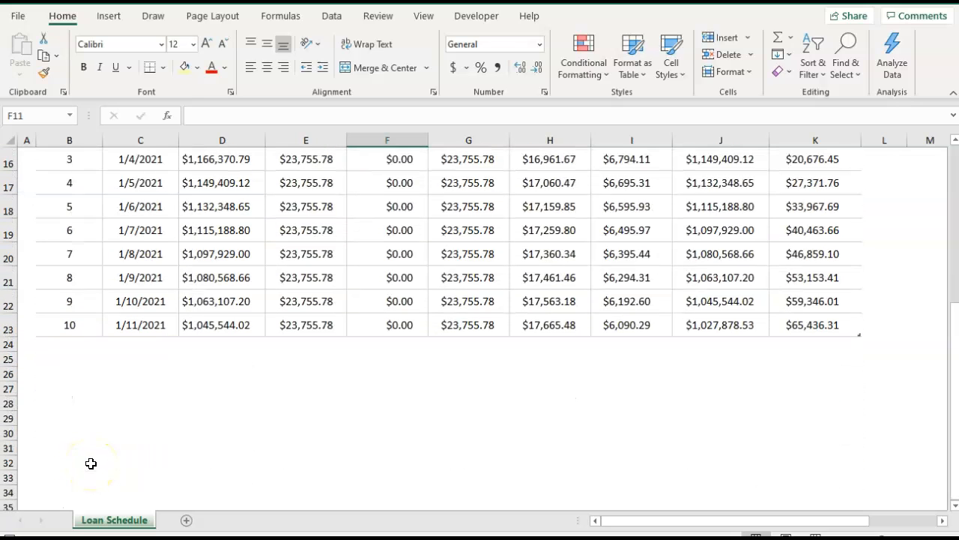
left_click(786, 325)
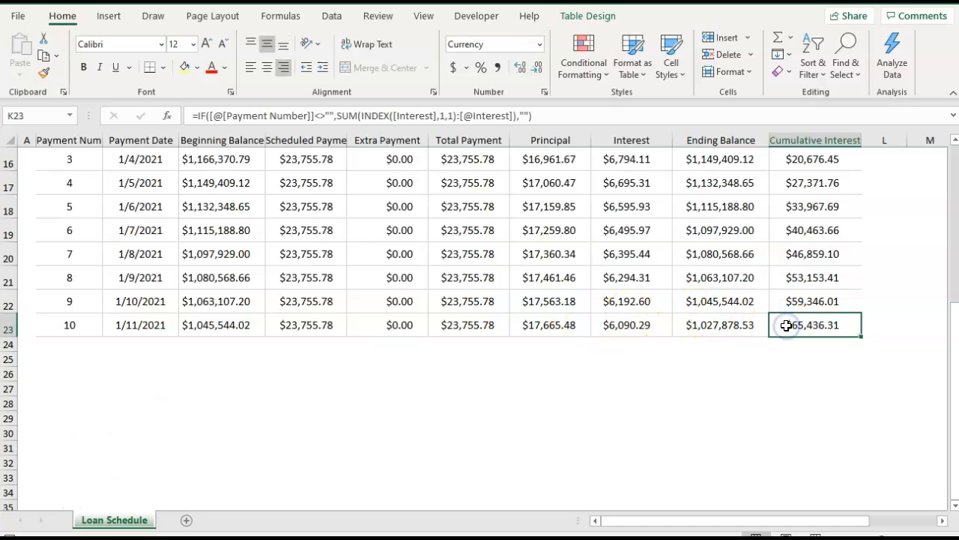
key("Tab")
key("Tab")
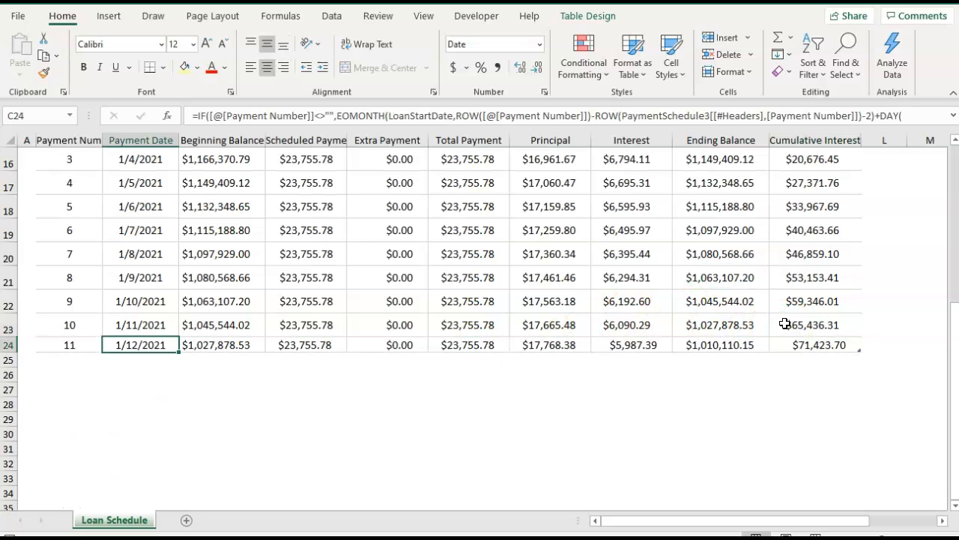
key("Tab")
key("Tab")
key("Tab")
key("Tab")
key("Tab")
key("Tab")
key("Tab")
key("Tab")
key("Down")
key("Down")
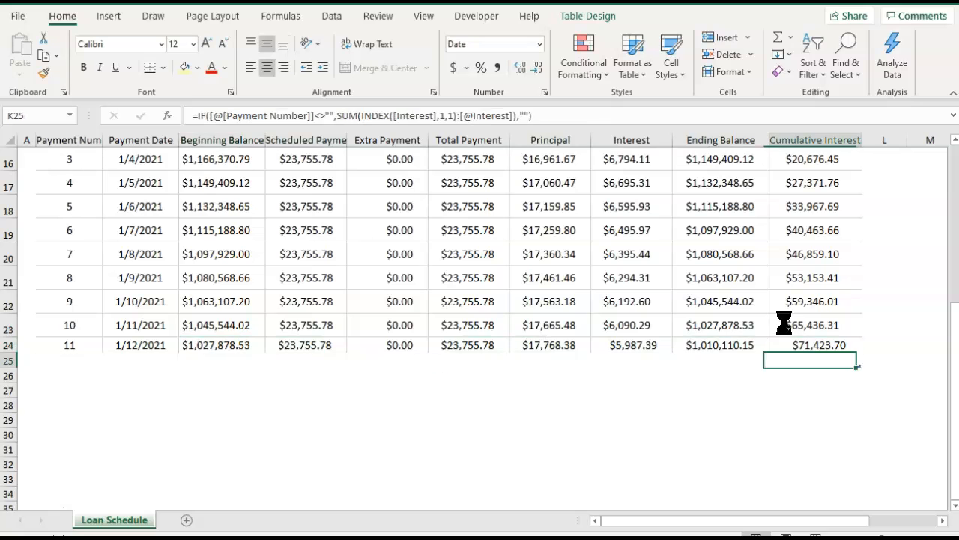
key("Tab")
key("Tab")
key("Tab")
key("Tab")
key("Tab")
key("Tab")
Examine the loan summary and the scheduled payment amounts in column E for the first six payments.
scroll(518, 296, "up", 5)
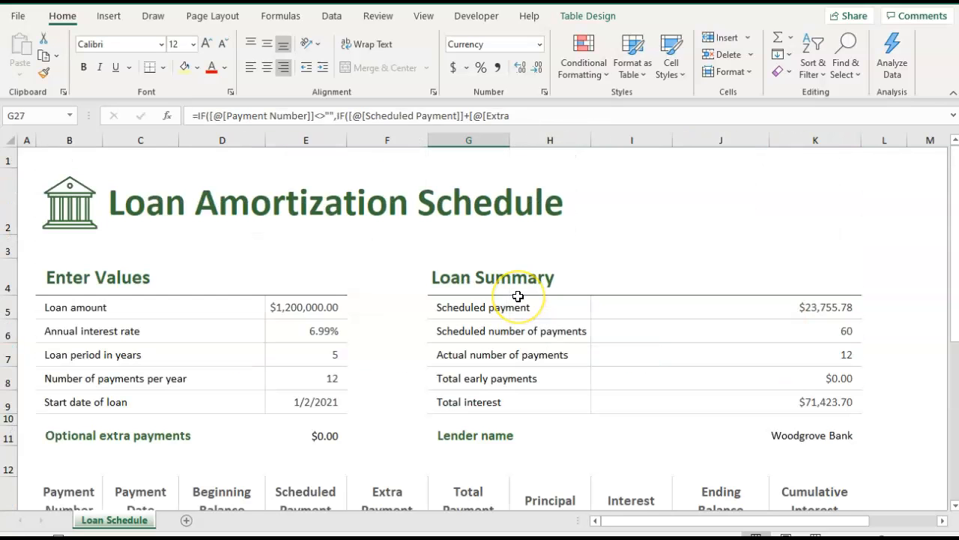
scroll(518, 296, "down", 3)
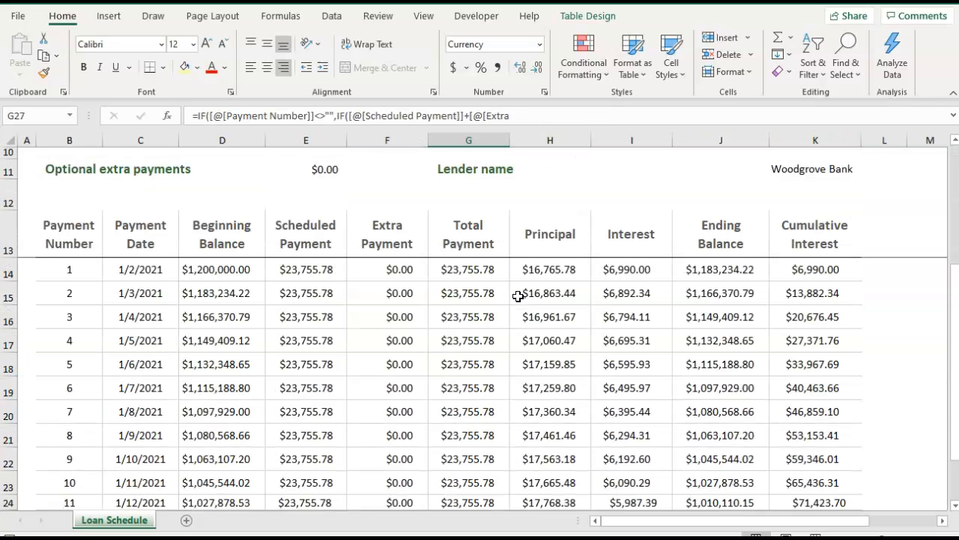
left_click(312, 275)
left_click(312, 296)
left_click(317, 317)
left_click(322, 341)
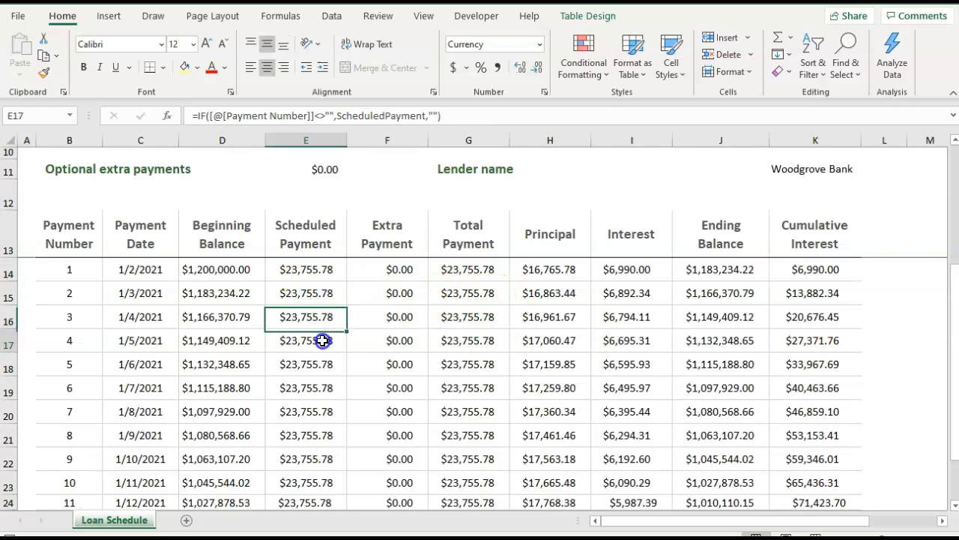
left_click(325, 364)
left_click(325, 387)
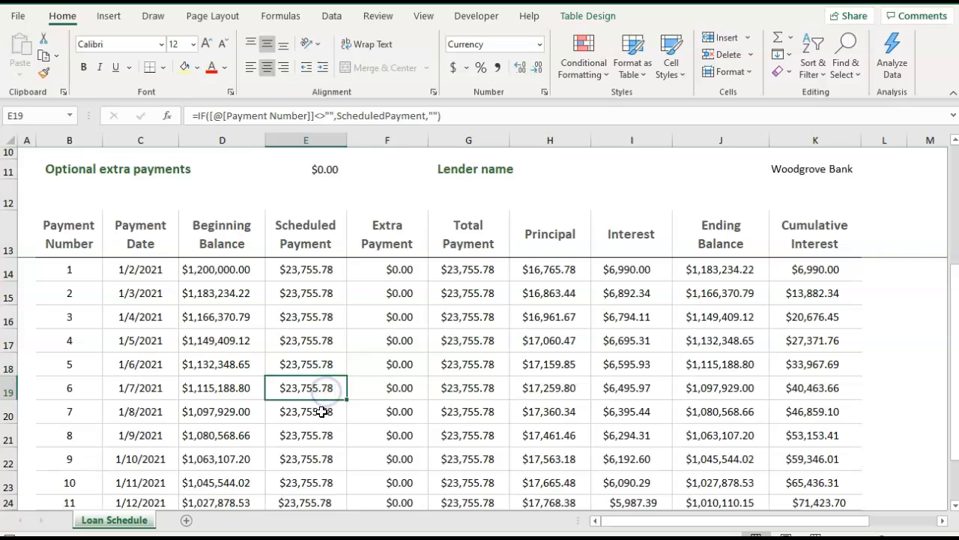
left_click(305, 268)
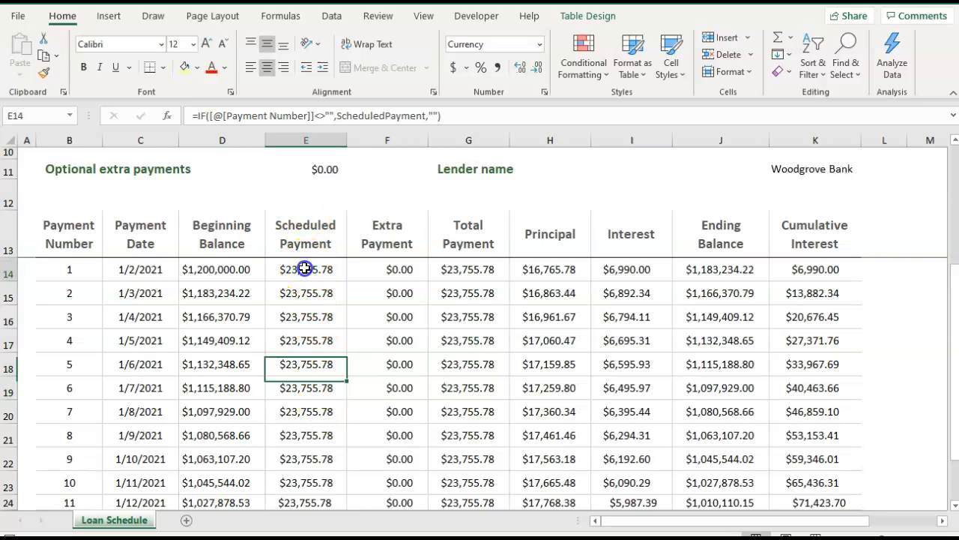
left_click(306, 294)
left_click(305, 346)
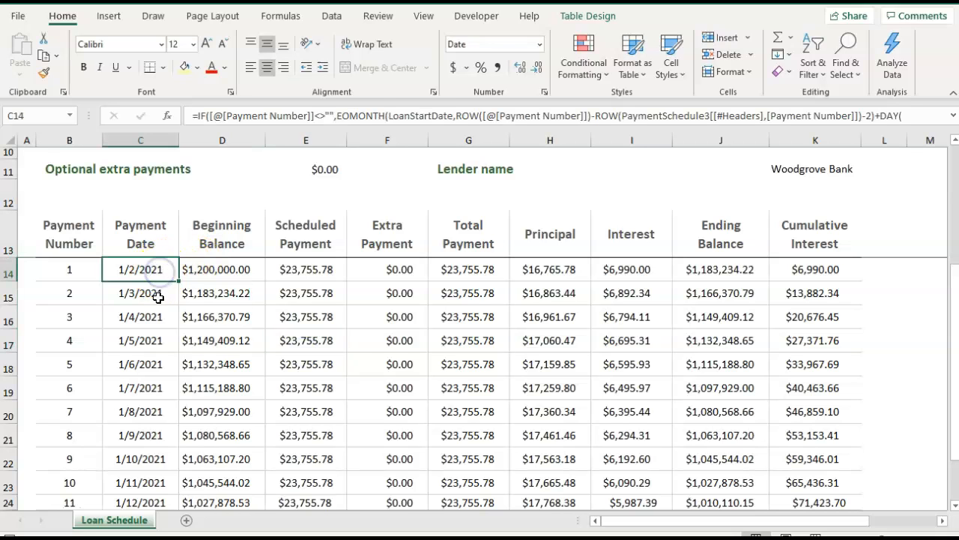
Examine the payment dates in column C, and the total payment and principal of payment 1.
left_click(157, 293)
left_click(160, 317)
left_click(159, 339)
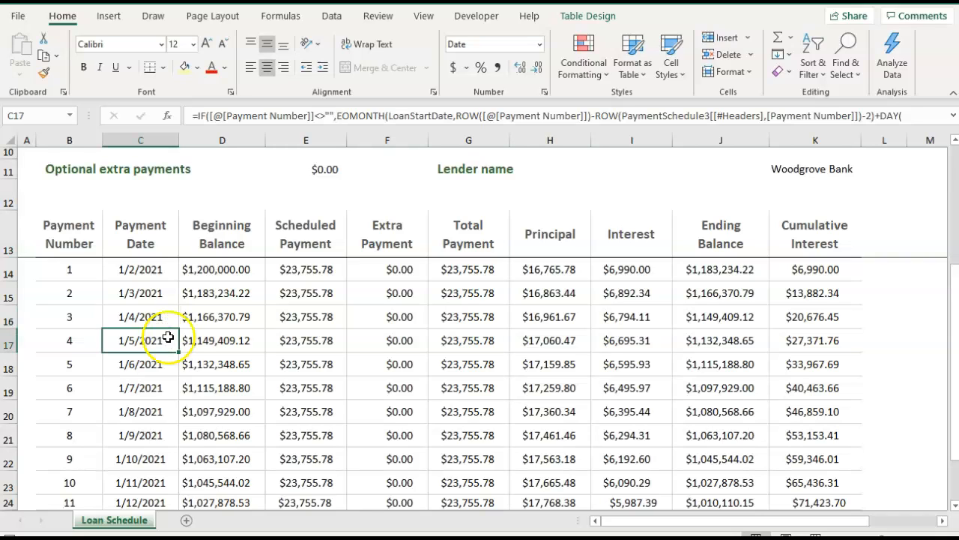
left_click(445, 270)
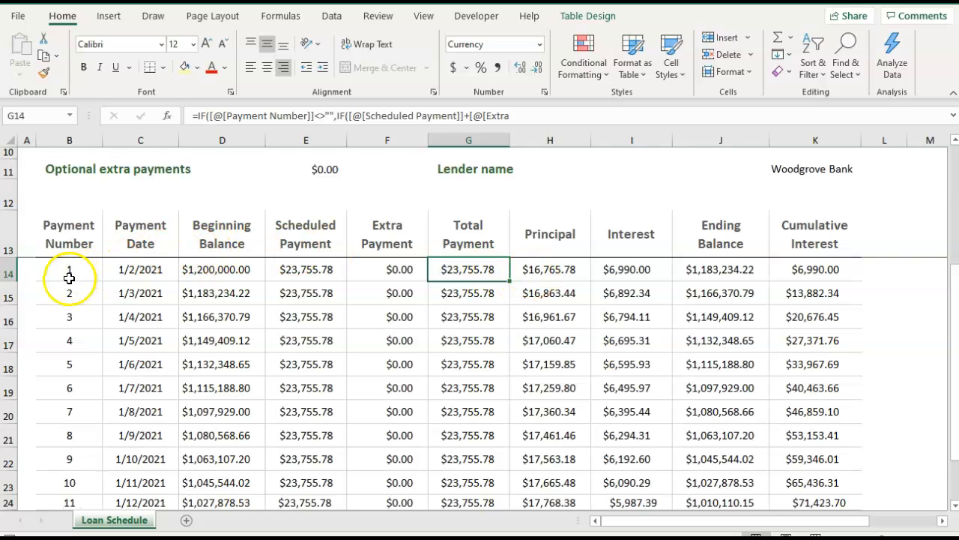
left_click(550, 274)
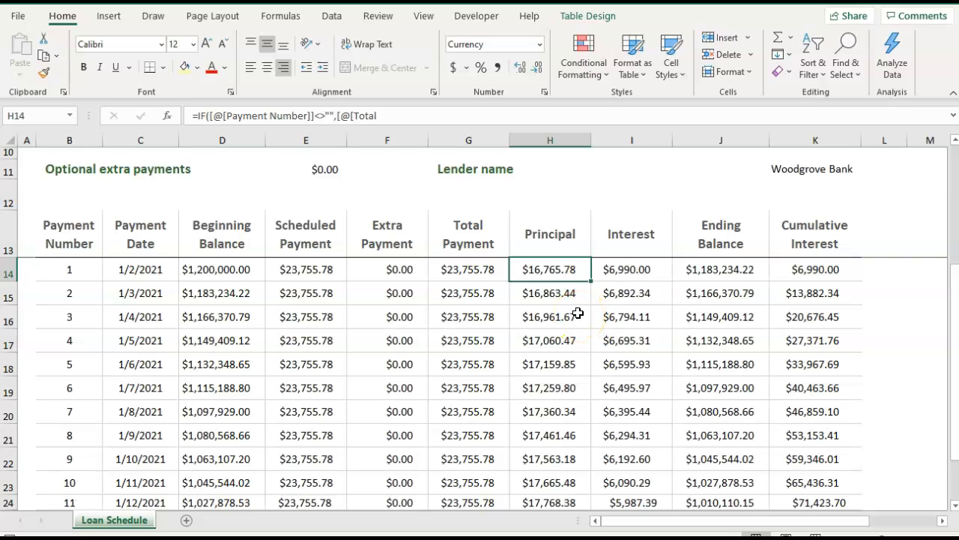
Examine the principal and interest of payment 1, and how both columns develop over the first eleven payments.
left_click(543, 272)
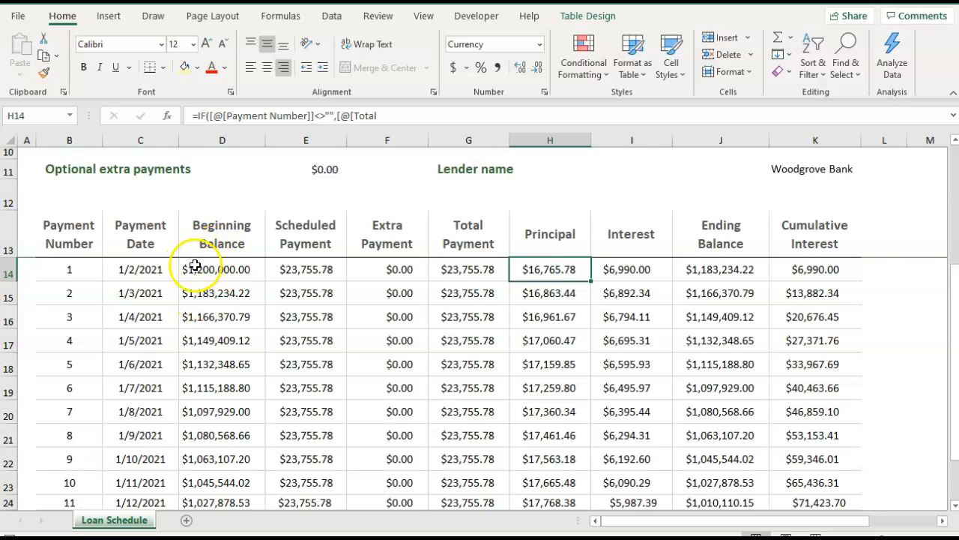
left_click(634, 273)
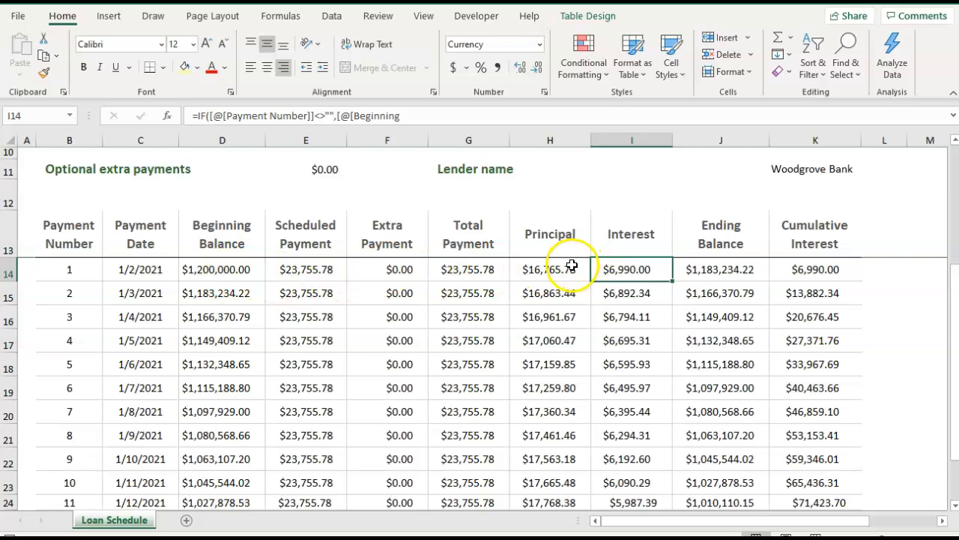
left_click_drag(571, 266, 570, 503)
left_click_drag(632, 266, 625, 500)
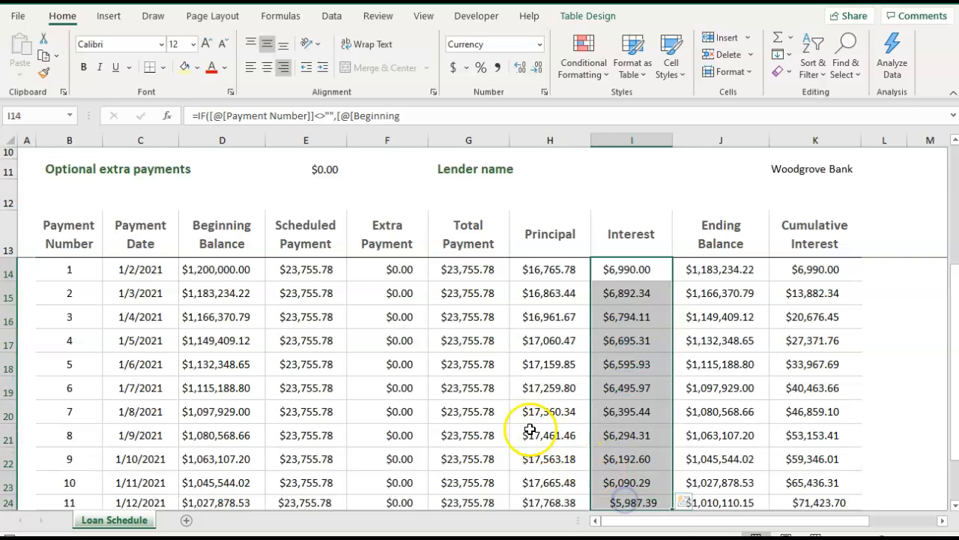
Examine the total payment amounts in column G for the listed payments.
left_click(457, 365)
left_click(461, 284)
left_click(461, 322)
left_click(467, 345)
left_click(469, 365)
left_click(471, 410)
left_click(470, 437)
left_click(469, 455)
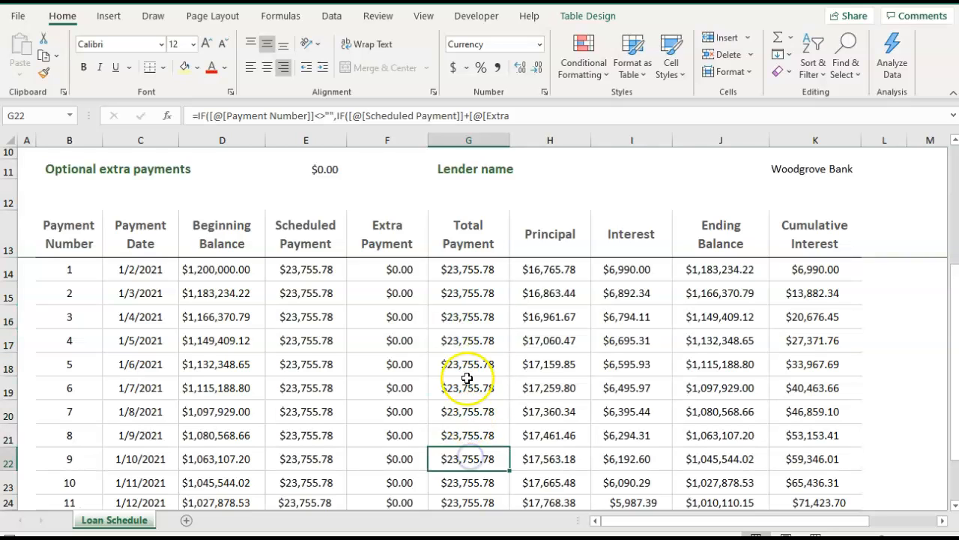
left_click(469, 271)
left_click(469, 290)
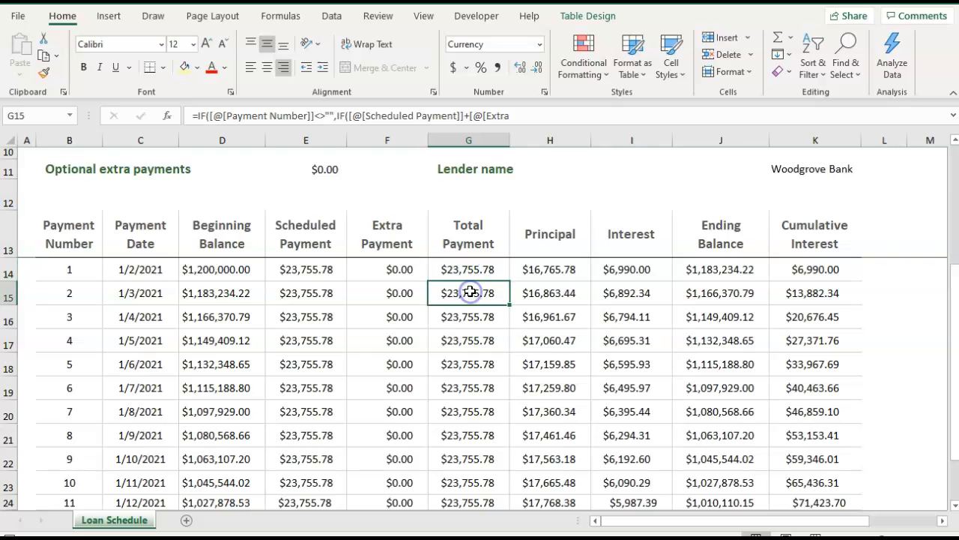
Examine the scheduled payment, the number of payments and the total interest in the loan summary.
scroll(381, 235, "up", 3)
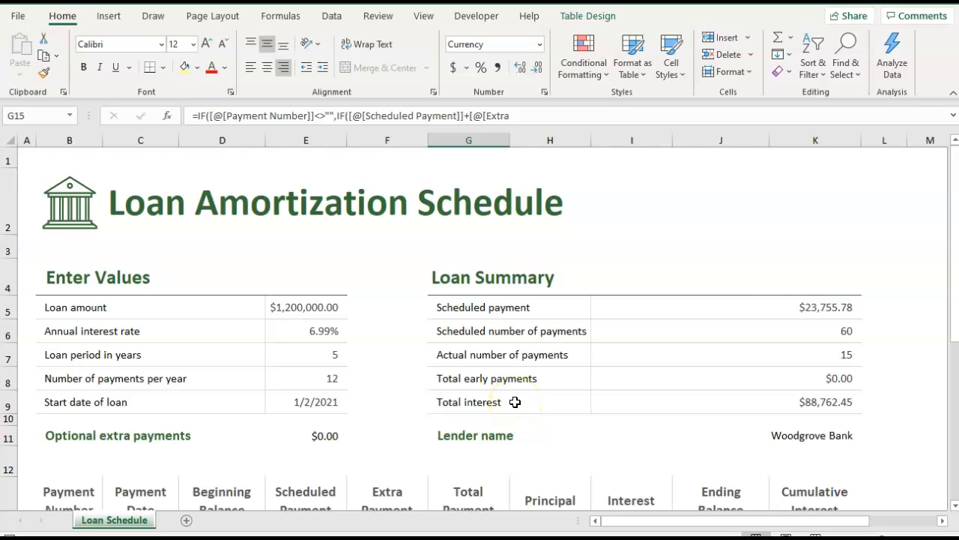
left_click(448, 308)
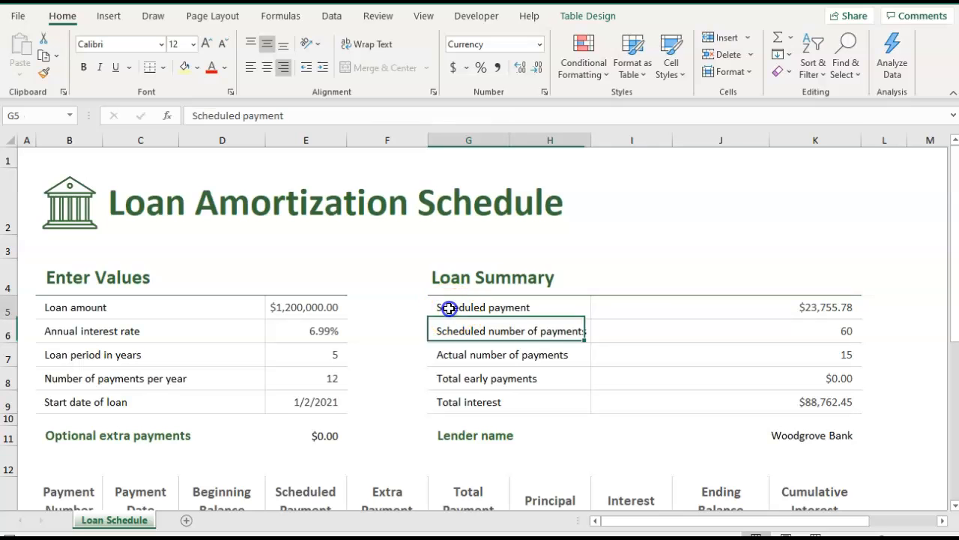
left_click(799, 307)
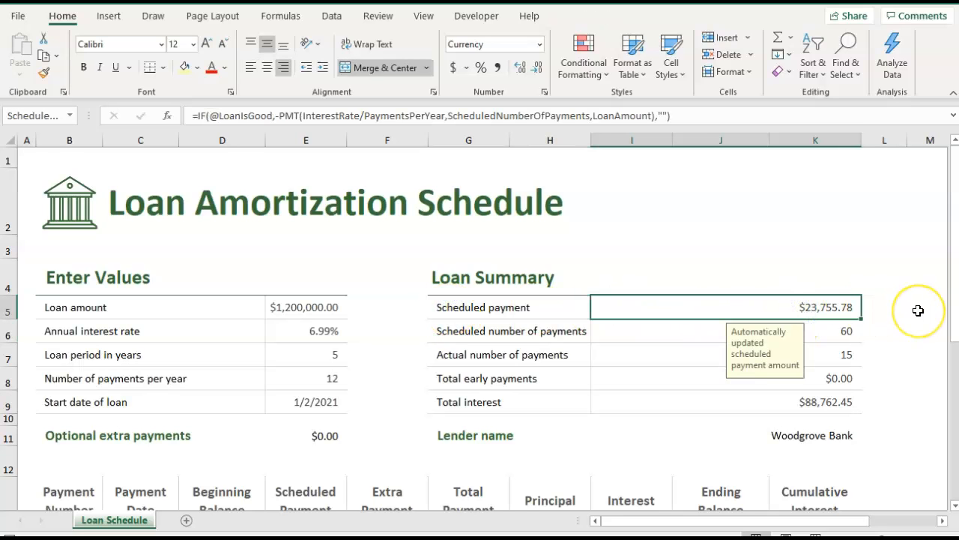
left_click(847, 331)
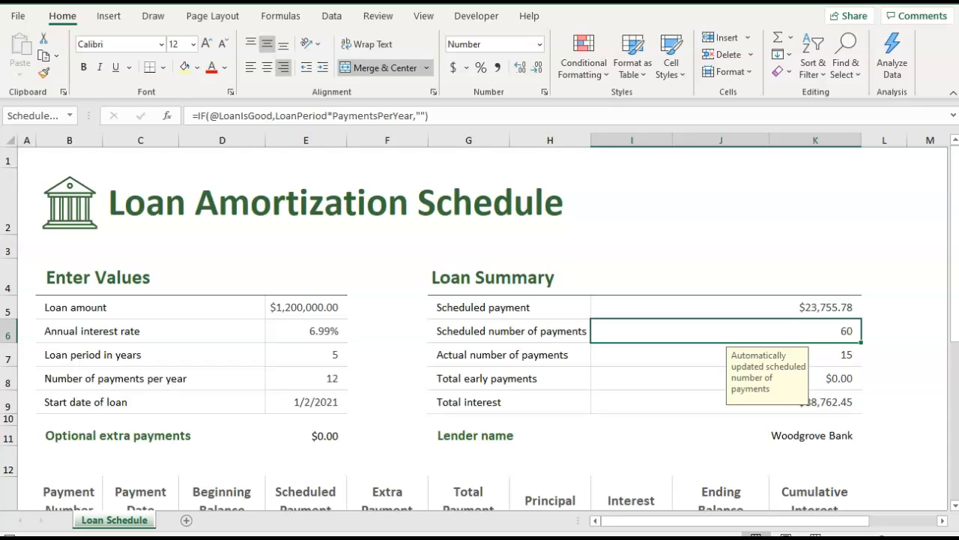
left_click(885, 360)
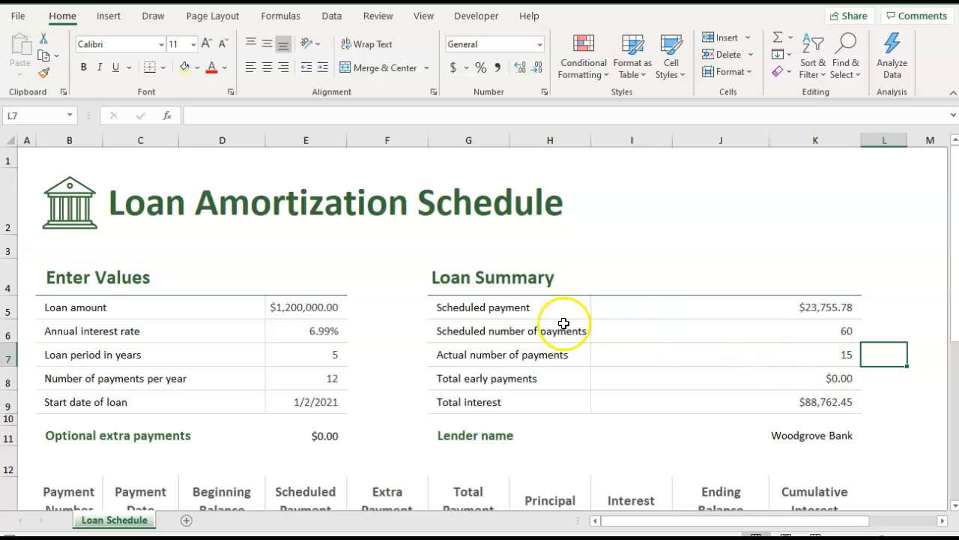
left_click(810, 401)
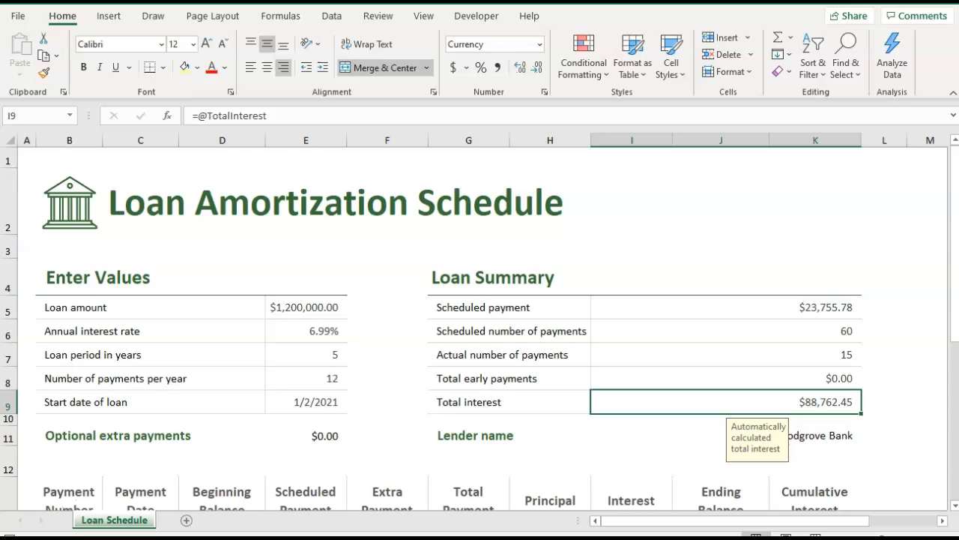
Change the lender name in the loan summary to National Commercial Bank.
left_click(817, 436)
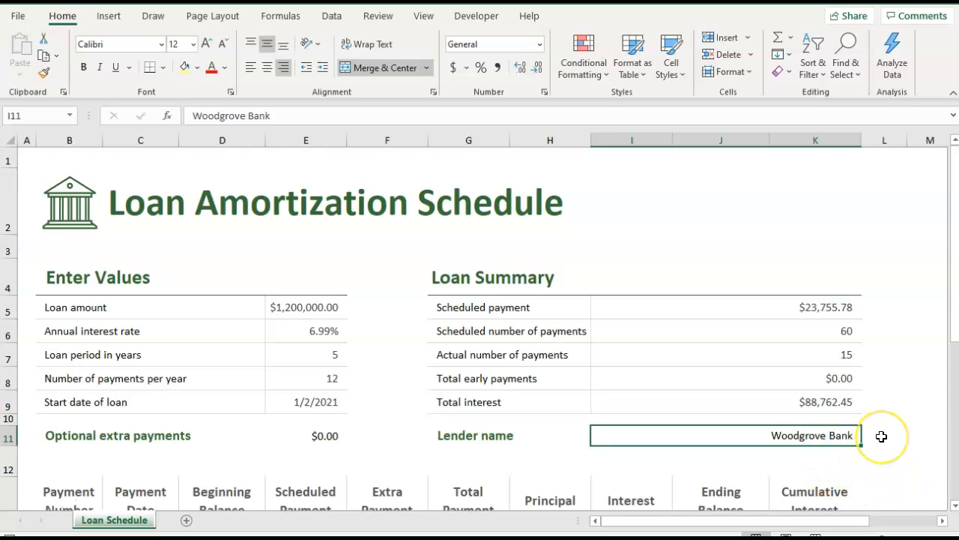
type("National Commercai")
key("BackSpace")
key("BackSpace")
key("BackSpace")
type("cial")
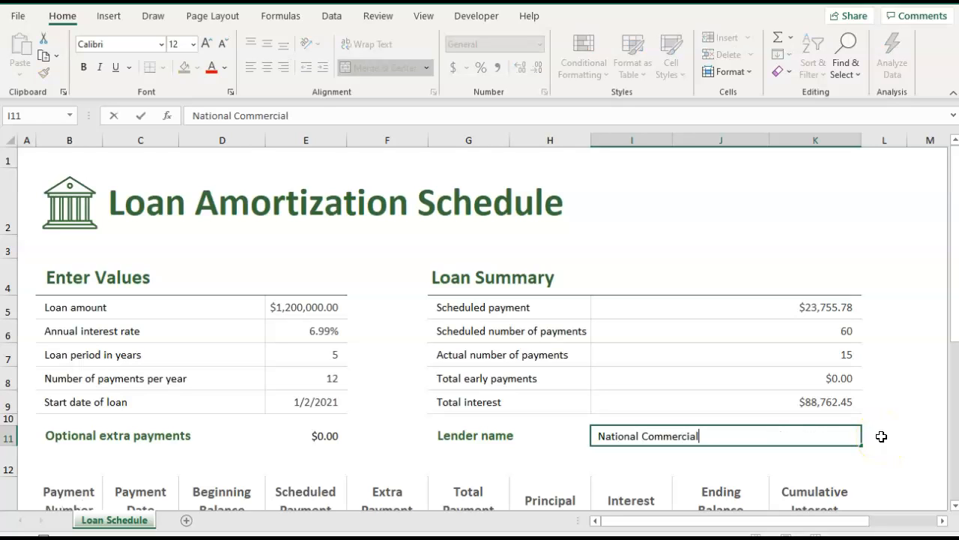
type(" Bank")
left_click(881, 436)
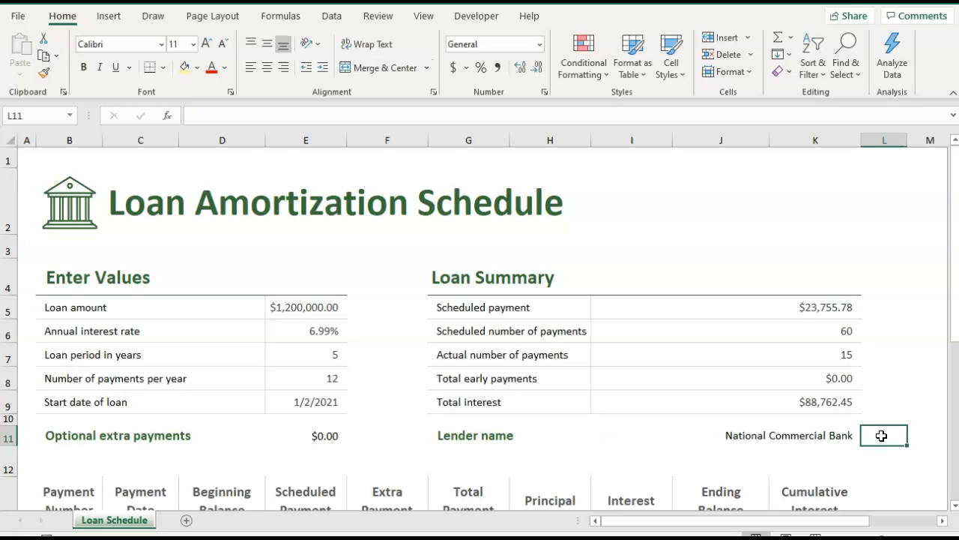
Examine the scheduled payment of payment 2 and compare its principal and interest portions.
scroll(712, 401, "down", 2)
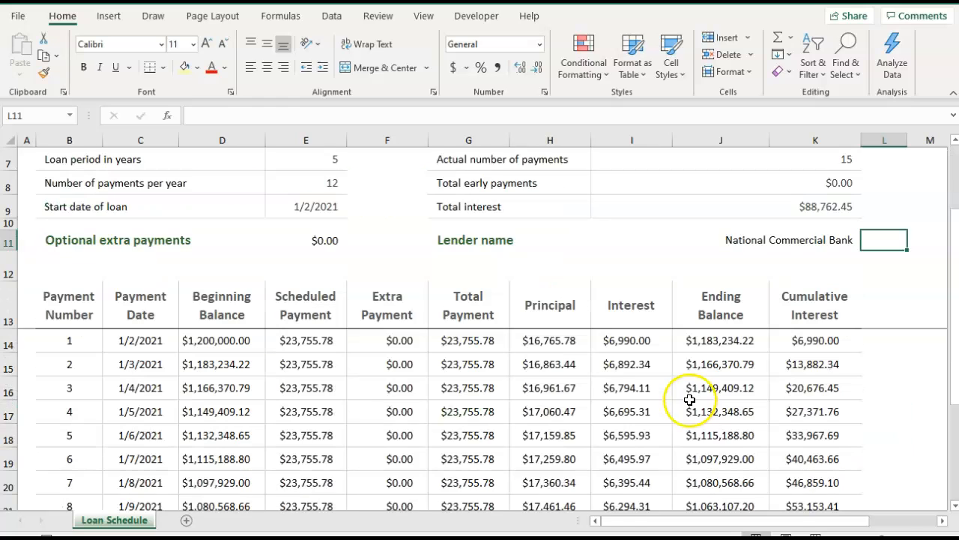
left_click(303, 364)
left_click(562, 364)
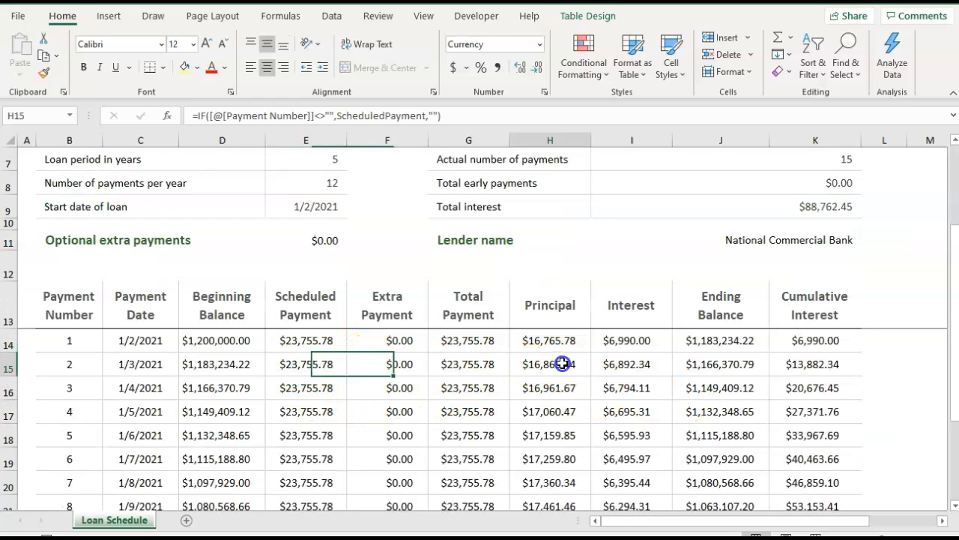
left_click(634, 364)
left_click(566, 366)
left_click(631, 371)
left_click(560, 365)
left_click(639, 365)
left_click(559, 367)
left_click(610, 365)
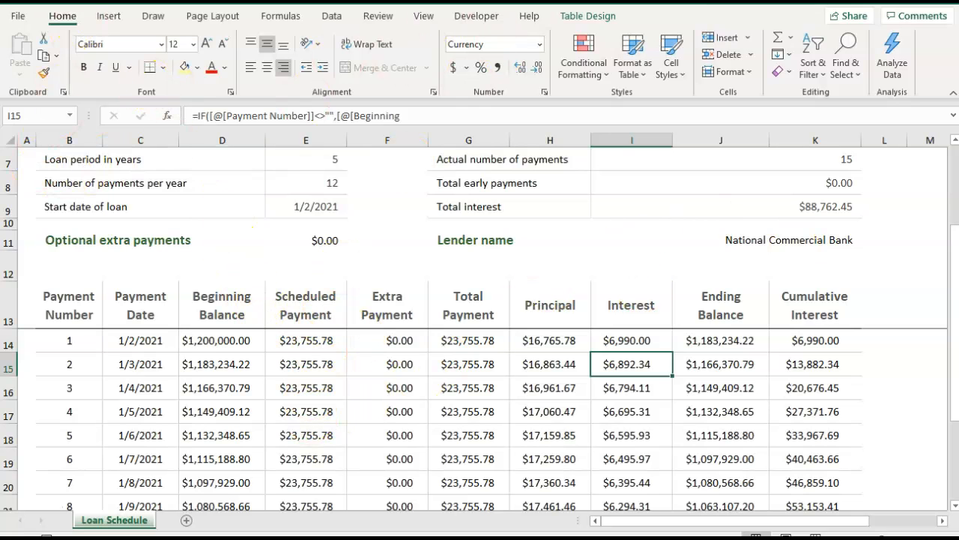
Save the loan workbook as Loan amortization schedule1.xlsx in the OneDrive Documents folder.
key("ctrl+s")
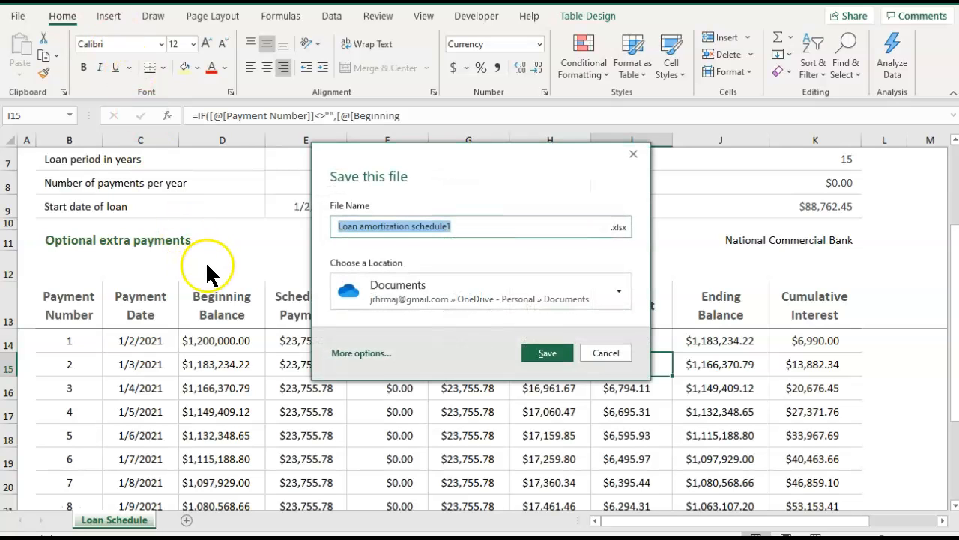
left_click(556, 357)
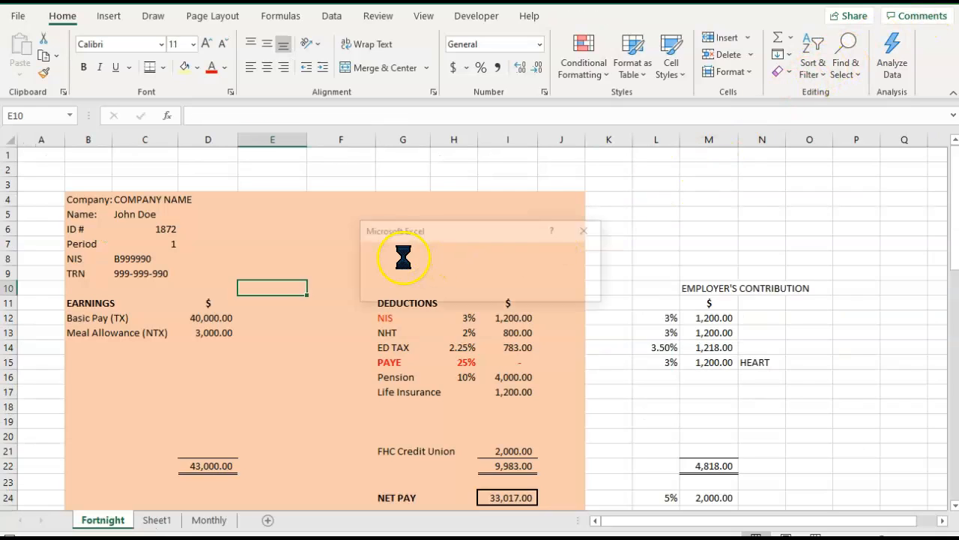
Correct the Pension payable credit in cell F61 of the Payroll Journal to the formula =I16+2000.
scroll(403, 257, "down", 2)
scroll(403, 257, "down", 10)
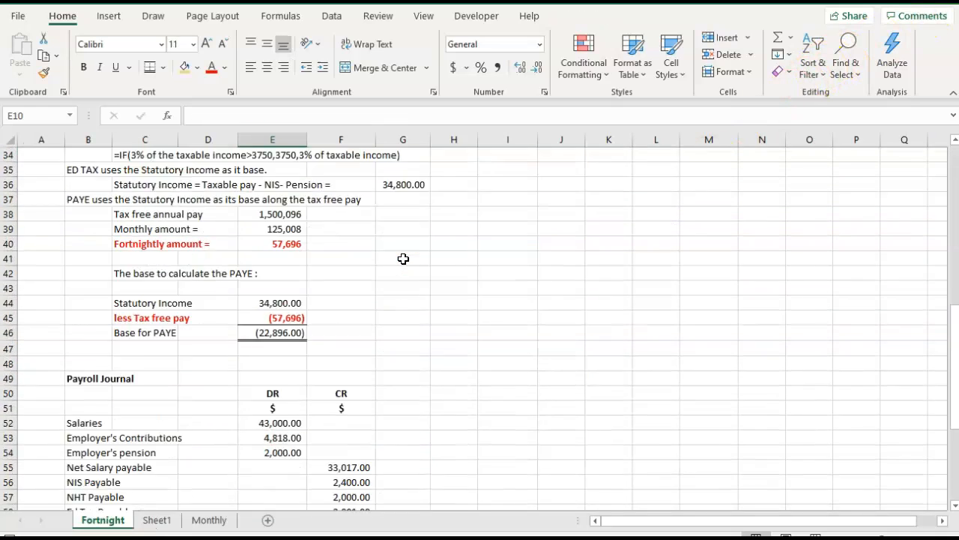
scroll(403, 259, "down", 6)
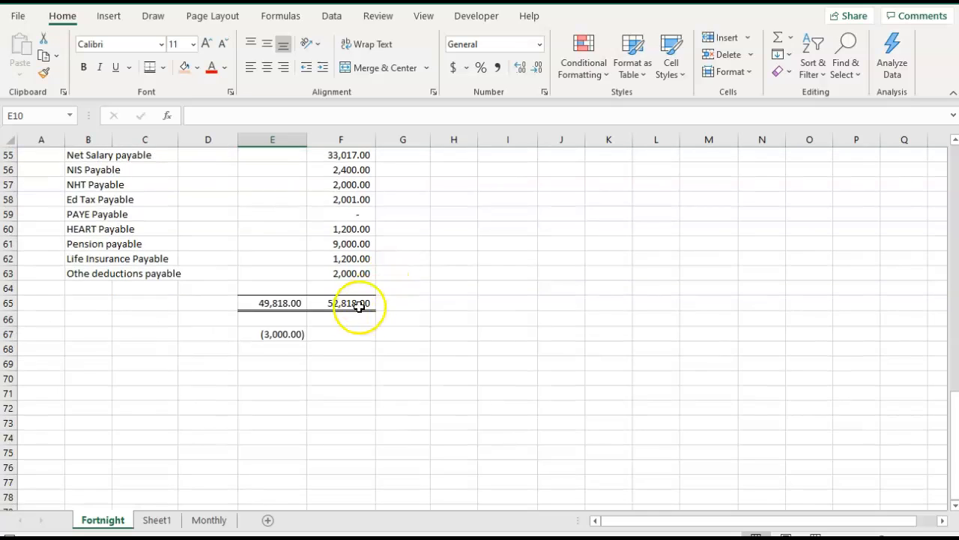
scroll(307, 371, "up", 2)
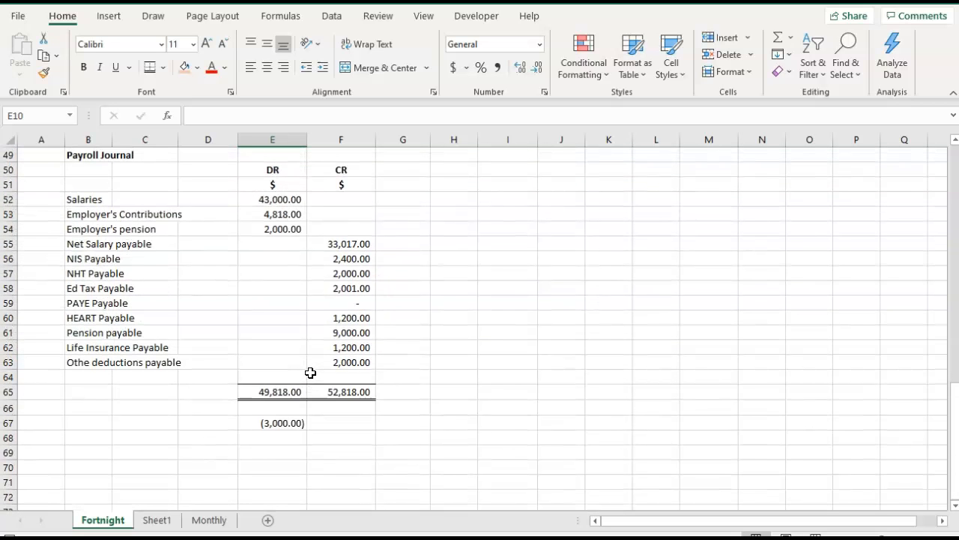
left_click(361, 333)
left_click(241, 116)
key("BackSpace")
key("BackSpace")
key("BackSpace")
key("BackSpace")
type("2,000")
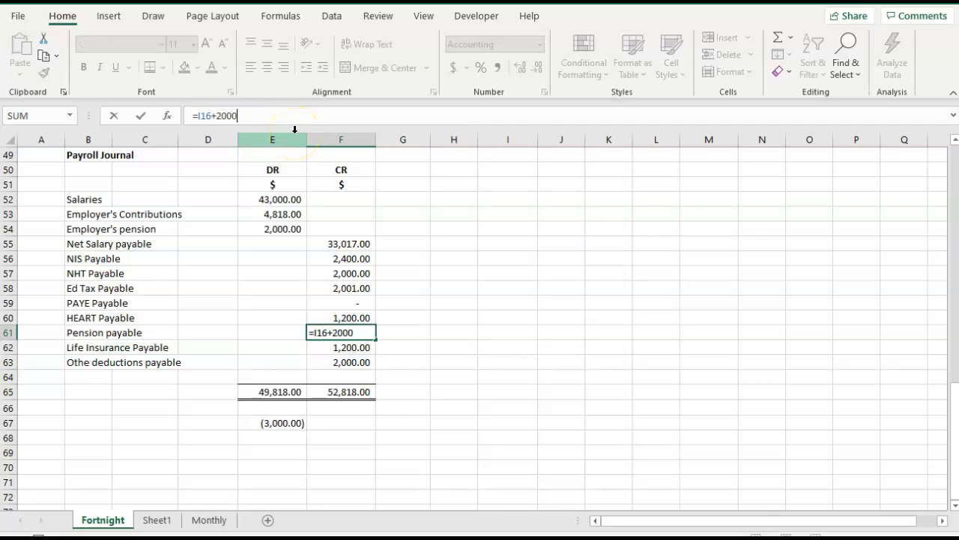
key("Tab")
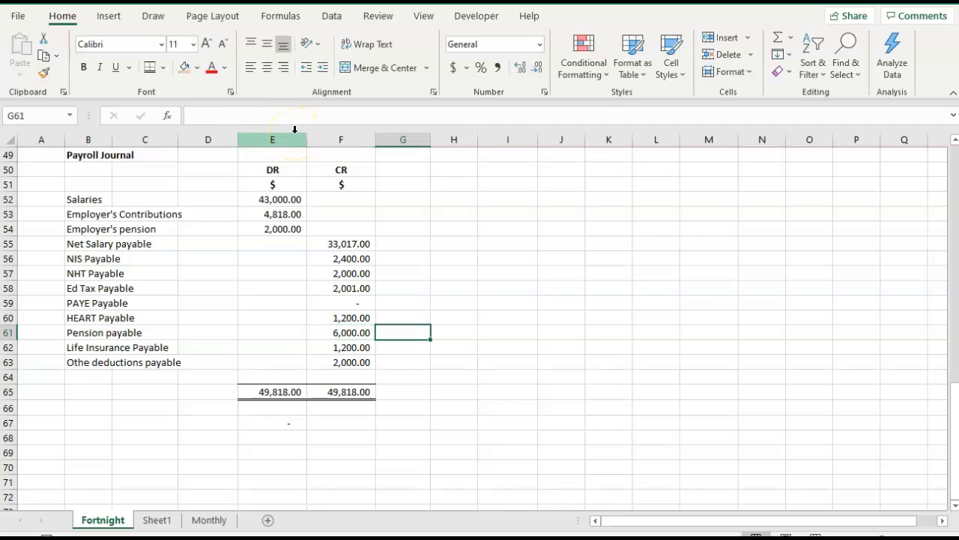
Enter the heading "Record the repayment of a loan" in cell B68, below the Payroll Journal.
left_click(117, 452)
left_click(90, 434)
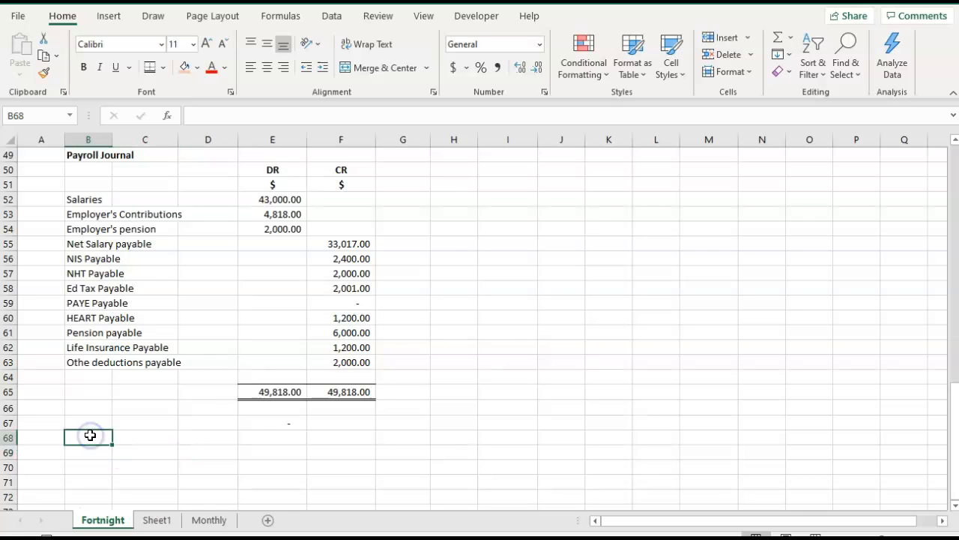
type("REco")
key("BackSpace")
key("BackSpace")
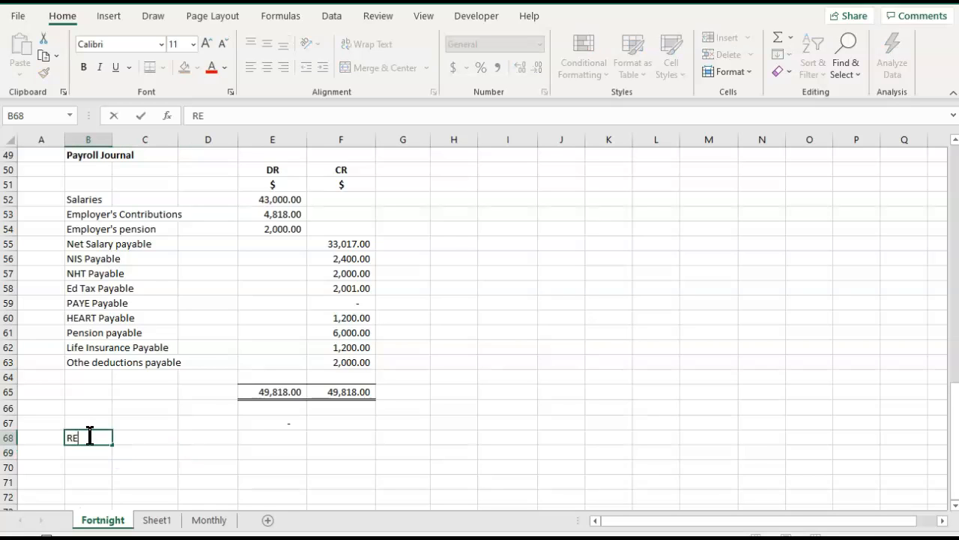
type("cr")
key("BackSpace")
type("ord the repayment of a lon")
key("BackSpace")
key("BackSpace")
type("a")
key("BackSpace")
type("on")
key("BackSpace")
key("BackSpace")
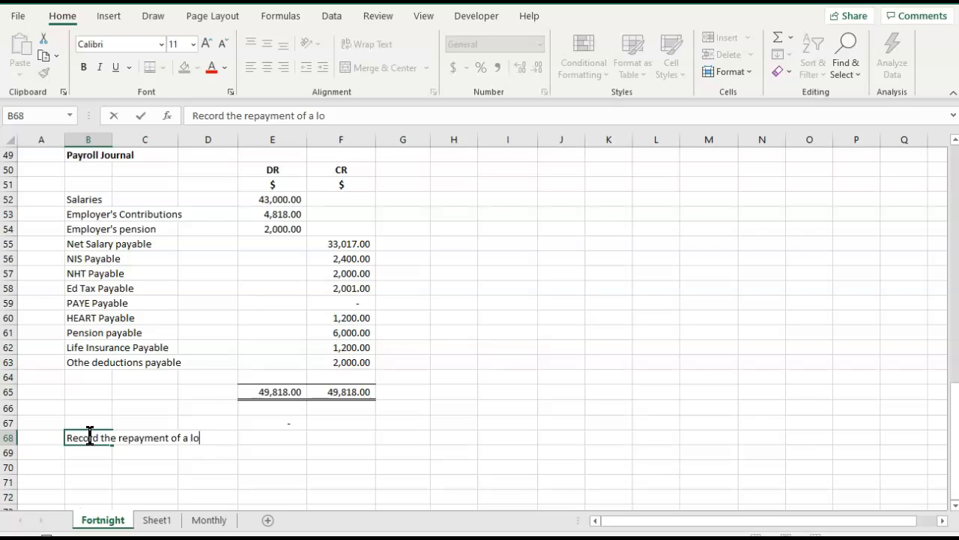
key("BackSpace")
key("BackSpace")
type("on")
key("BackSpace")
type("an")
key("Tab")
Add the line "NCB Loan Account" in cell B70 with a debit of 16765.78 in column E.
left_click(90, 437)
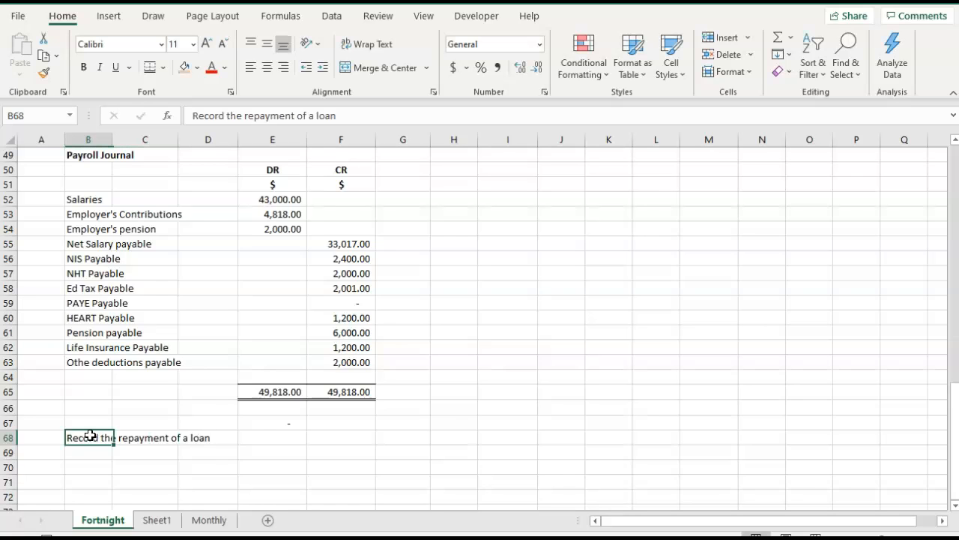
key("Down")
key("Down")
type("D")
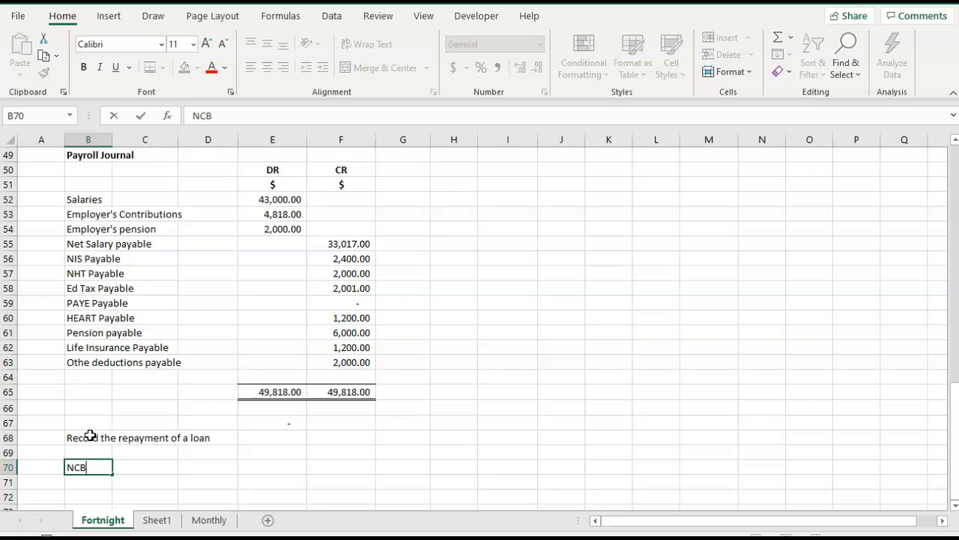
type("n Account")
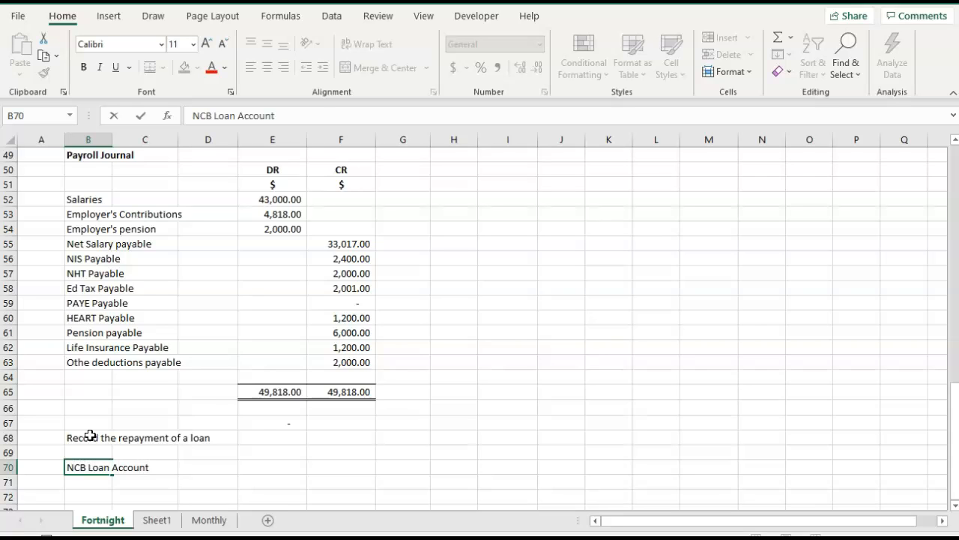
key("Tab")
key("Tab")
key("Tab")
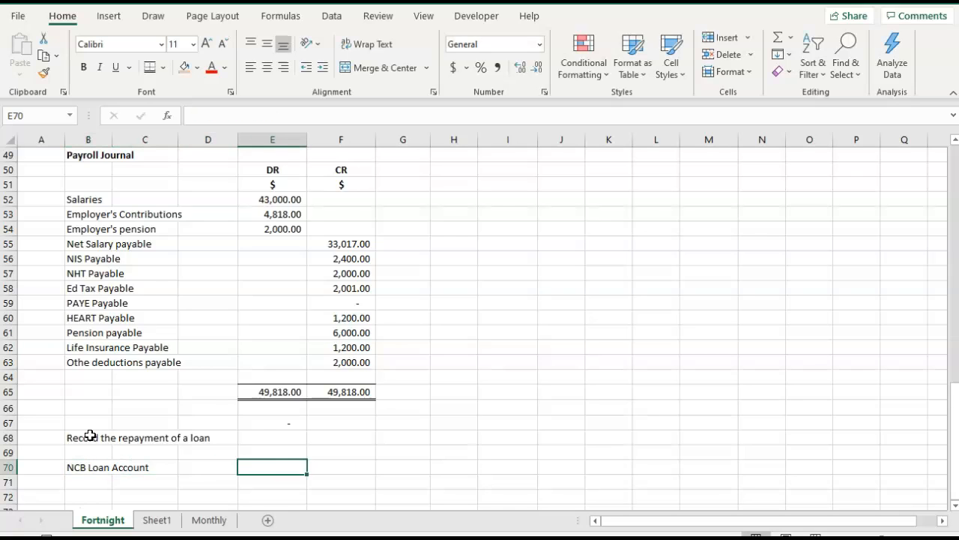
type("16765.78")
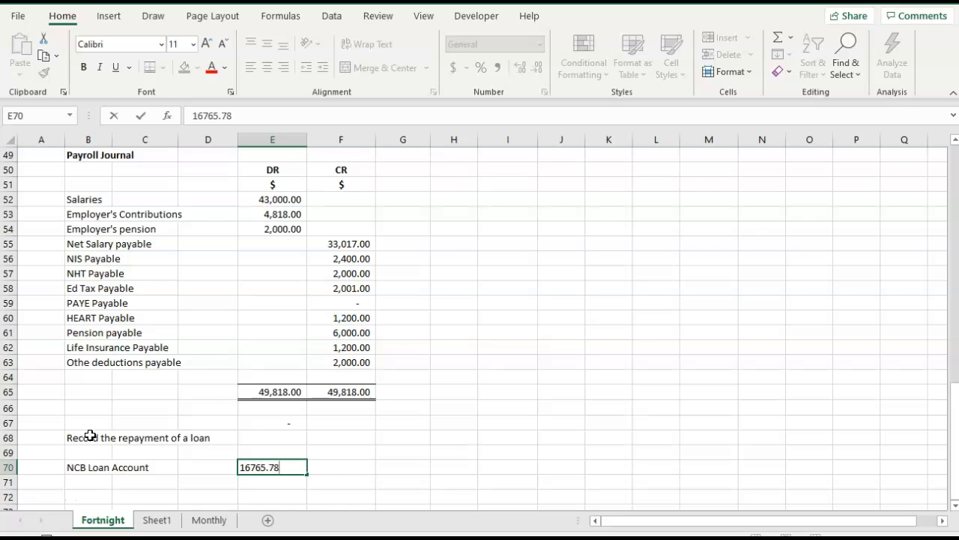
key("Tab")
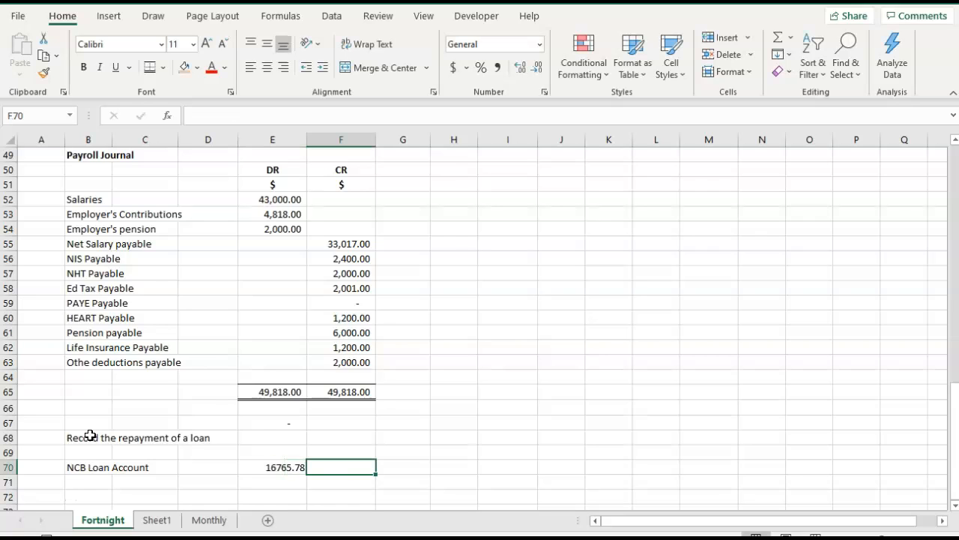
Add the line "Loan interest" in cell B71 with a debit of 6990 in column E.
key("Left")
key("Left")
key("Left")
key("Left")
key("Down")
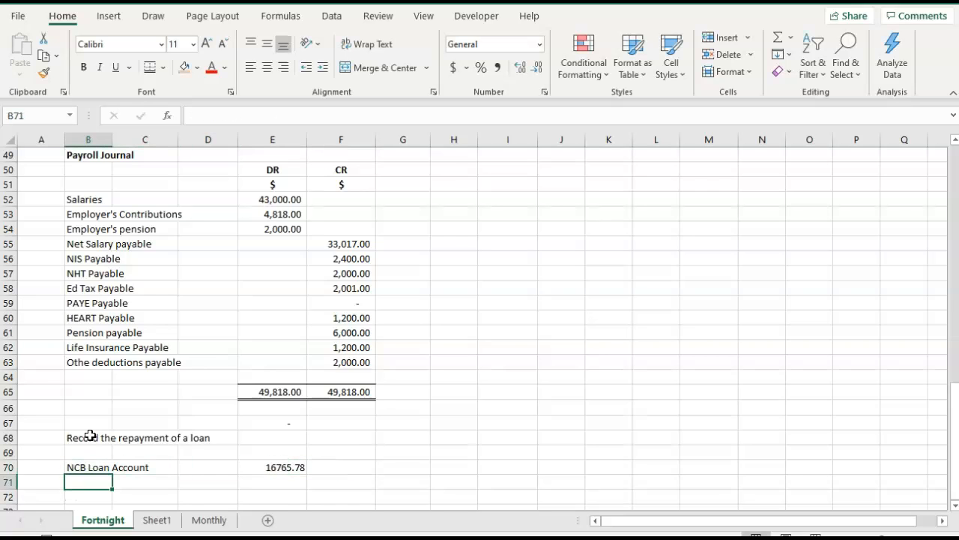
type("Loin")
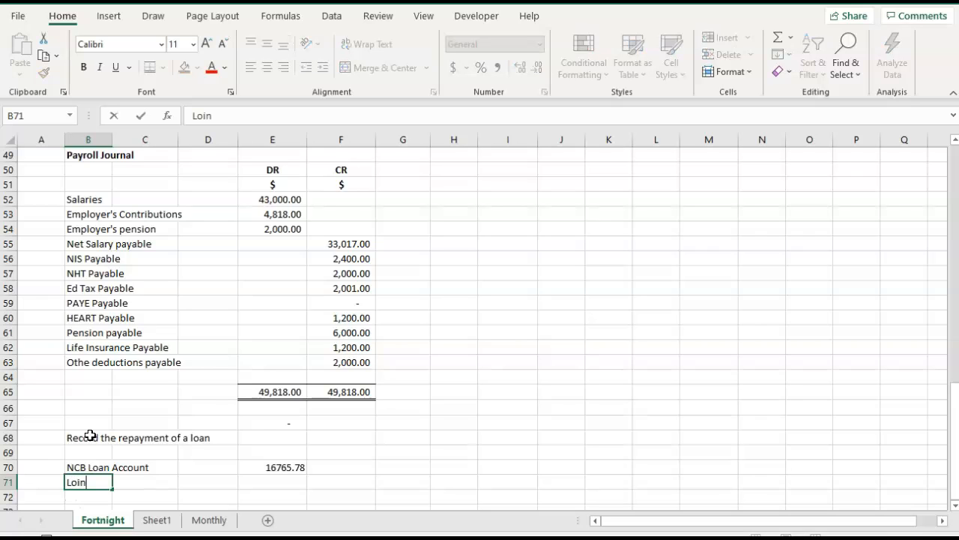
key("BackSpace")
type("an")
type("nterest")
key("Tab")
key("Tab")
key("Tab")
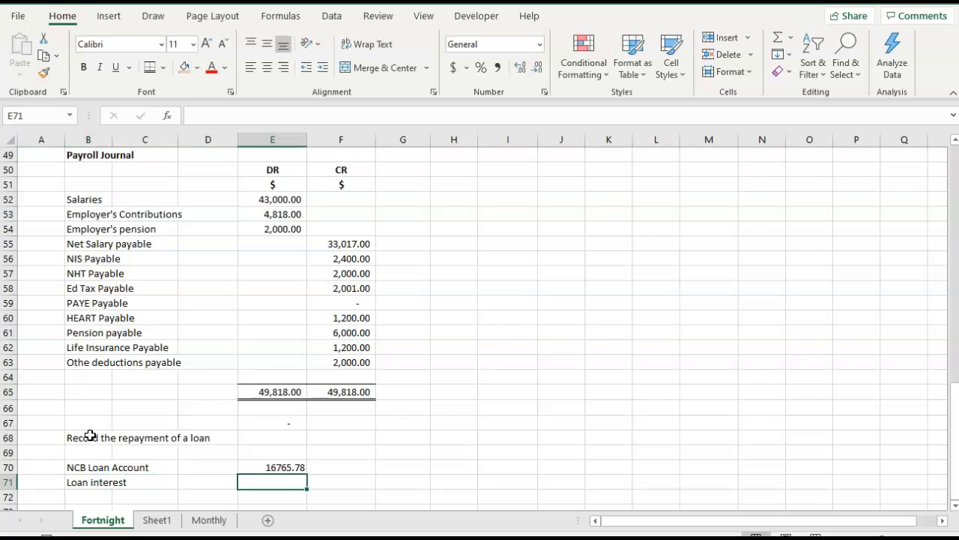
type("6990.")
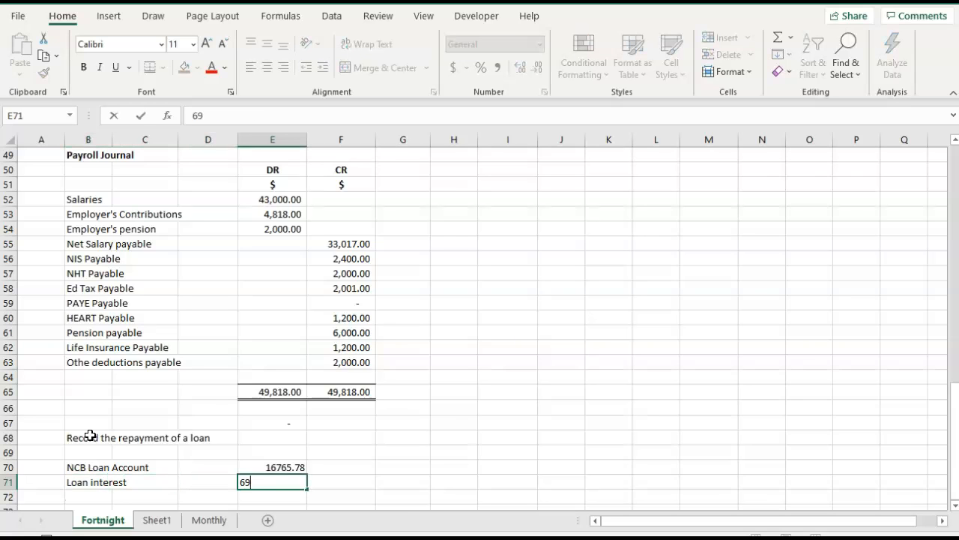
key("Return")
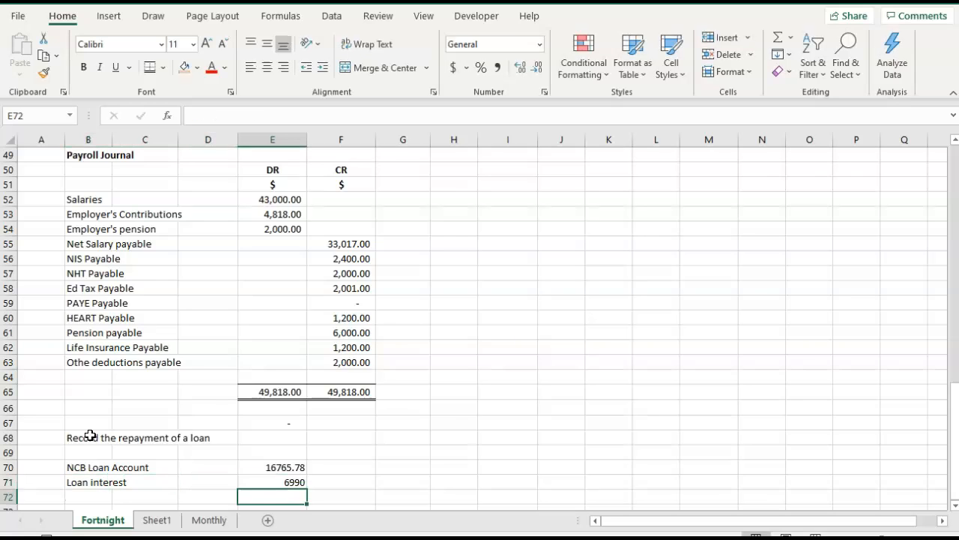
Enter the indented label "Bank account" in cell B72, below the Loan interest line.
key("Left")
key("Left")
key("Left")
type("Bank")
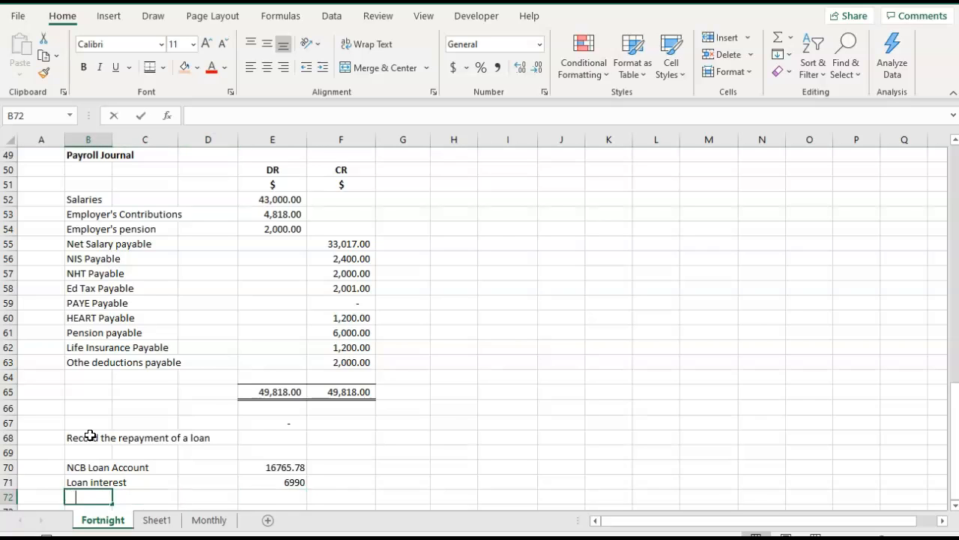
type(" aac")
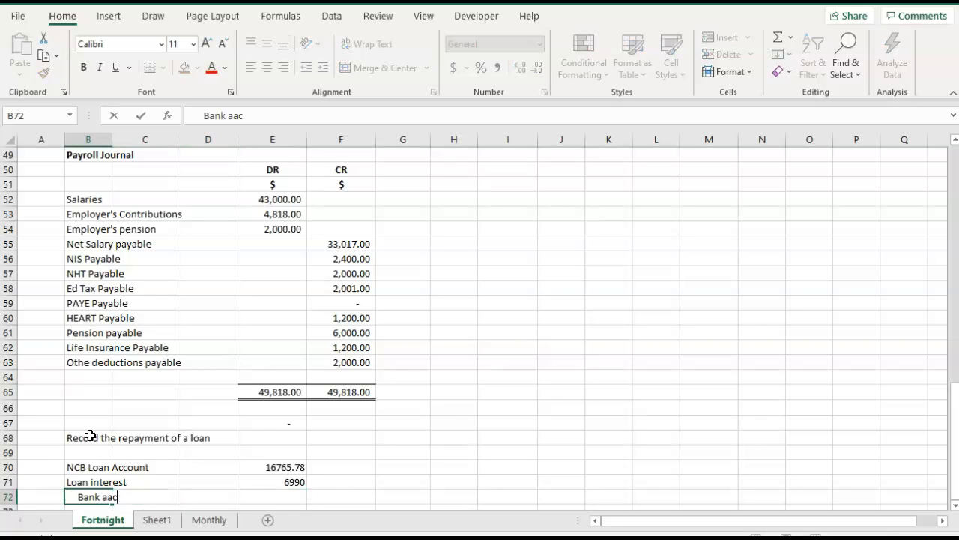
key("BackSpace")
key("BackSpace")
type("ccount")
Enter the formula =E70+E71 in cell F72 as the Bank account credit.
key("Right")
key("Right")
key("Right")
key("Right")
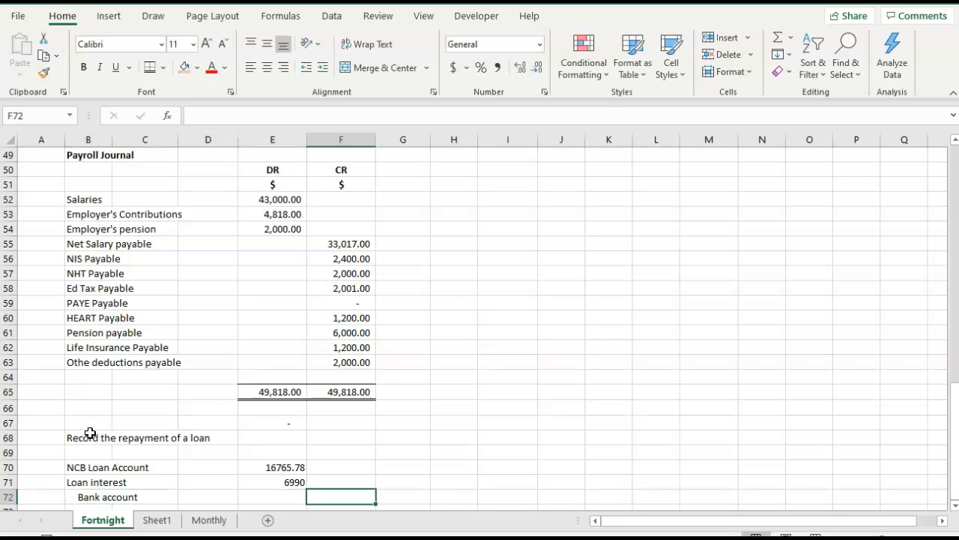
type("=166")
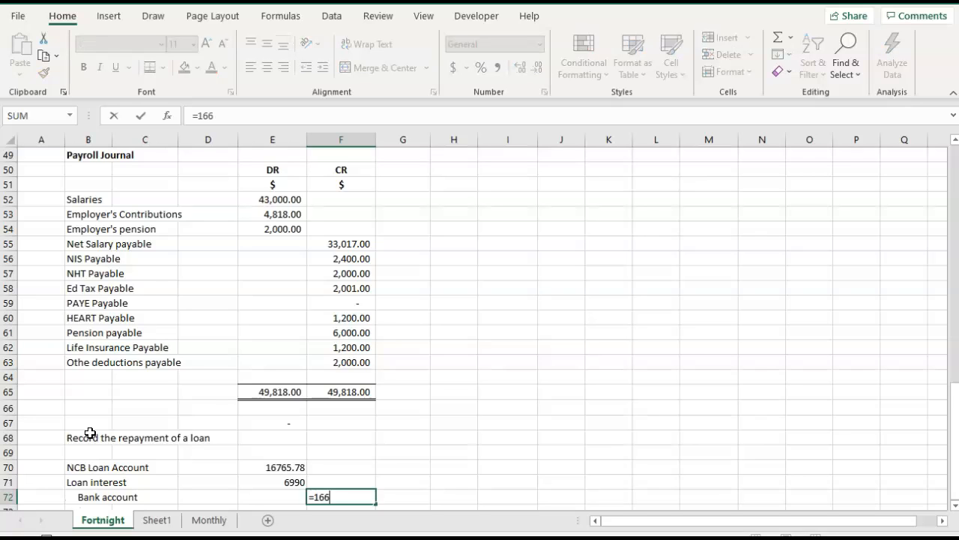
key("BackSpace")
key("BackSpace")
key("BackSpace")
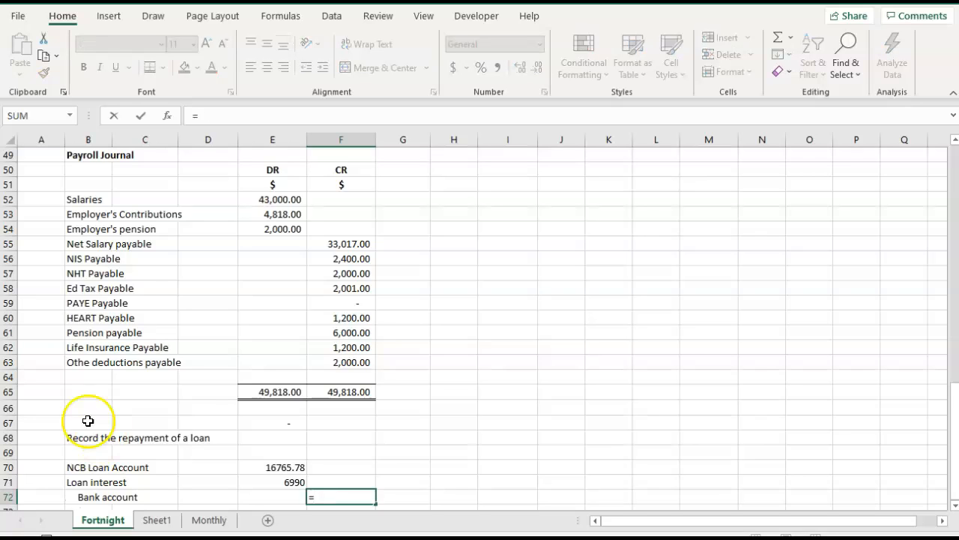
left_click(254, 467)
type("+")
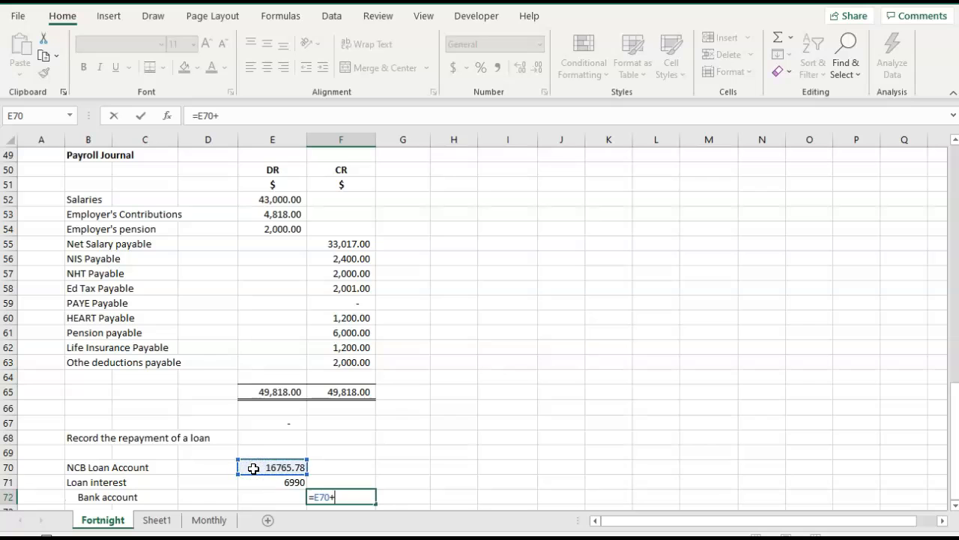
left_click(251, 482)
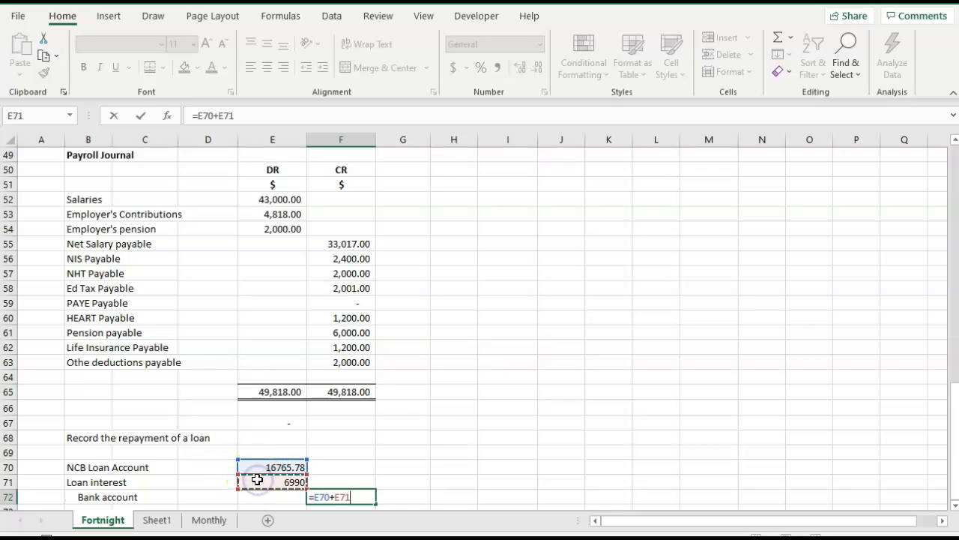
key("Tab")
Apply a top and double bottom border to cells E73:F73 below the loan repayment entry.
scroll(255, 476, "down", 1)
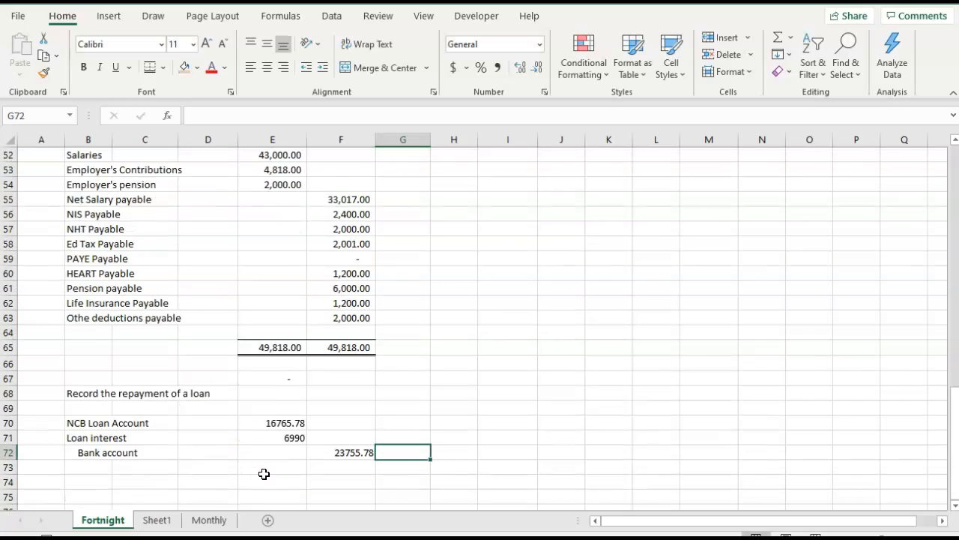
left_click(266, 471)
left_click(341, 454)
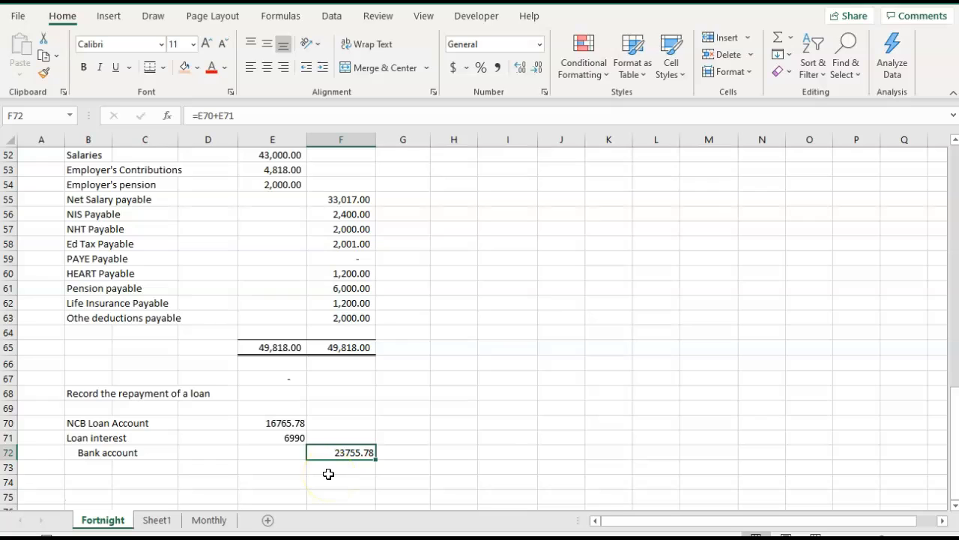
left_click_drag(277, 466, 323, 467)
left_click(150, 68)
Total the debits in cell E73 with =SUM(E70:E72) and copy the formula to F73 for the credits.
left_click(274, 467)
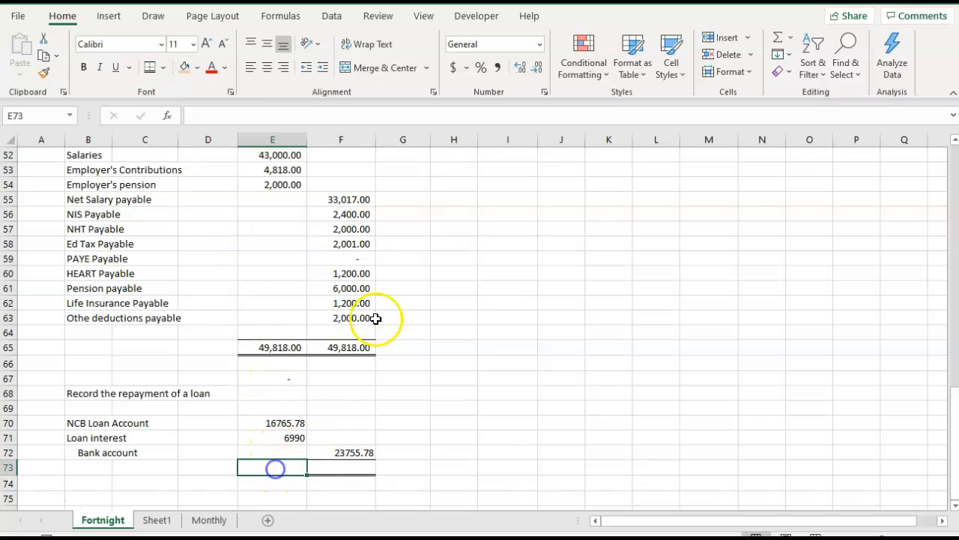
left_click(777, 39)
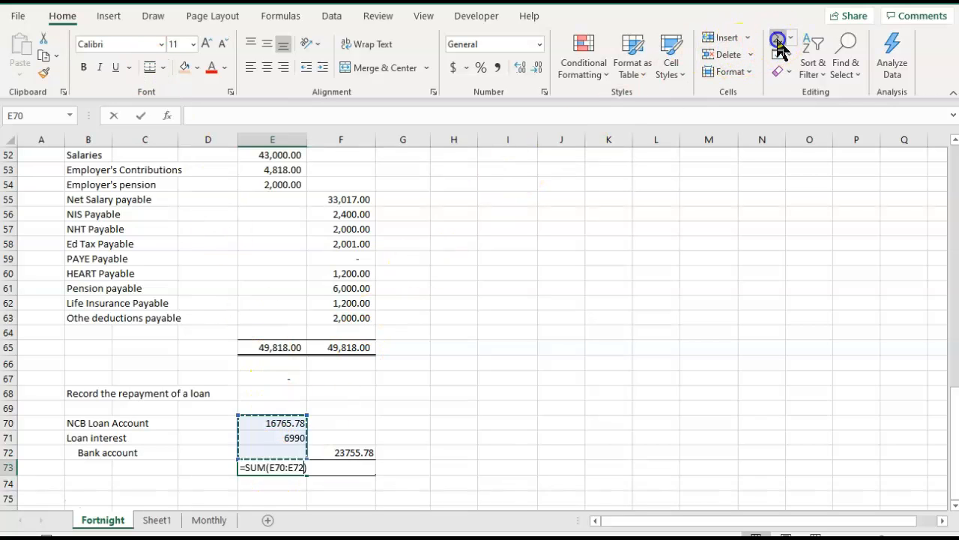
left_click(777, 39)
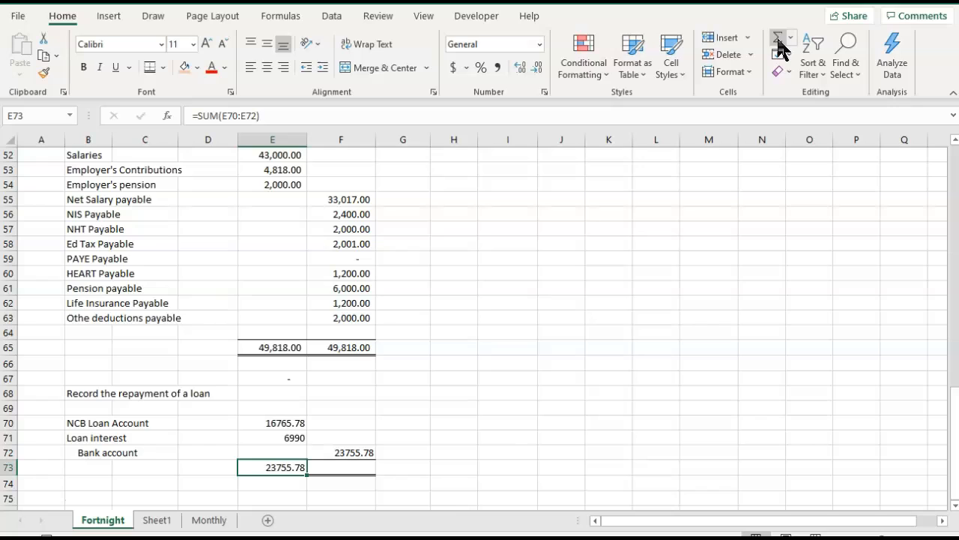
key("ctrl+c")
key("Right")
key("ctrl+v")
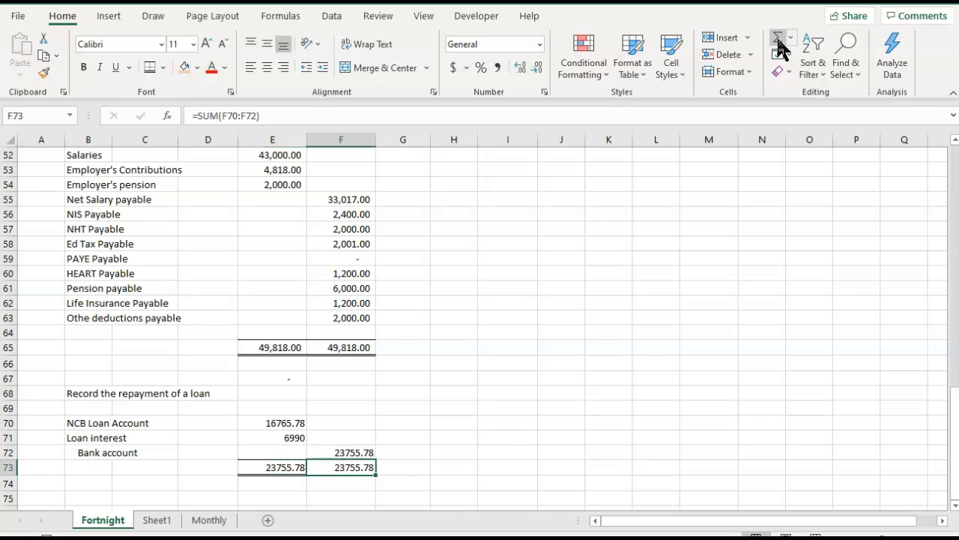